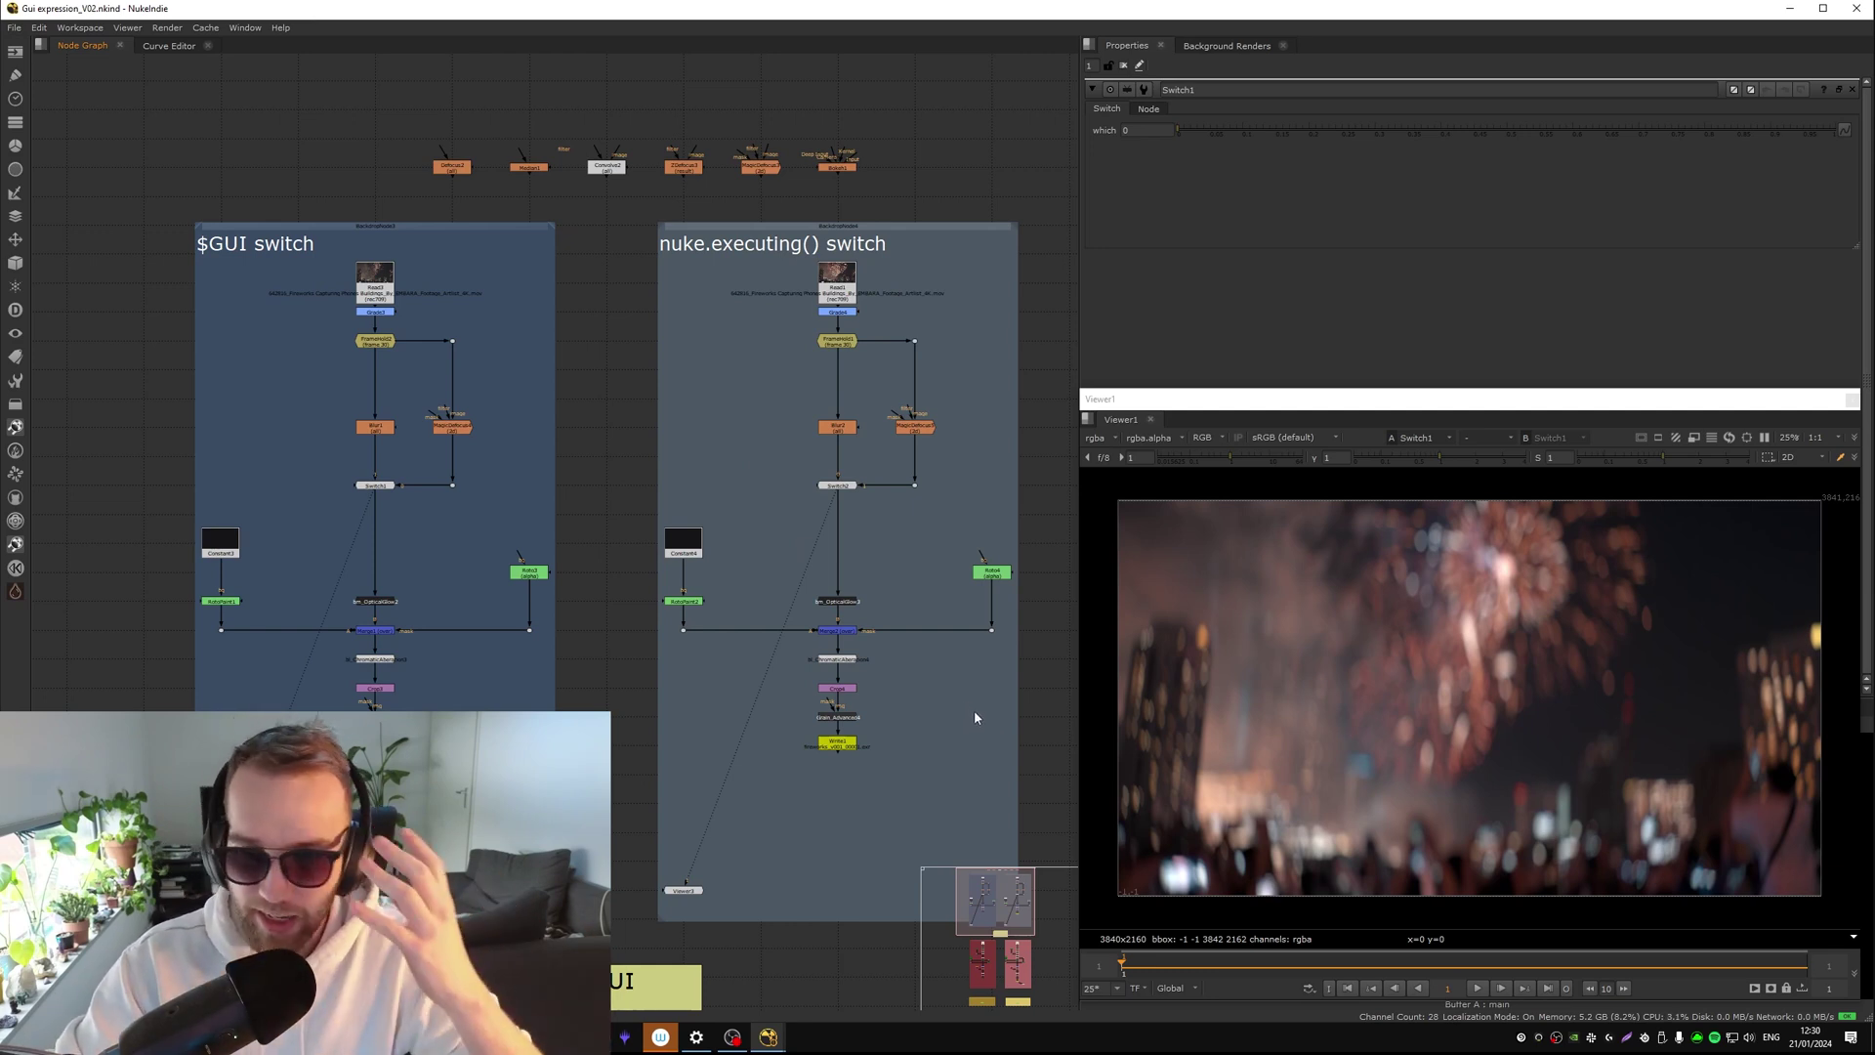
click(837, 743)
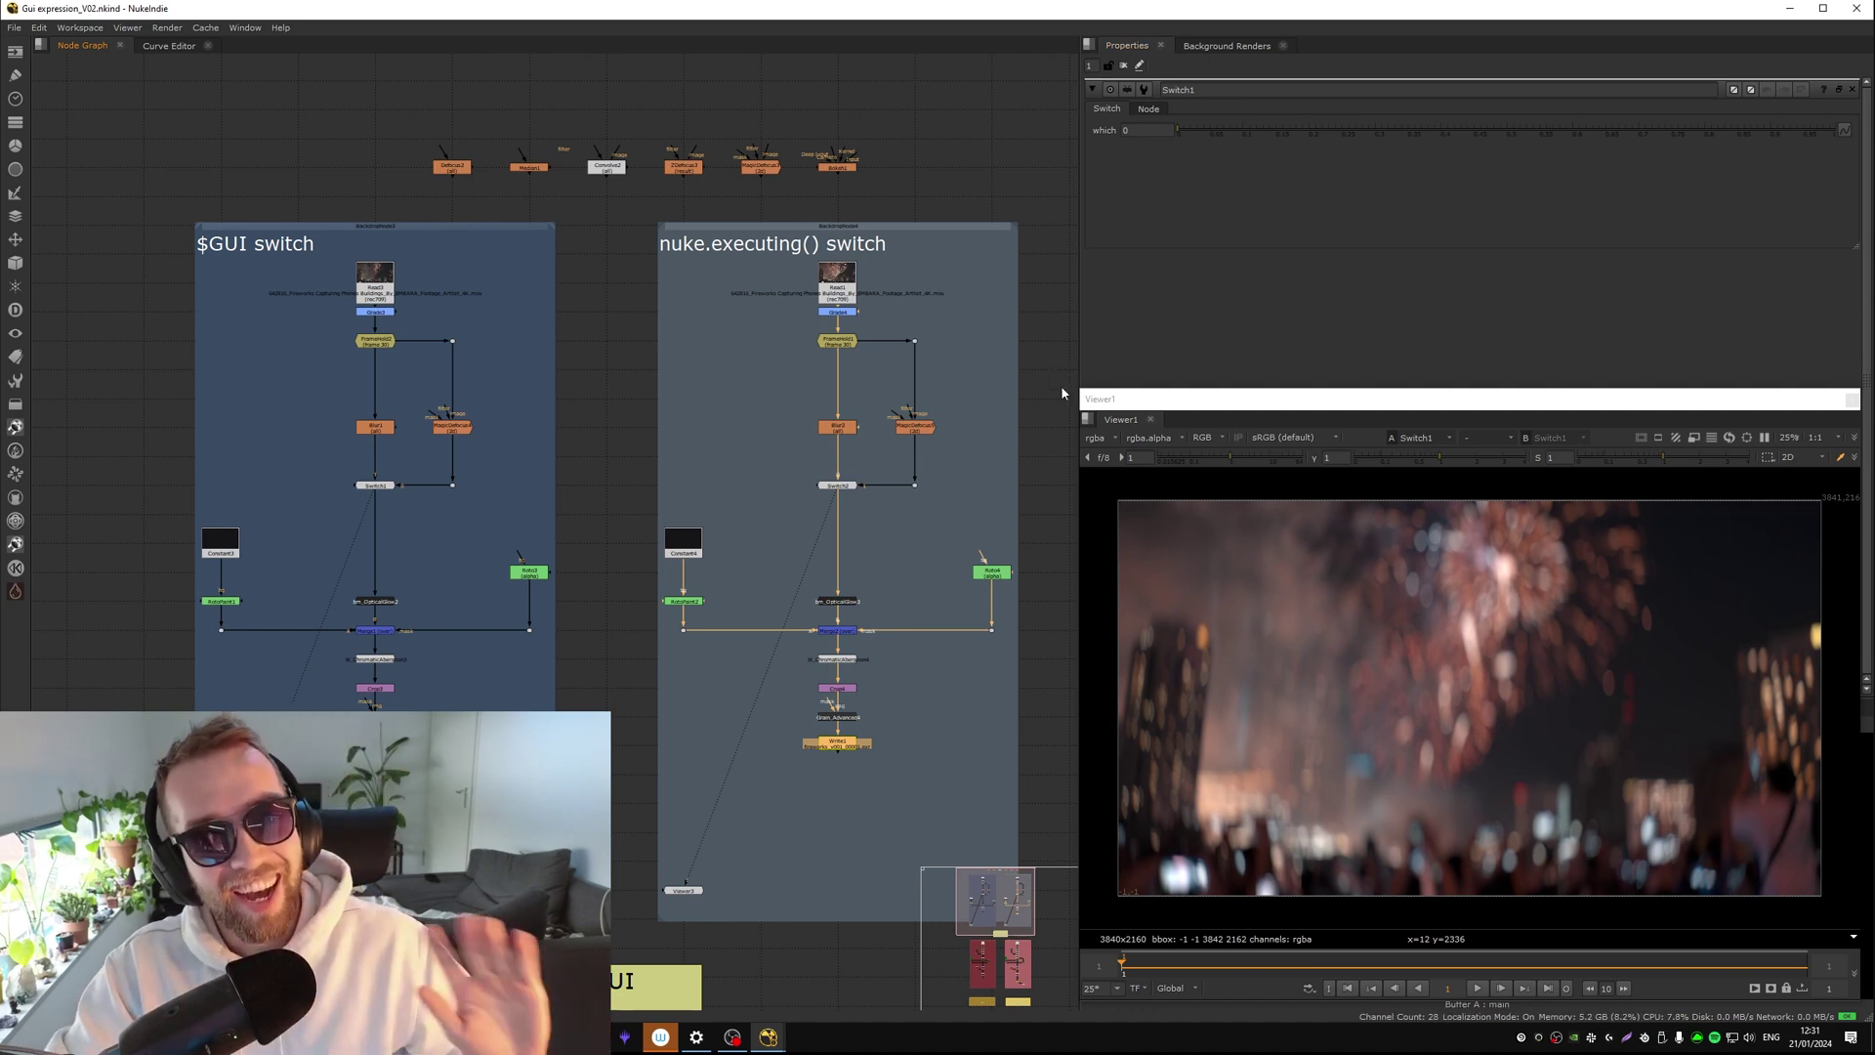
middle_drag(868, 508, 781, 426)
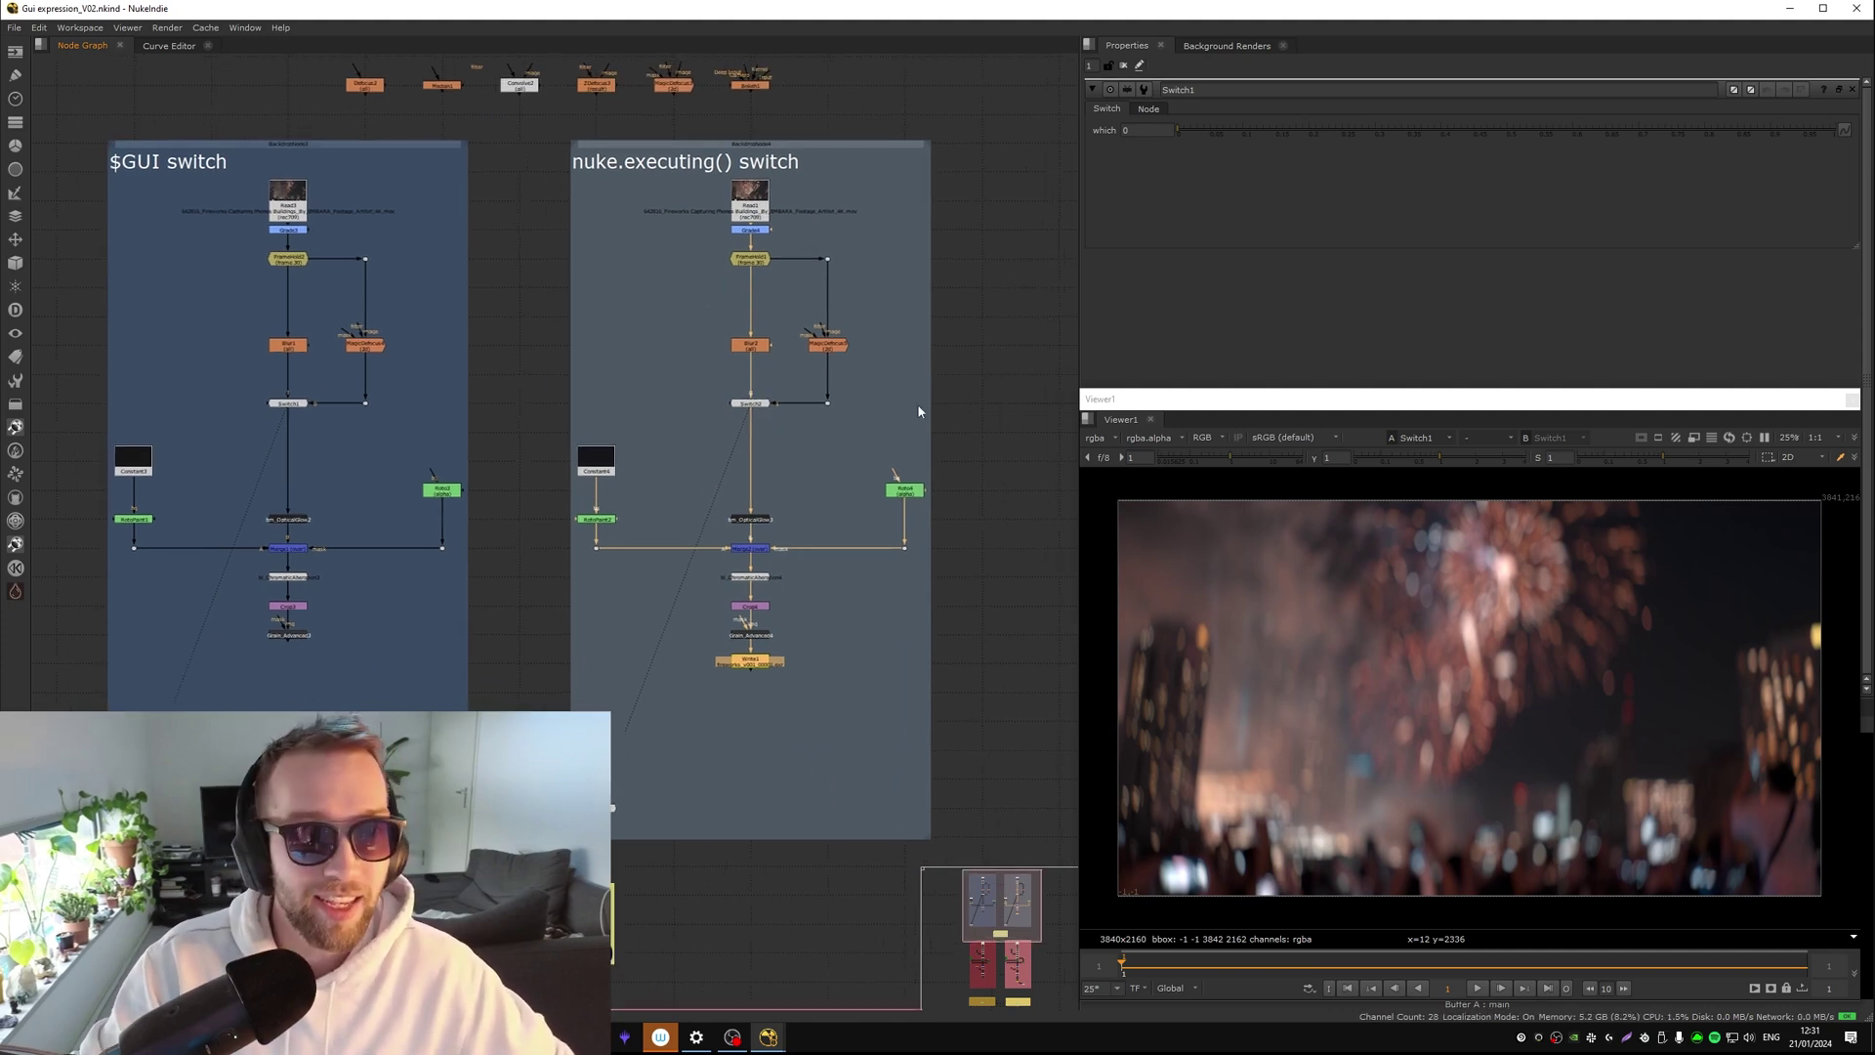
middle_drag(864, 527, 828, 756)
middle_drag(371, 524, 460, 367)
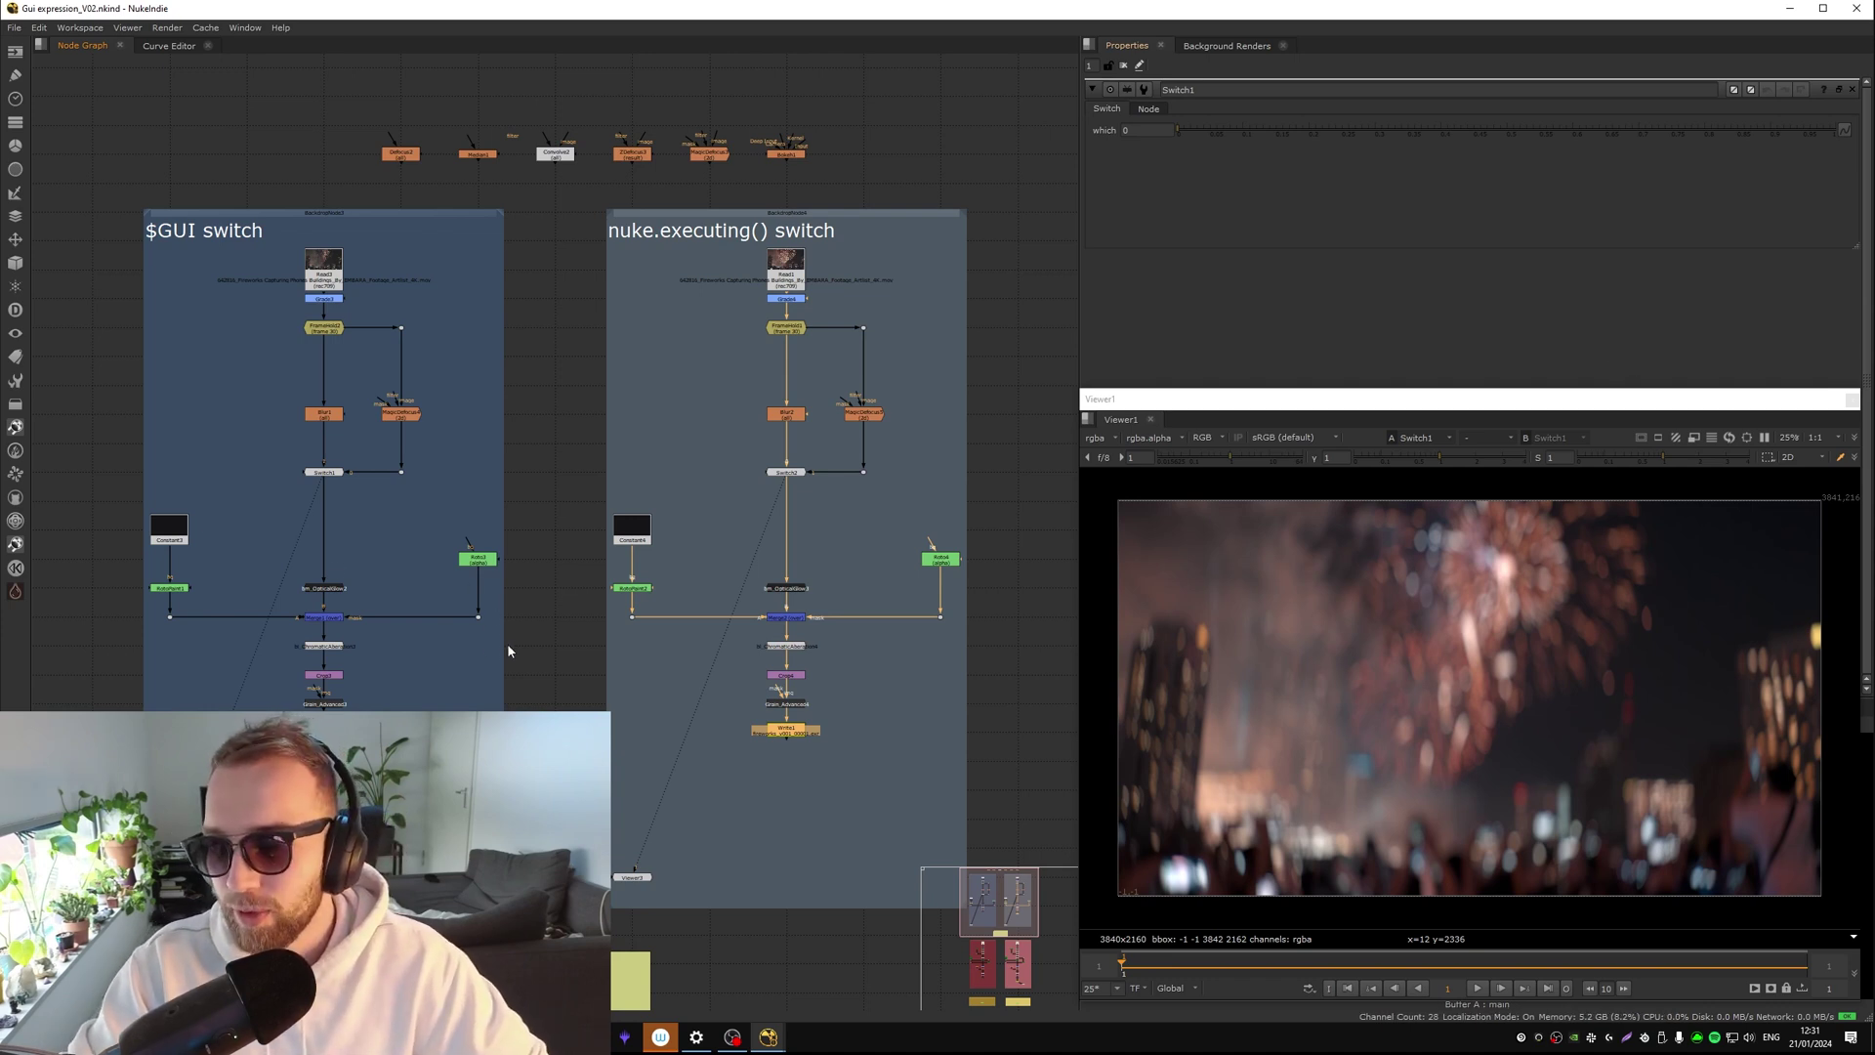
middle_drag(407, 721, 422, 657)
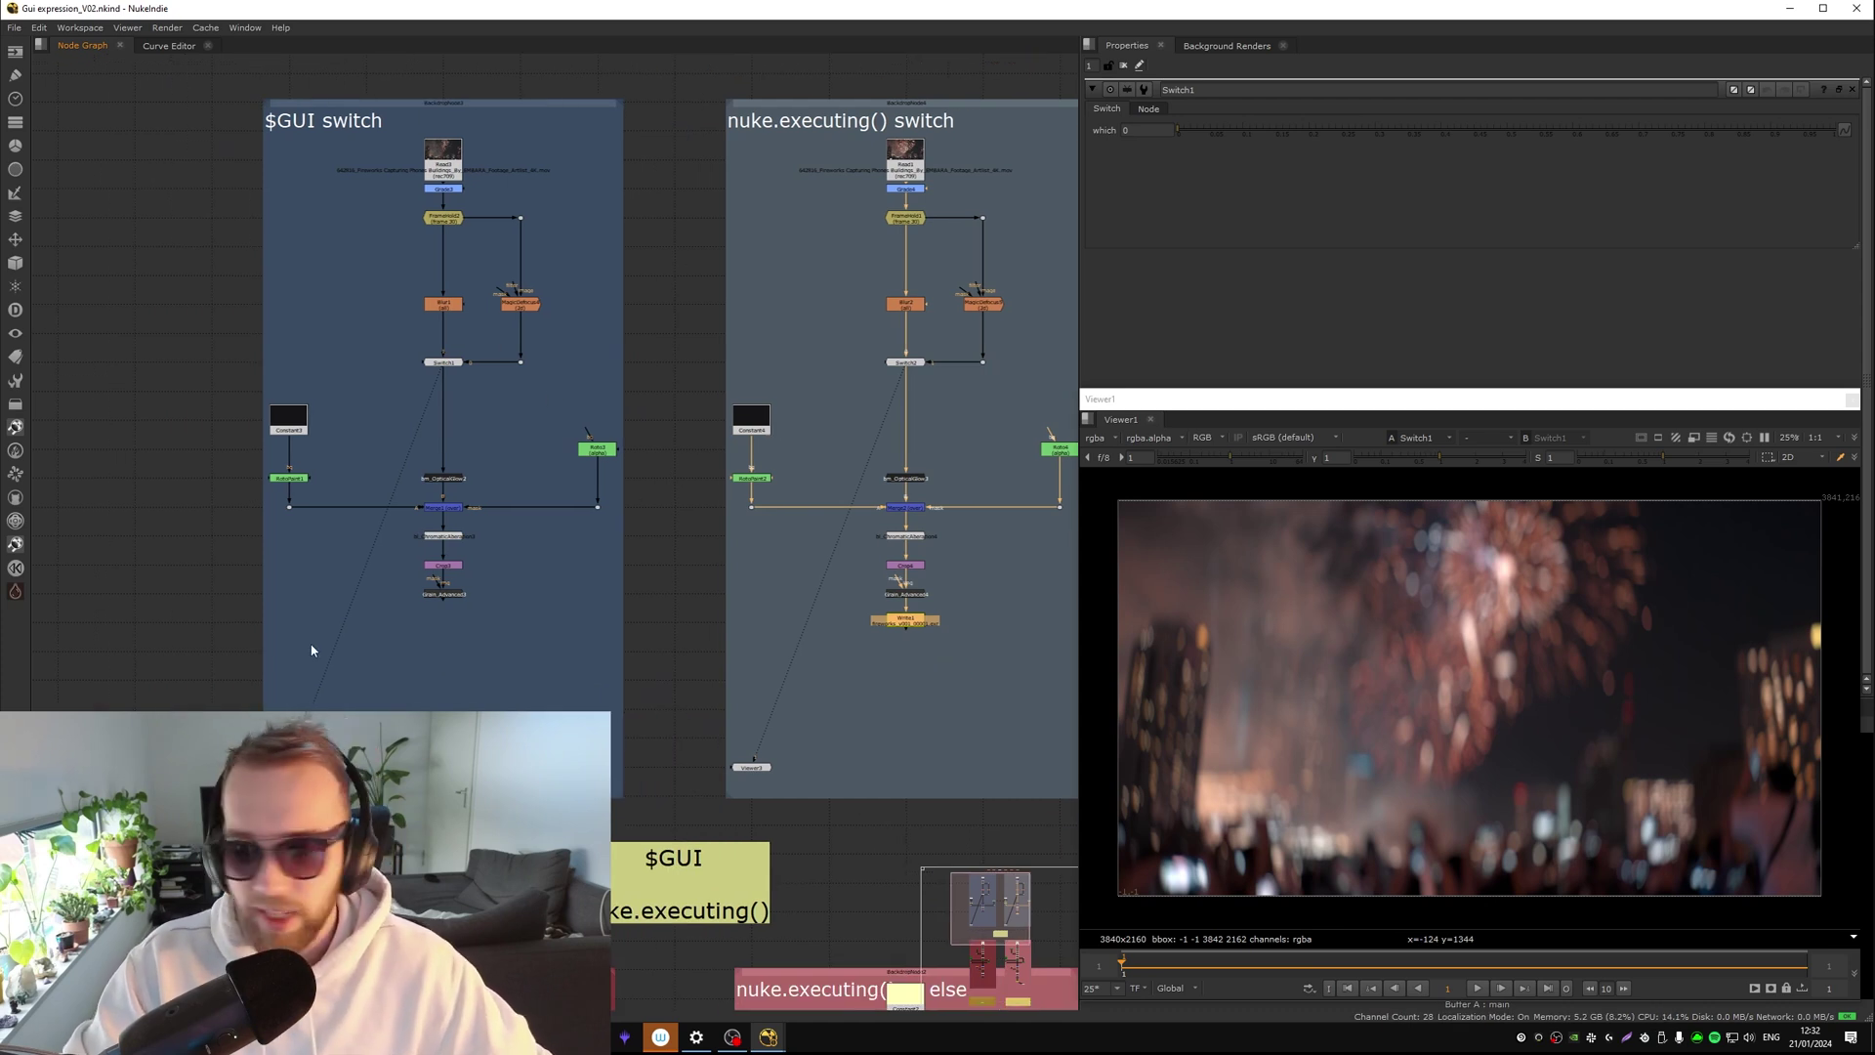
Show the Read3 footage and the MagicDefocus4 output of the $GUI switch group in the viewer
middle_drag(397, 351, 560, 436)
middle_drag(634, 302, 650, 292)
scroll(650, 291, up, 1)
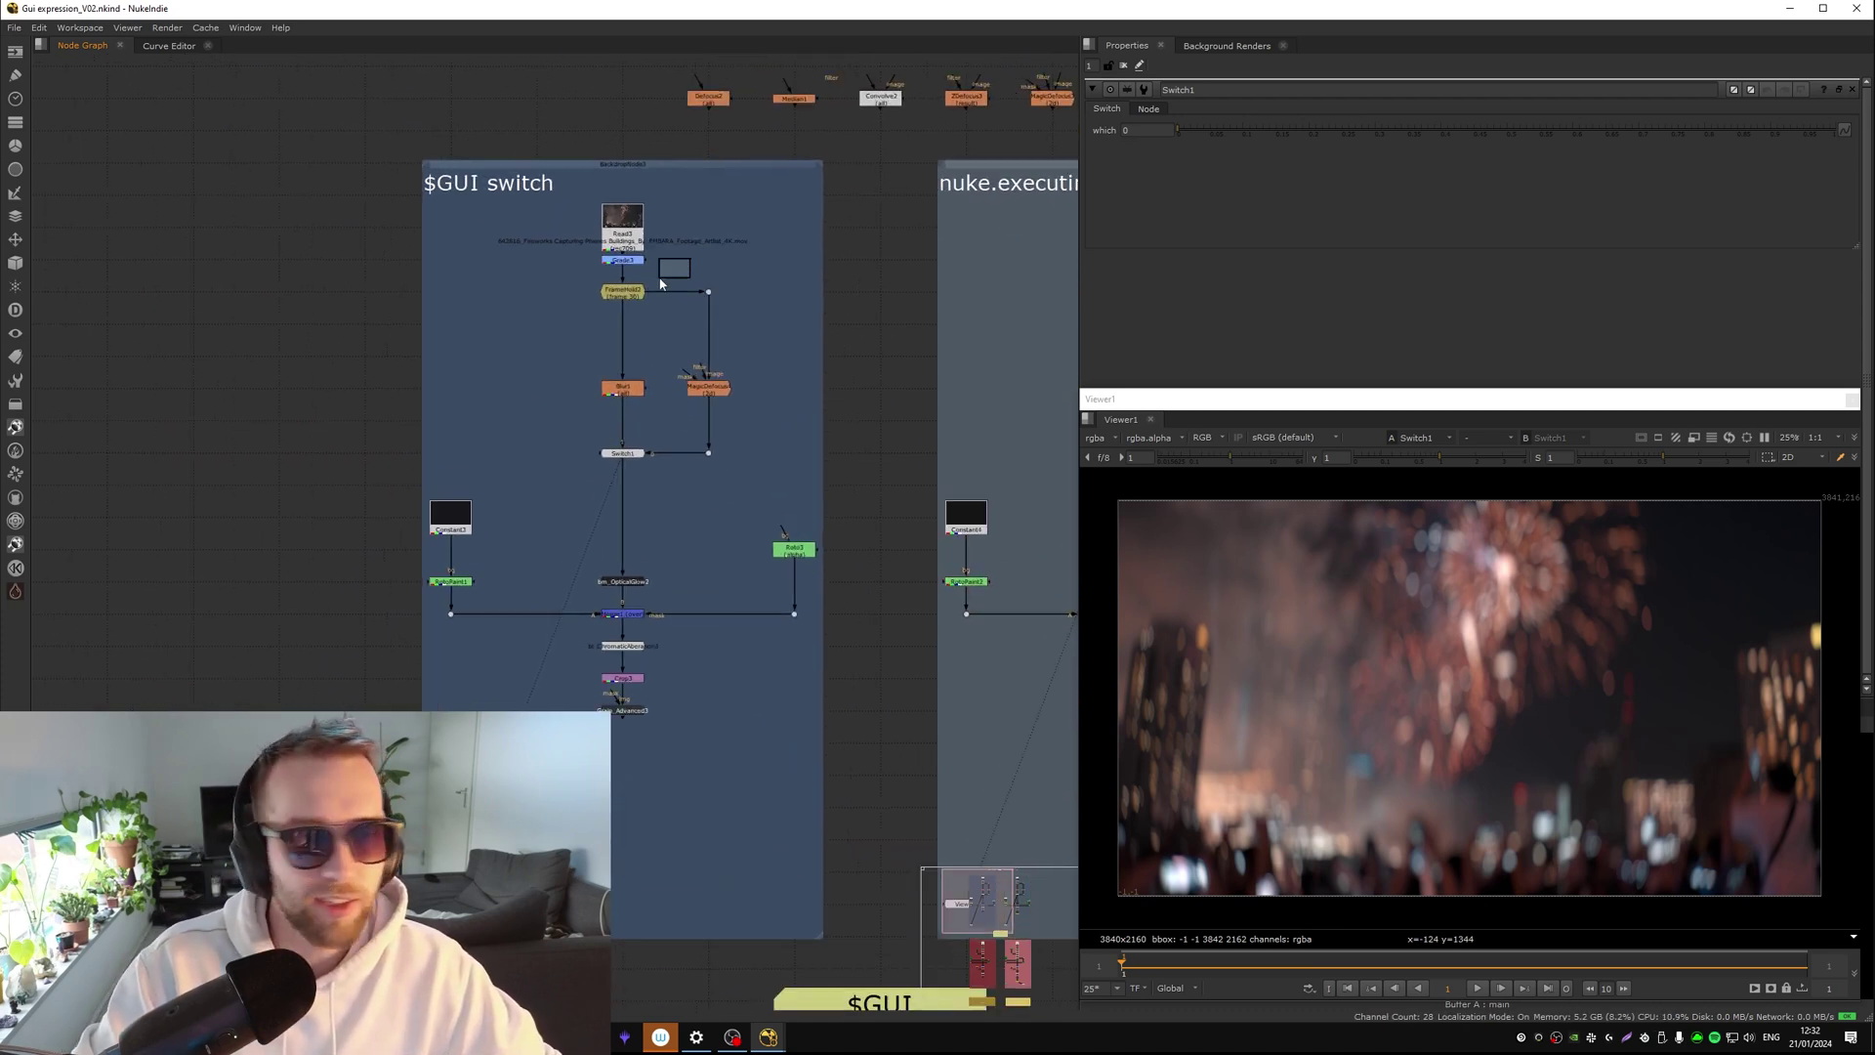
click(628, 232)
key(1)
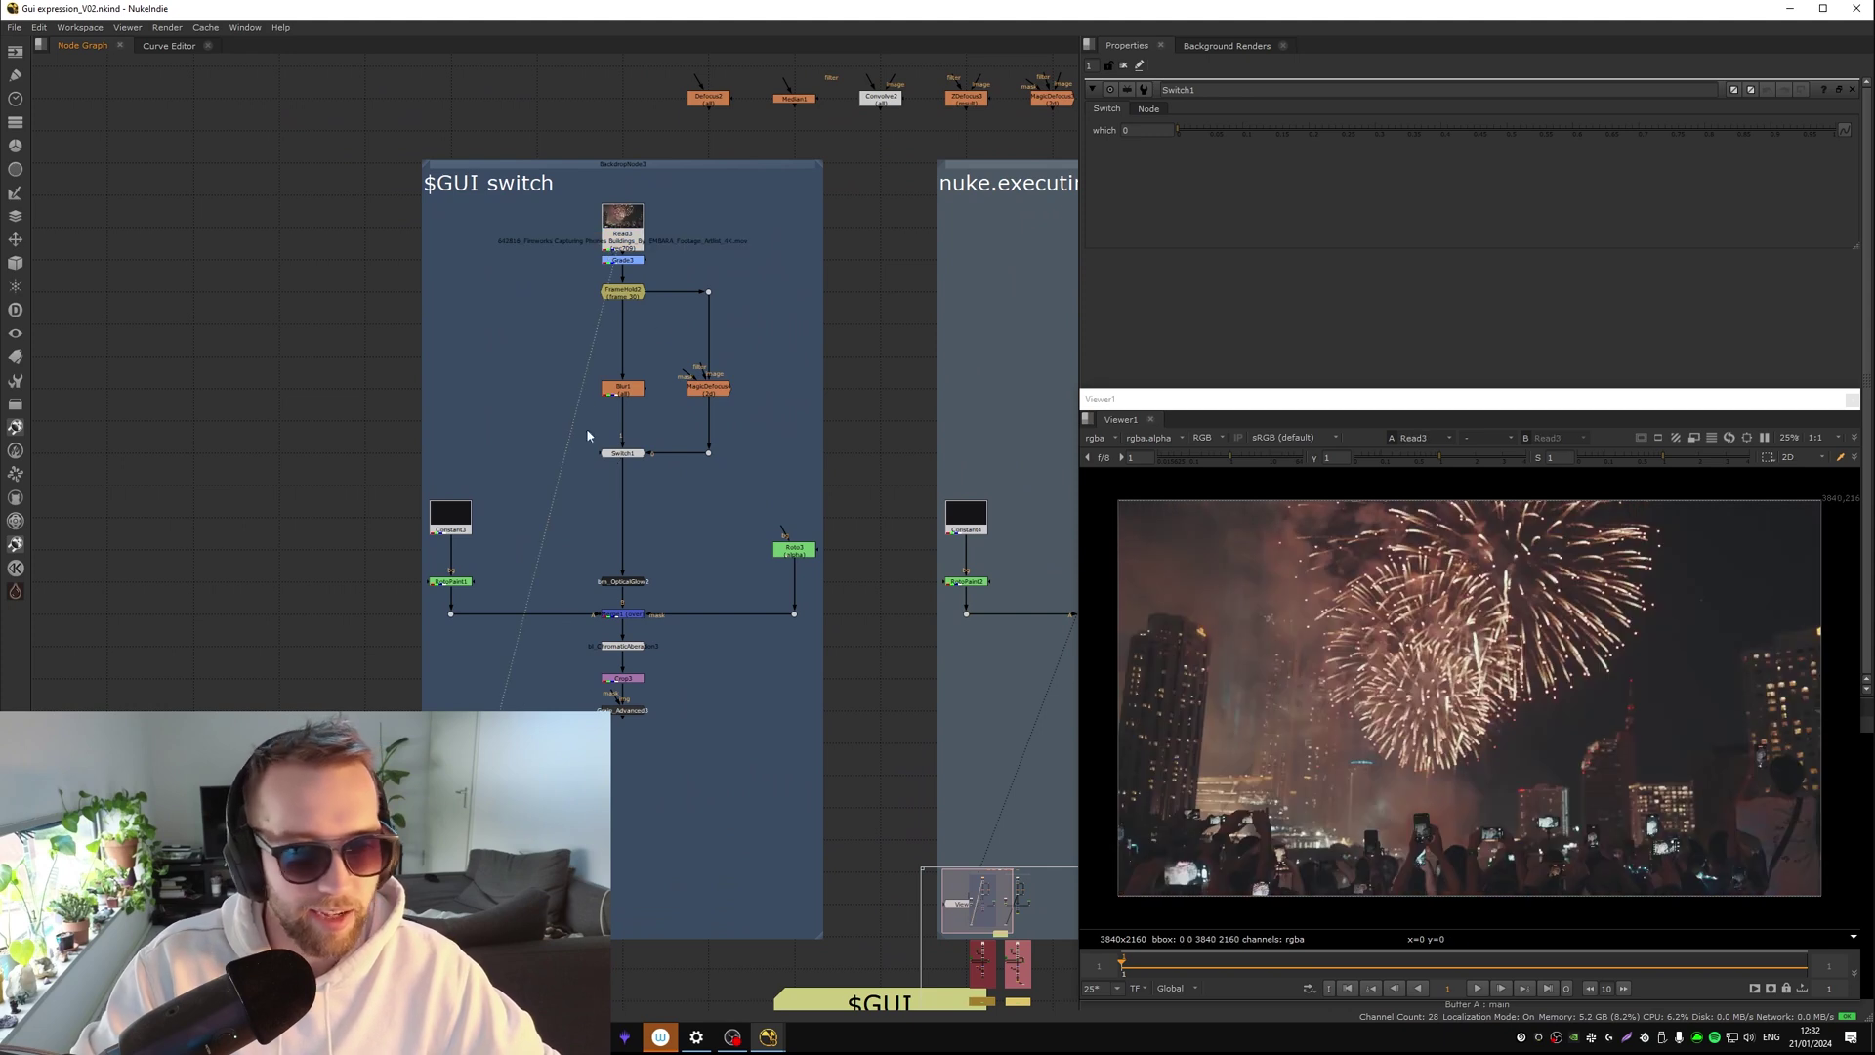
click(710, 387)
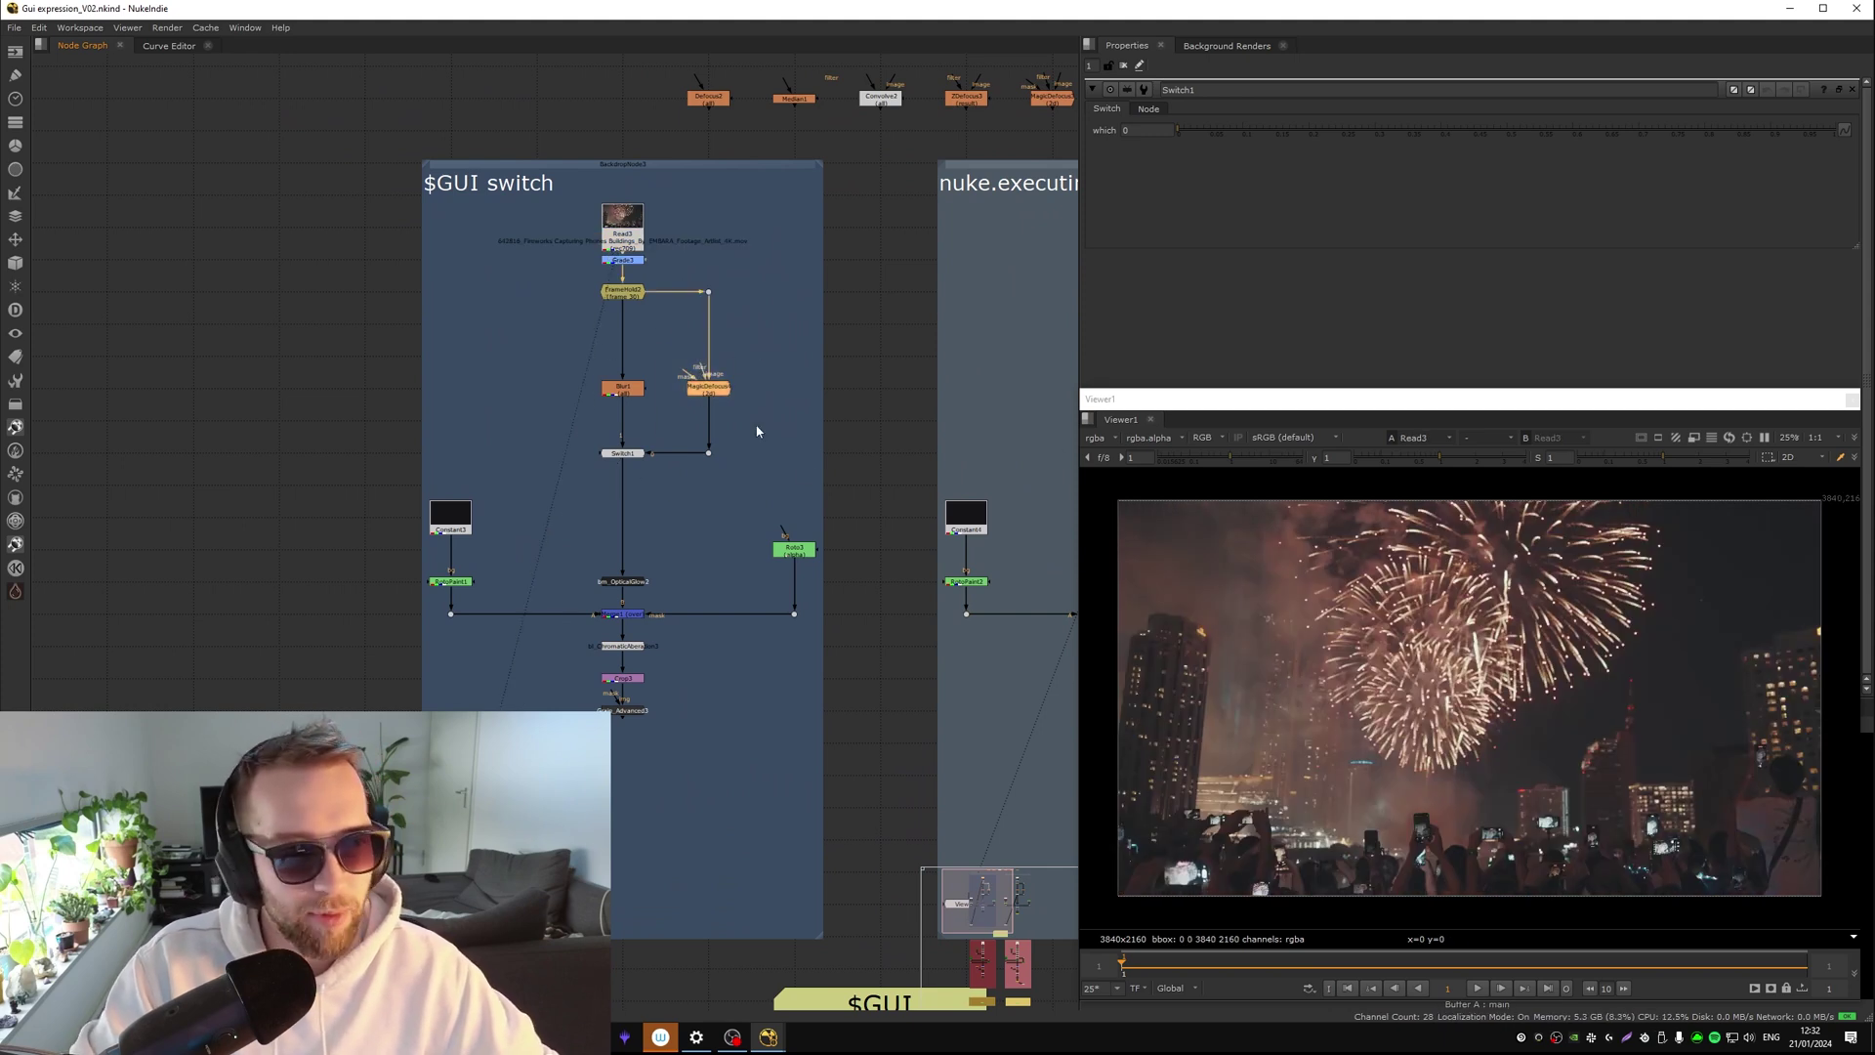
key(1)
Clear all caches and view the FrameHold2 output, including the dot beside it, in the viewer
click(205, 27)
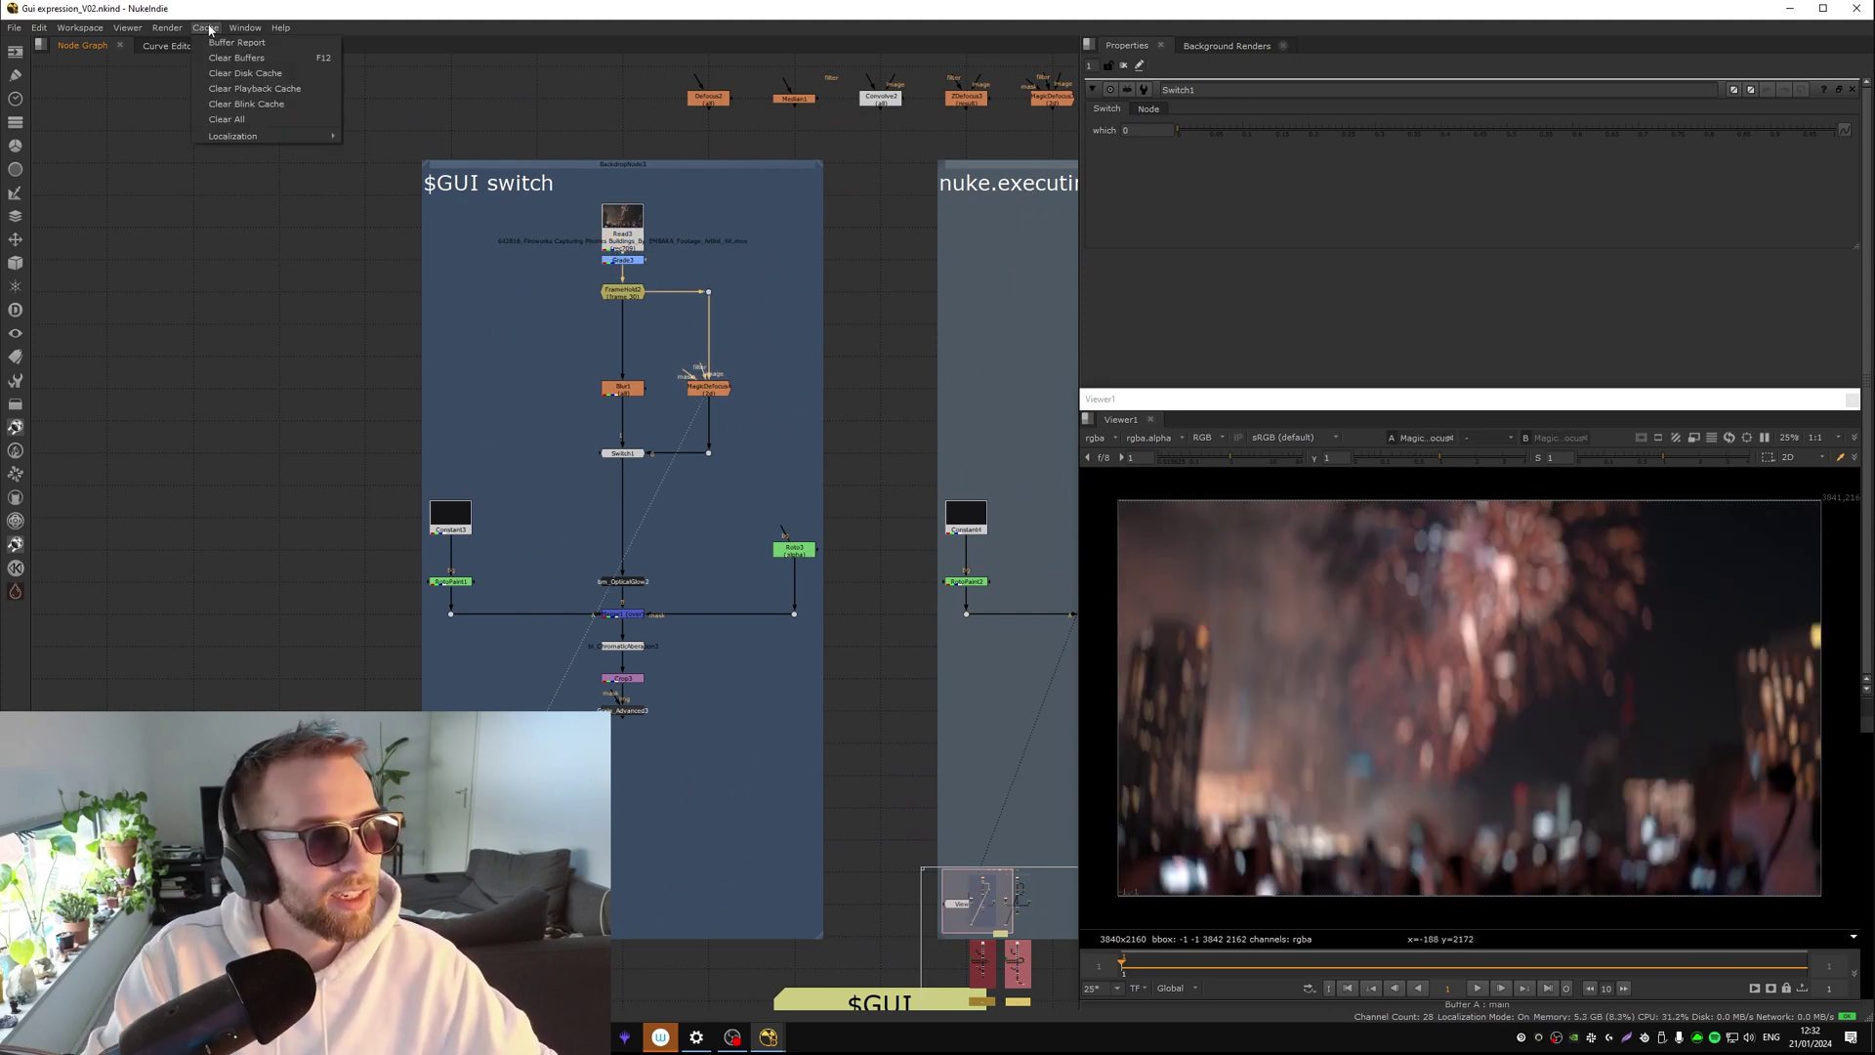
click(244, 126)
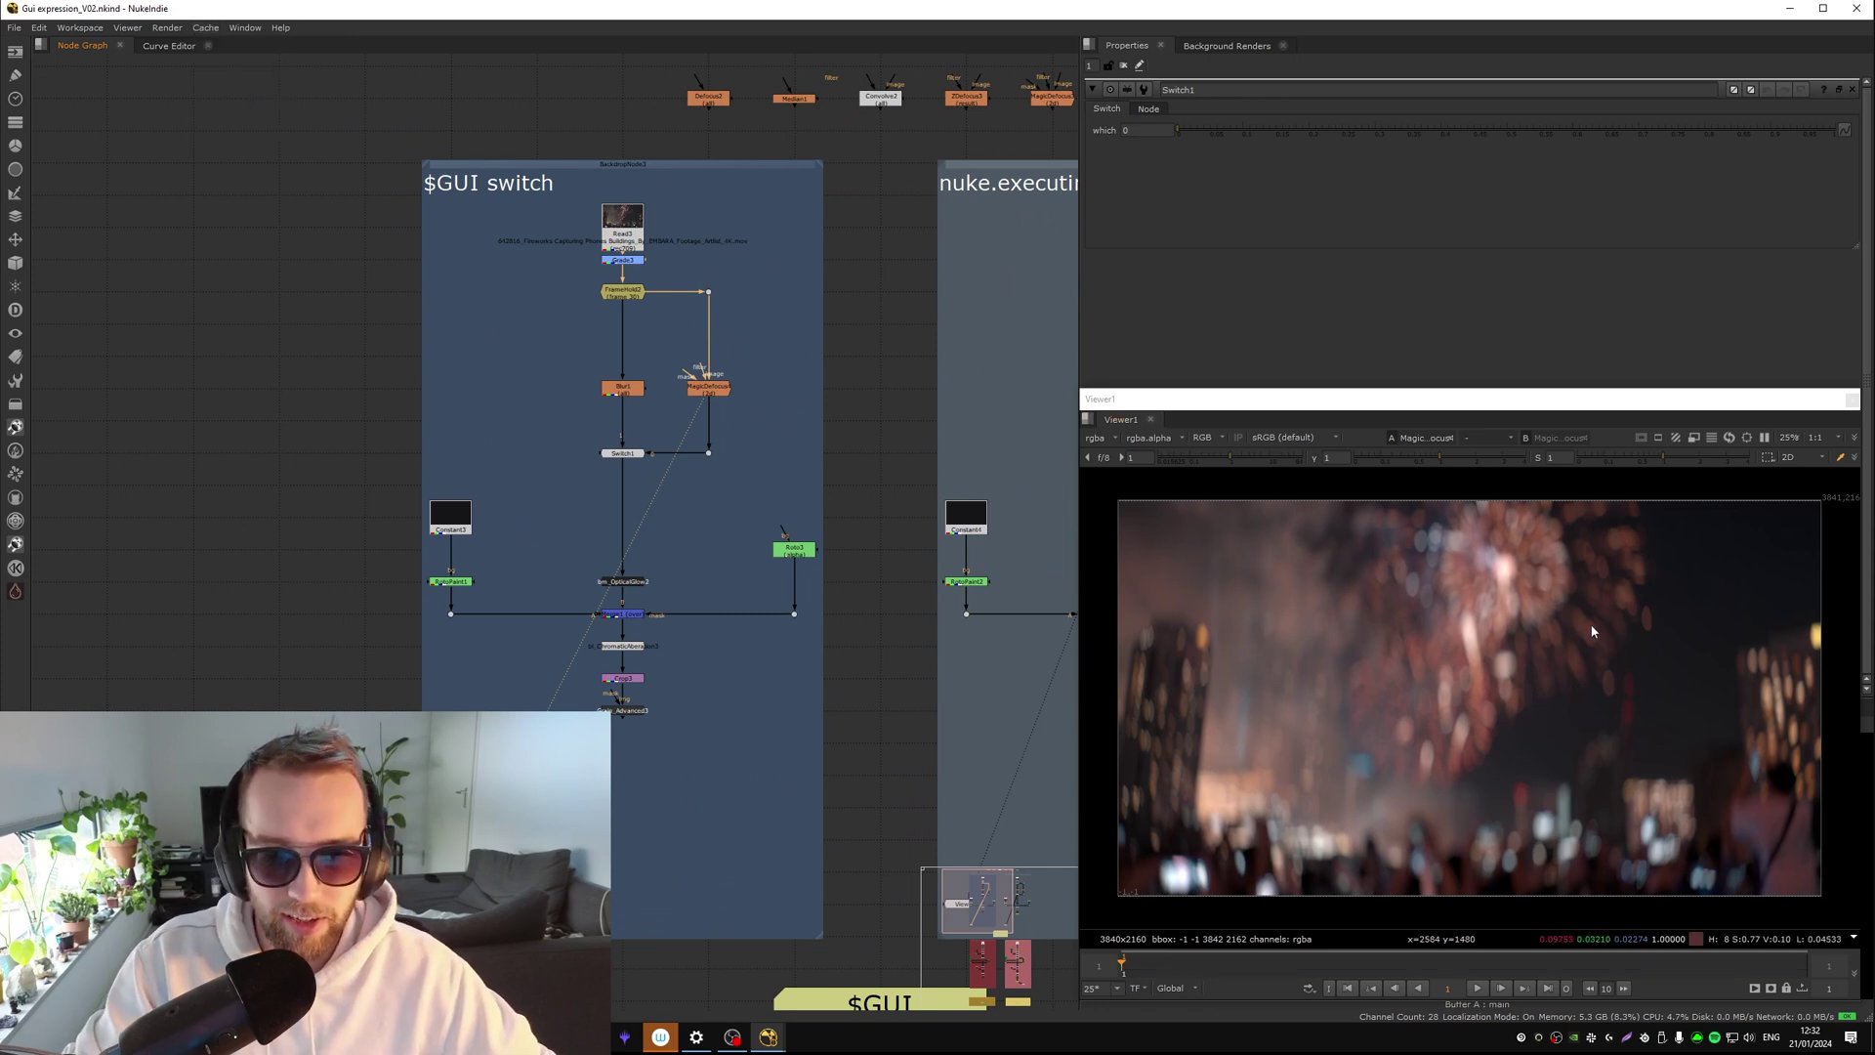
click(708, 292)
key(1)
click(622, 291)
key(1)
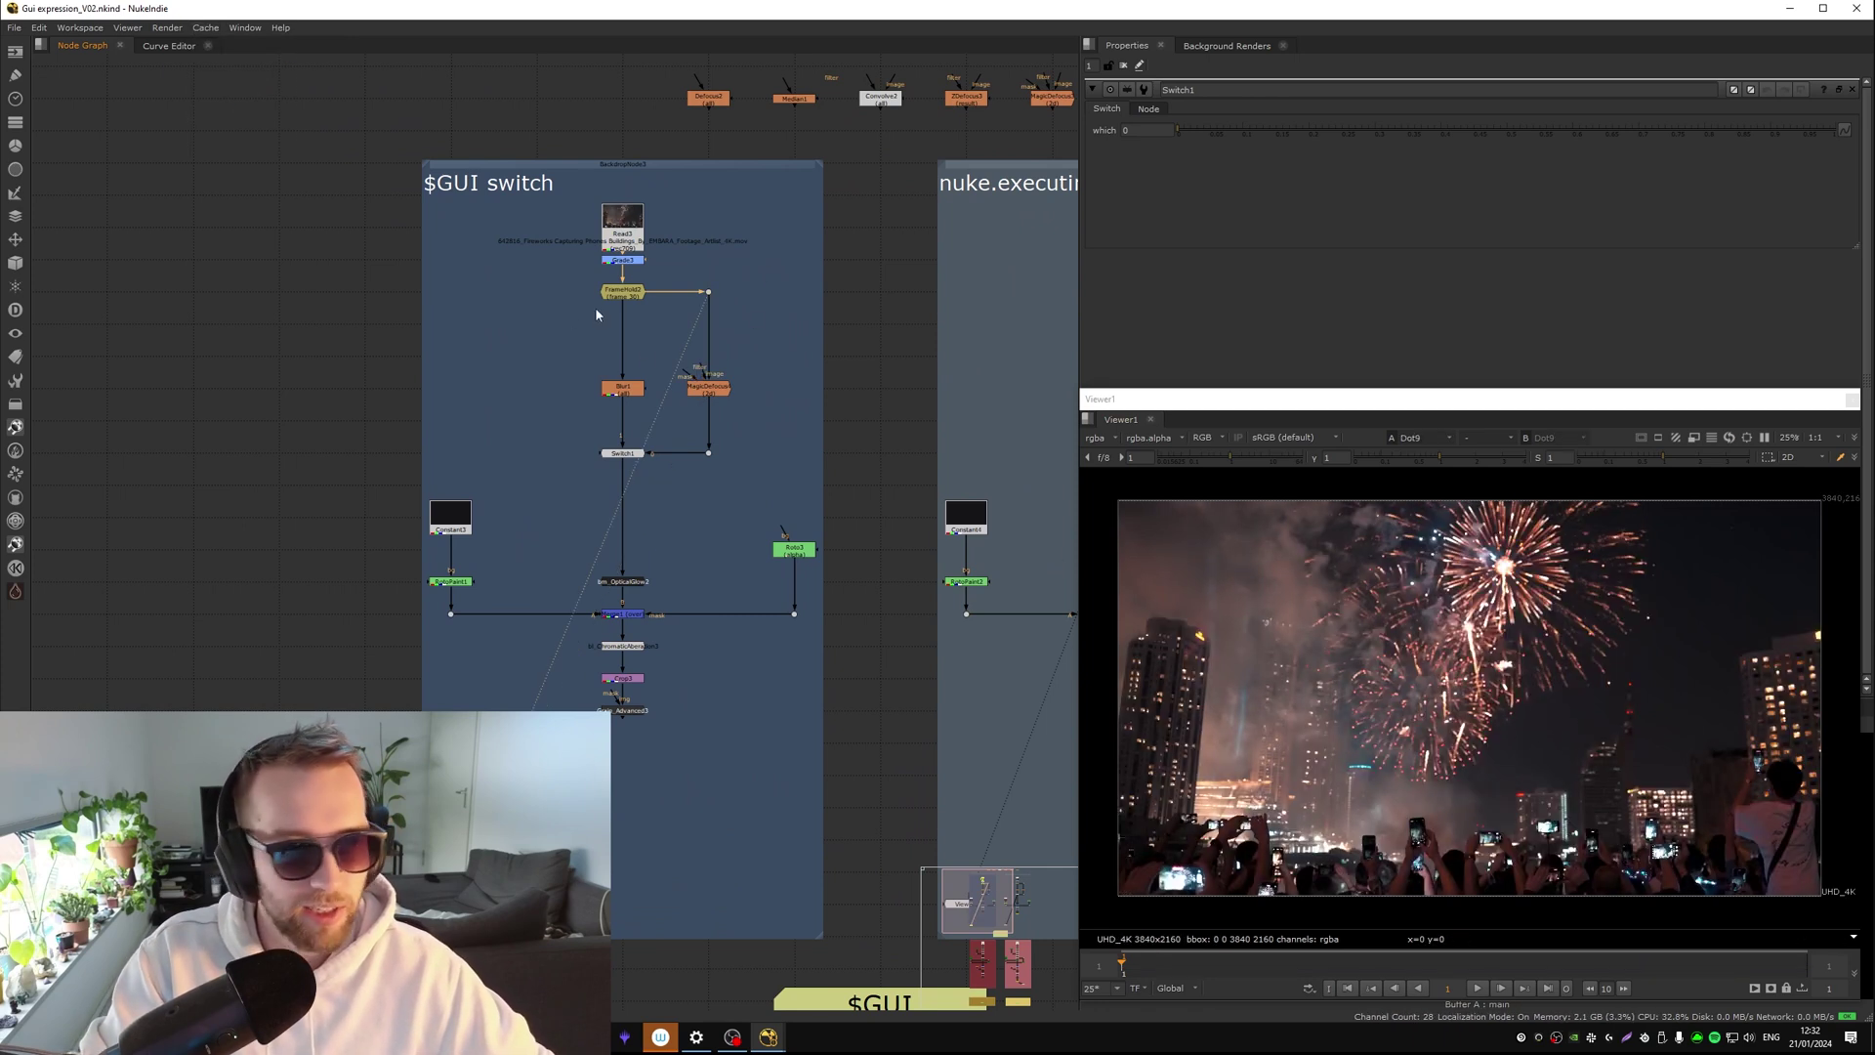
Clear all caches once more and recompute the MagicDefocus4 output in the viewer
click(205, 27)
click(244, 121)
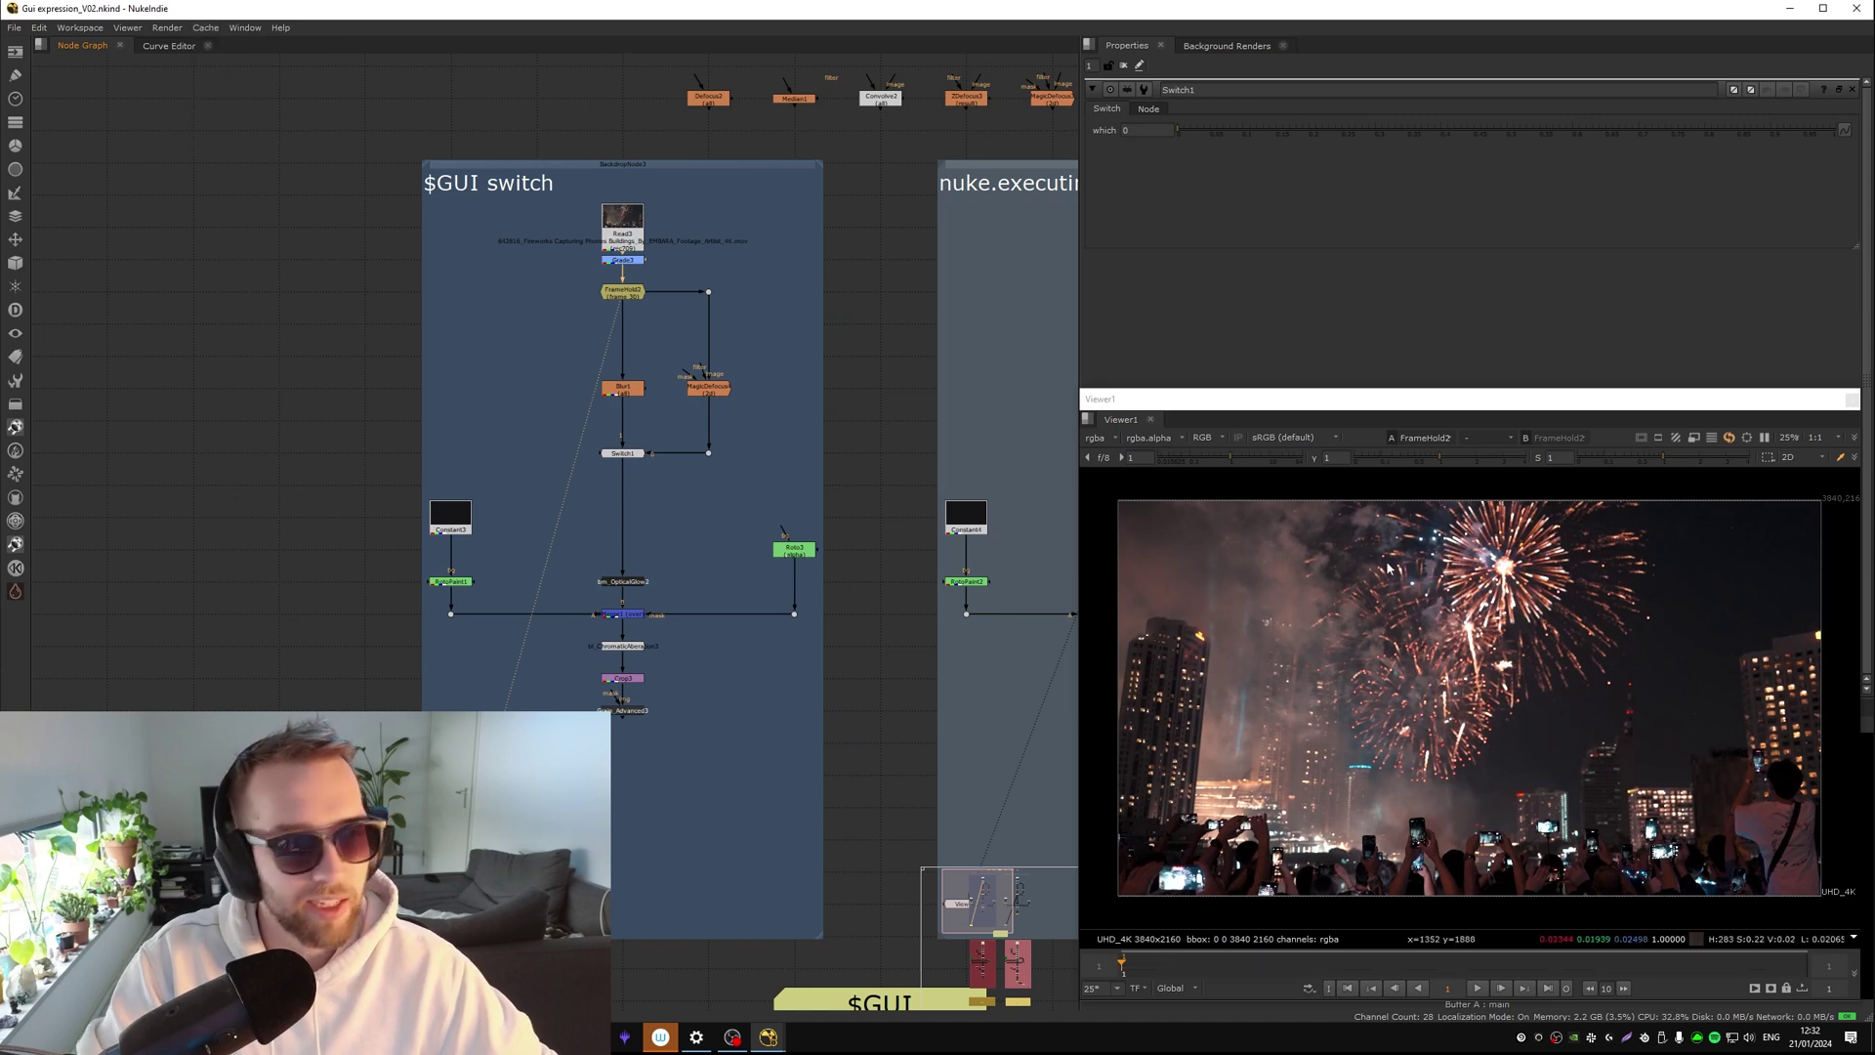
click(708, 387)
key(1)
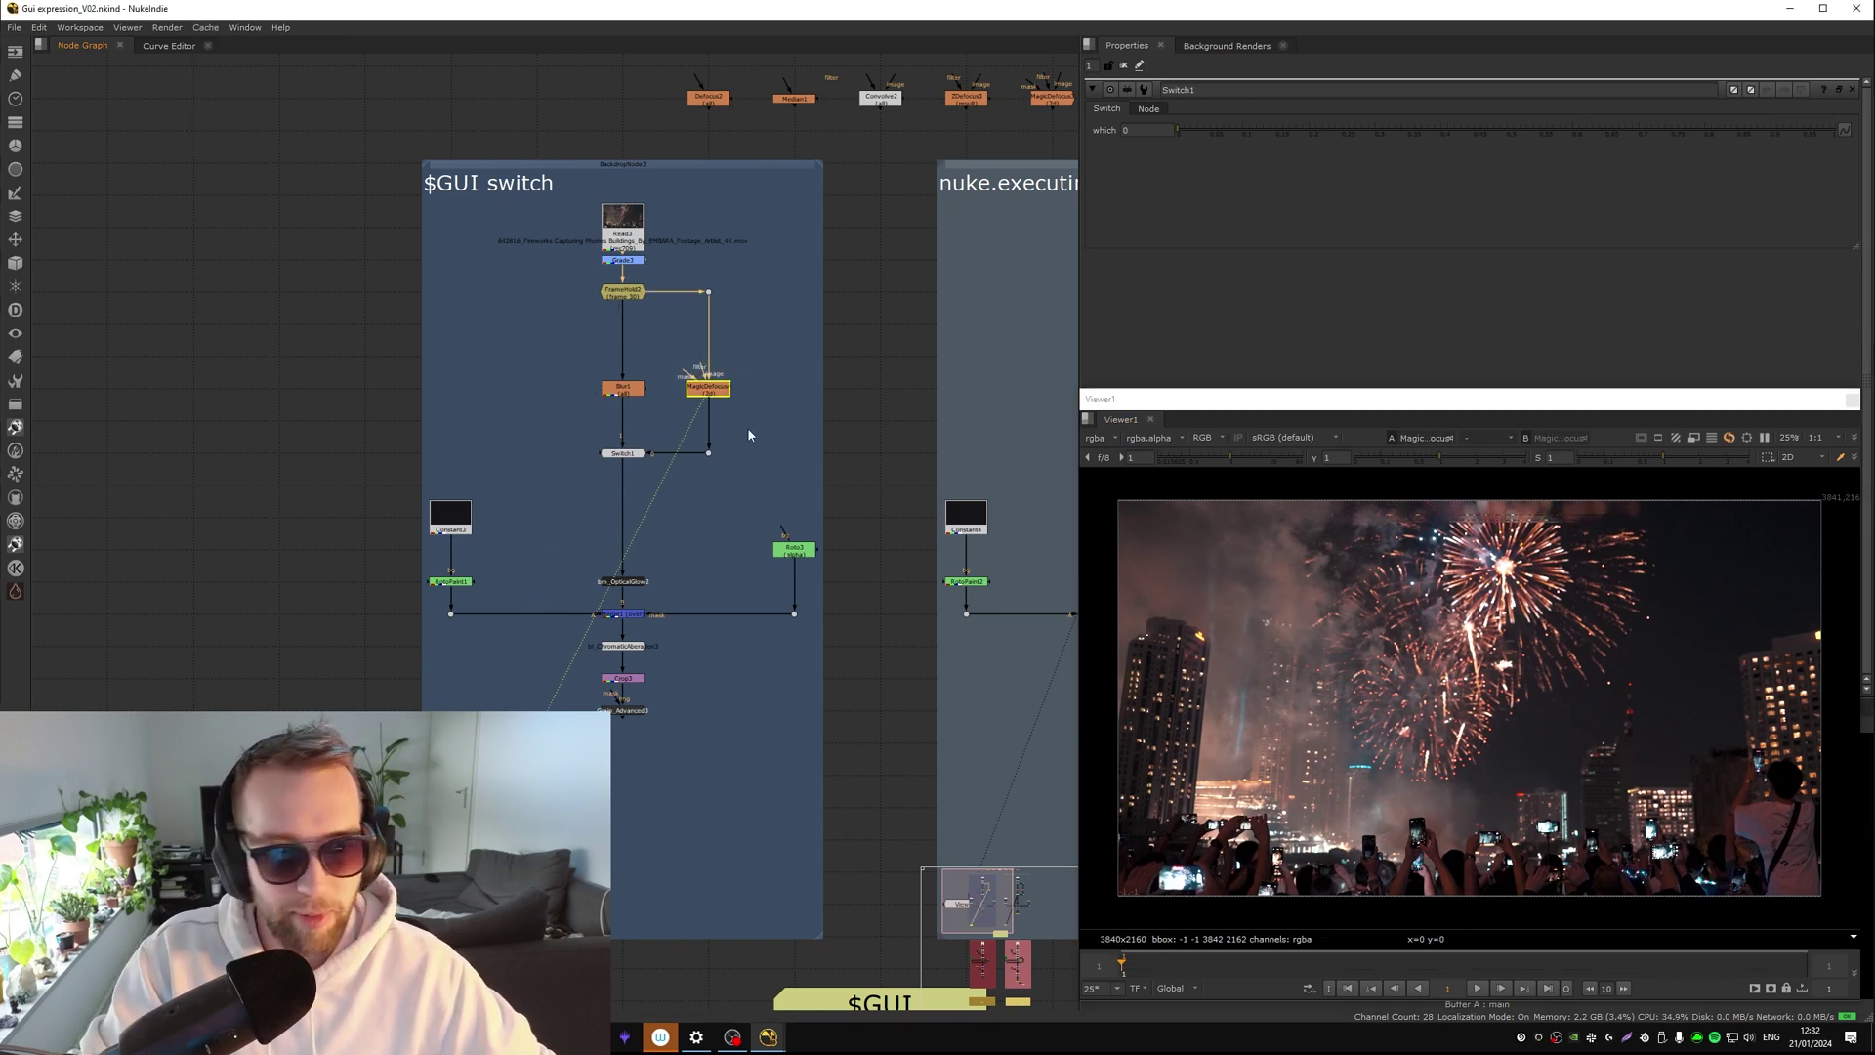
View the Switch1 output and open the MagicDefocus4 node's properties
click(623, 453)
click(723, 576)
double_click(708, 388)
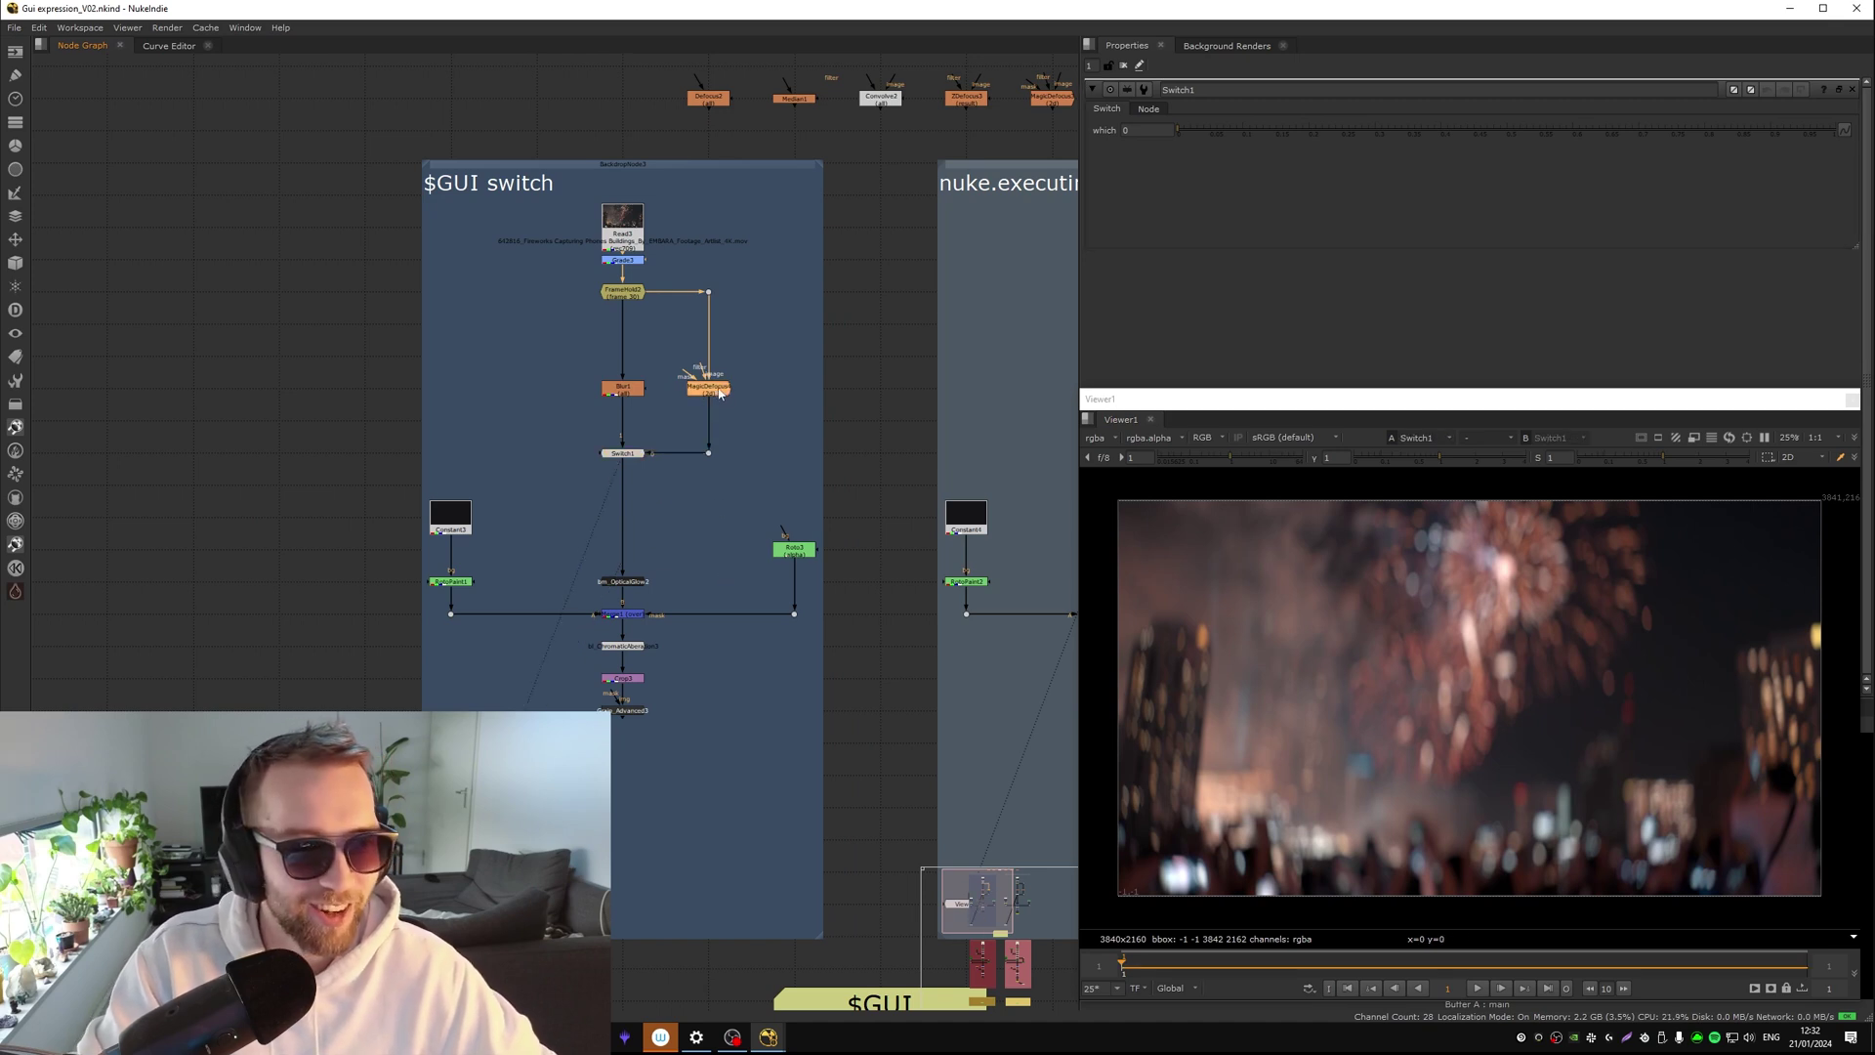
Compare the Blur1 output with the Switch1 output in the viewer
click(658, 359)
click(622, 388)
key(1)
click(595, 447)
key(1)
drag(674, 425, 656, 483)
middle_drag(662, 480, 647, 438)
Add a Blur node beside Defocus2 at the start of the row of blur nodes above the backdrops
middle_drag(687, 358, 488, 545)
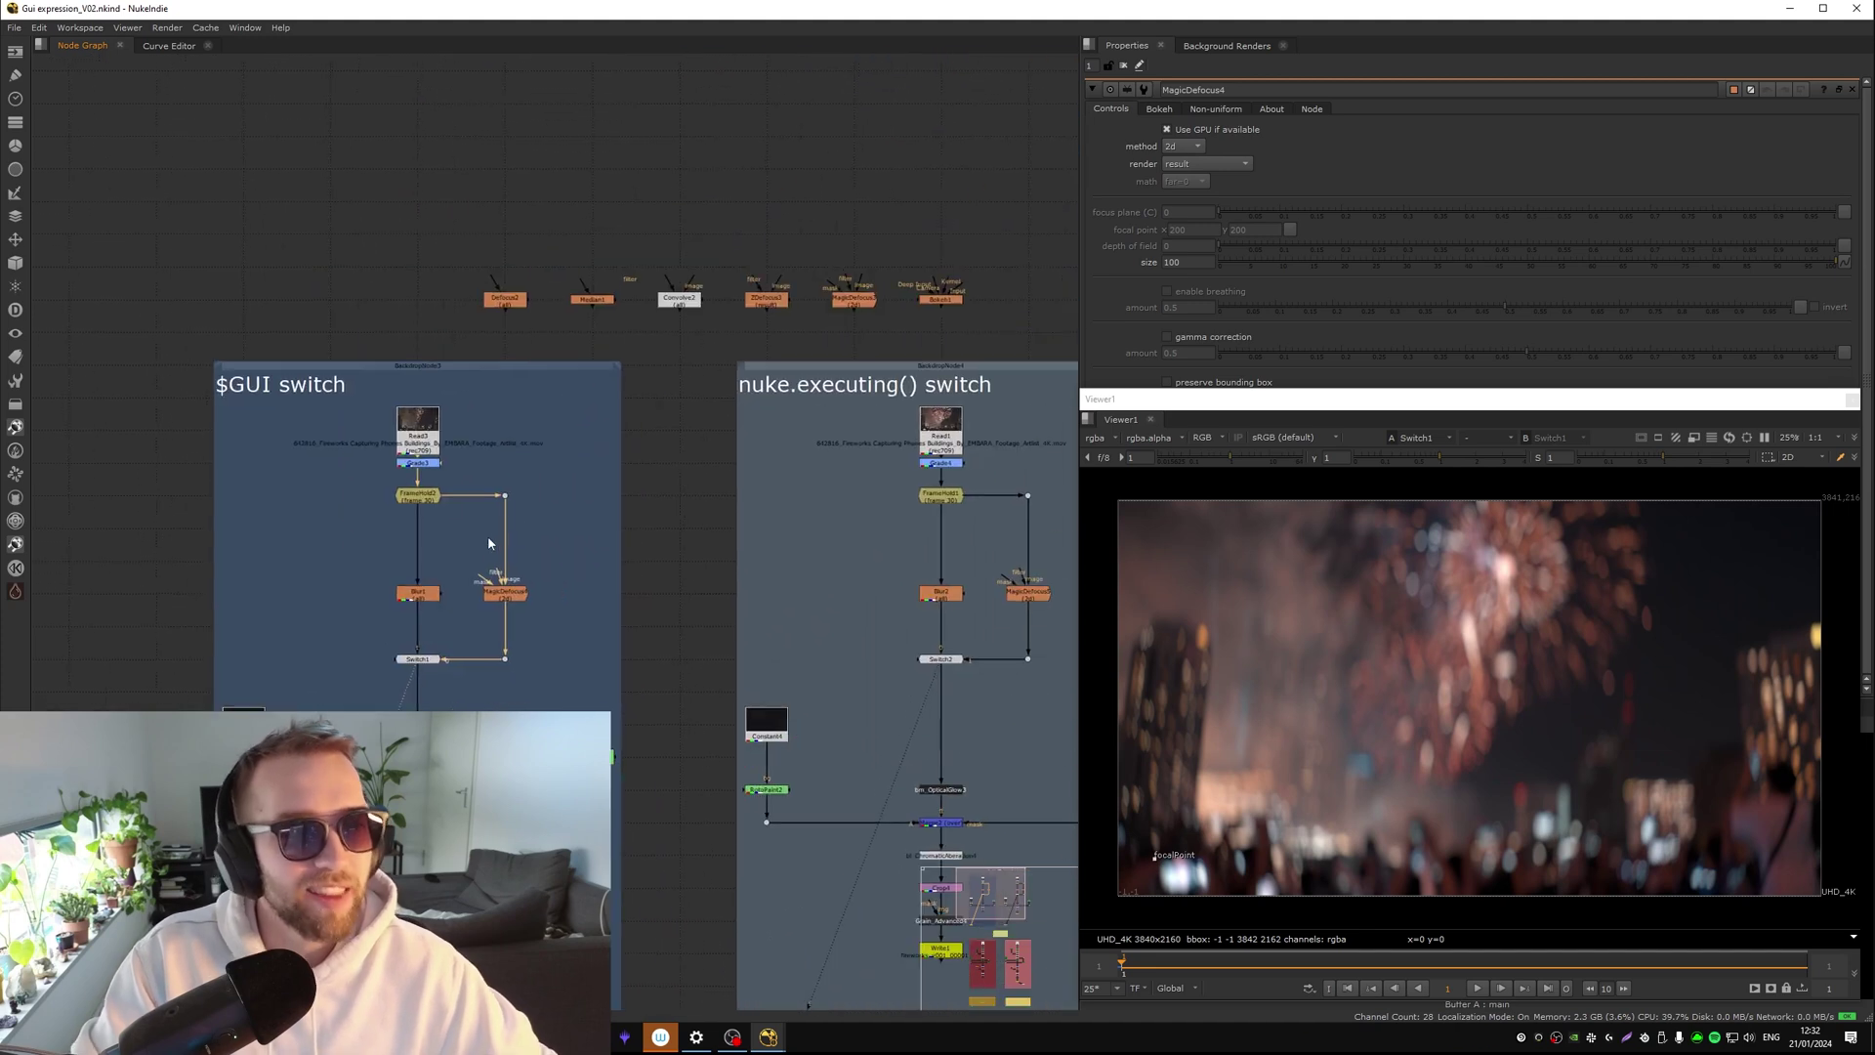
scroll(596, 276, up, 4)
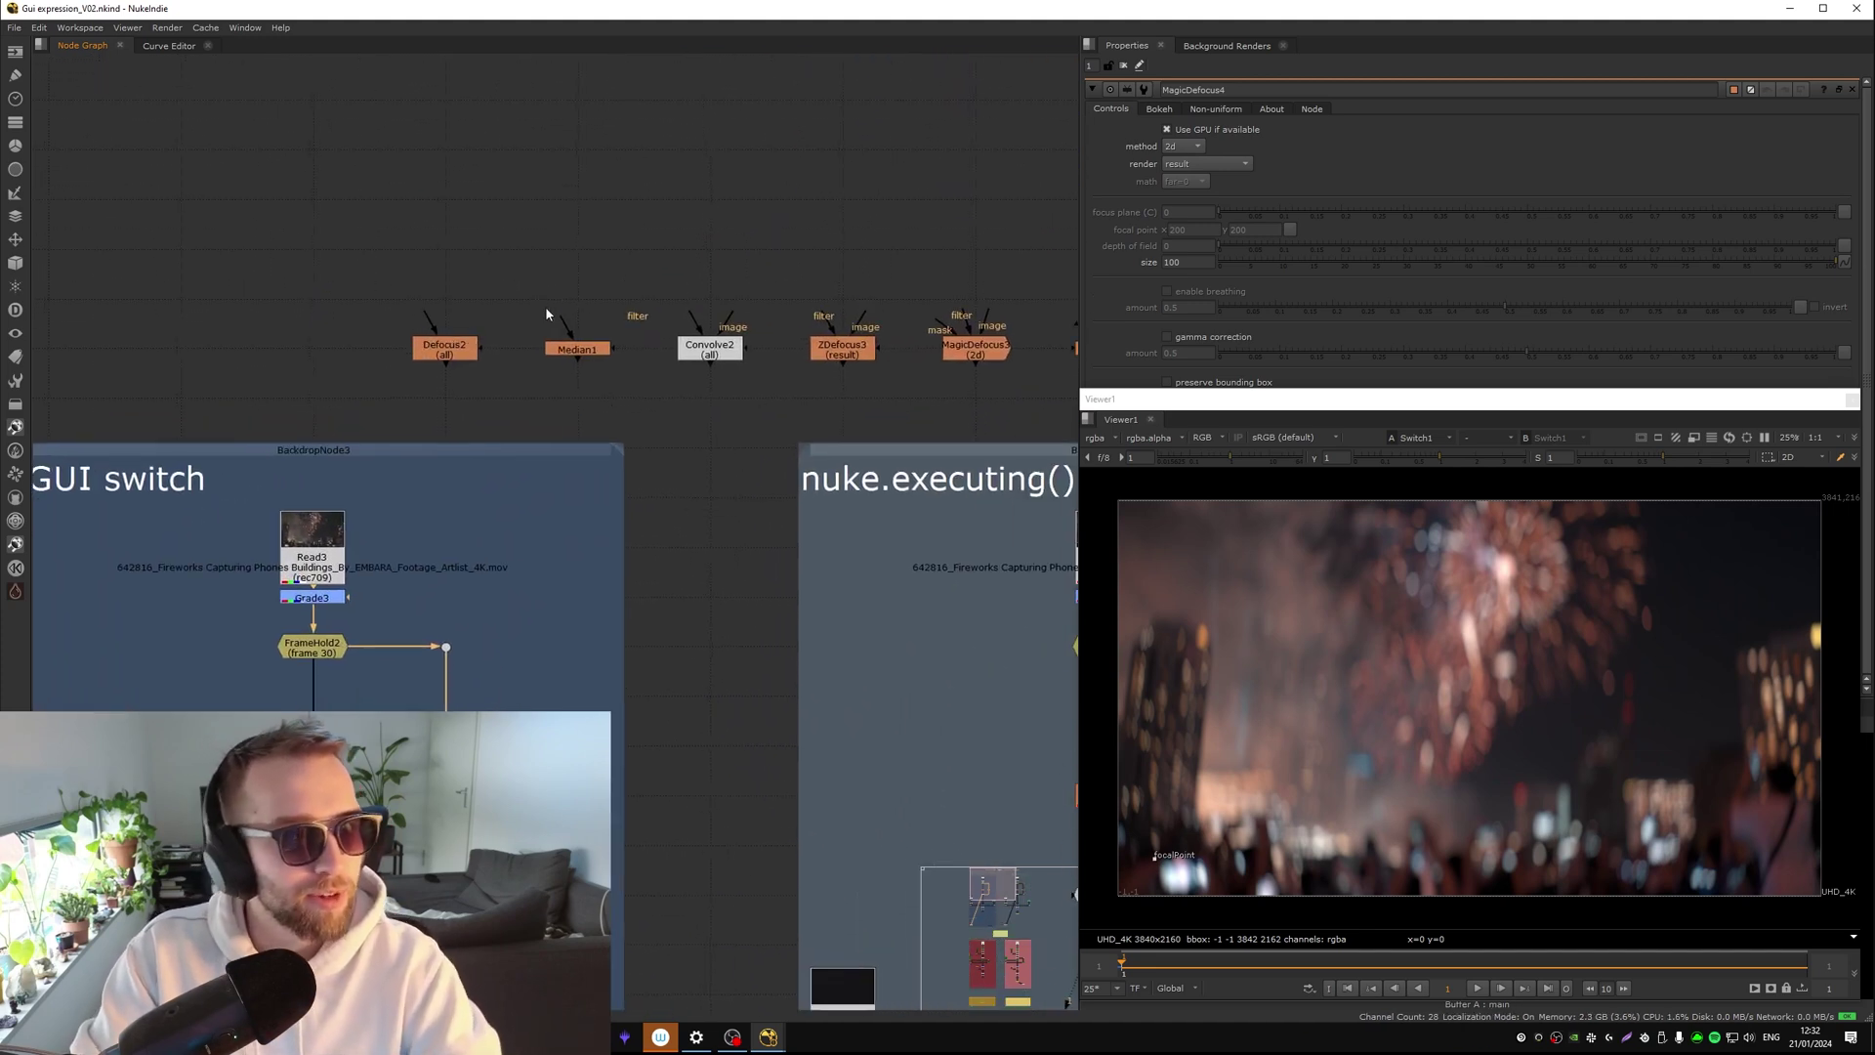
middle_drag(447, 344, 566, 358)
key(b)
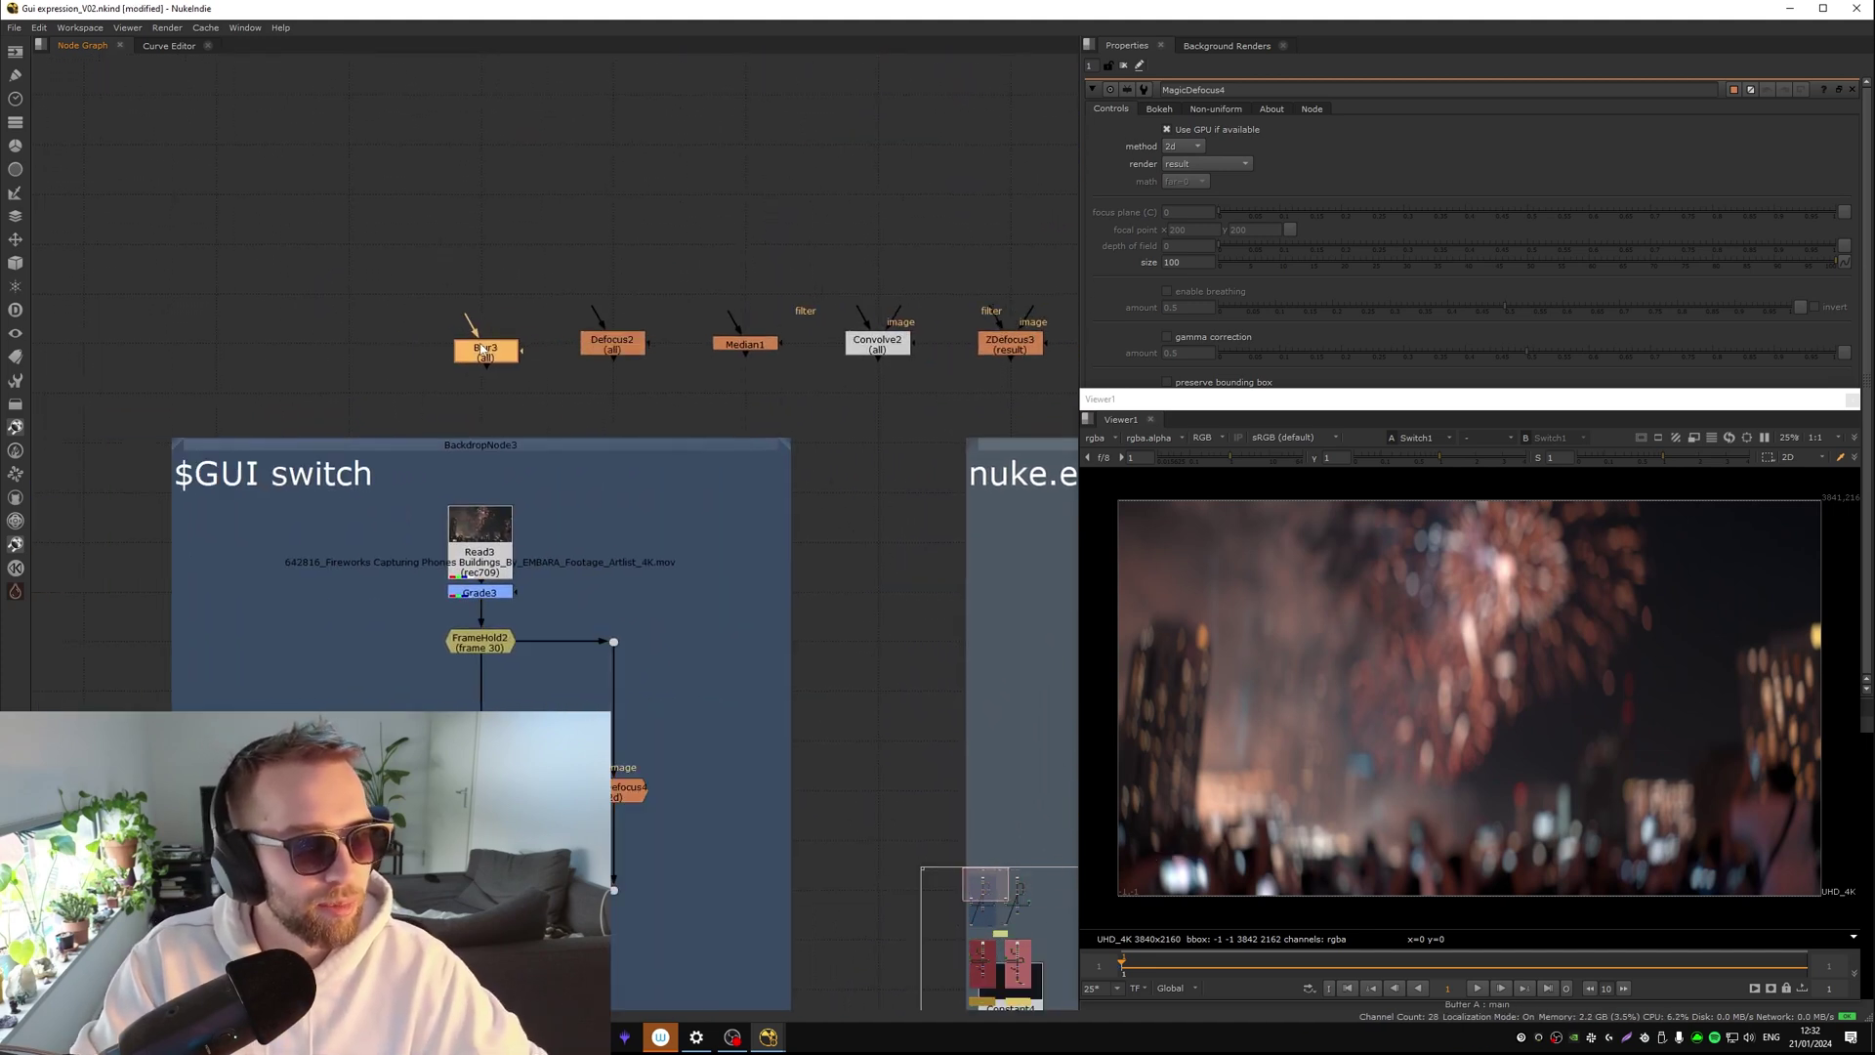
mouse_move(715, 355)
middle_down()
mouse_move(535, 385)
mouse_move(623, 368)
middle_up()
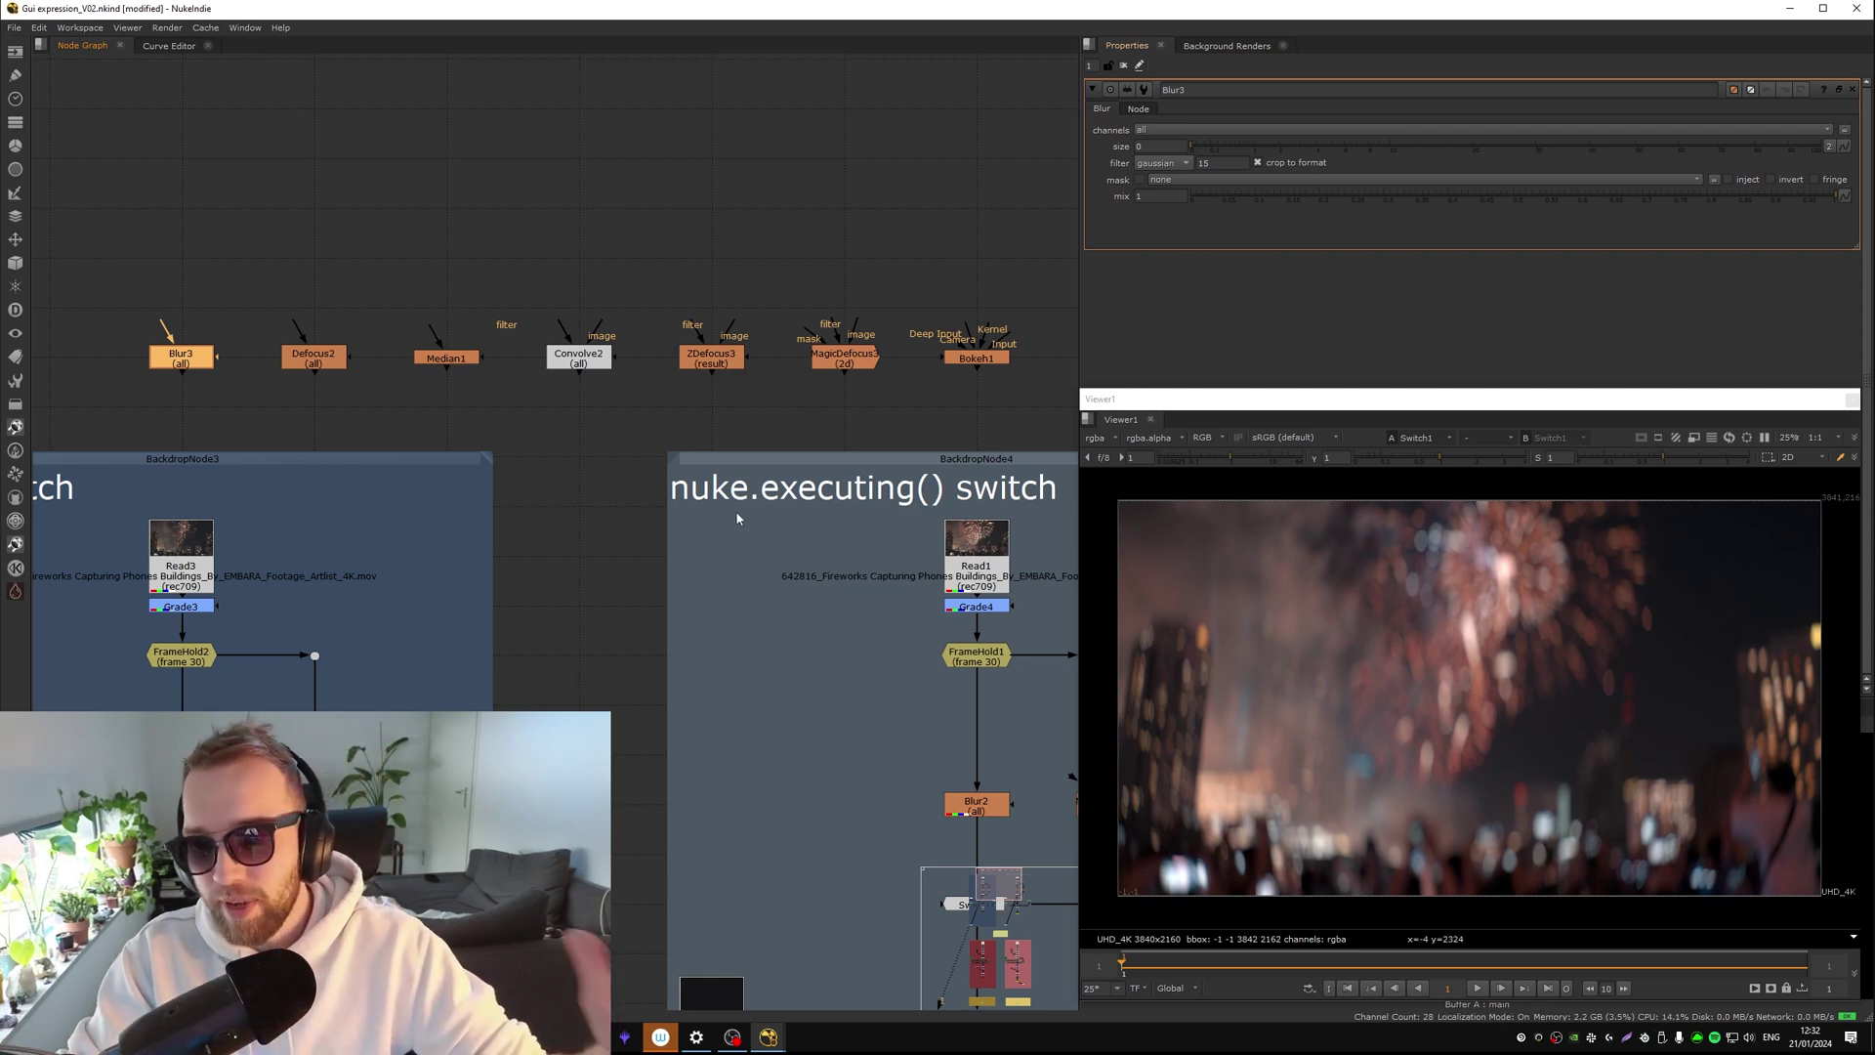
Return to the $GUI switch group and view the MagicDefocus4 output
middle_drag(601, 659, 658, 594)
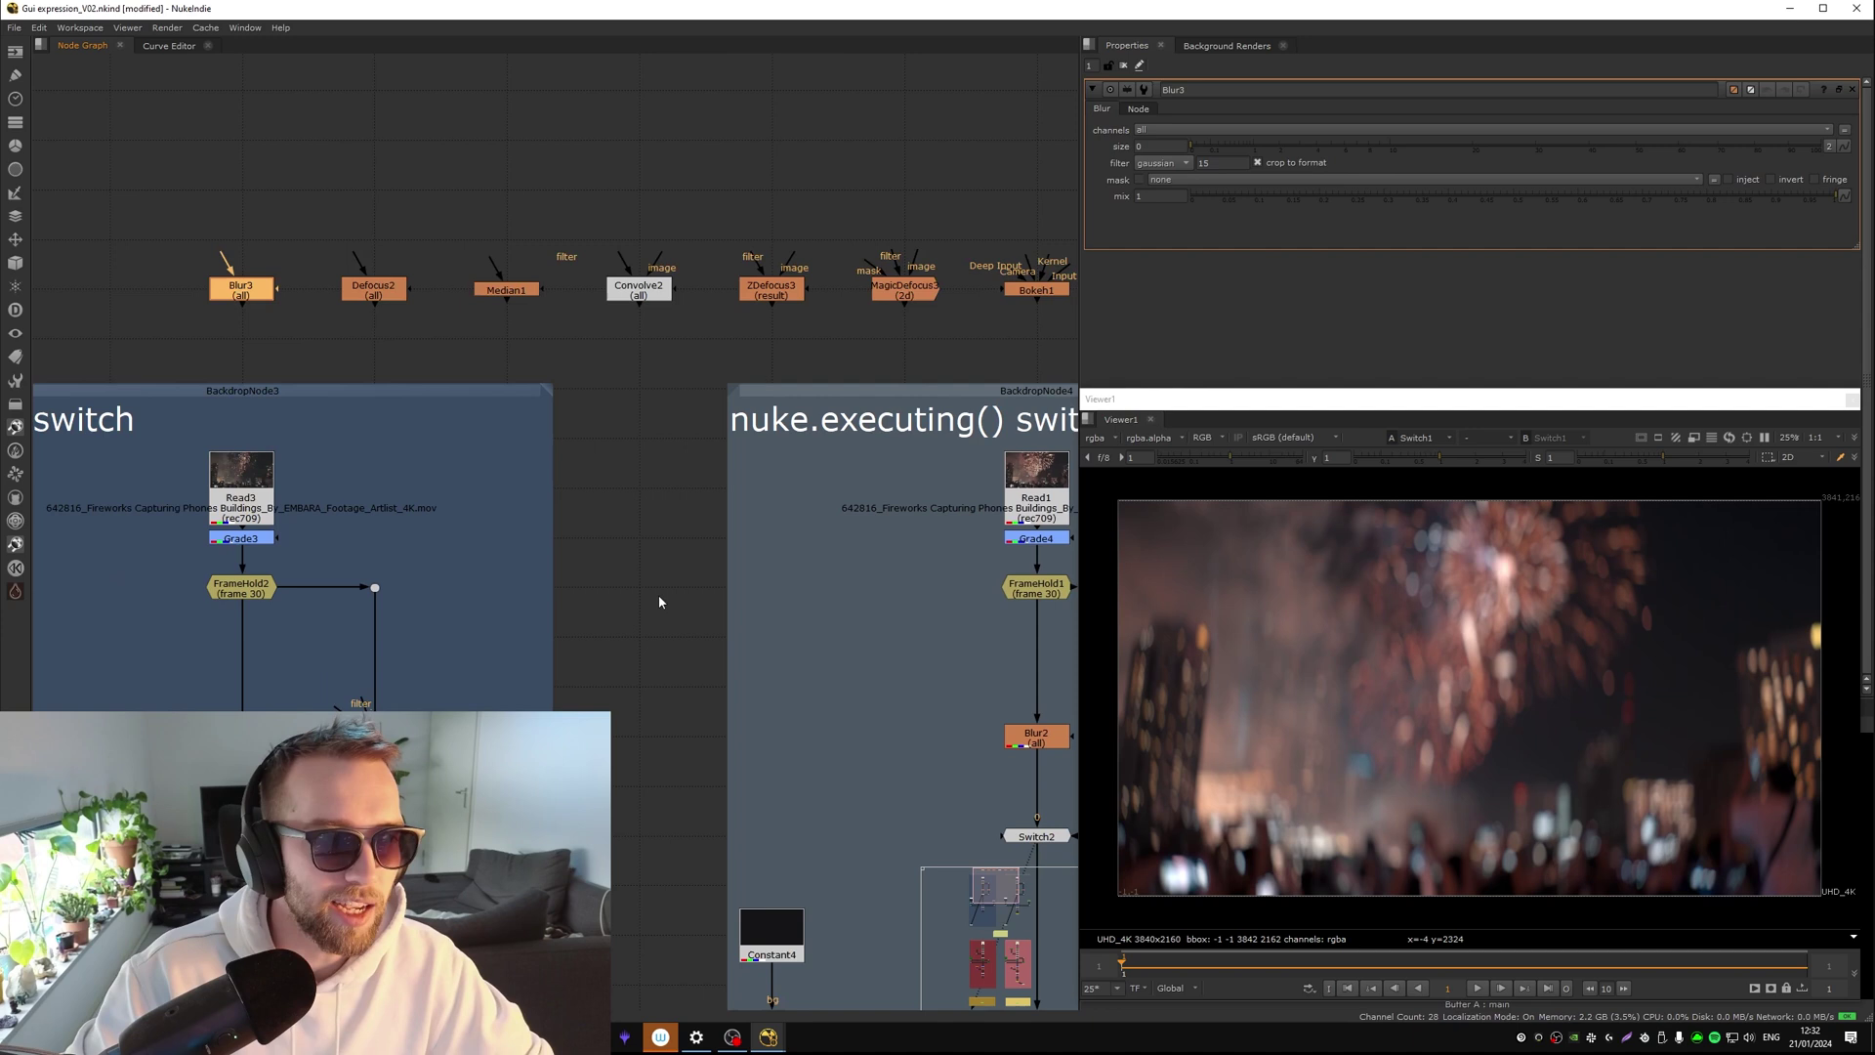
middle_drag(642, 740, 669, 676)
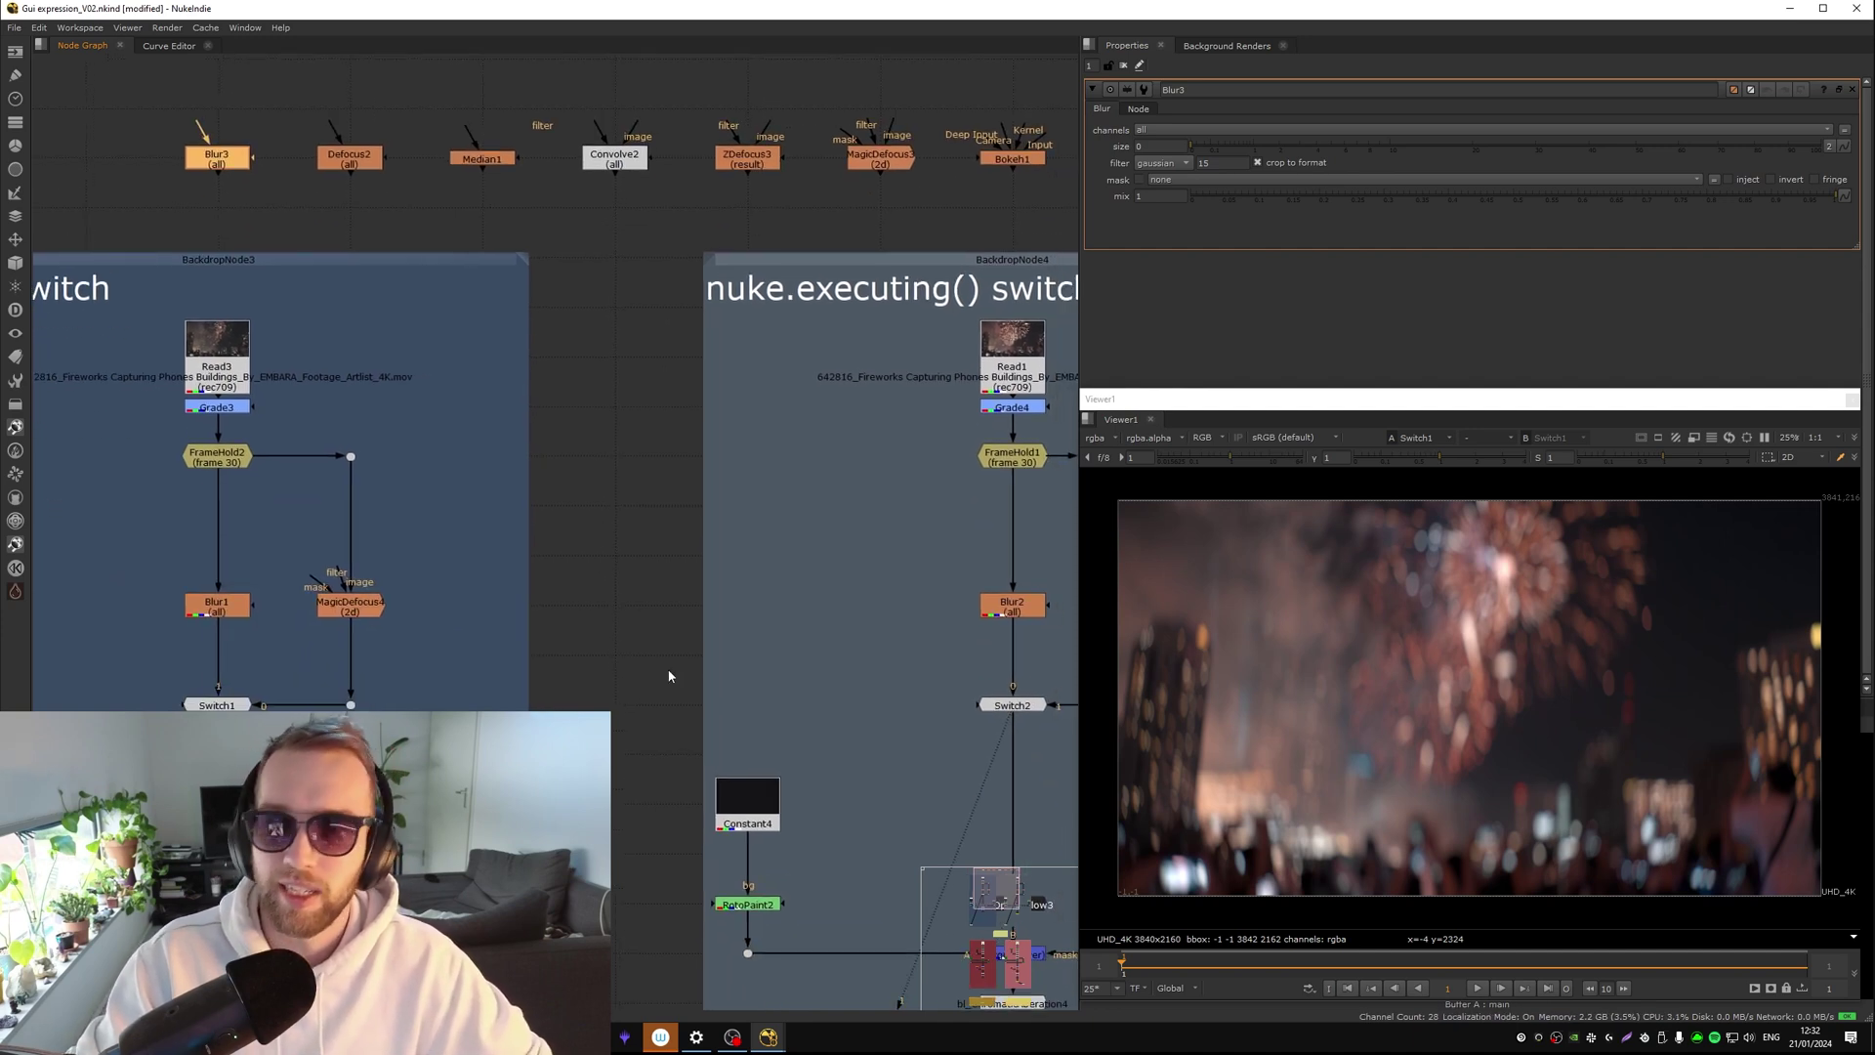
middle_drag(421, 687, 615, 531)
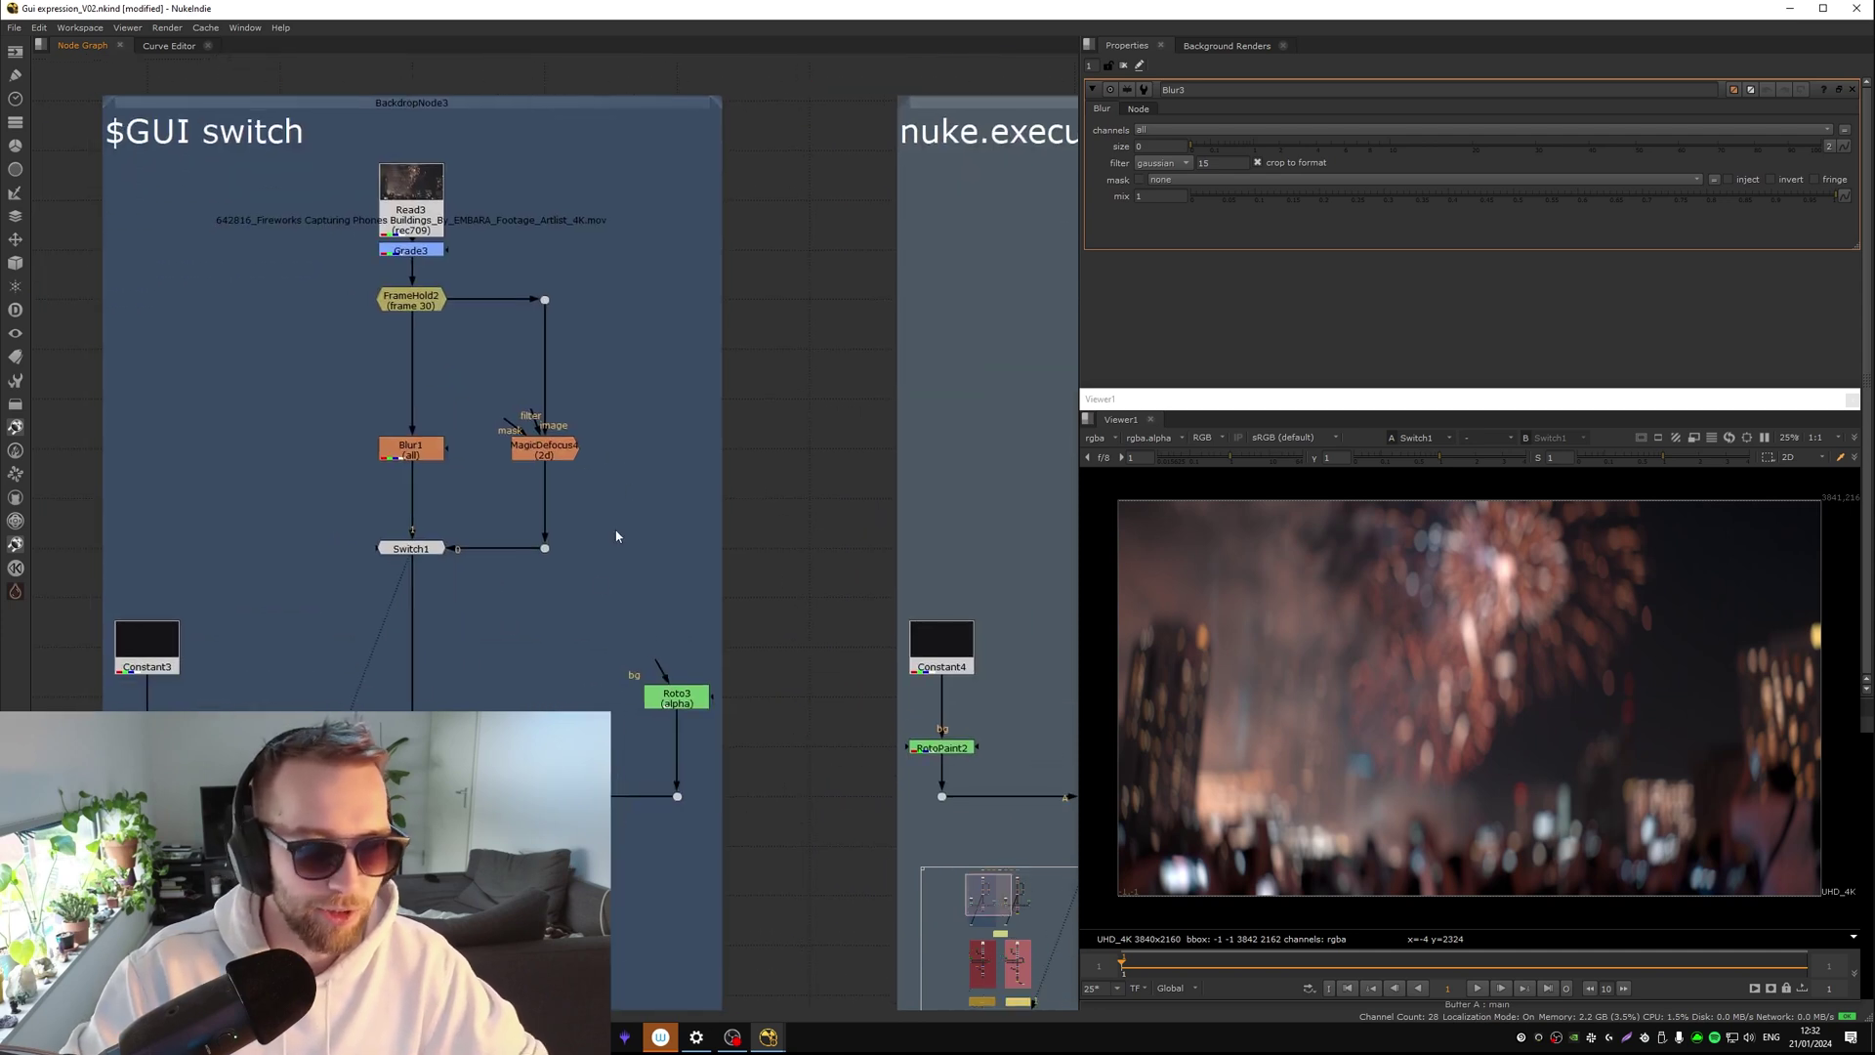
middle_drag(586, 752, 514, 608)
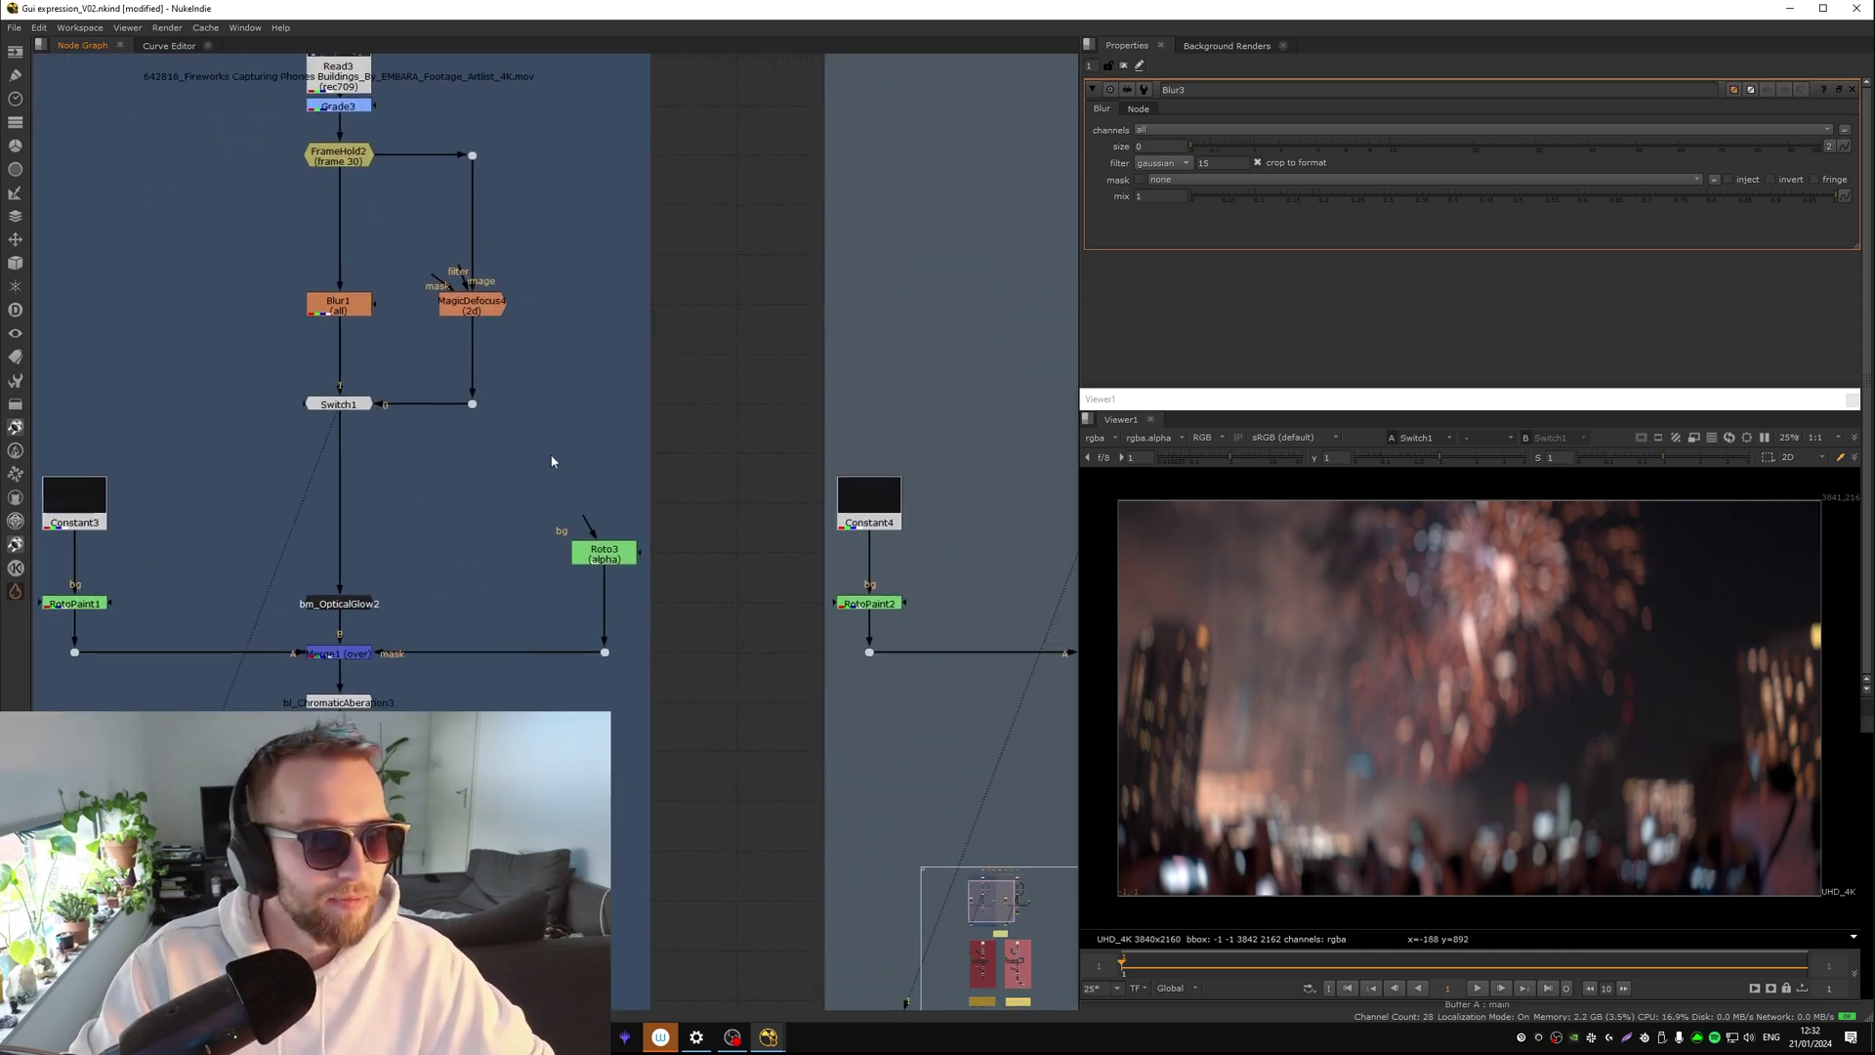
scroll(552, 459, down, 1)
middle_drag(552, 459, 677, 527)
scroll(669, 476, down, 2)
click(600, 411)
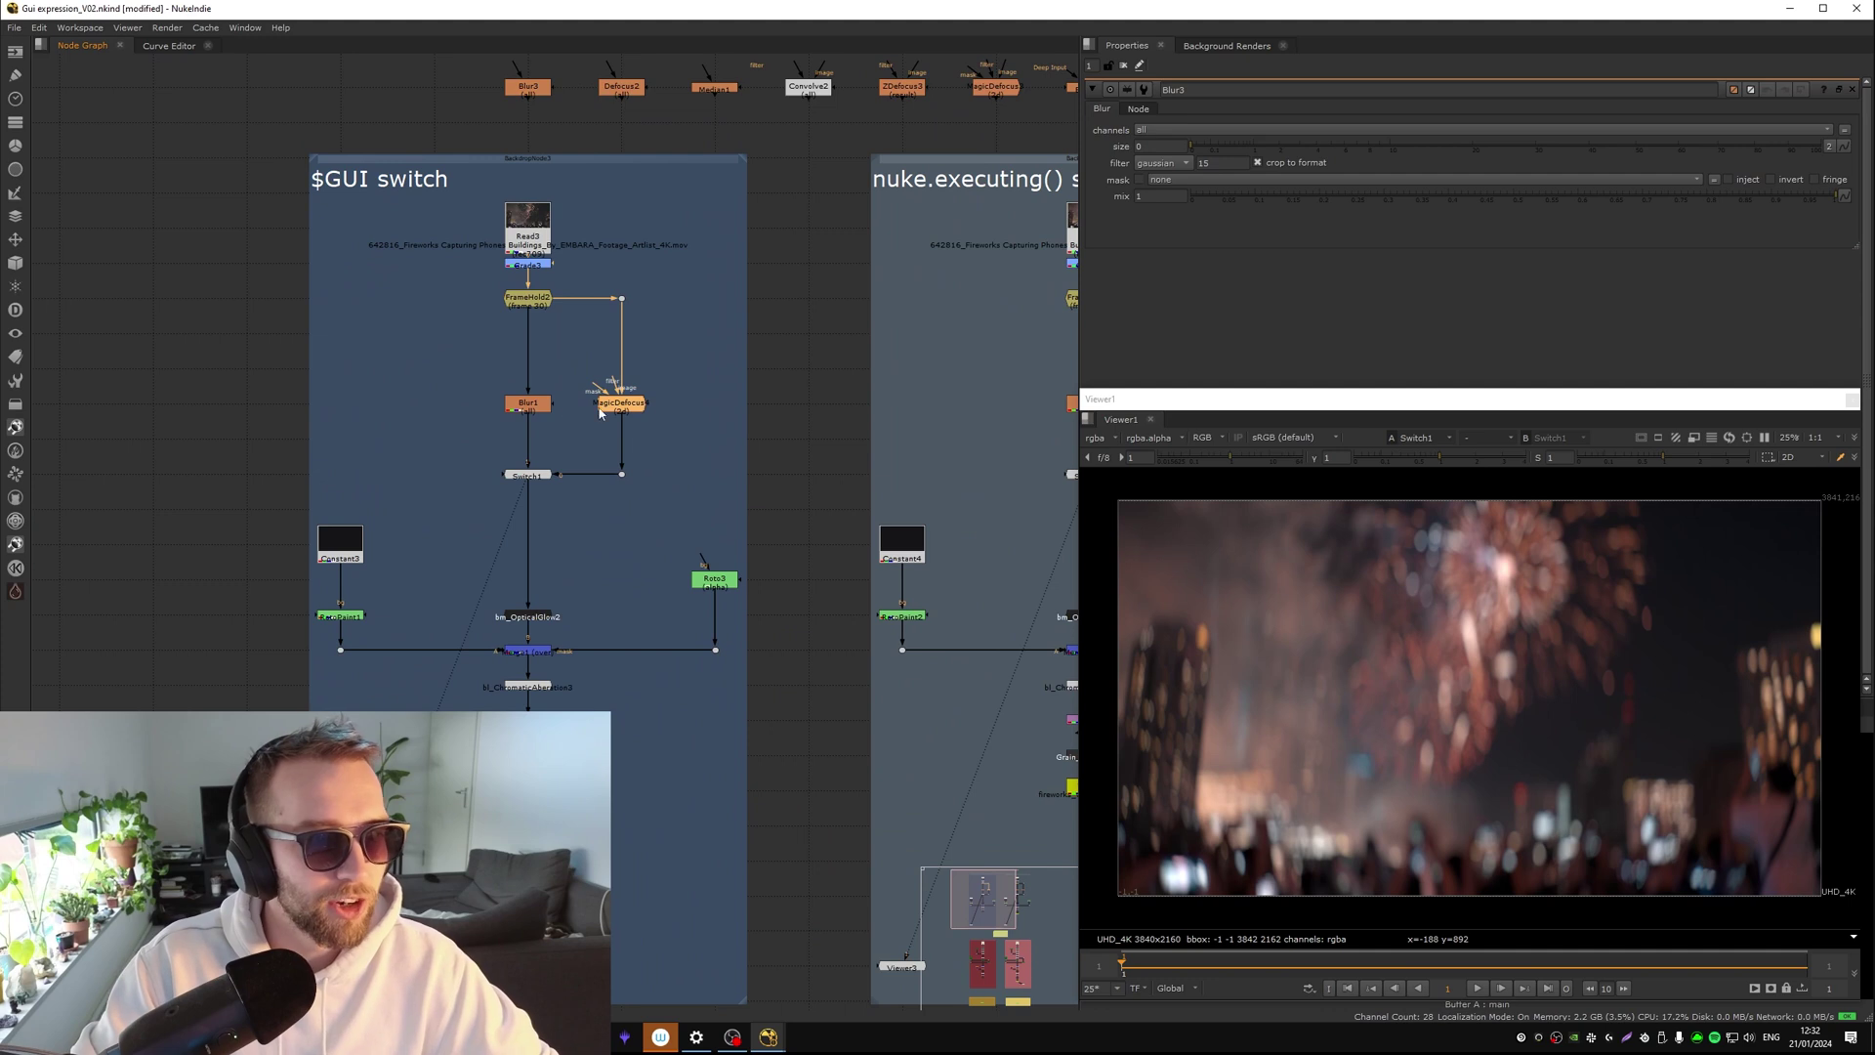
key(1)
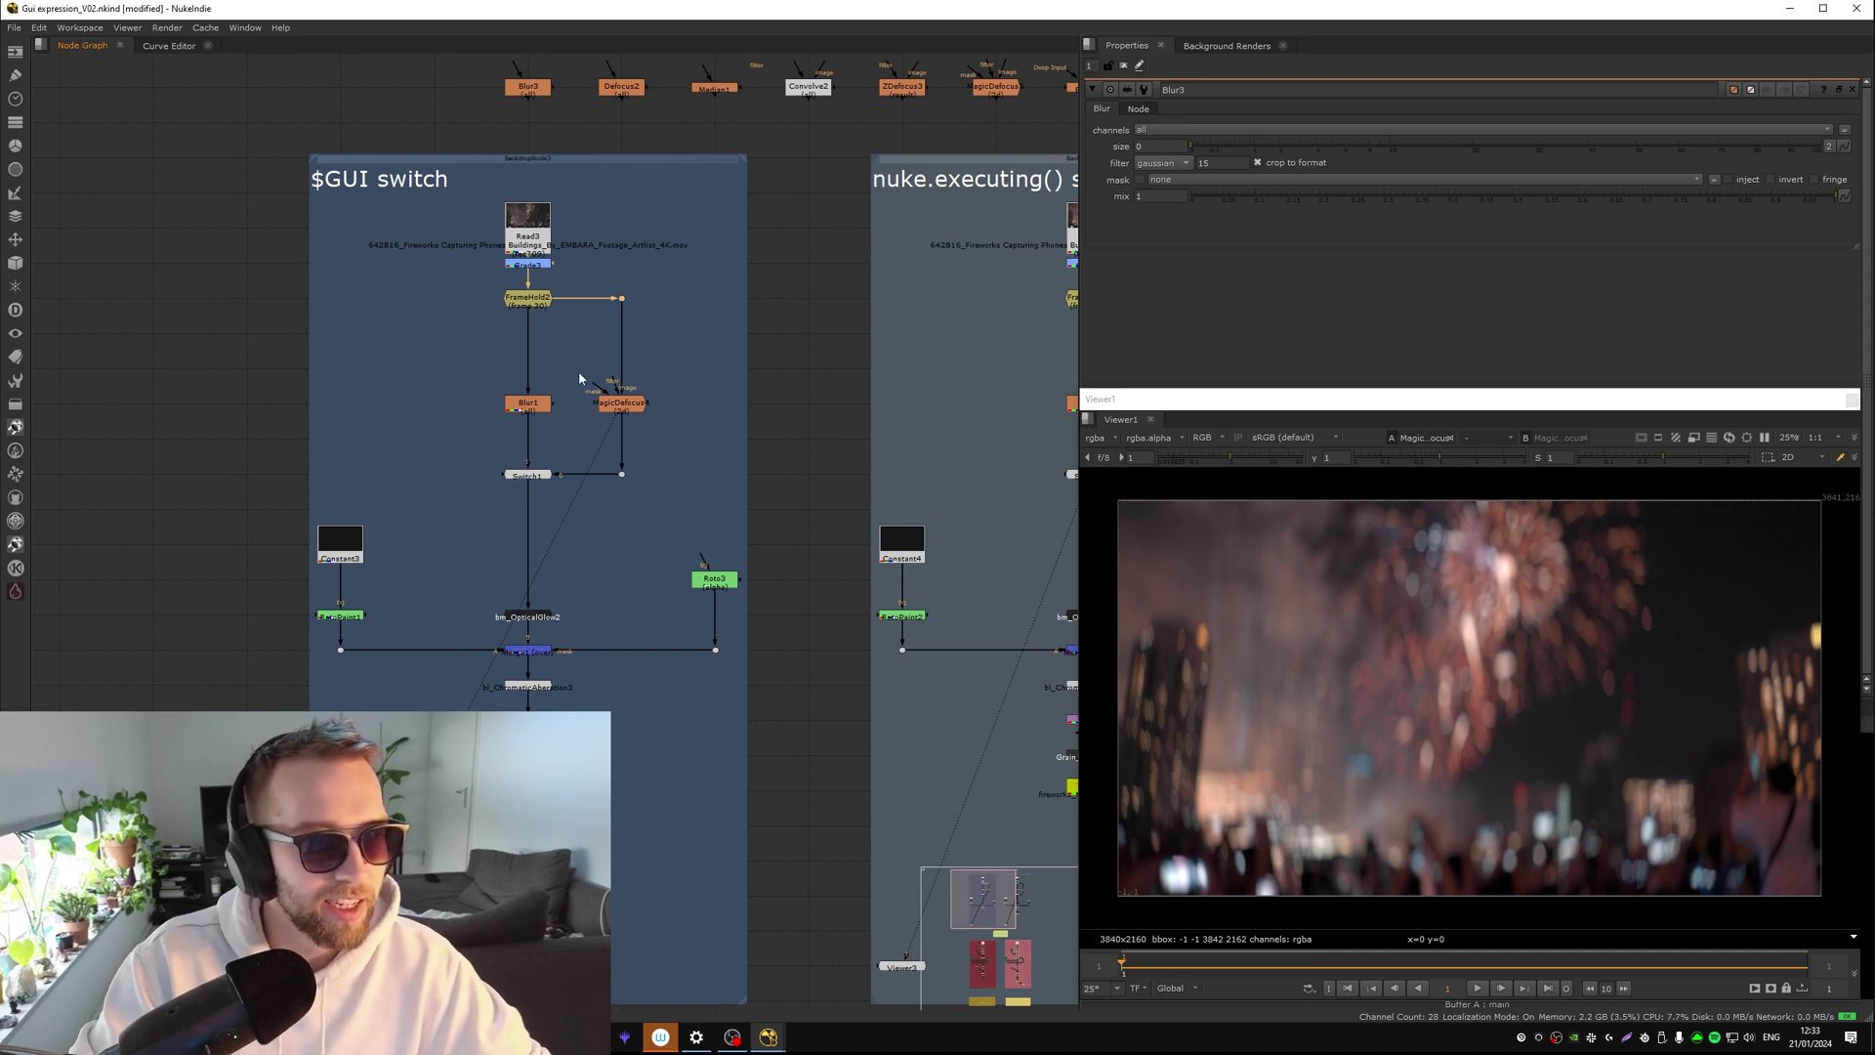
Open the MagicDefocus4 properties and examine its bokeh shapes up close across the image
key(1)
middle_drag(582, 413, 681, 353)
double_click(727, 348)
key(1)
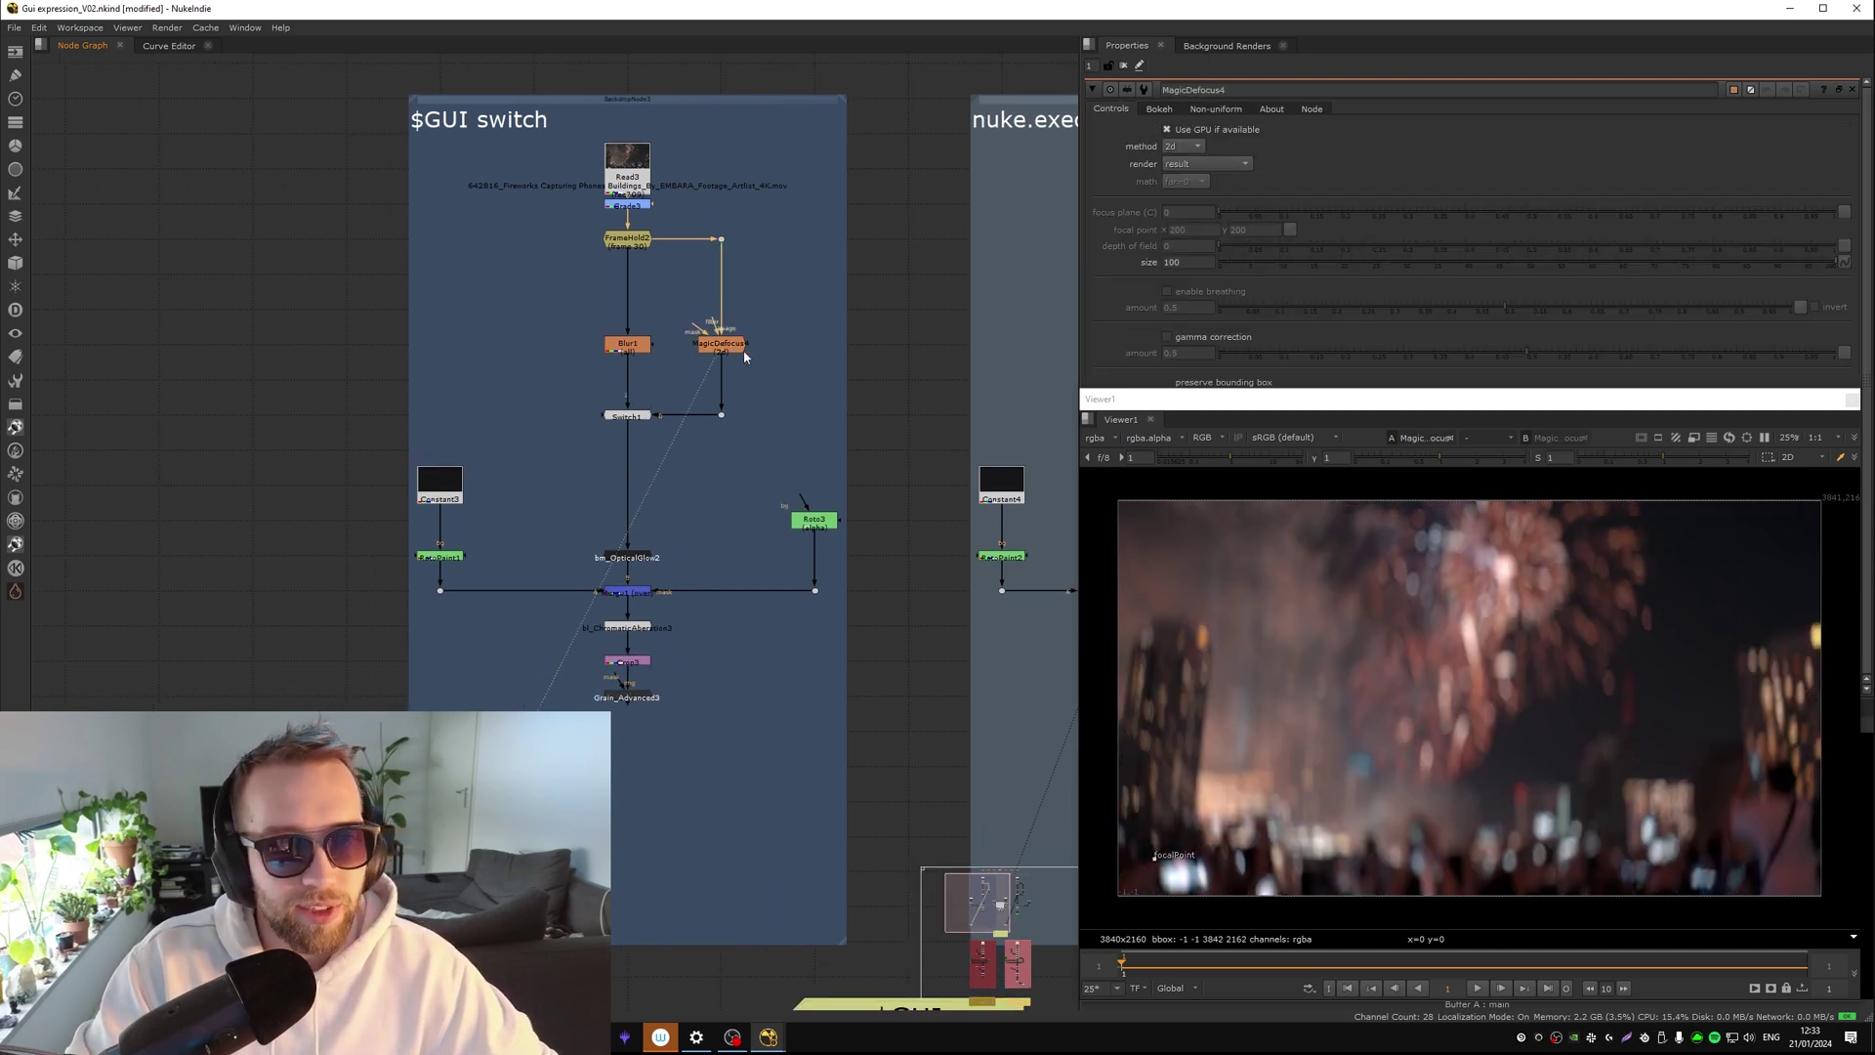
middle_drag(1629, 650, 1426, 604)
scroll(1426, 609, up, 5)
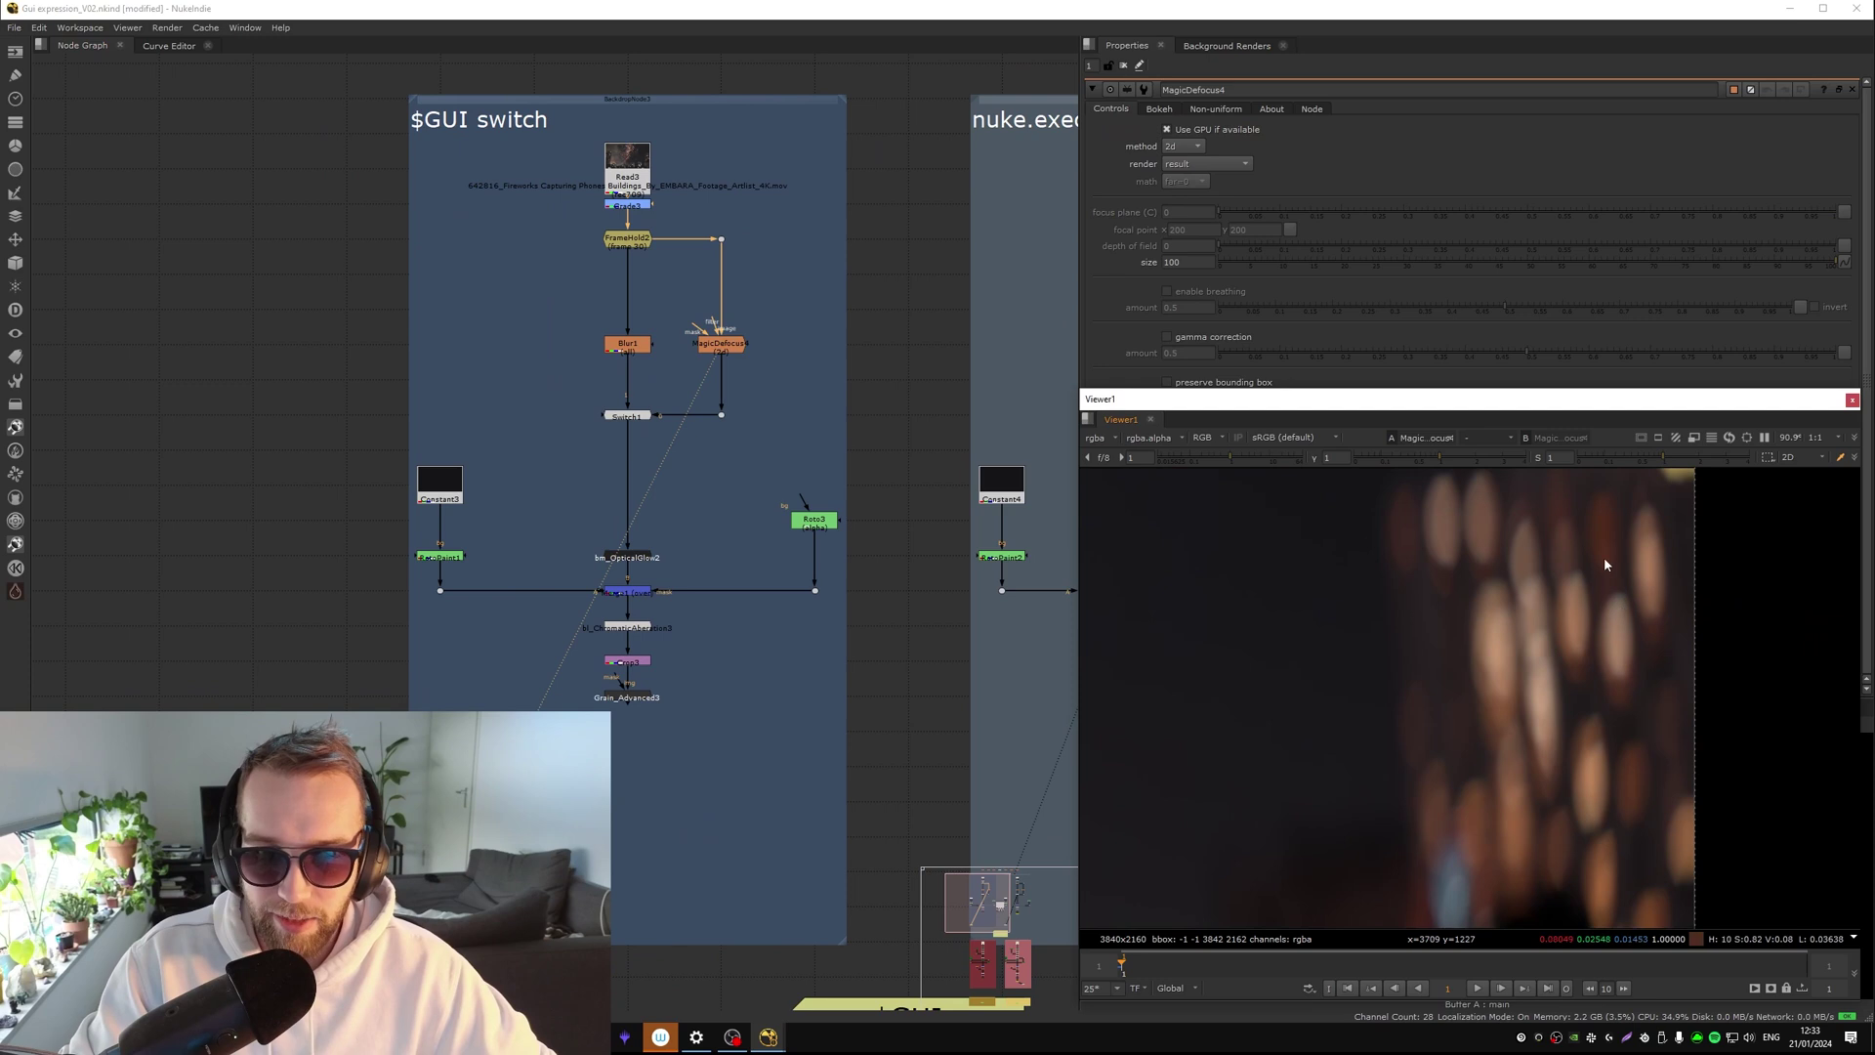
mouse_move(1287, 669)
middle_down()
mouse_move(1800, 632)
mouse_move(1511, 639)
mouse_move(1678, 659)
middle_up()
scroll(1511, 645, down, 5)
mouse_move(1535, 541)
middle_down()
mouse_move(1469, 644)
mouse_move(1361, 674)
middle_up()
mouse_move(1734, 607)
middle_down()
mouse_move(1579, 648)
mouse_move(1222, 566)
middle_up()
scroll(1649, 636, up, 4)
scroll(1495, 625, down, 5)
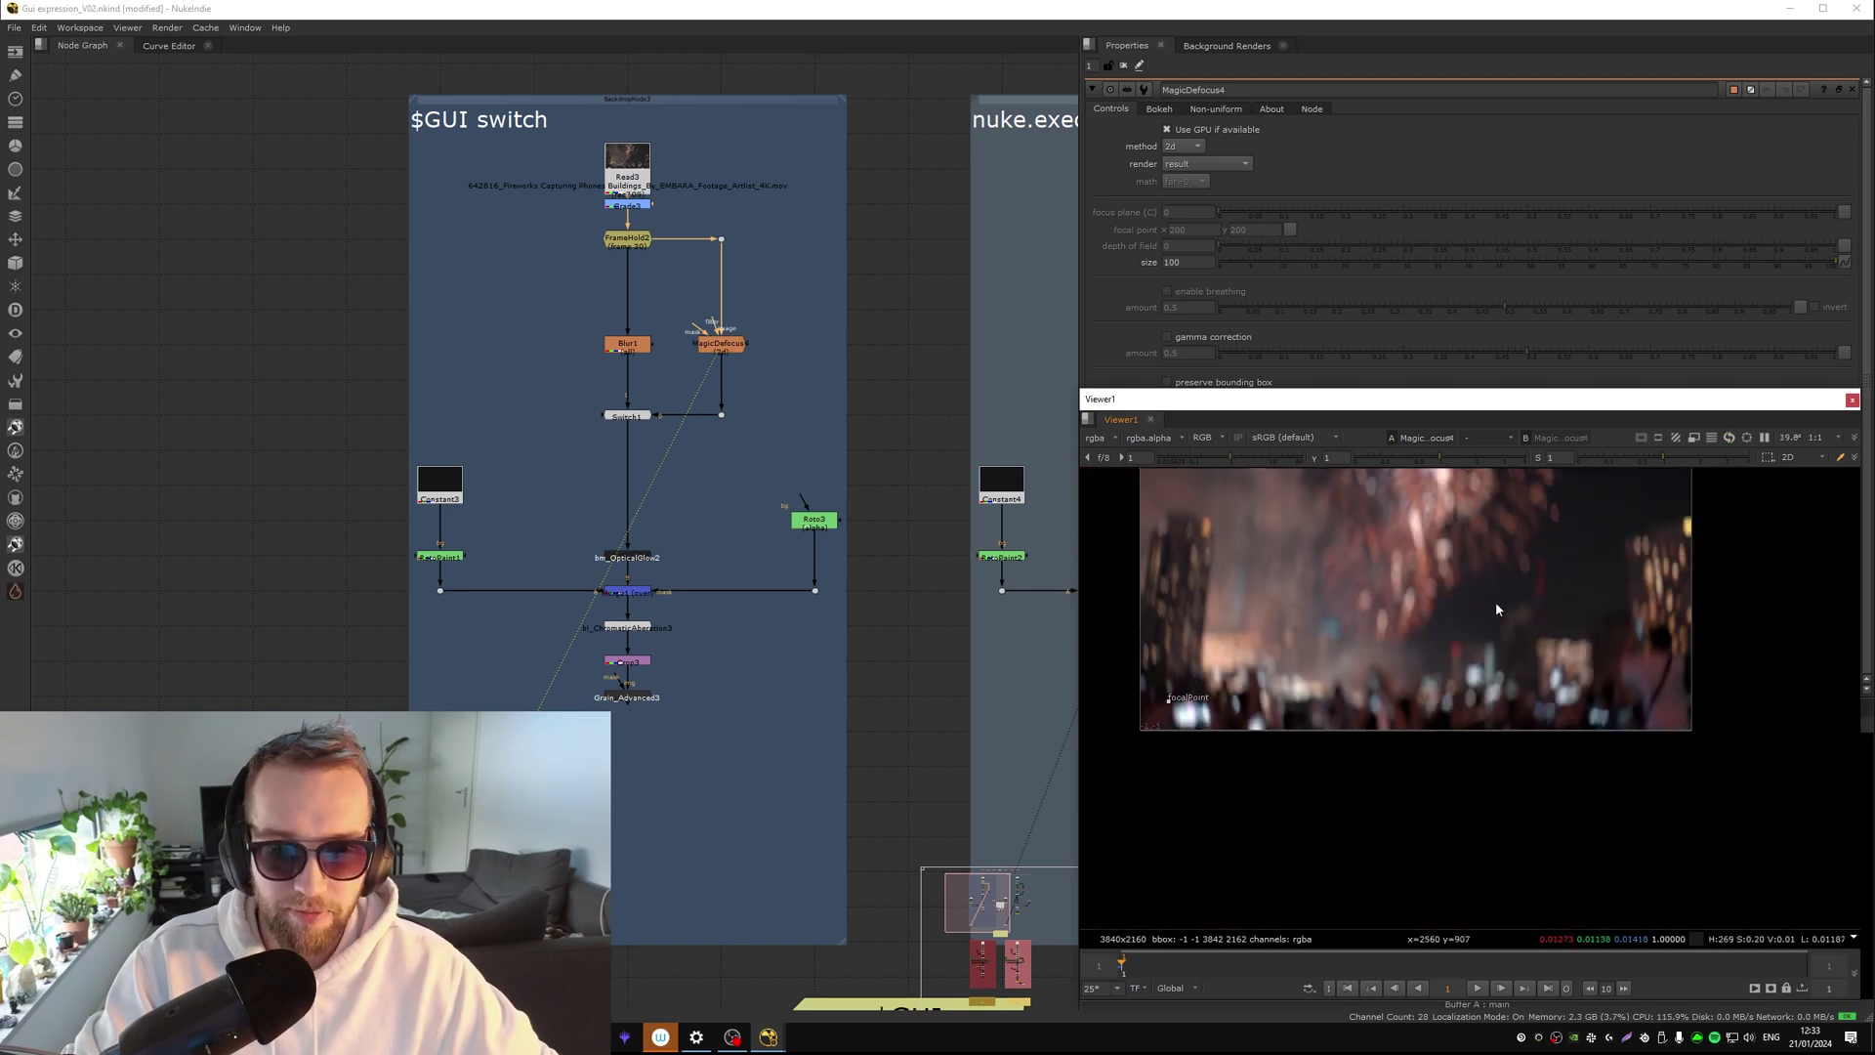
scroll(1509, 598, up, 1)
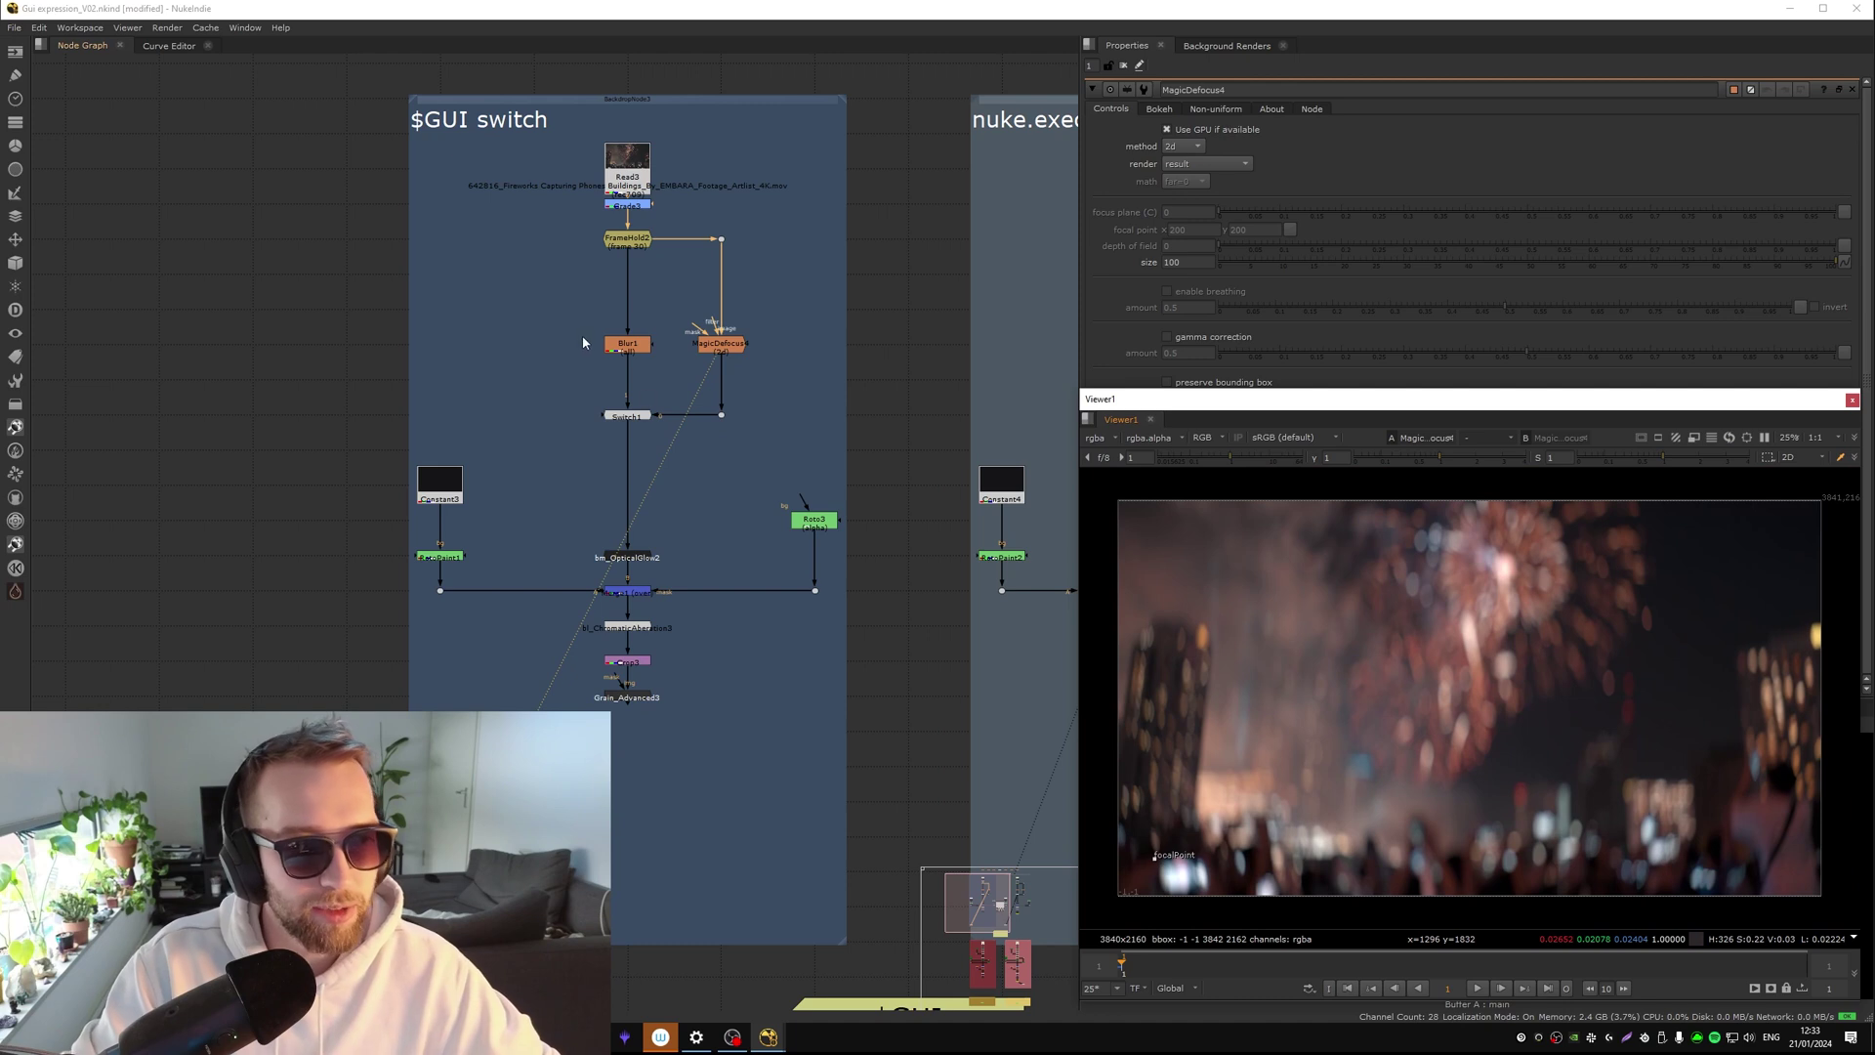
View the Blur1 output and compare it with the result of Switch1
drag(542, 379, 585, 355)
click(644, 345)
key(1)
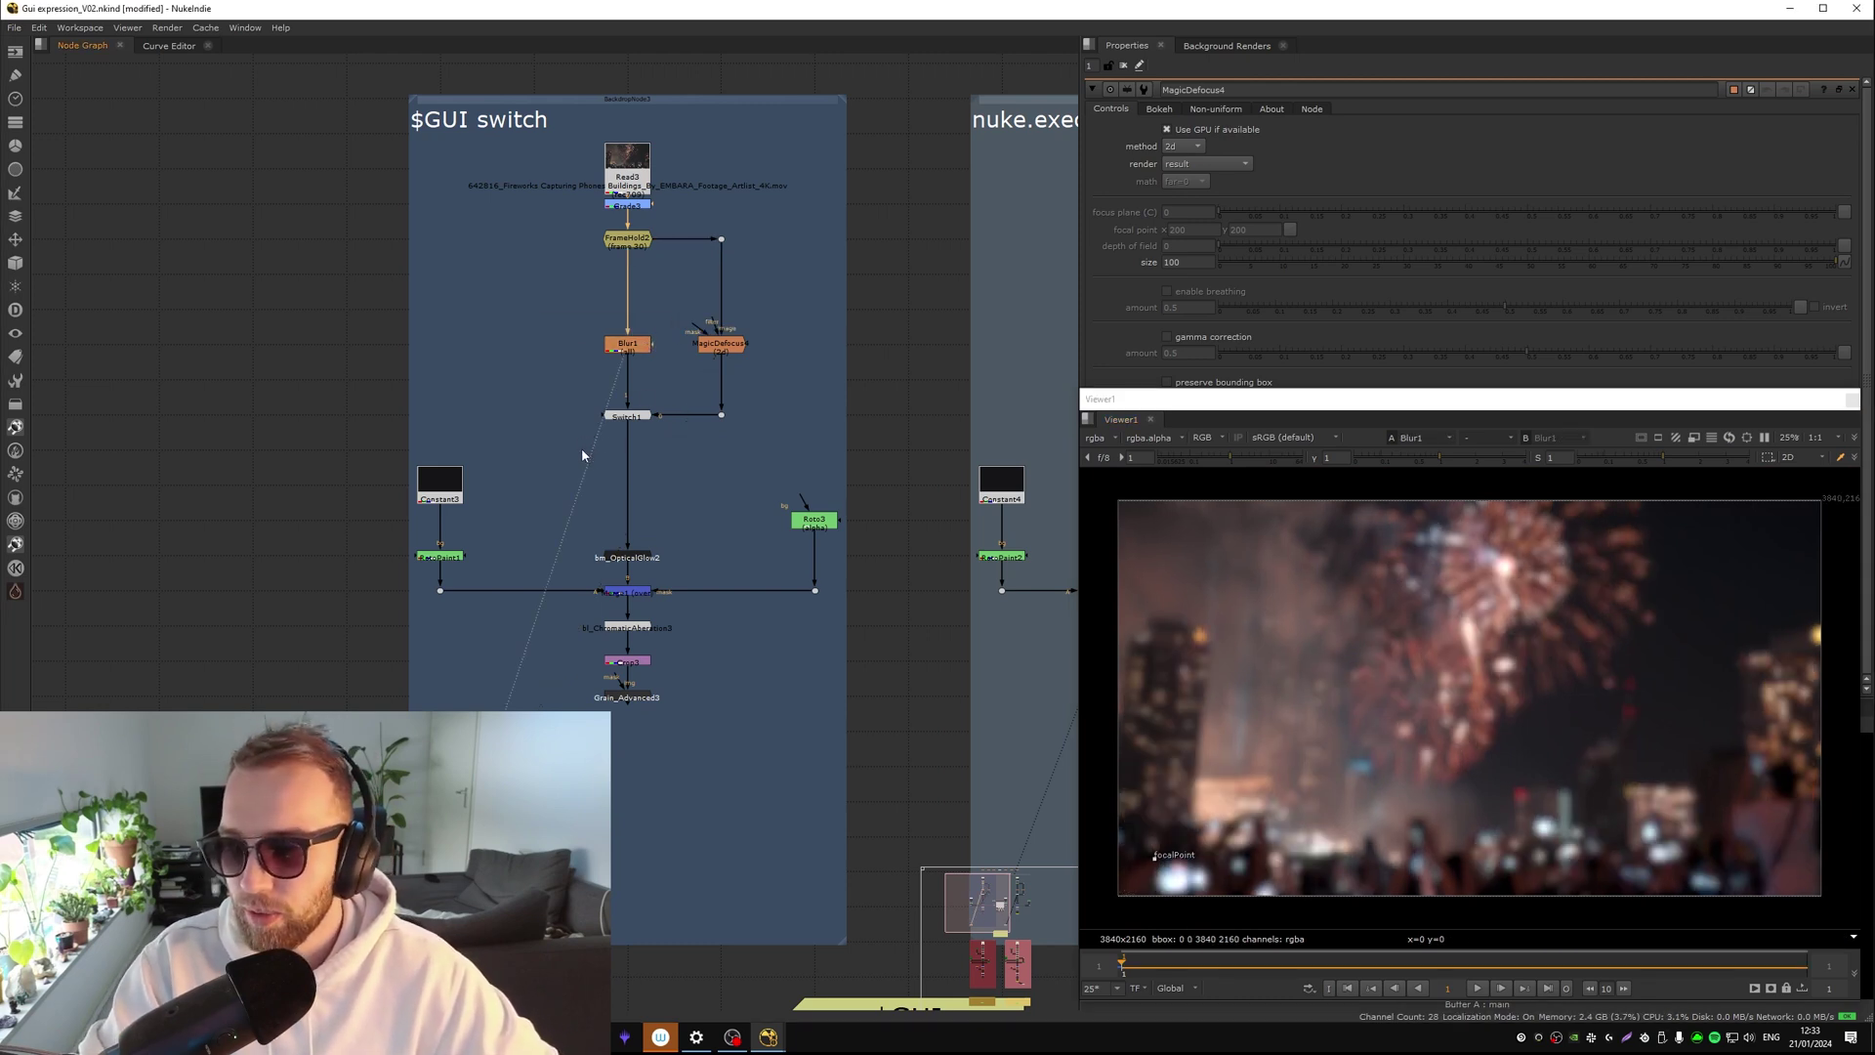
click(637, 416)
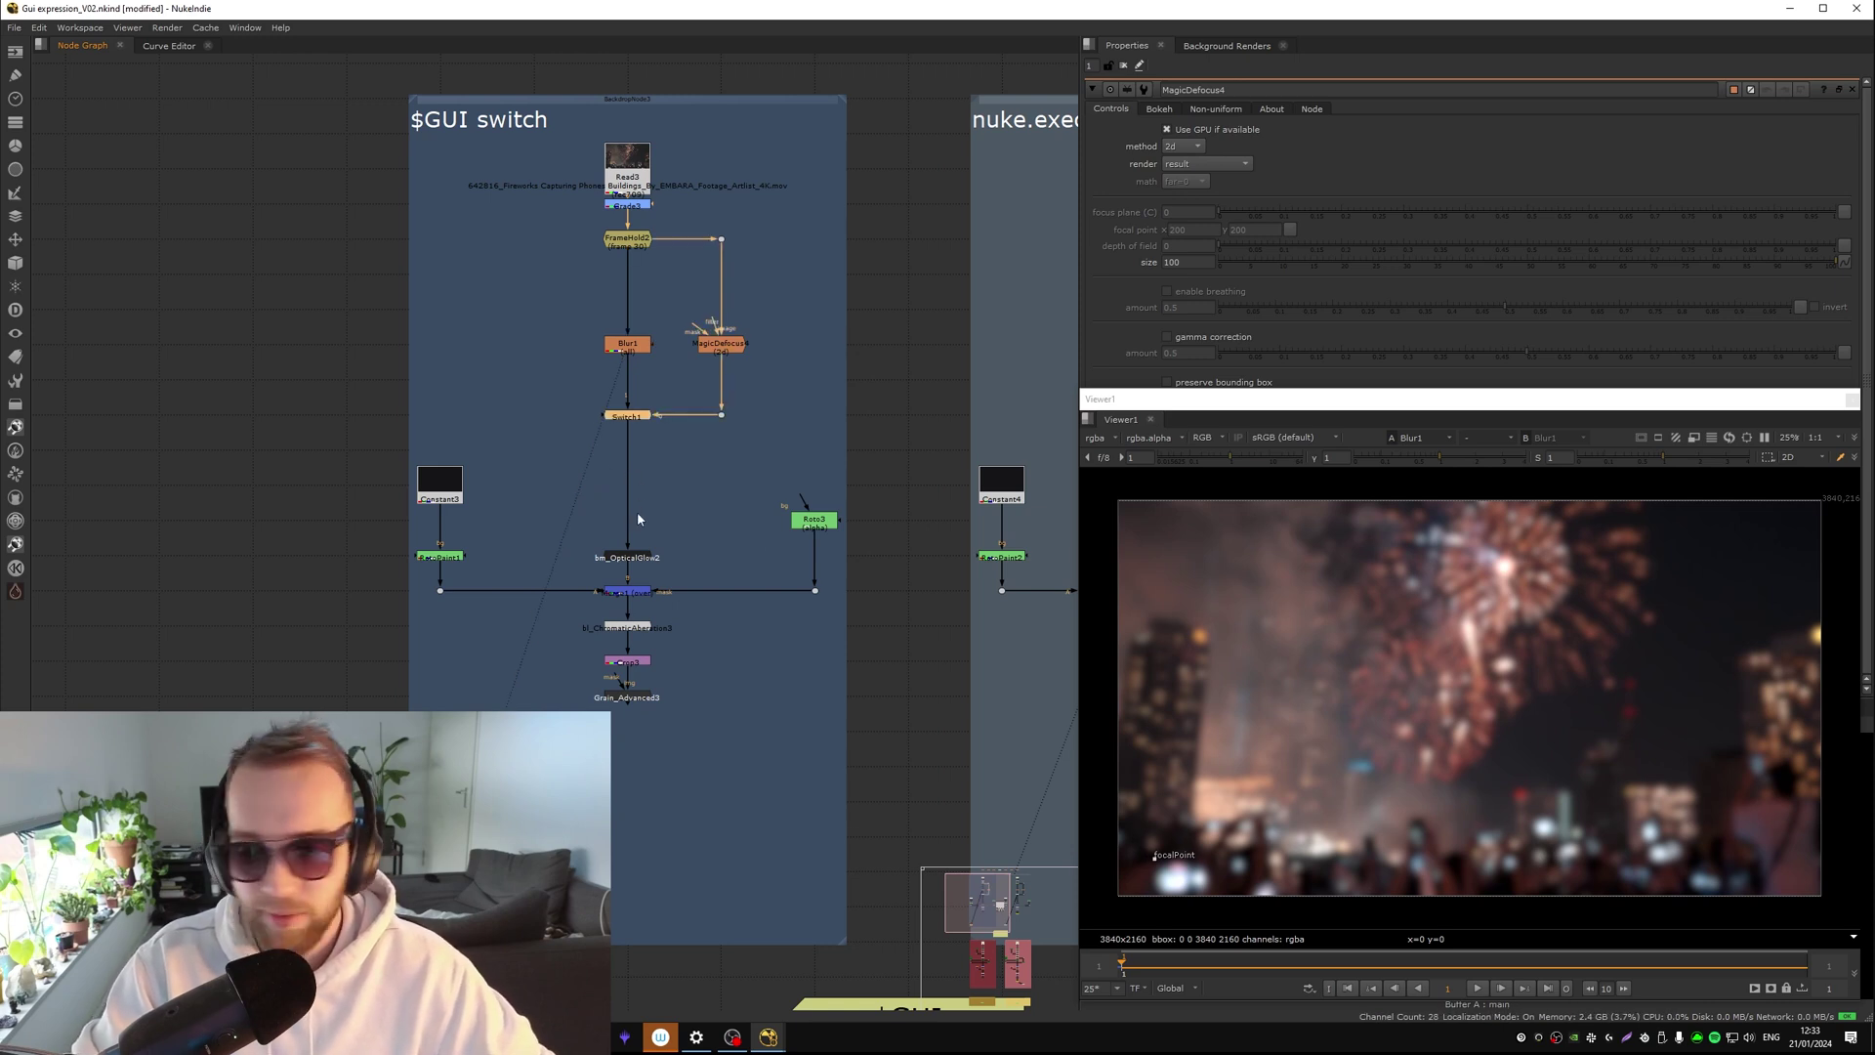
key(1)
View the output of the bm_OpticalGlow node and the Merge1 composite with the character
click(271, 701)
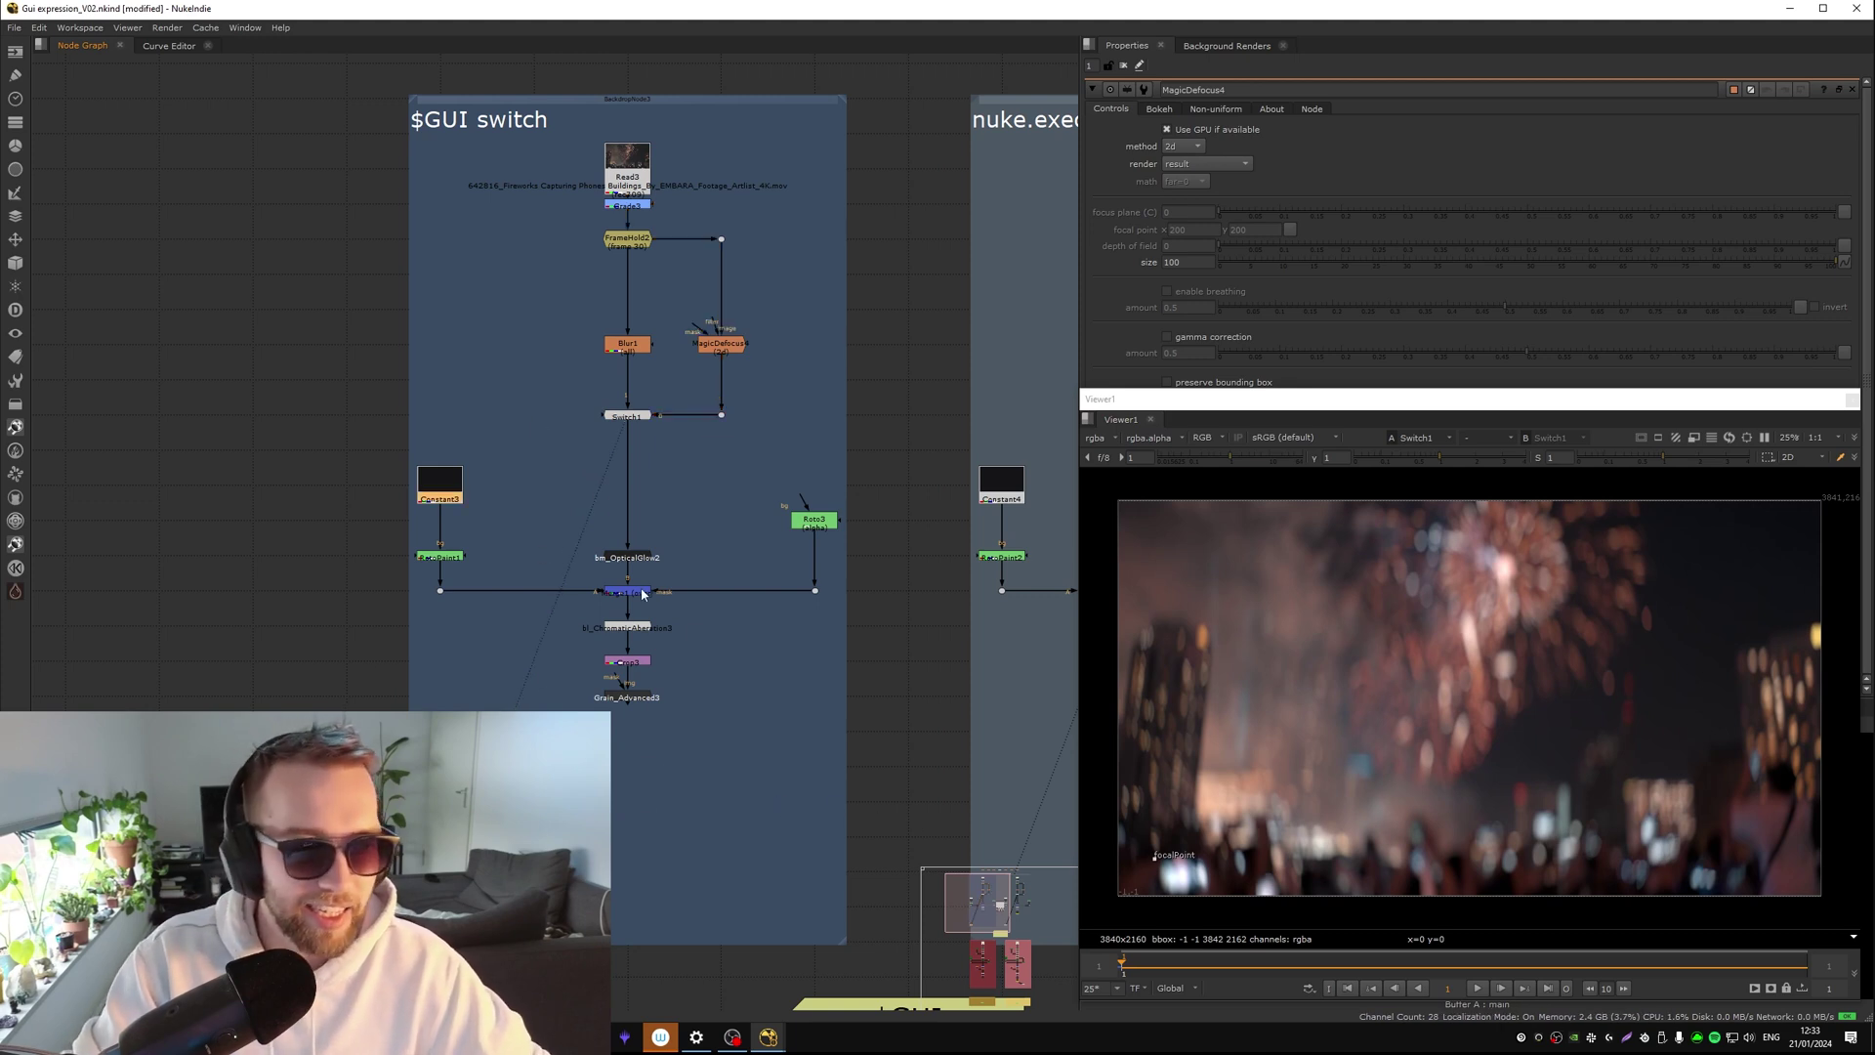
click(627, 557)
key(1)
middle_drag(648, 649, 699, 529)
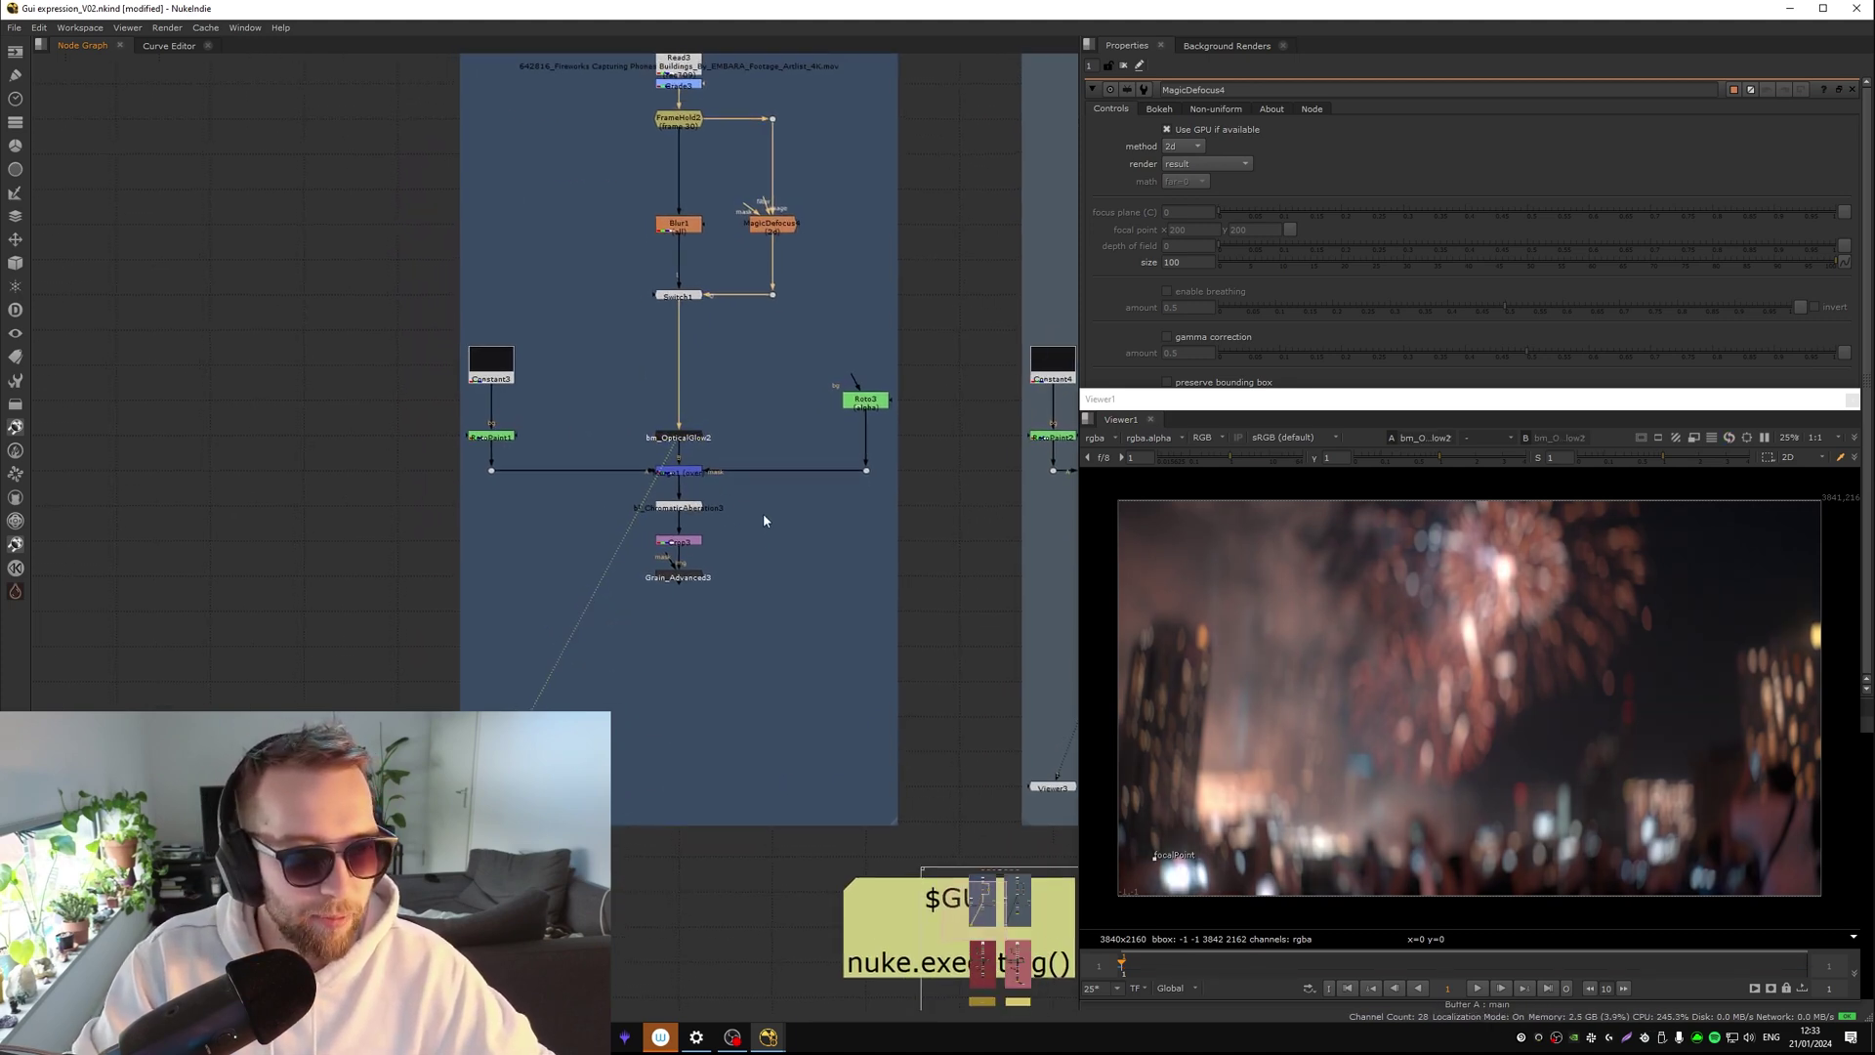
click(679, 471)
key(1)
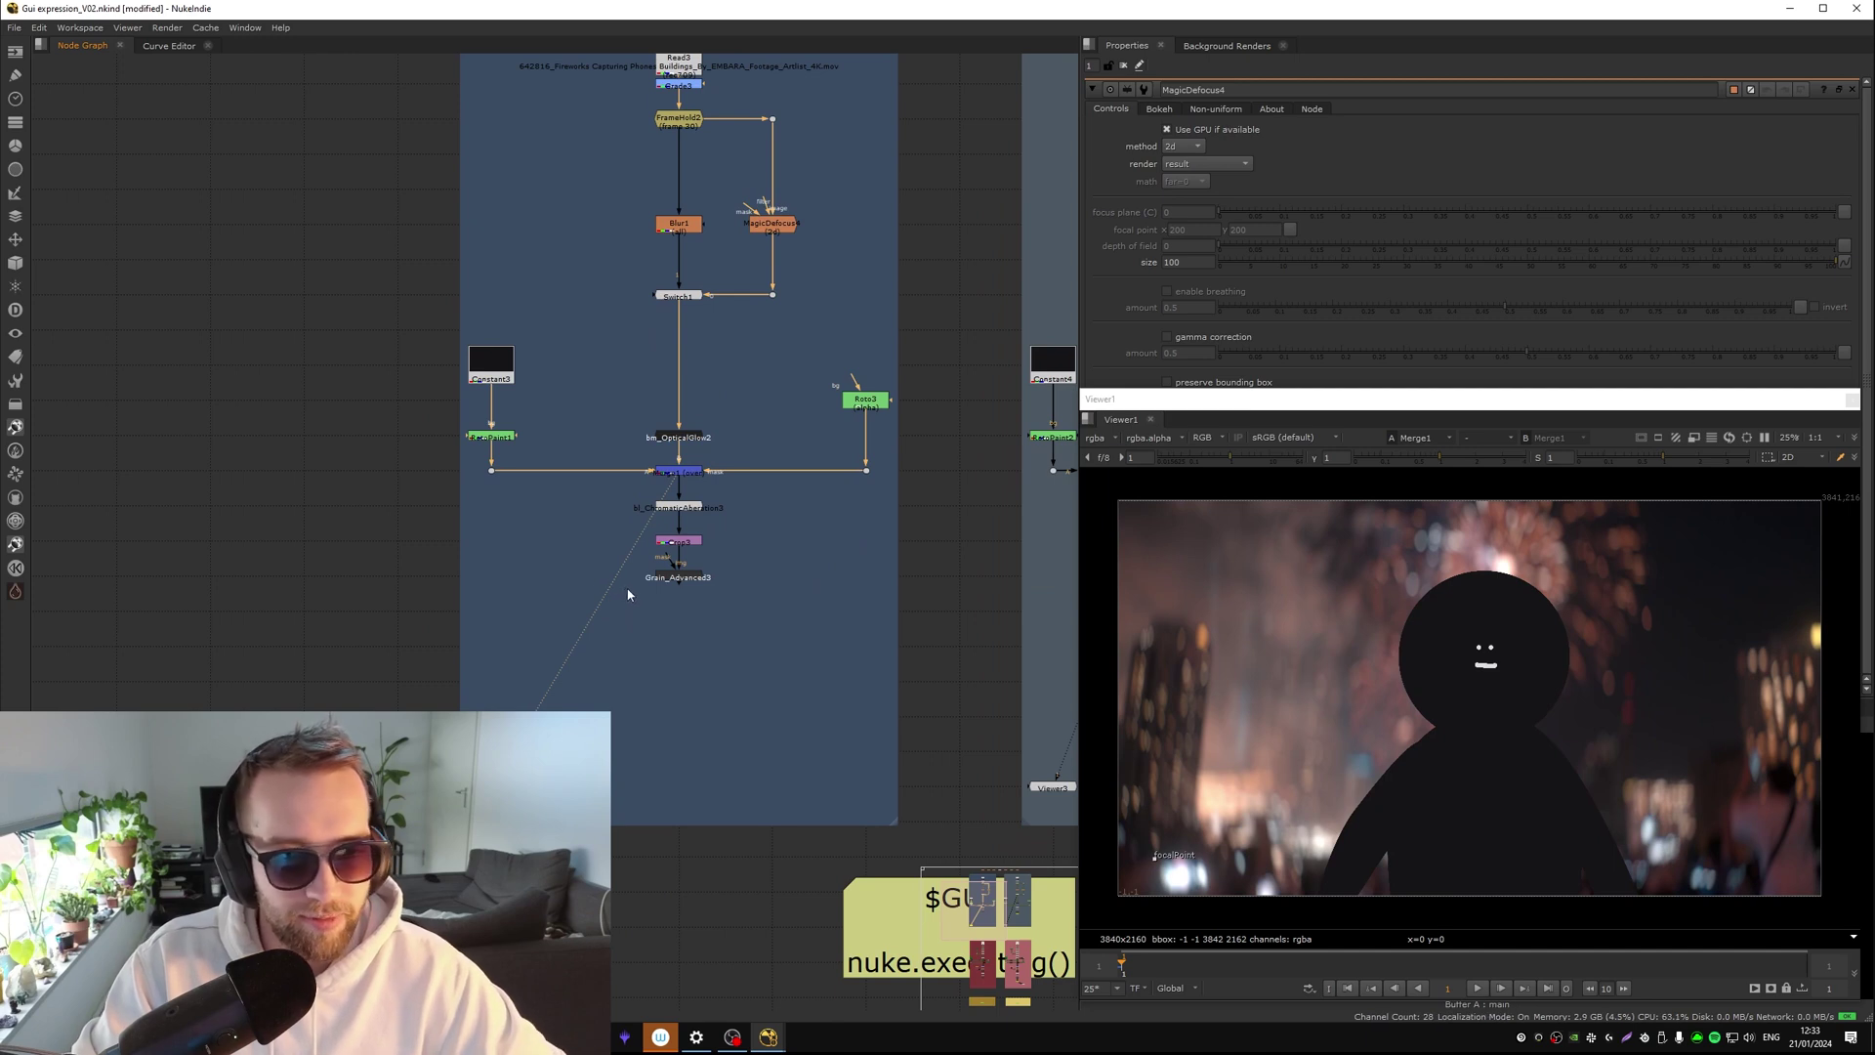
Move the Grain_Advanced3 node further below the crop node and view its output
middle_drag(628, 595, 587, 486)
drag(601, 517, 603, 565)
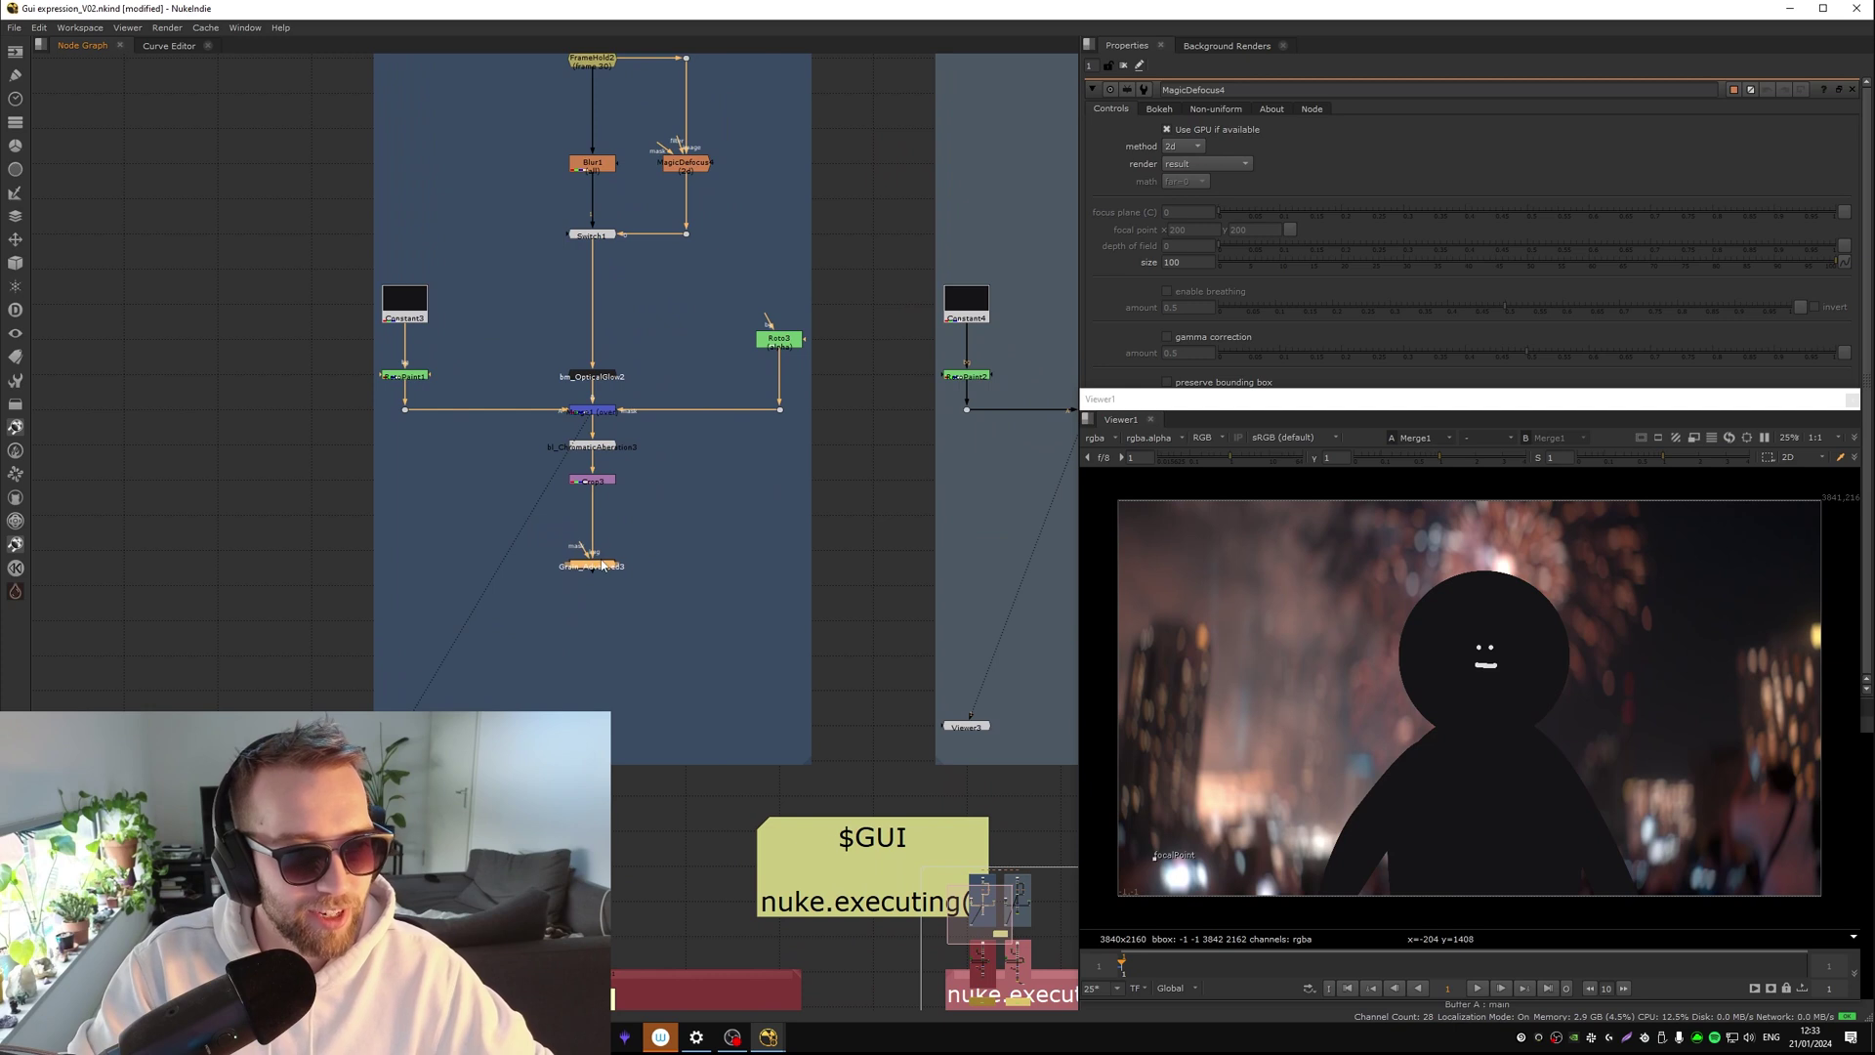
middle_drag(636, 547, 536, 716)
key(1)
click(649, 628)
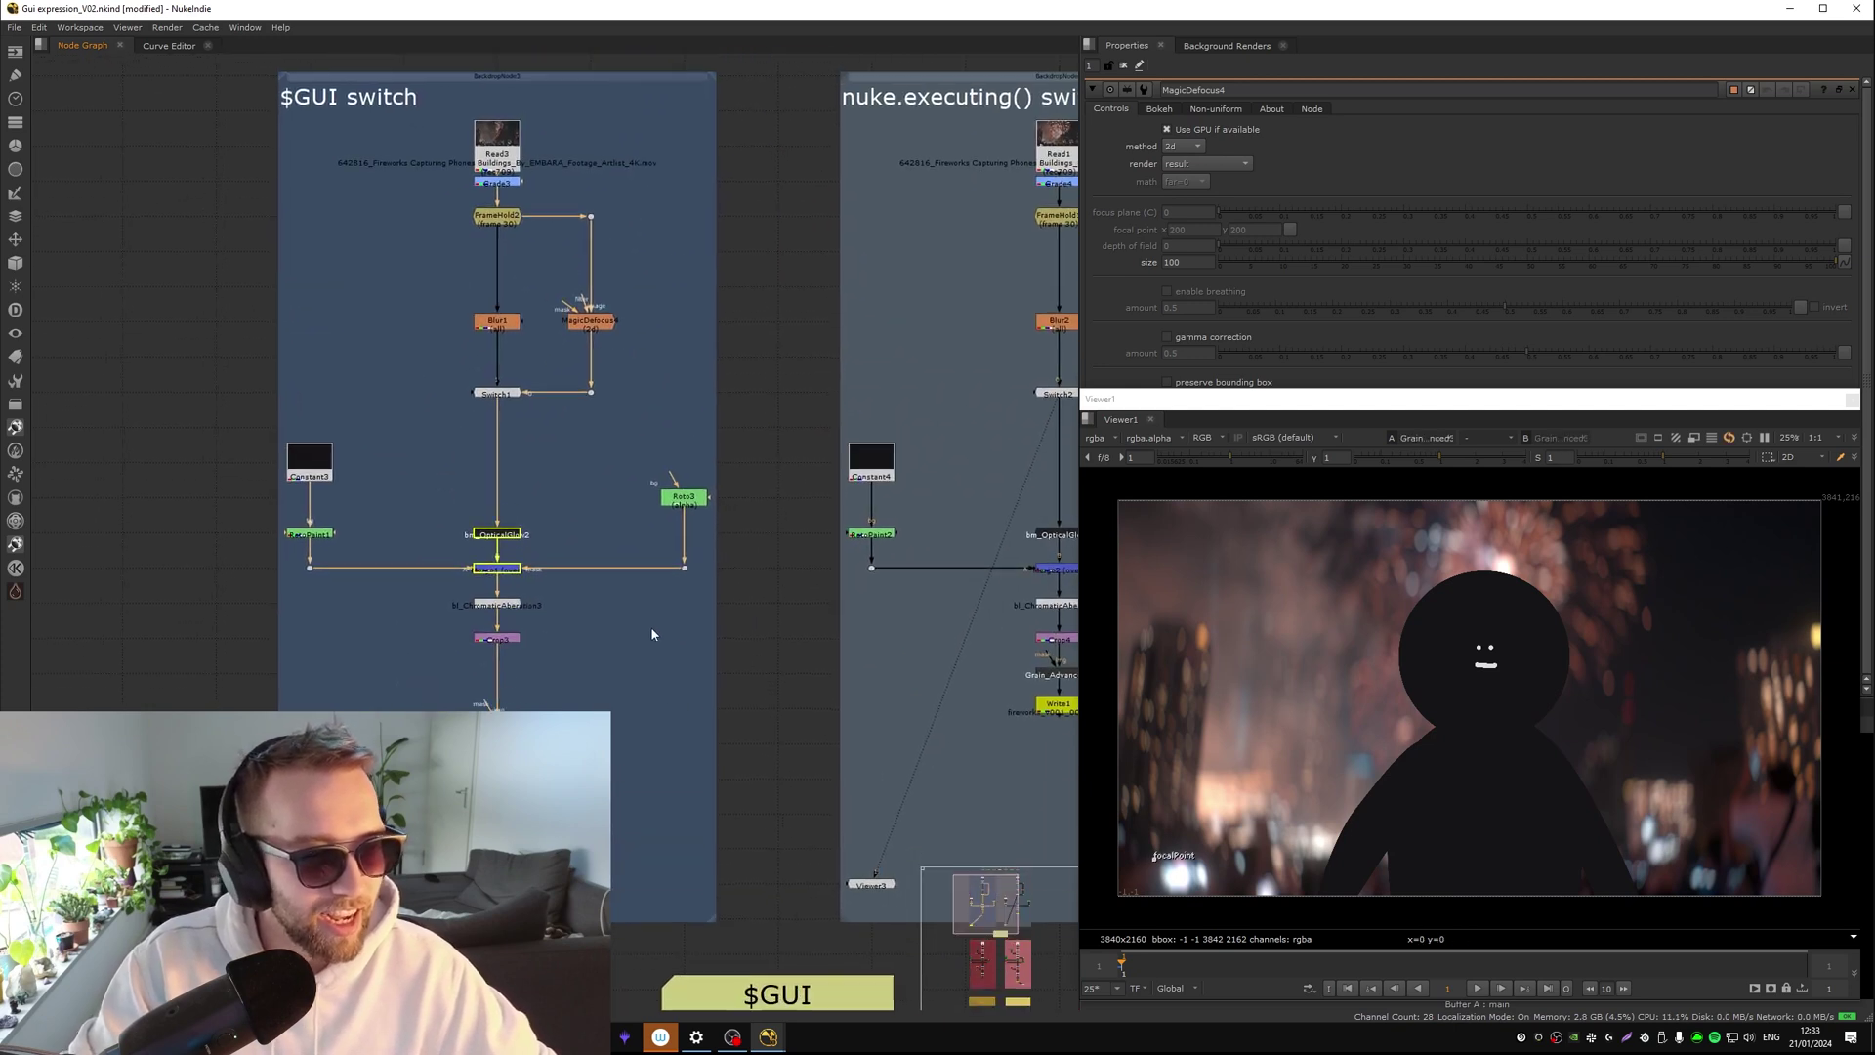
middle_drag(641, 679, 811, 777)
middle_drag(622, 500, 566, 501)
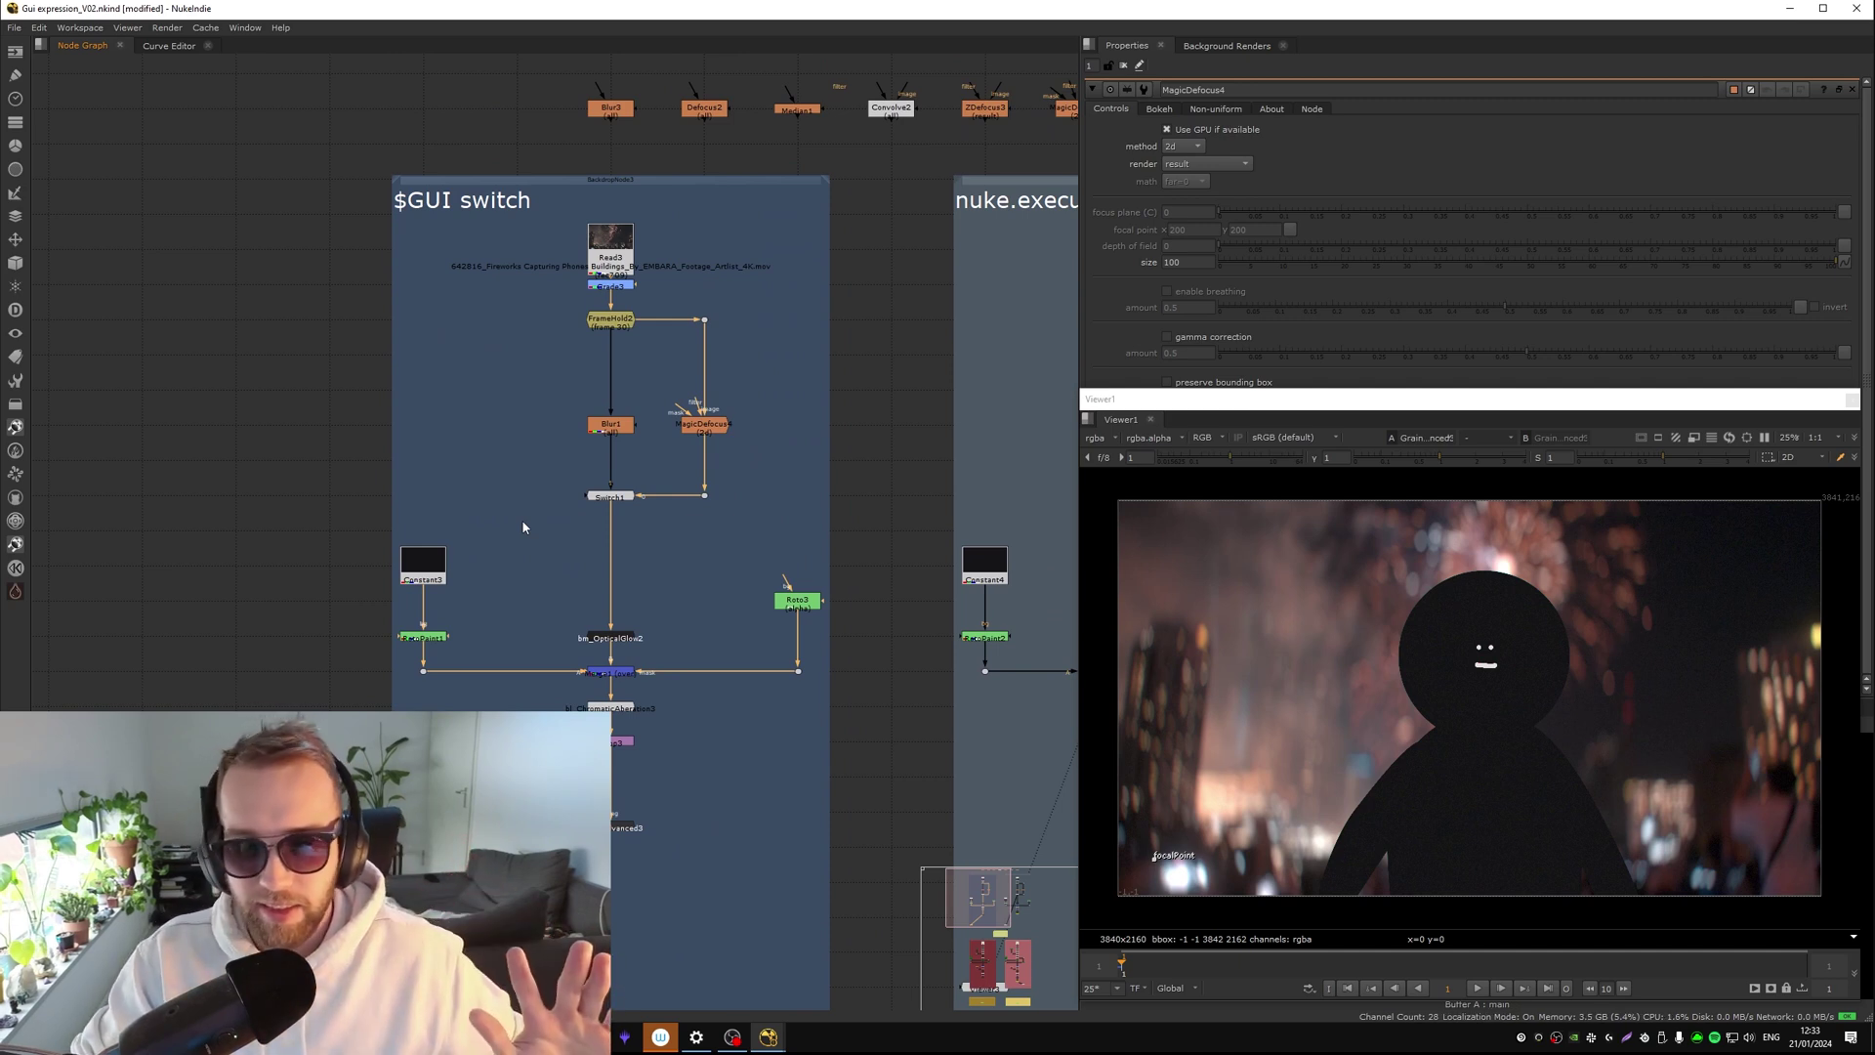
Open the properties of Switch1 in the $GUI switch group and dismiss the Whiteboard Mode notice
middle_drag(748, 471, 776, 565)
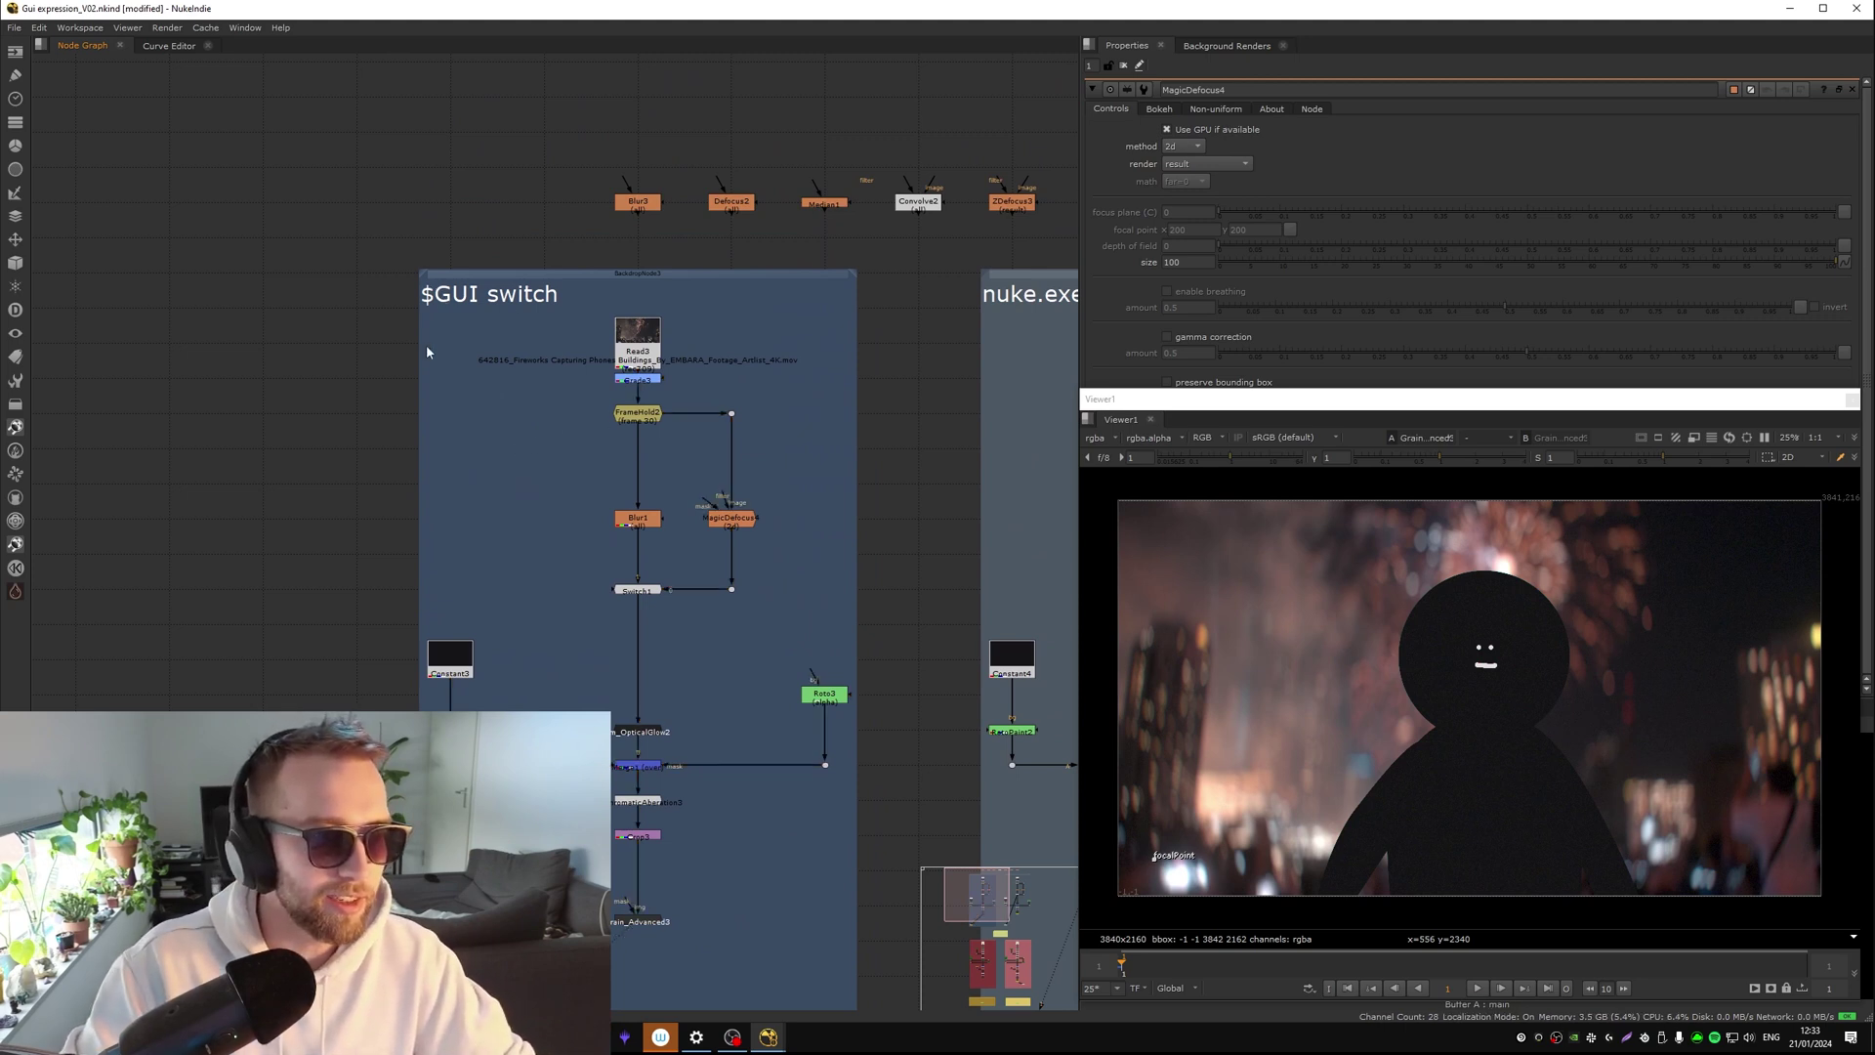
drag(426, 350, 583, 268)
middle_drag(700, 517, 576, 408)
middle_drag(549, 474, 668, 485)
scroll(674, 498, up, 1)
click(634, 488)
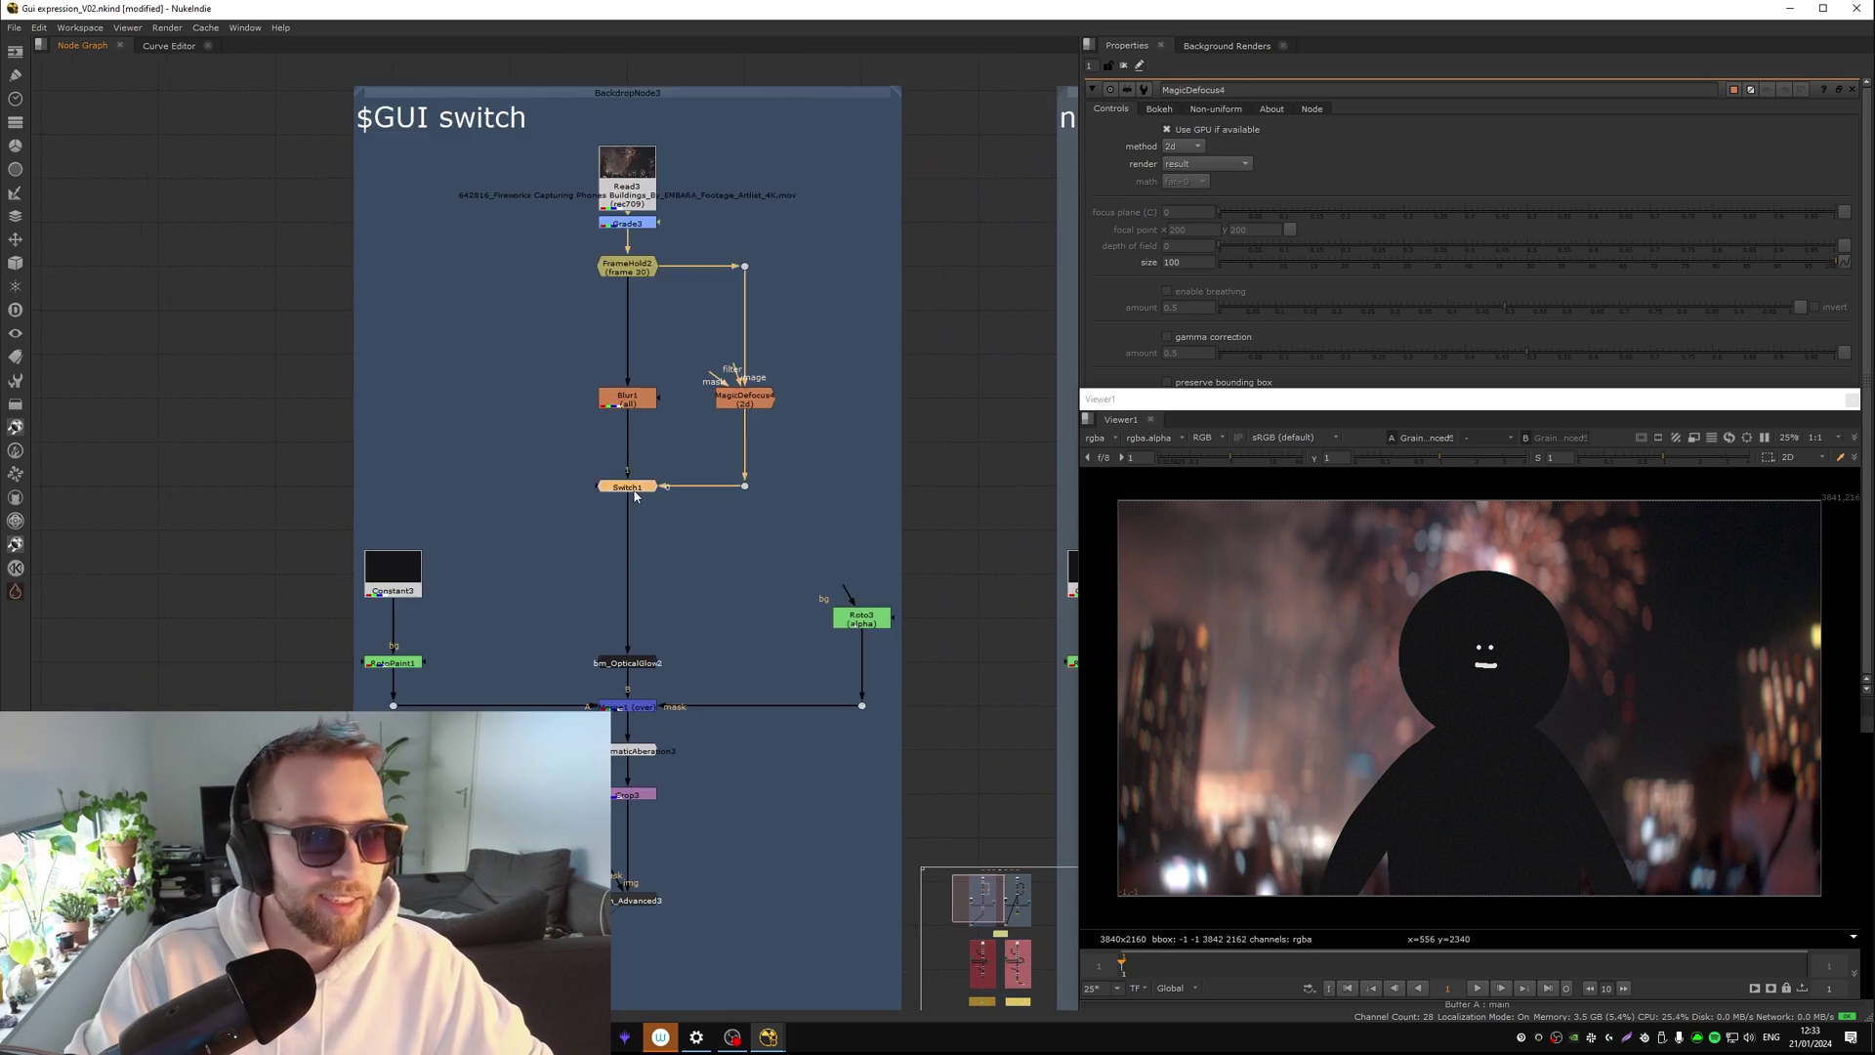
double_click(635, 491)
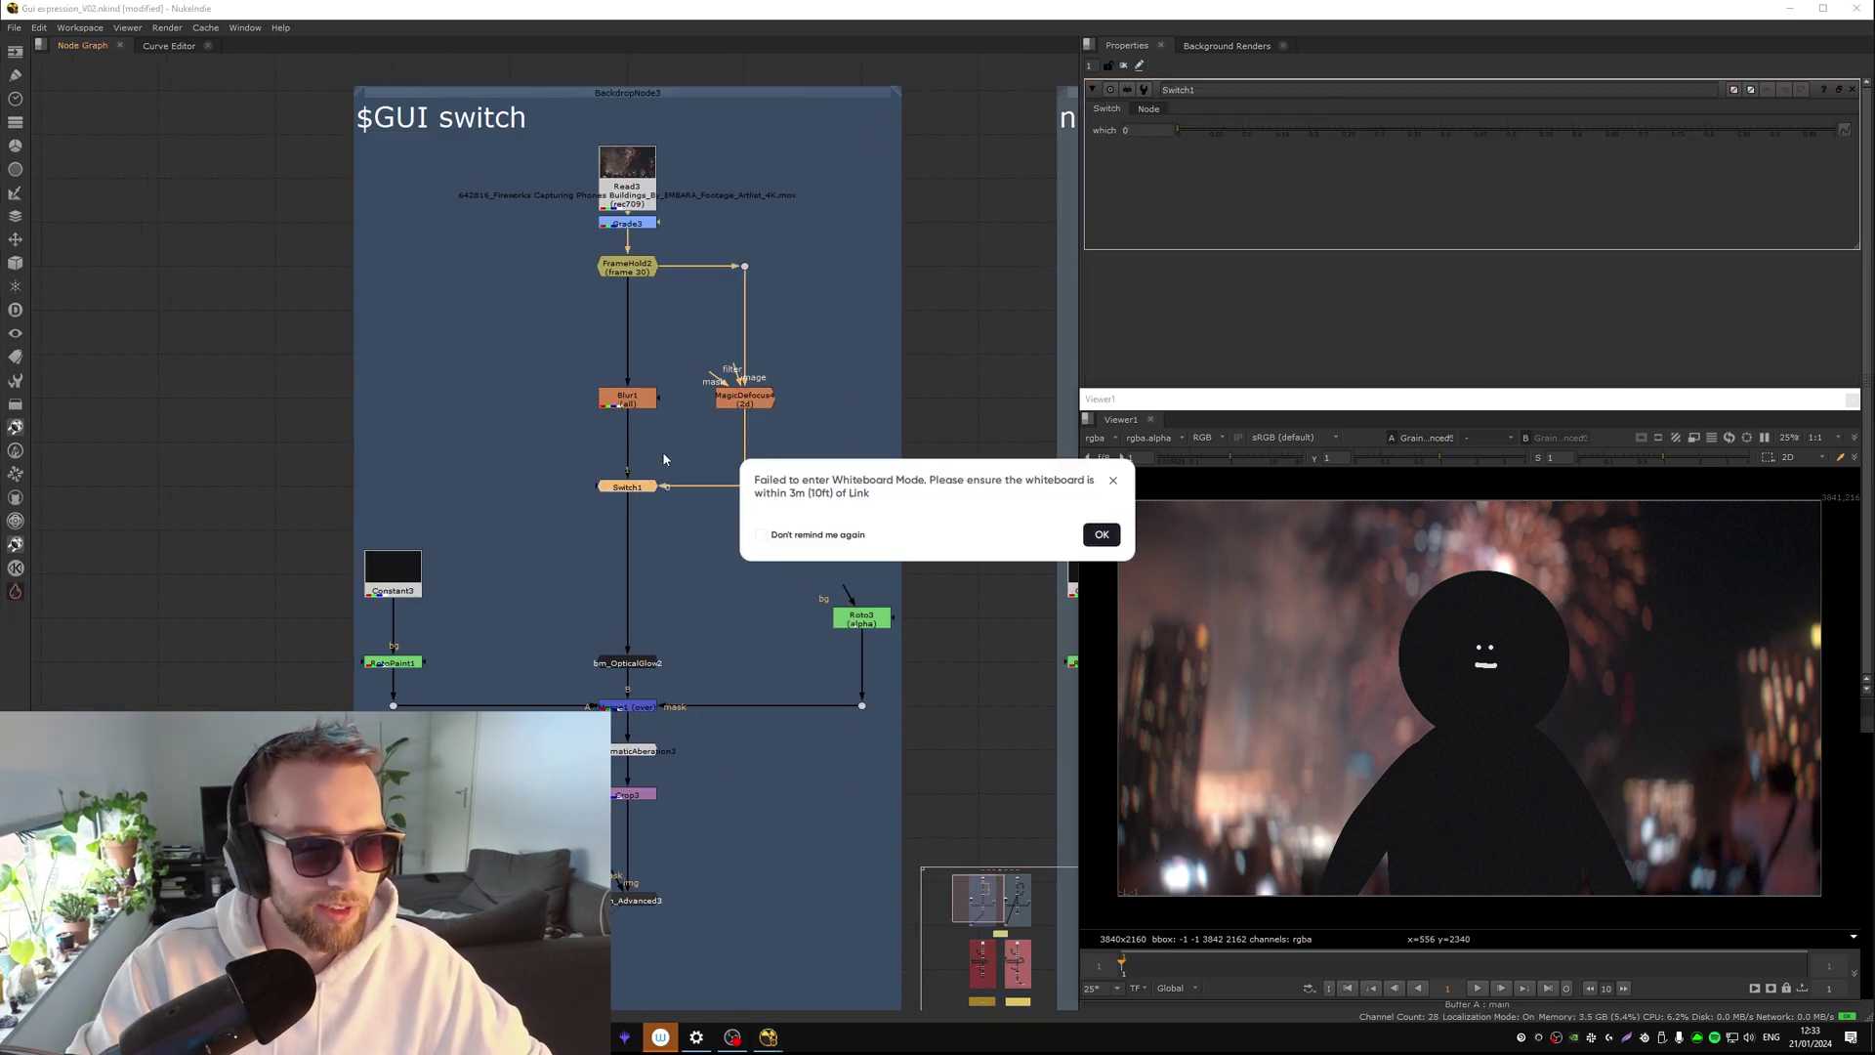
click(1104, 534)
click(1151, 131)
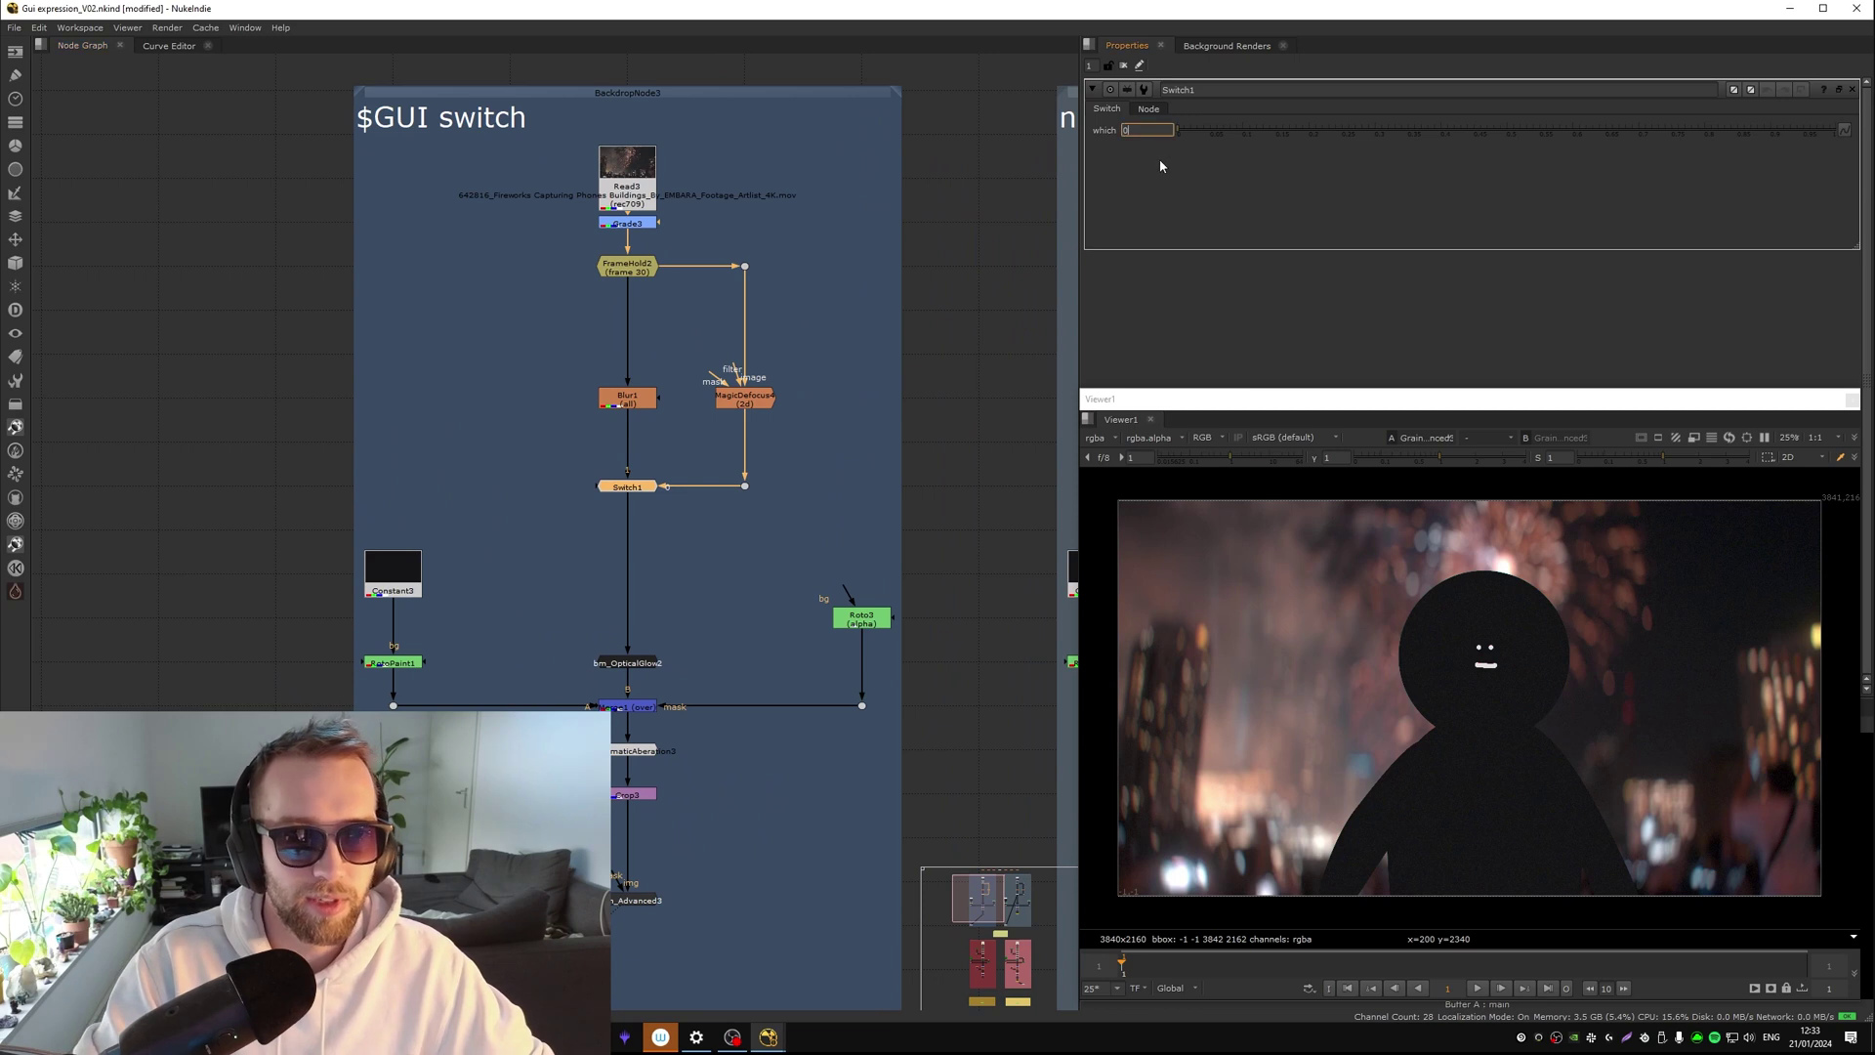
key(equal)
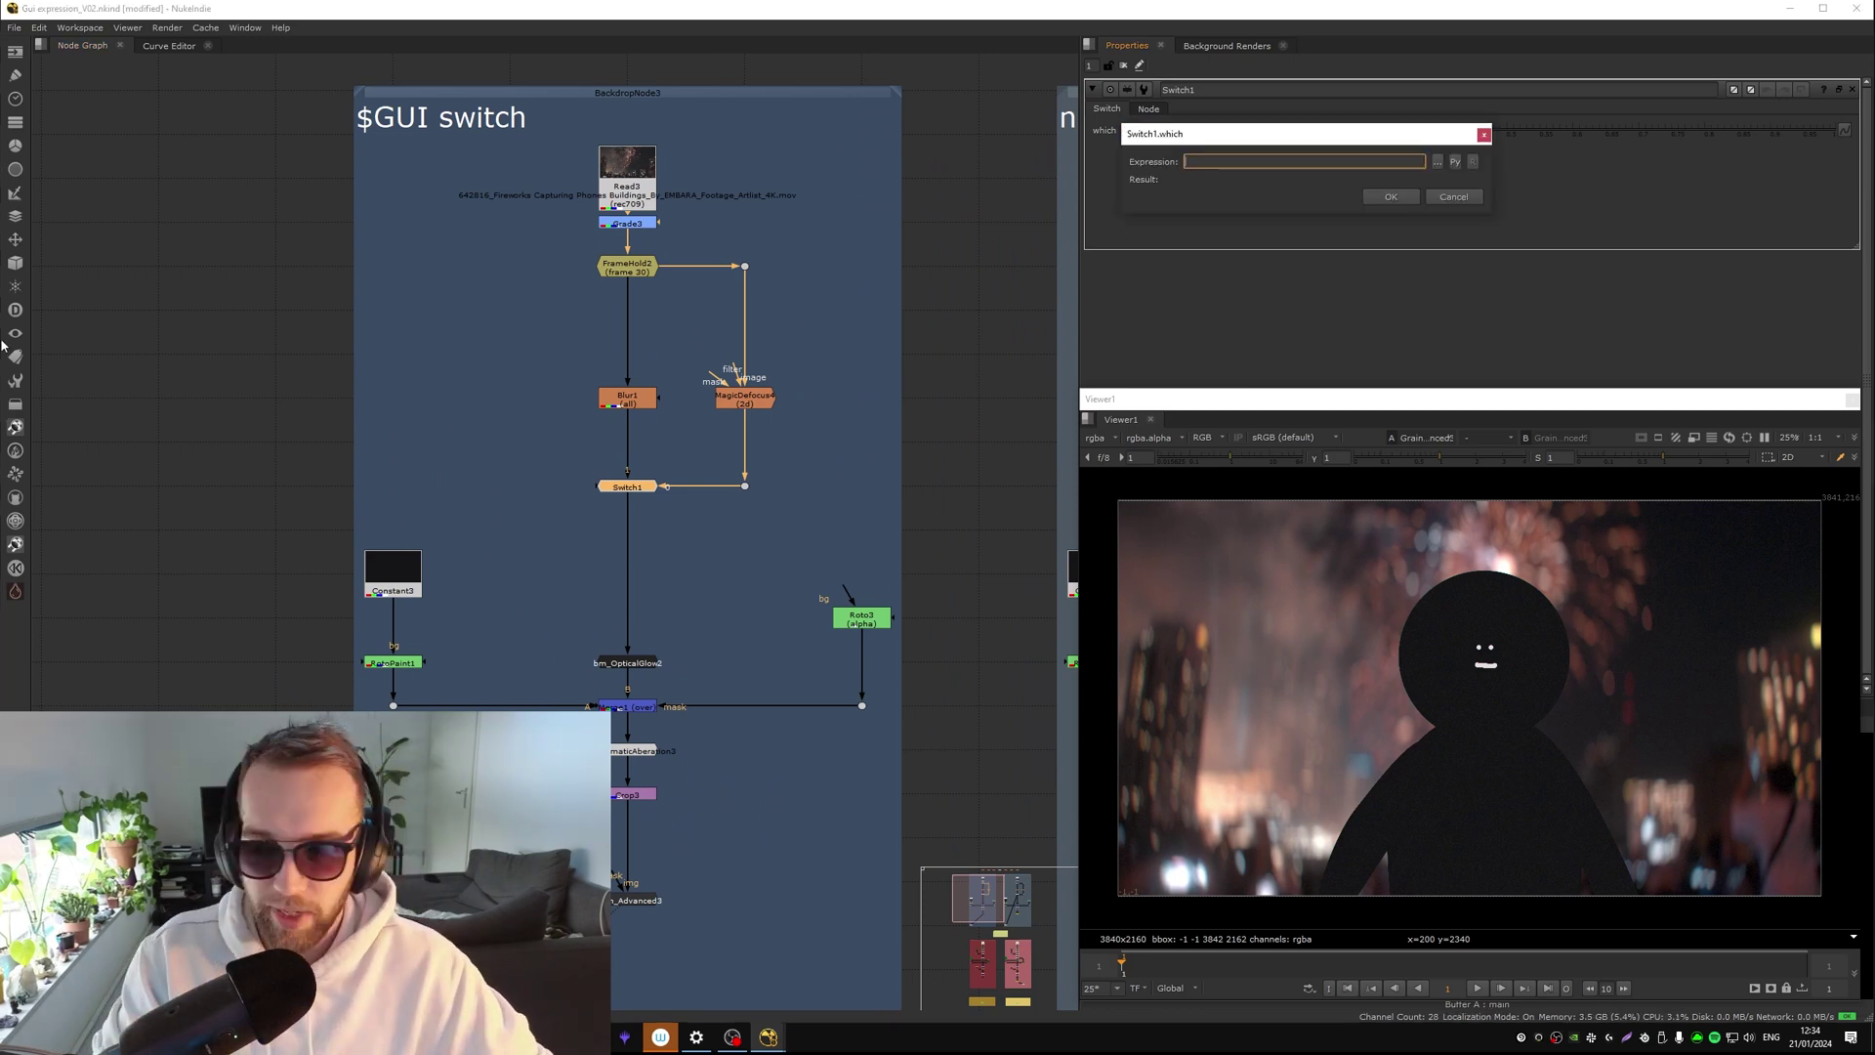
click(1443, 198)
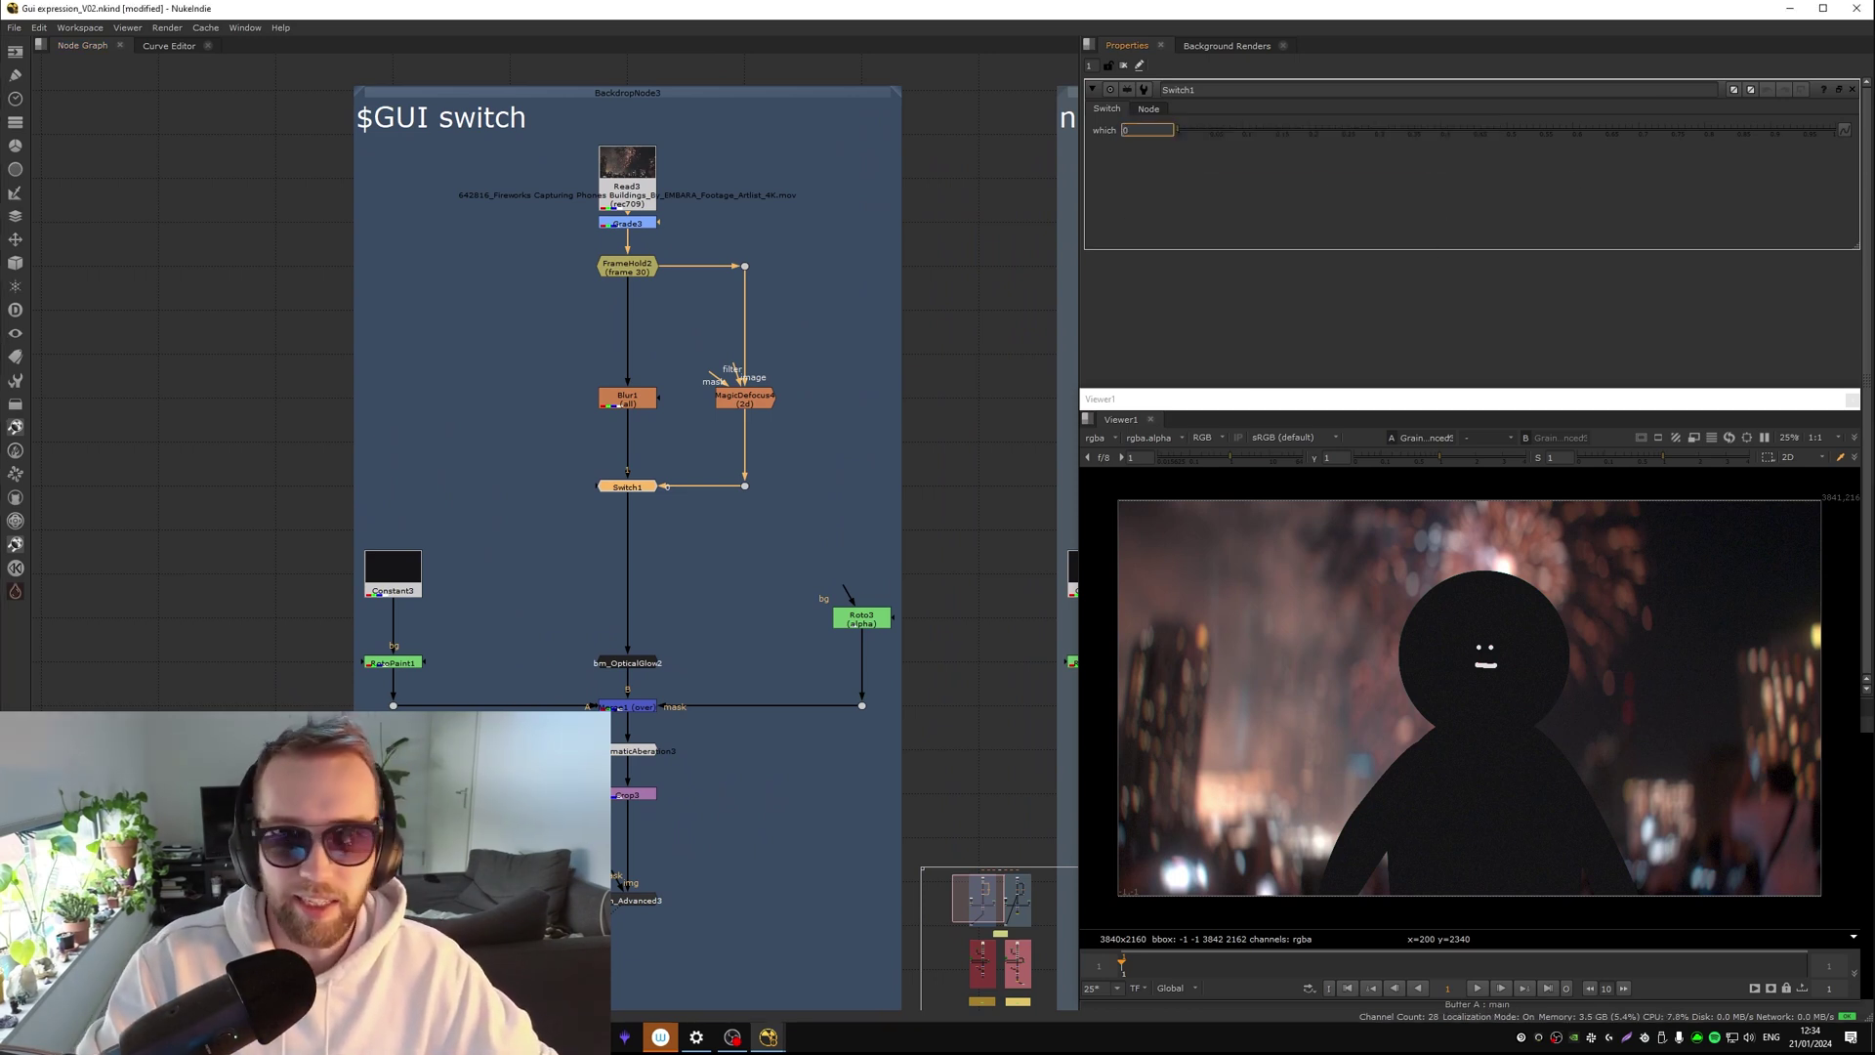
Set the which parameter of Switch1 to the expression $gui
click(1844, 130)
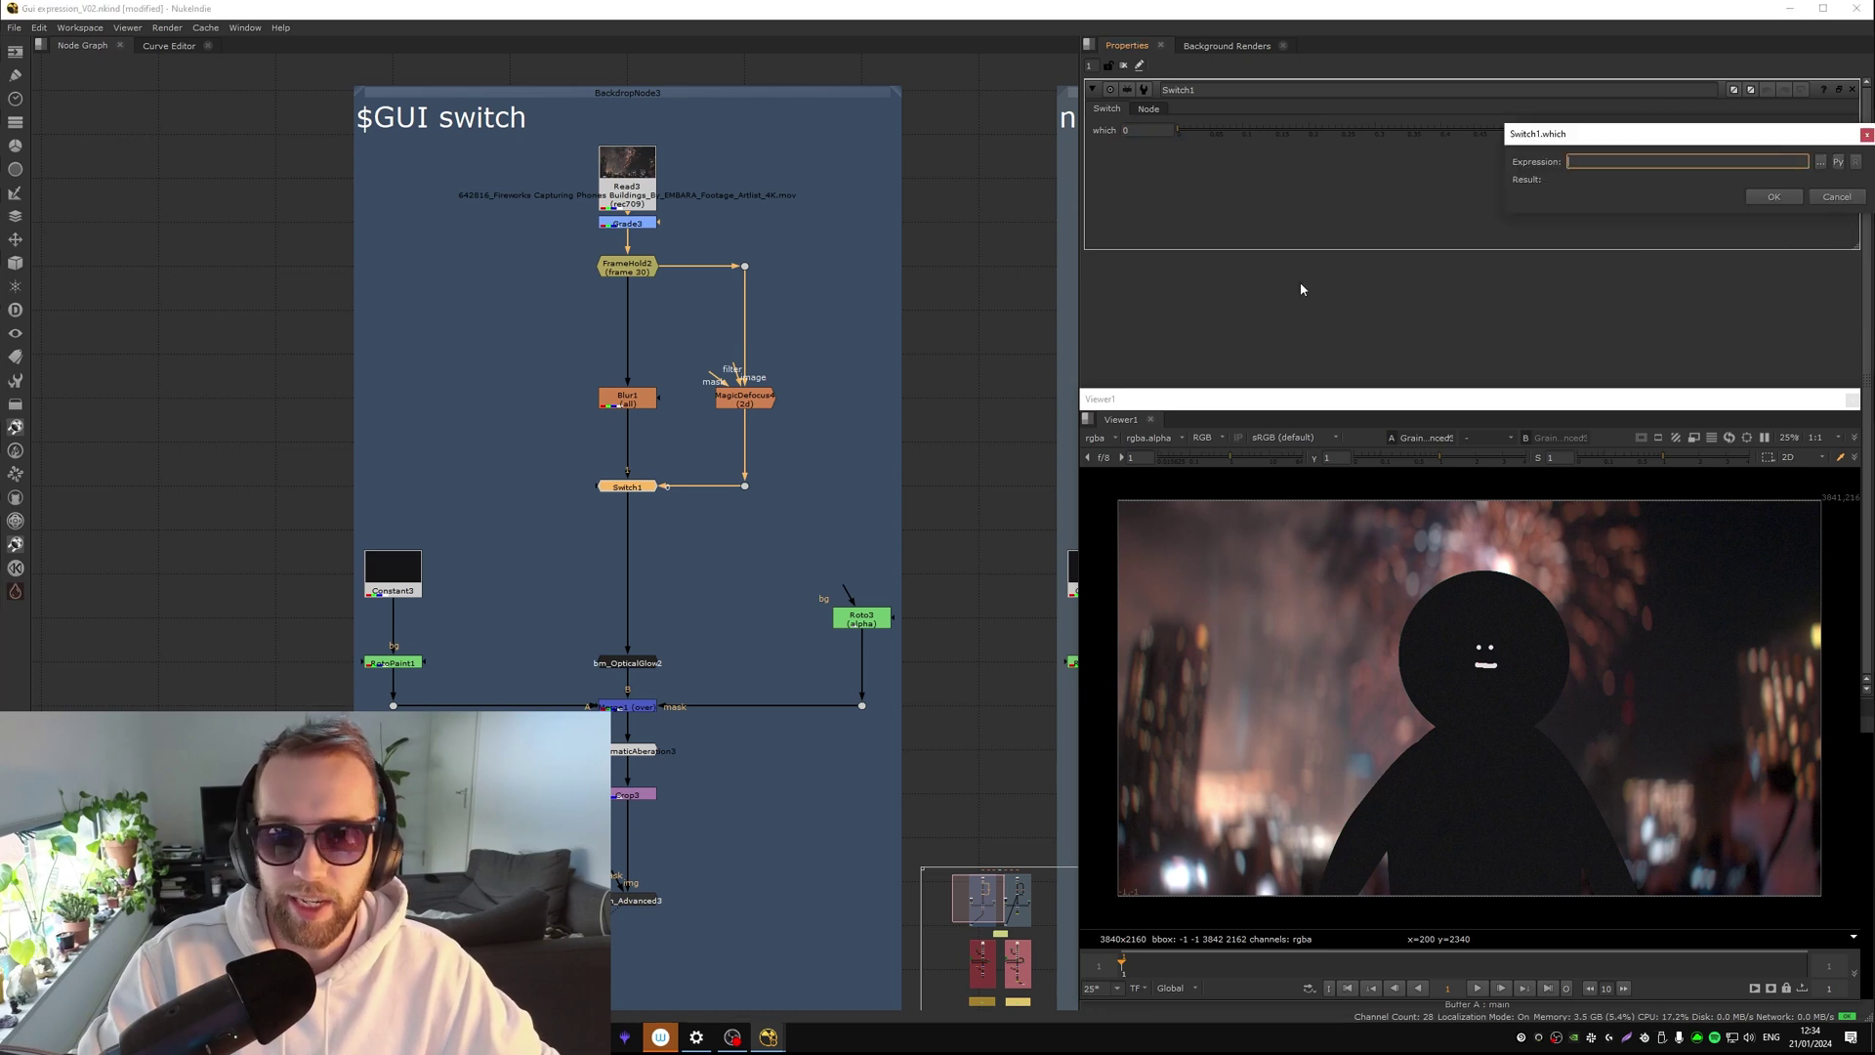
drag(1602, 134, 683, 404)
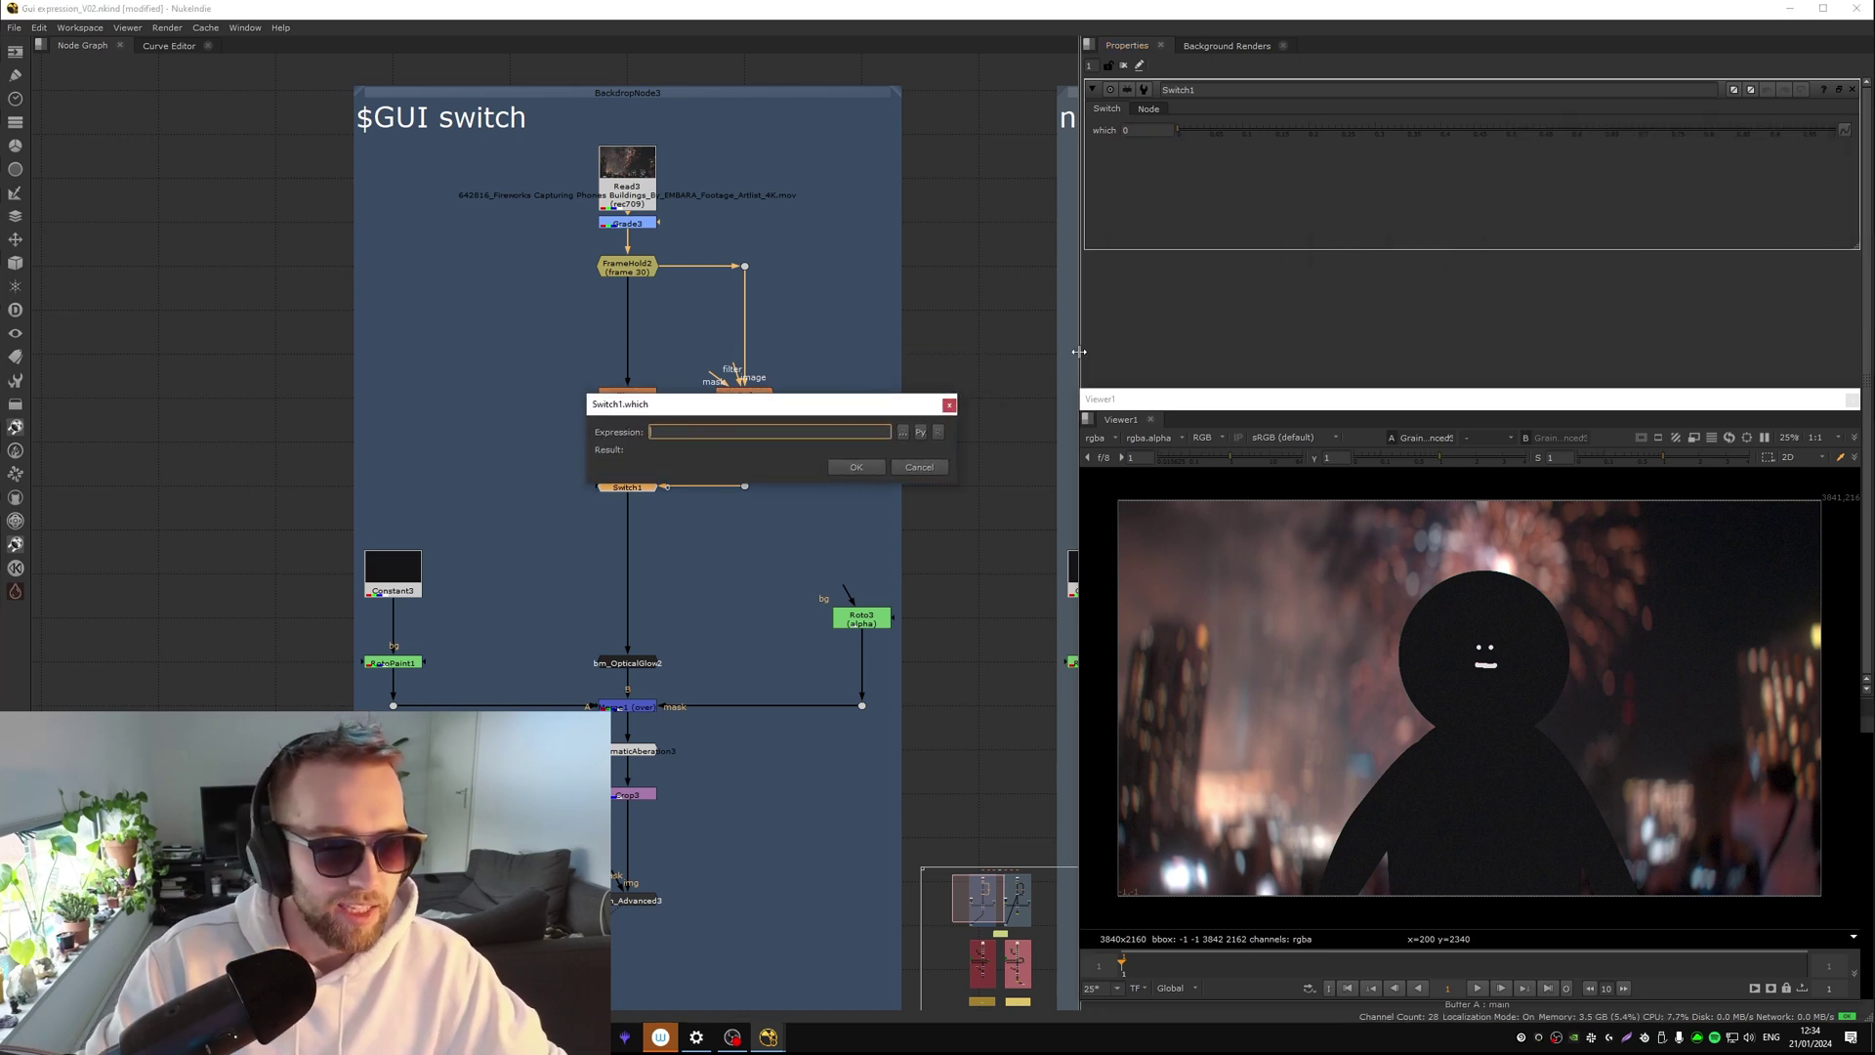
text($g)
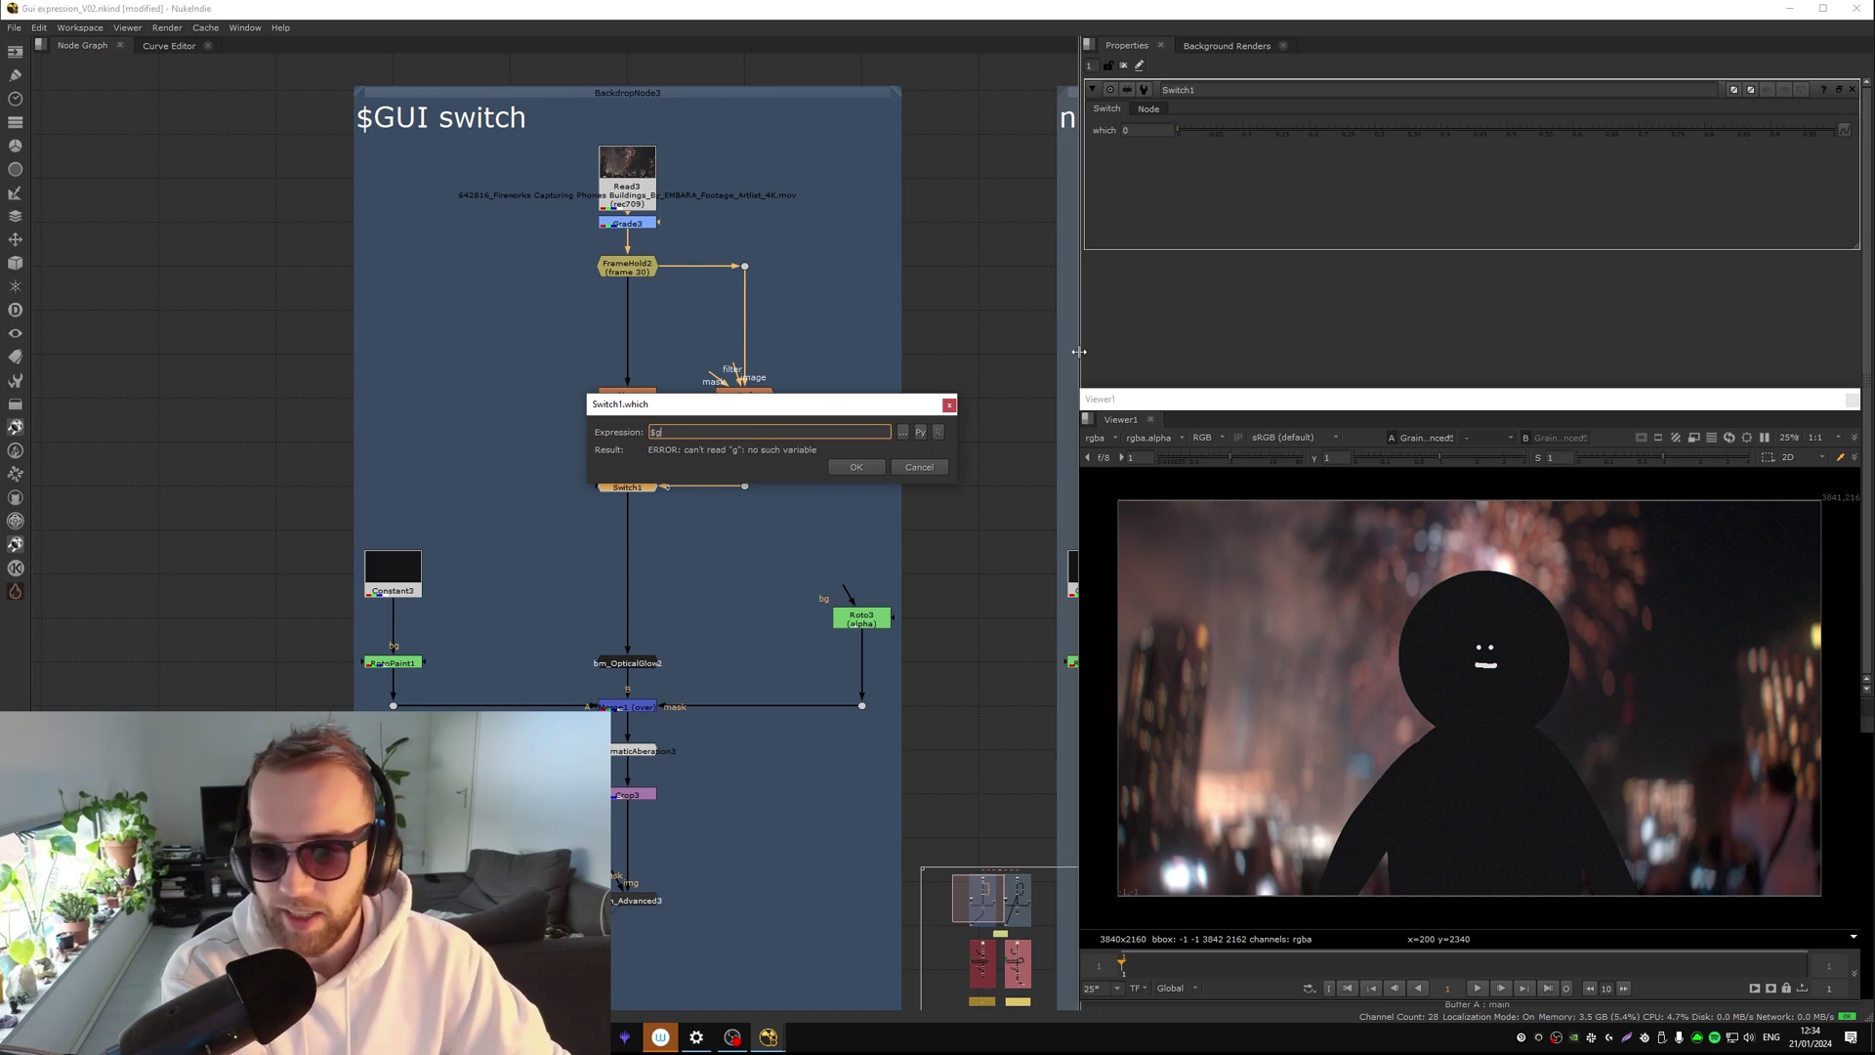
text(ui)
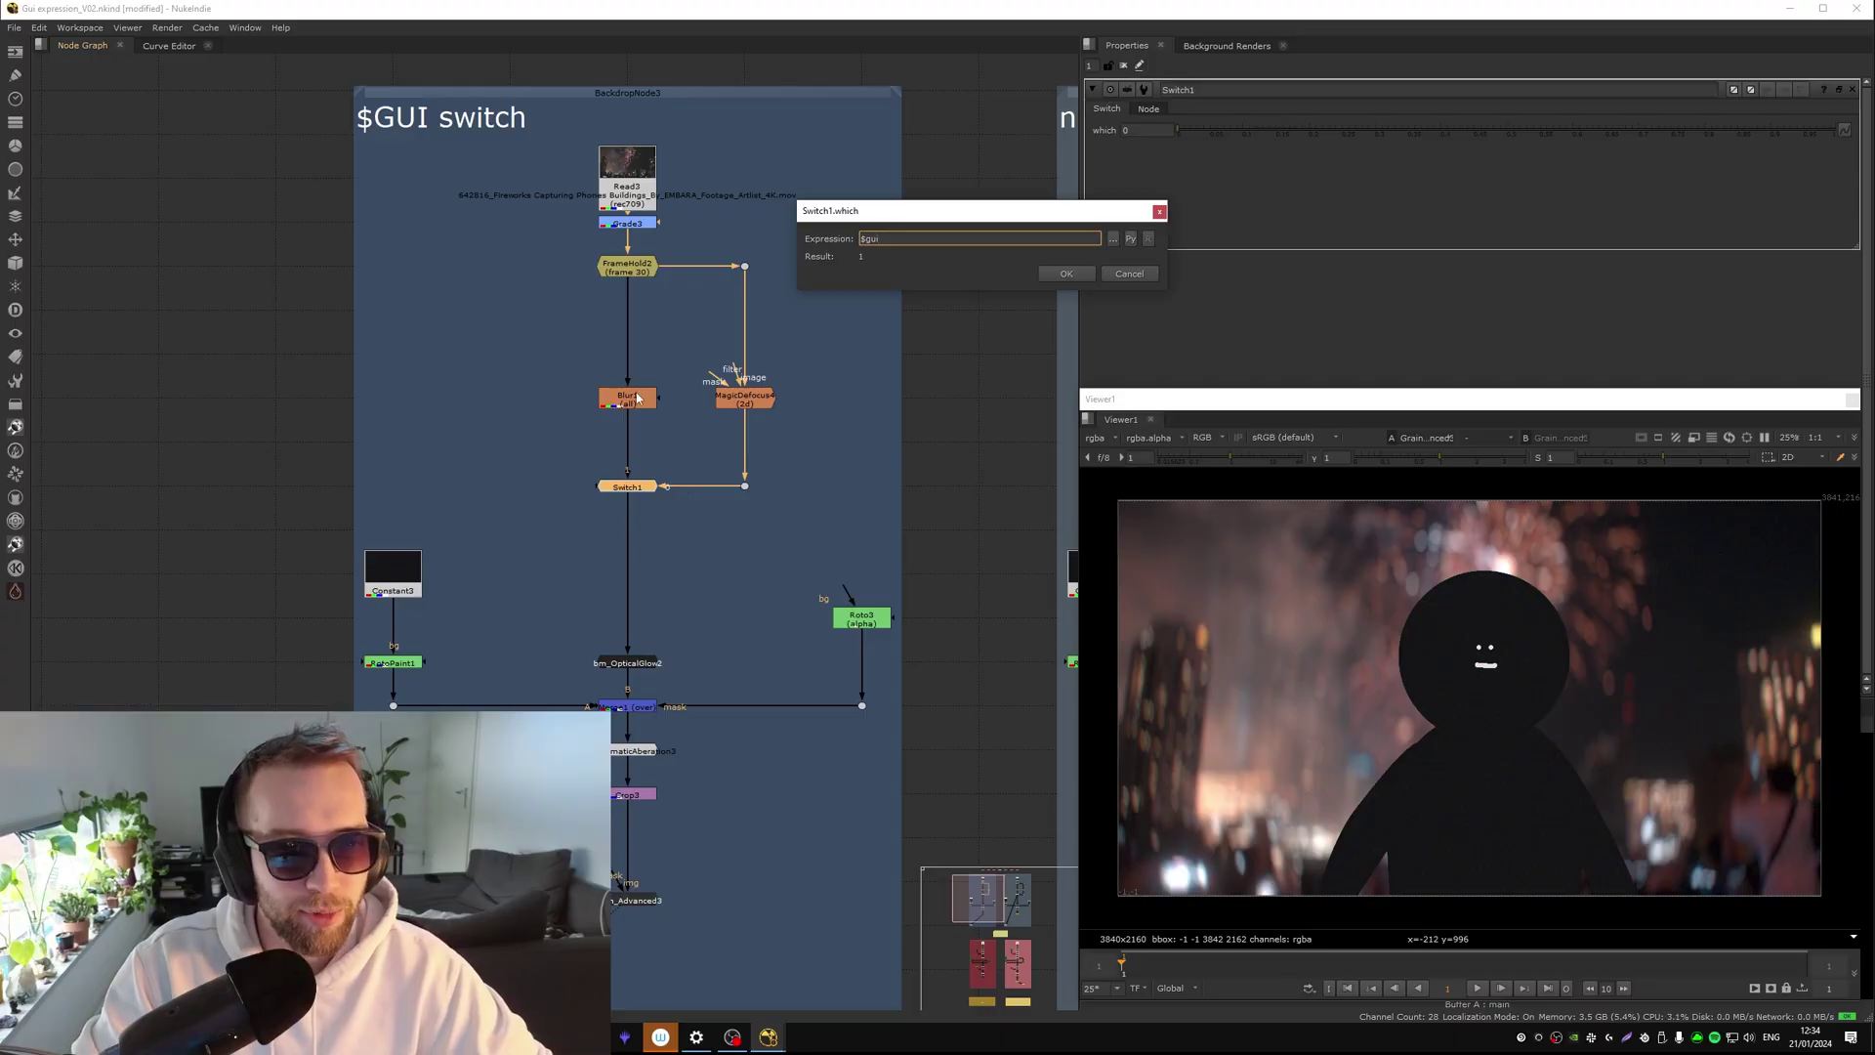
click(1062, 275)
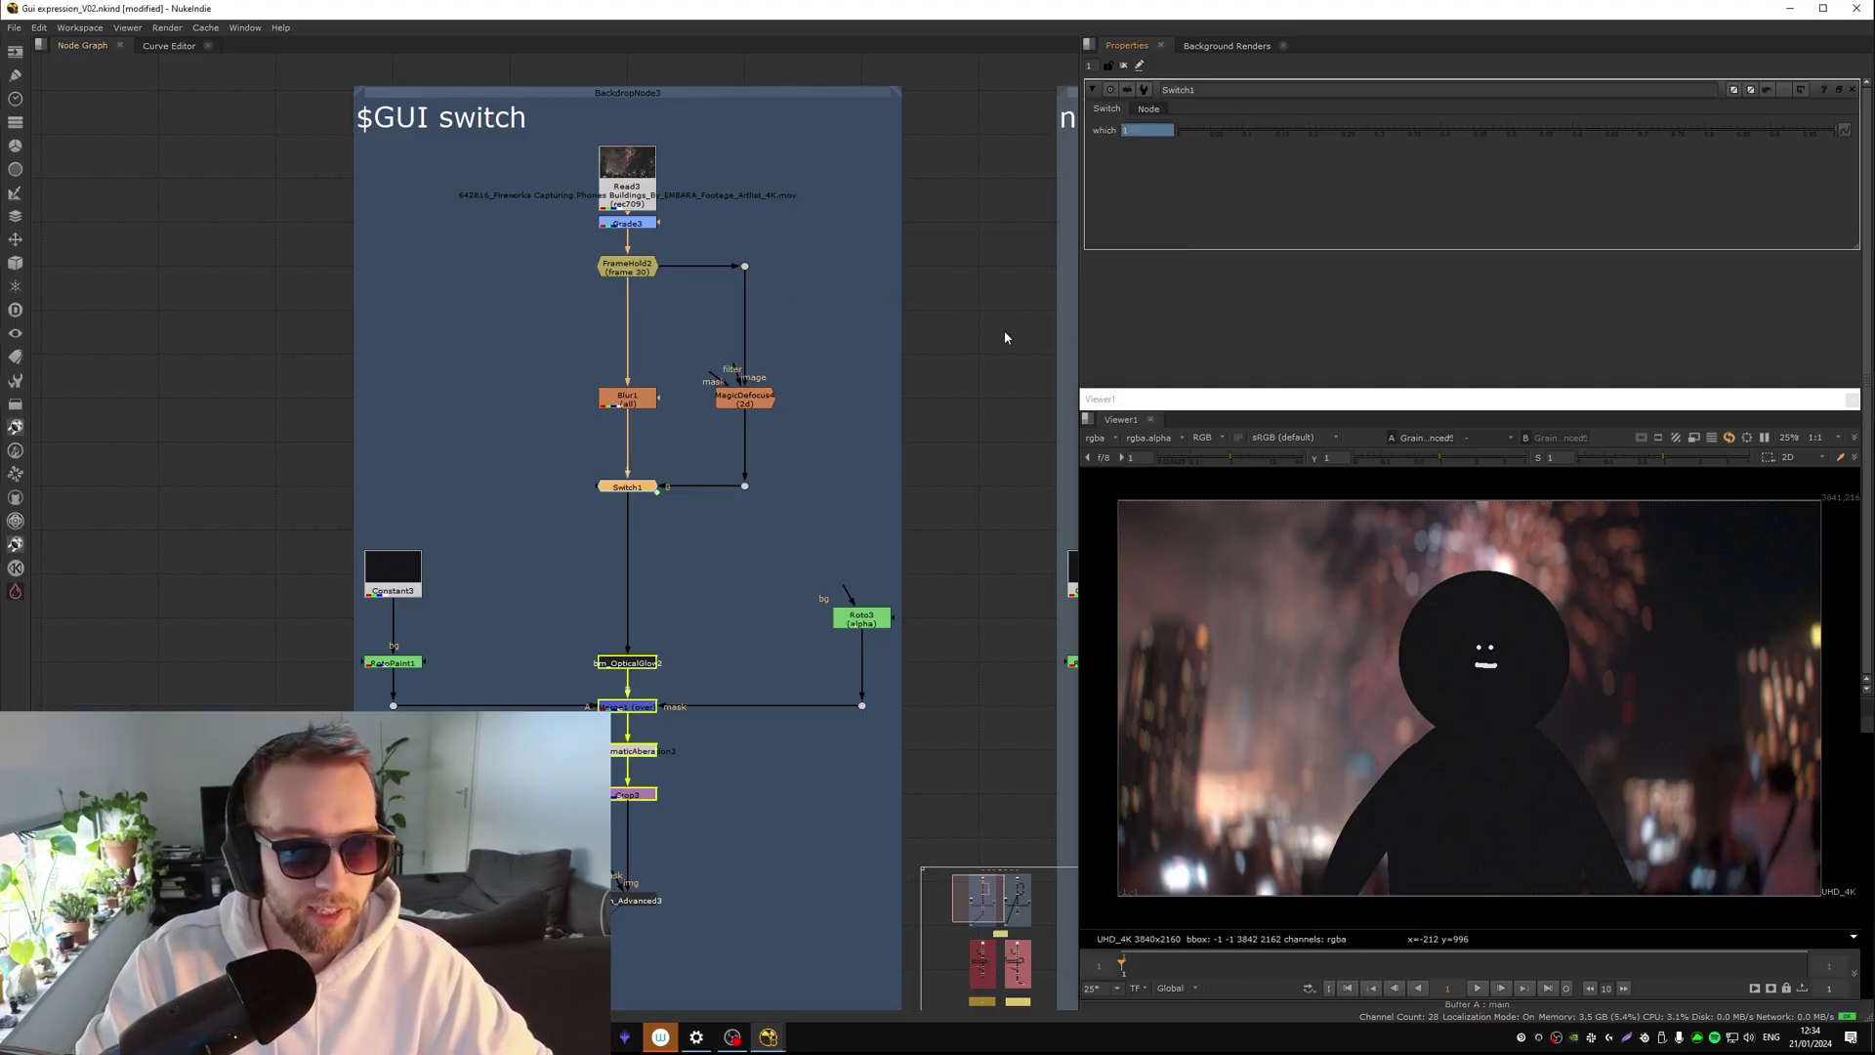
Examine which input Switch1 passes through and follow the node chain down to Grain_Advanced3
key(1)
middle_drag(666, 464, 696, 409)
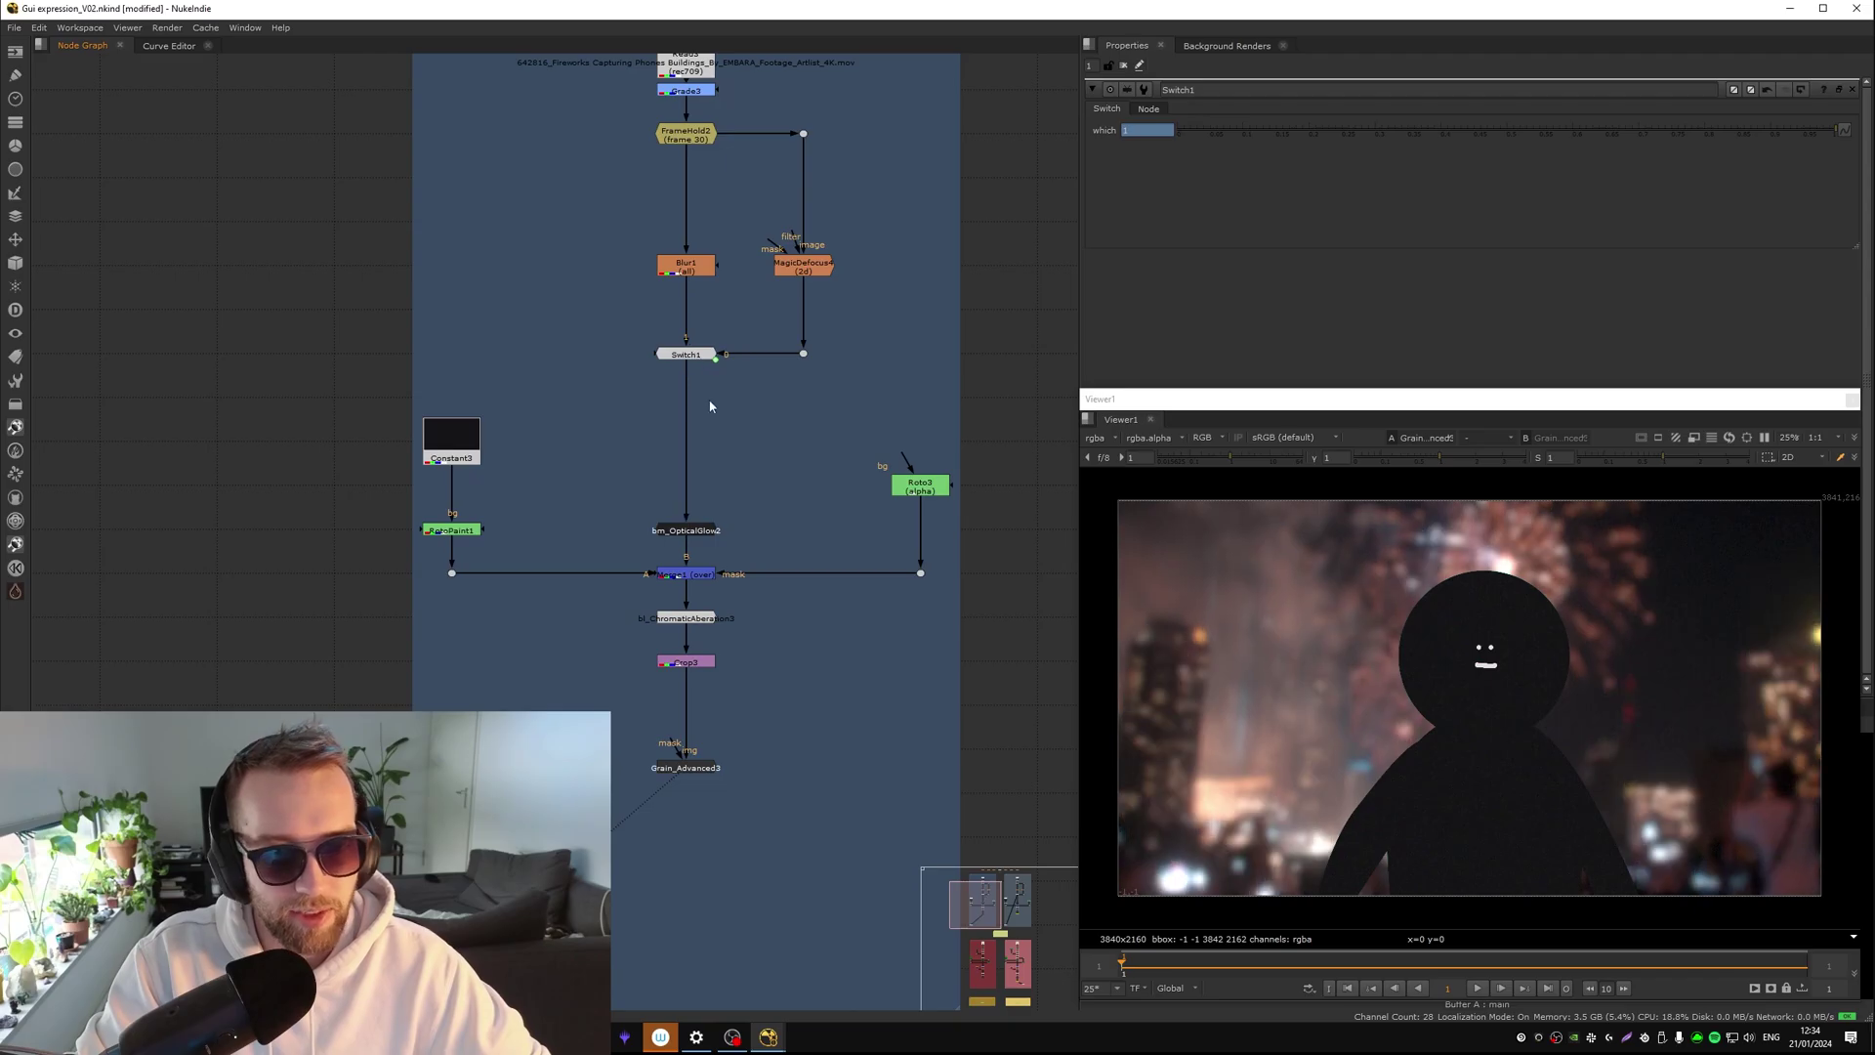
scroll(684, 469, up, 3)
middle_drag(630, 520, 531, 510)
click(610, 512)
middle_drag(558, 853, 623, 613)
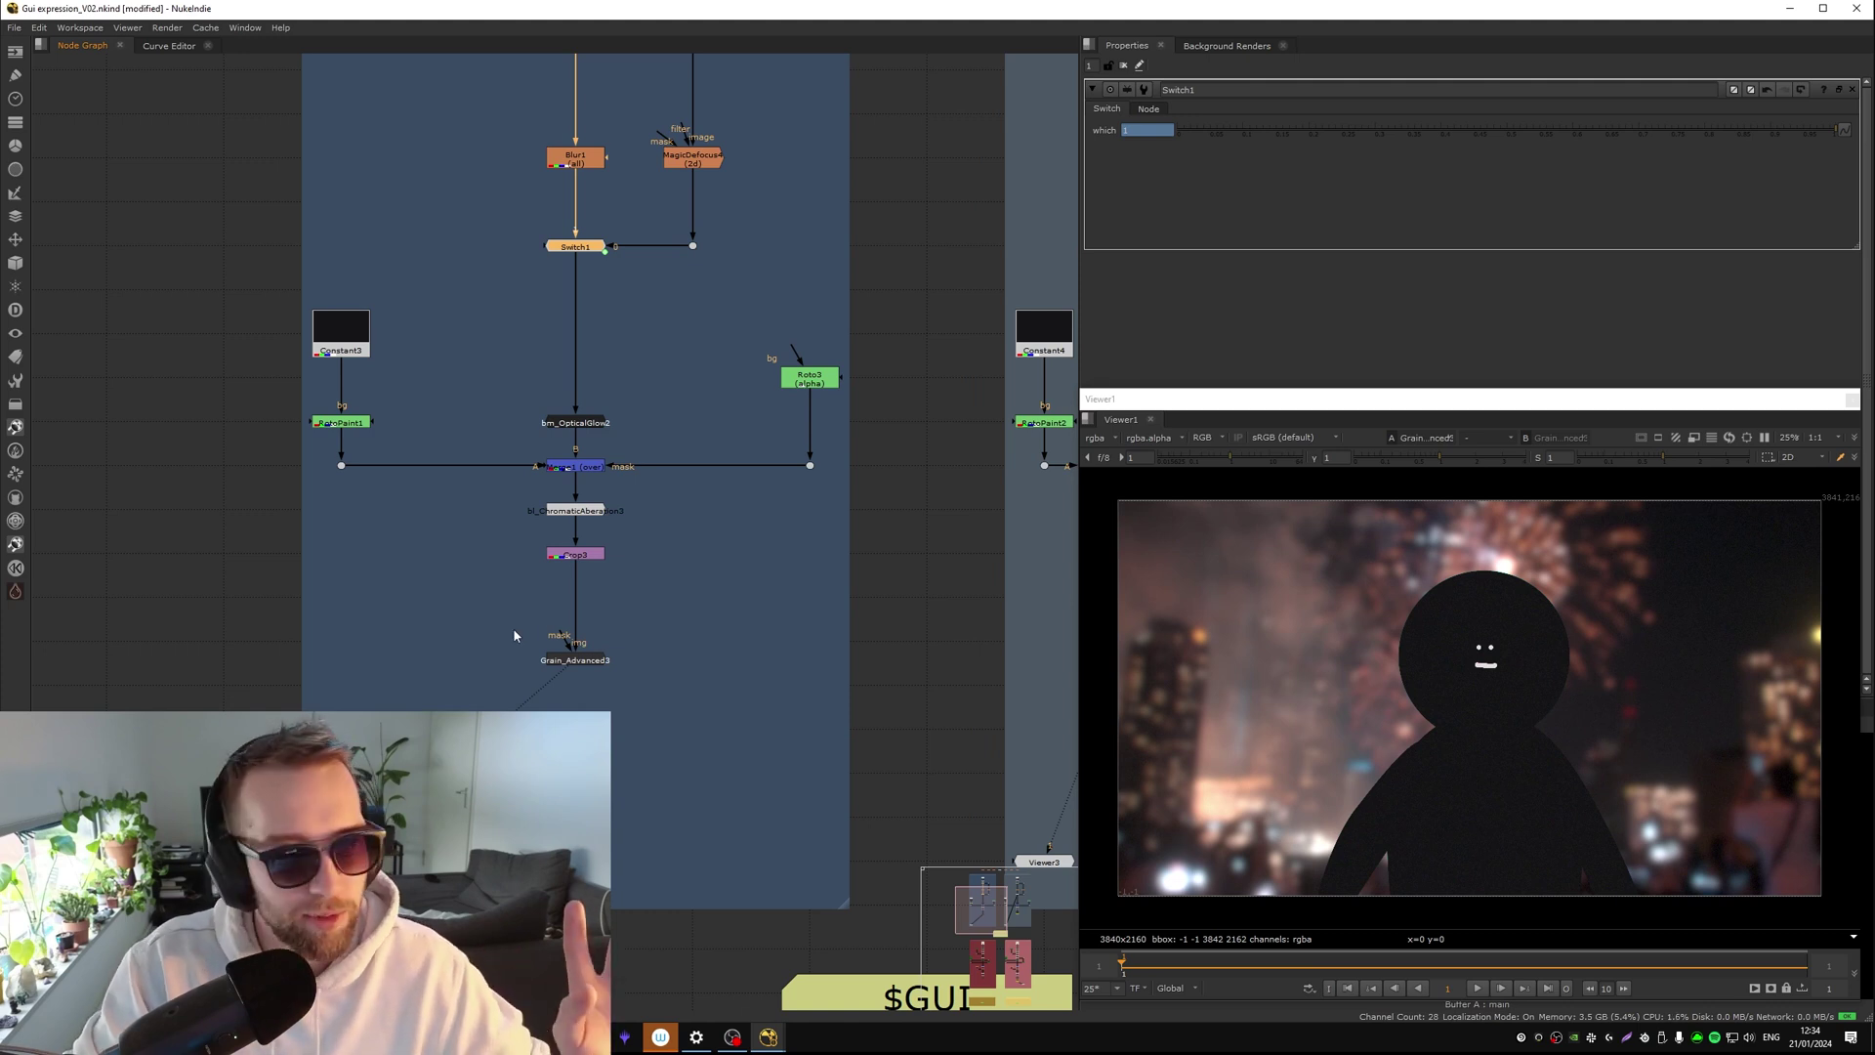
middle_drag(518, 636, 504, 564)
Paste a copy of the Write node from the nuke.executing() switch group below Grain_Advanced3 and open its properties
click(598, 616)
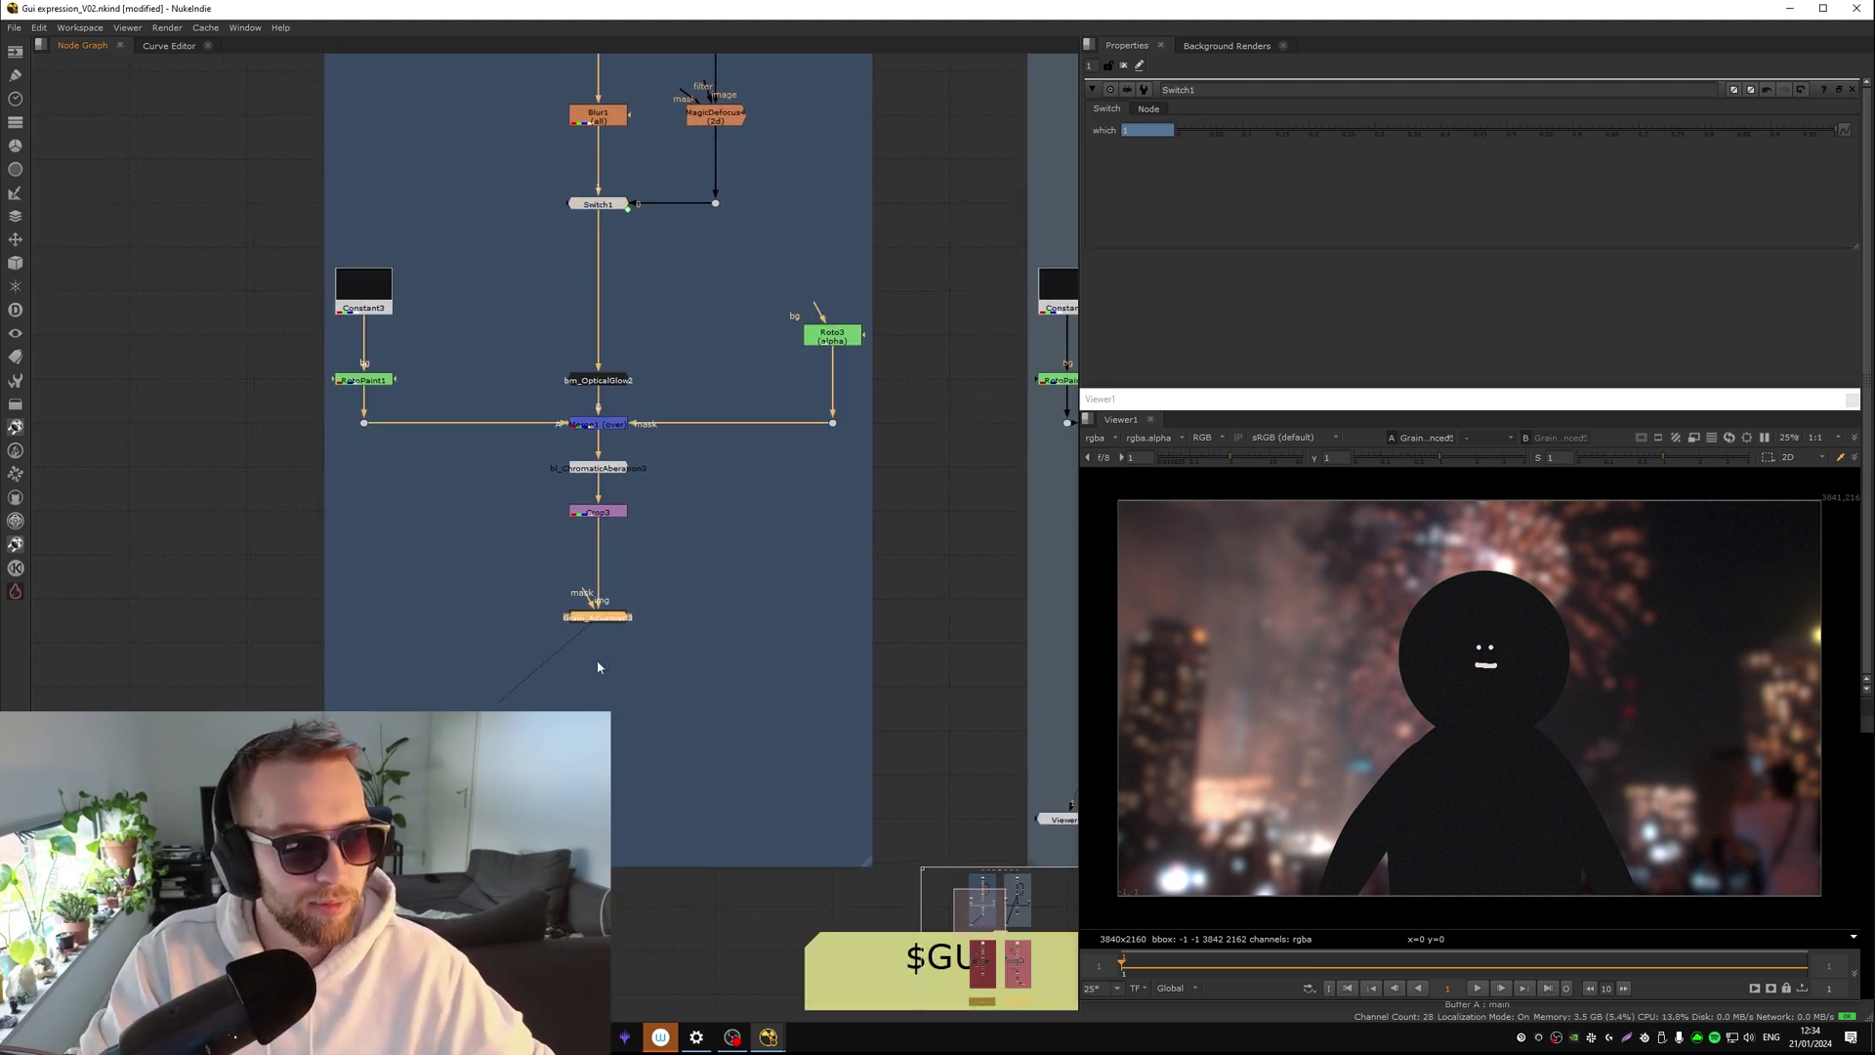
middle_drag(598, 665, 121, 639)
click(826, 568)
middle_drag(382, 625, 742, 542)
click(486, 508)
key(ctrl+v)
middle_drag(495, 510, 561, 632)
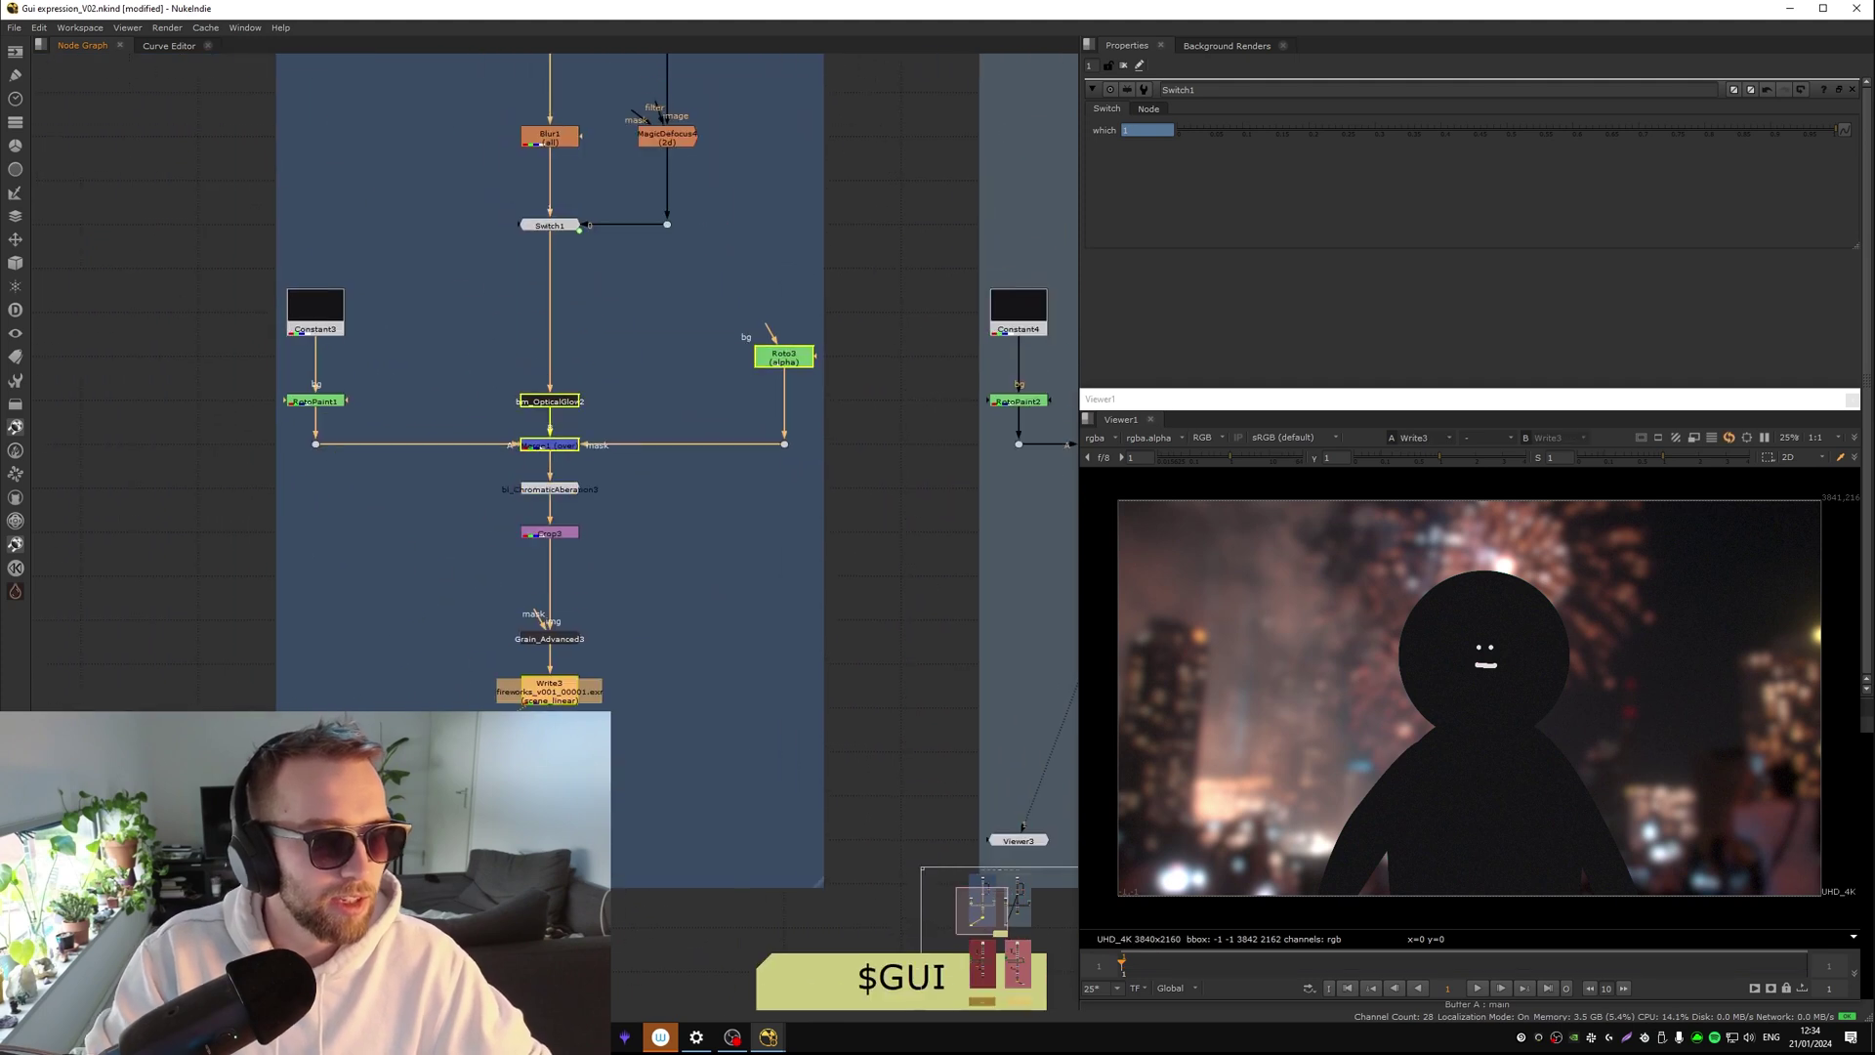
double_click(557, 693)
Open the properties of Switch1 and of the MagicDefocus4 node feeding it
middle_drag(558, 465, 567, 599)
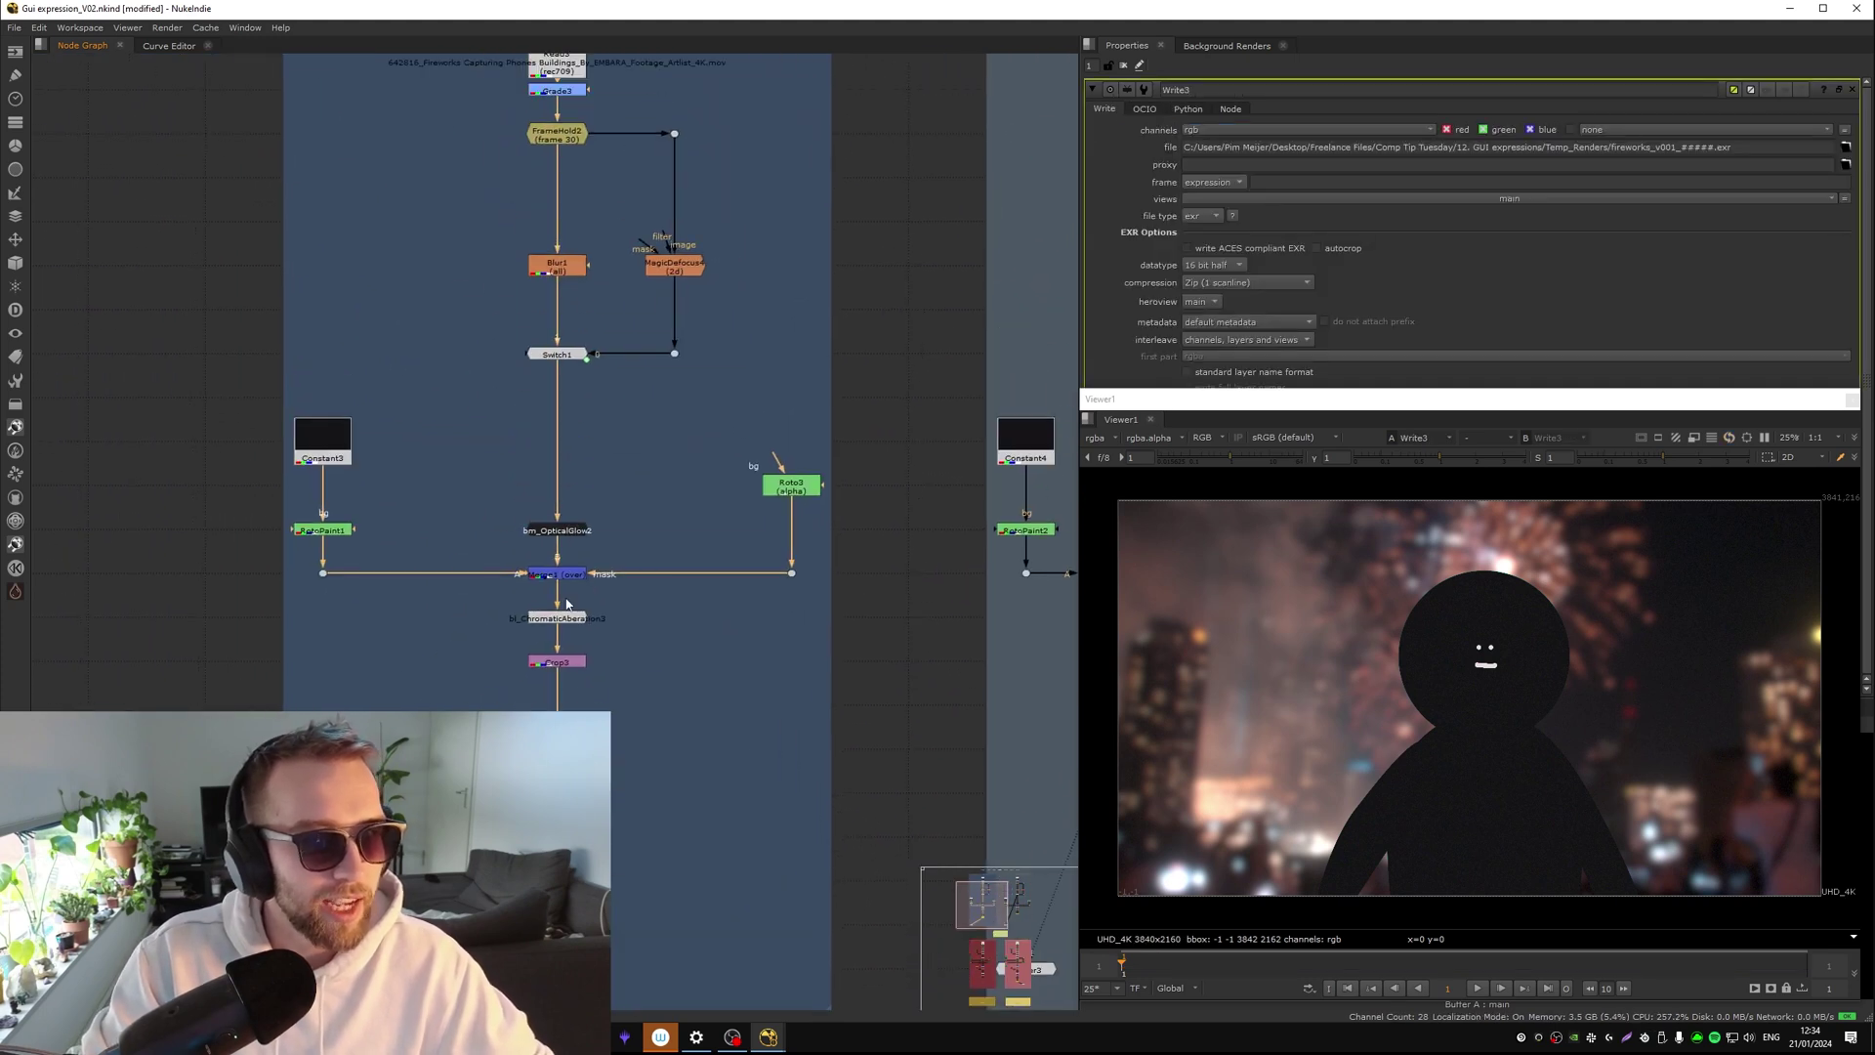
double_click(564, 354)
double_click(683, 270)
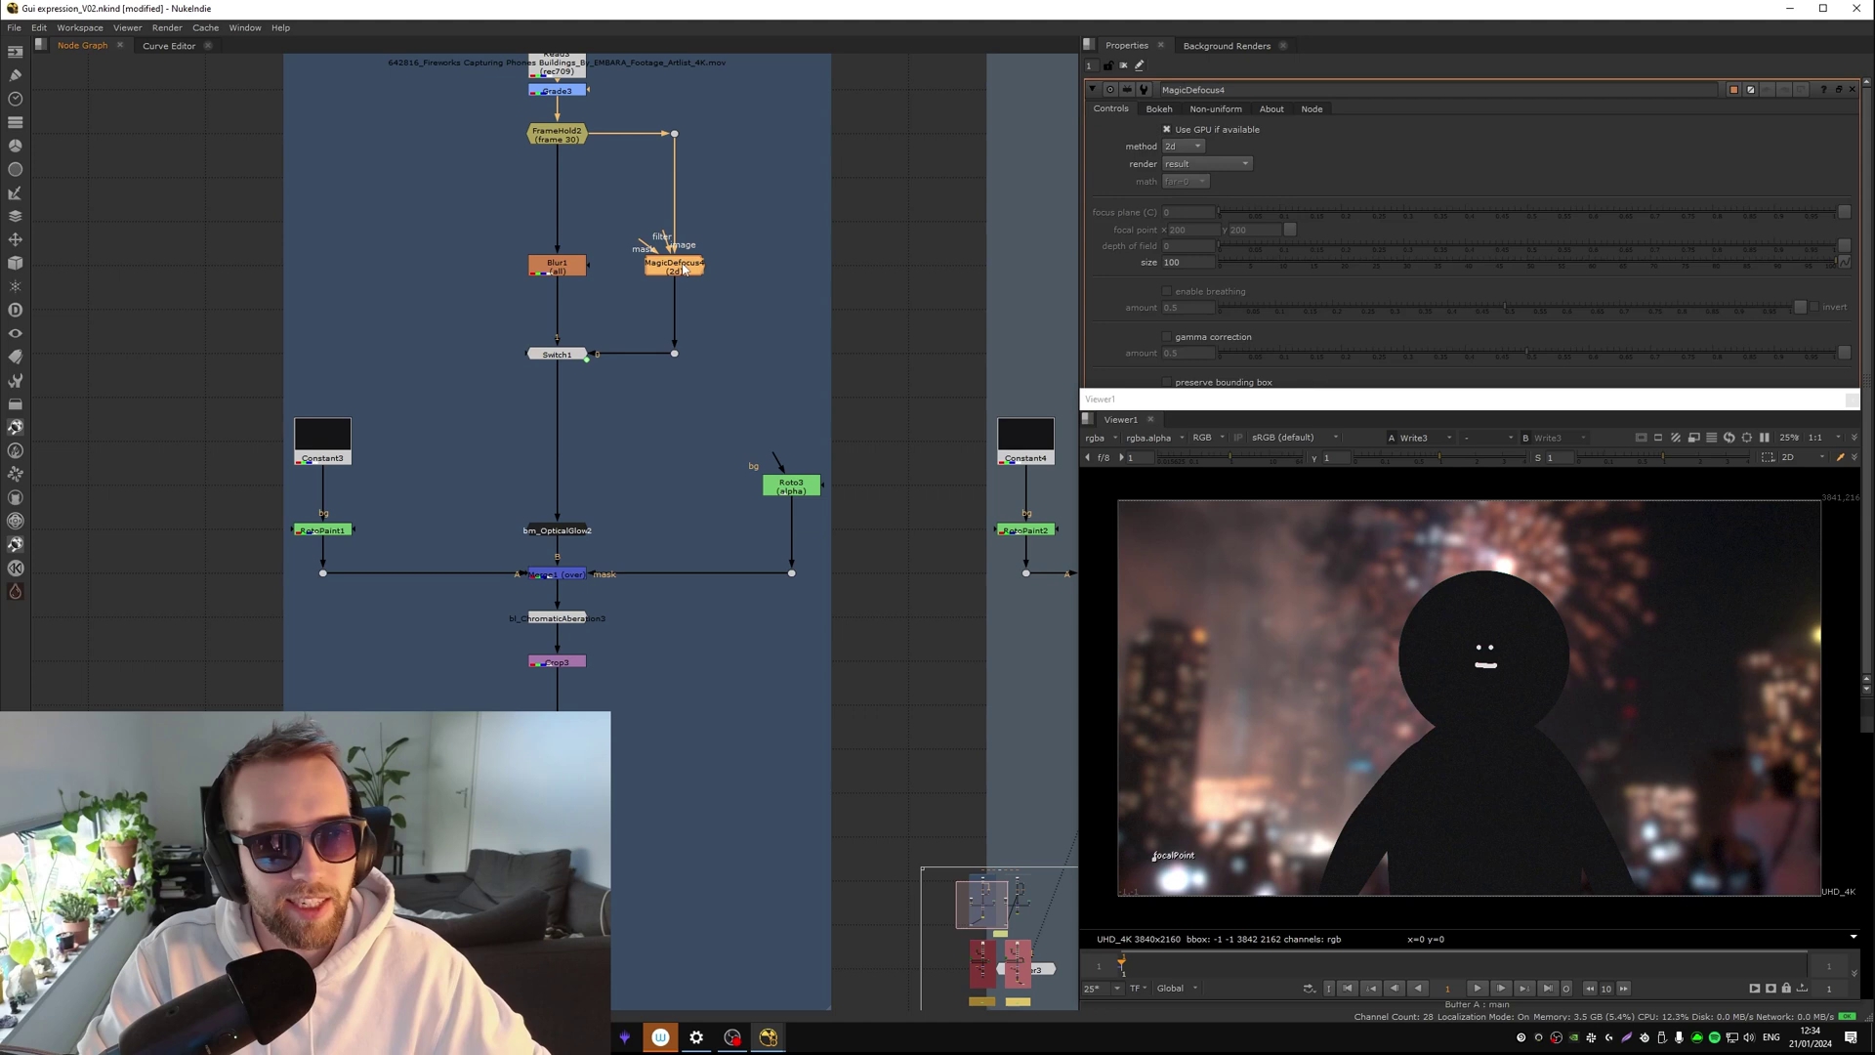
View the output of Grain_Advanced3 and look over the $GUI switch group
middle_drag(652, 701, 660, 538)
drag(659, 546, 563, 609)
key(1)
middle_drag(443, 290, 527, 449)
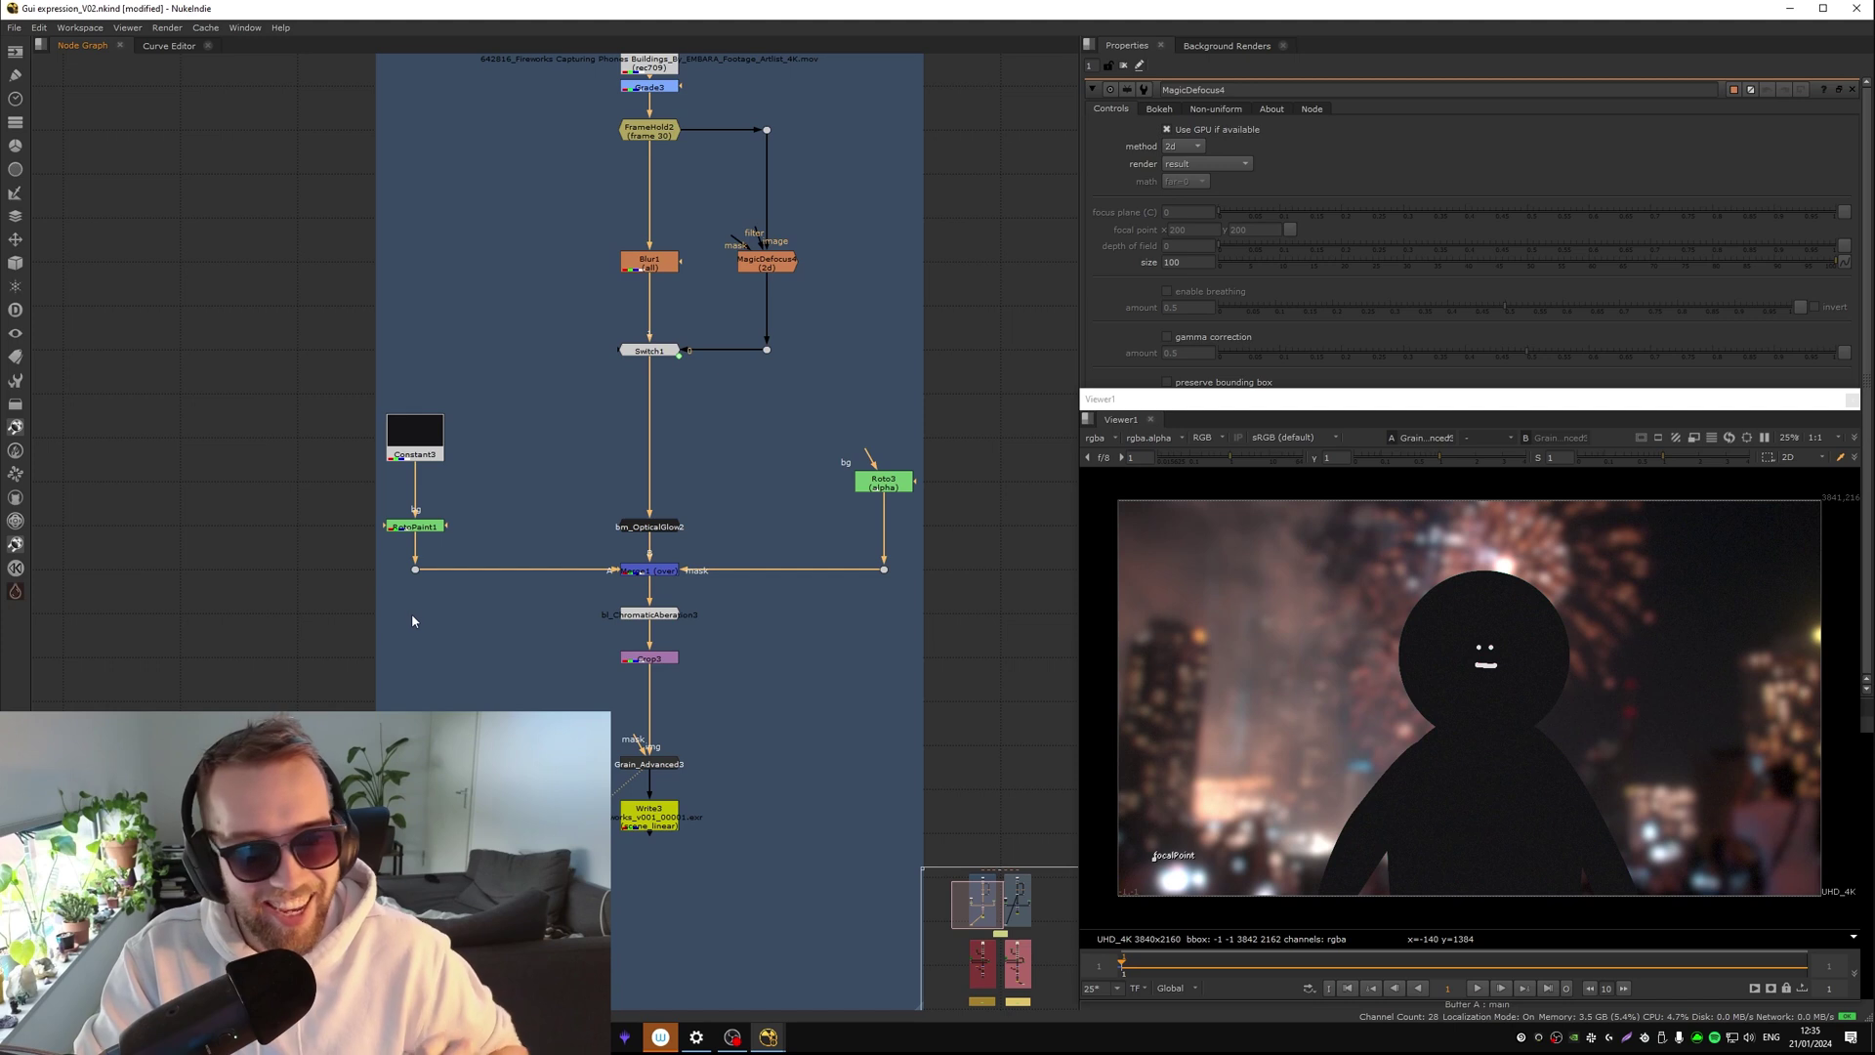
middle_drag(610, 427, 454, 610)
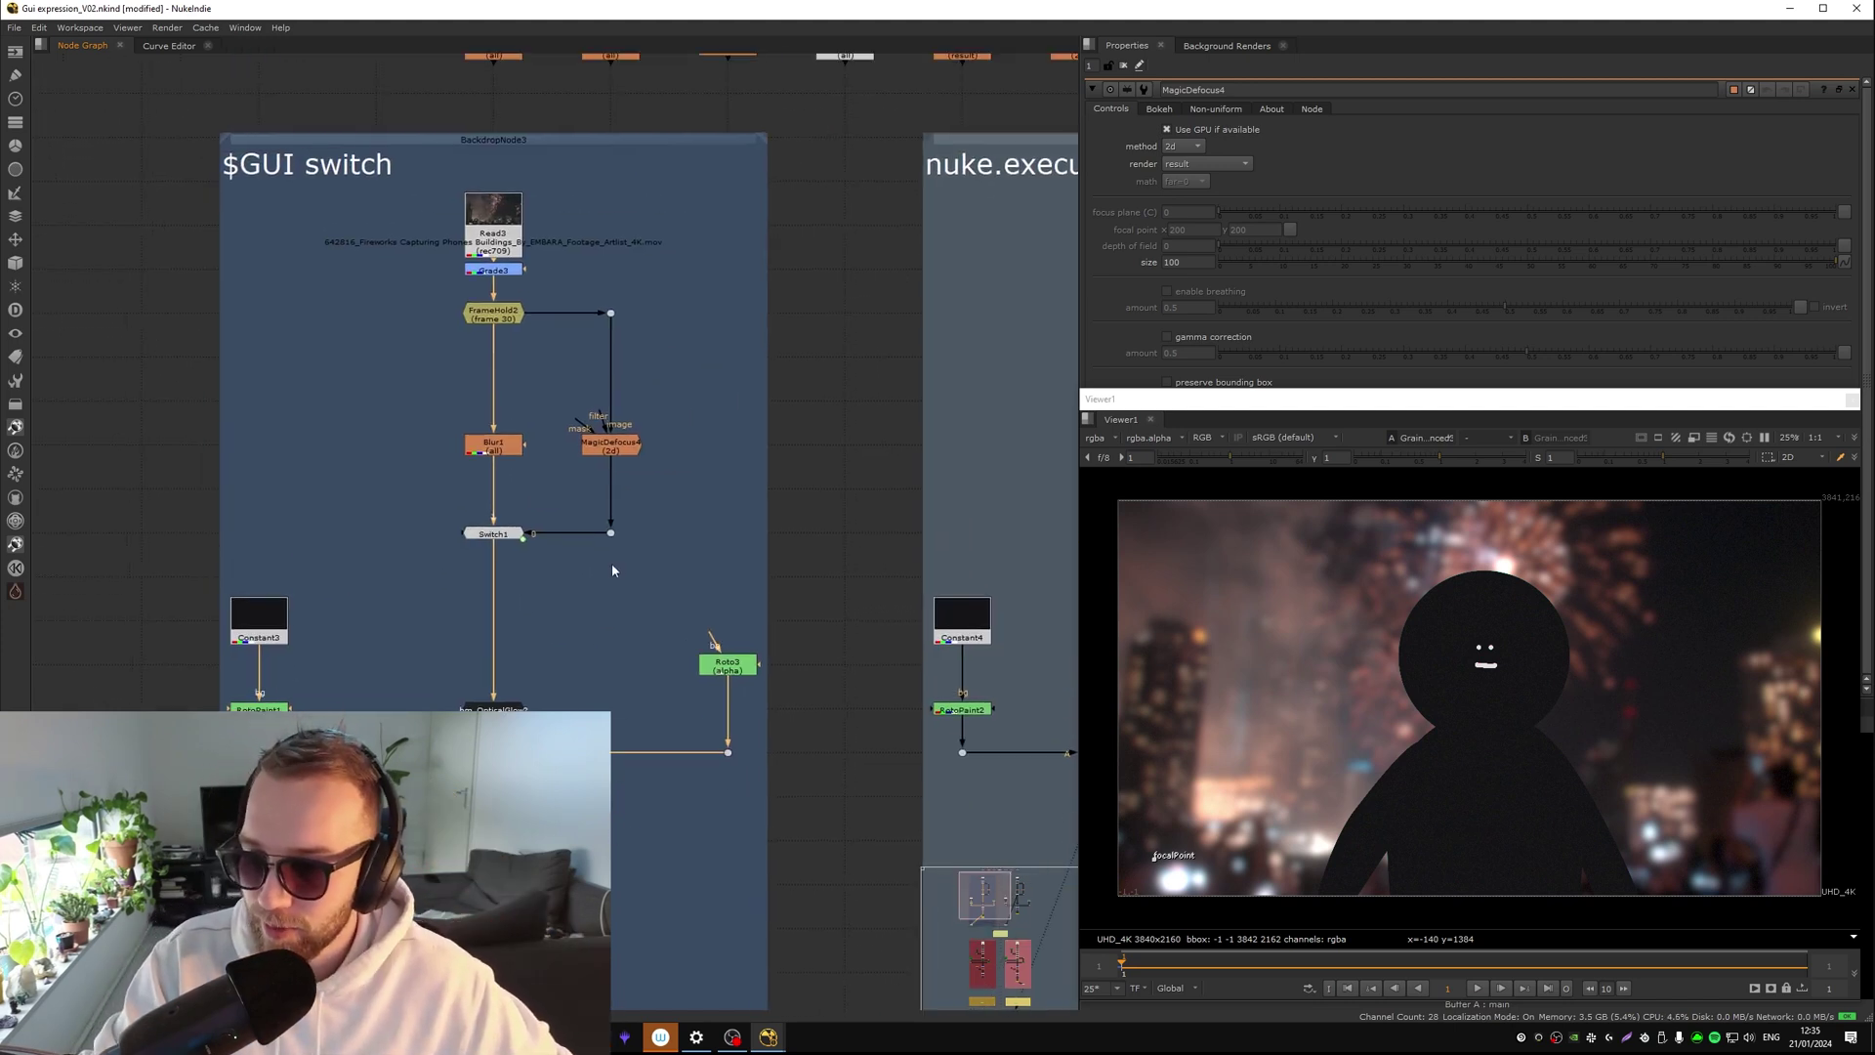
Open the Write3 properties and view that node's output
middle_drag(612, 563, 677, 202)
double_click(575, 647)
key(1)
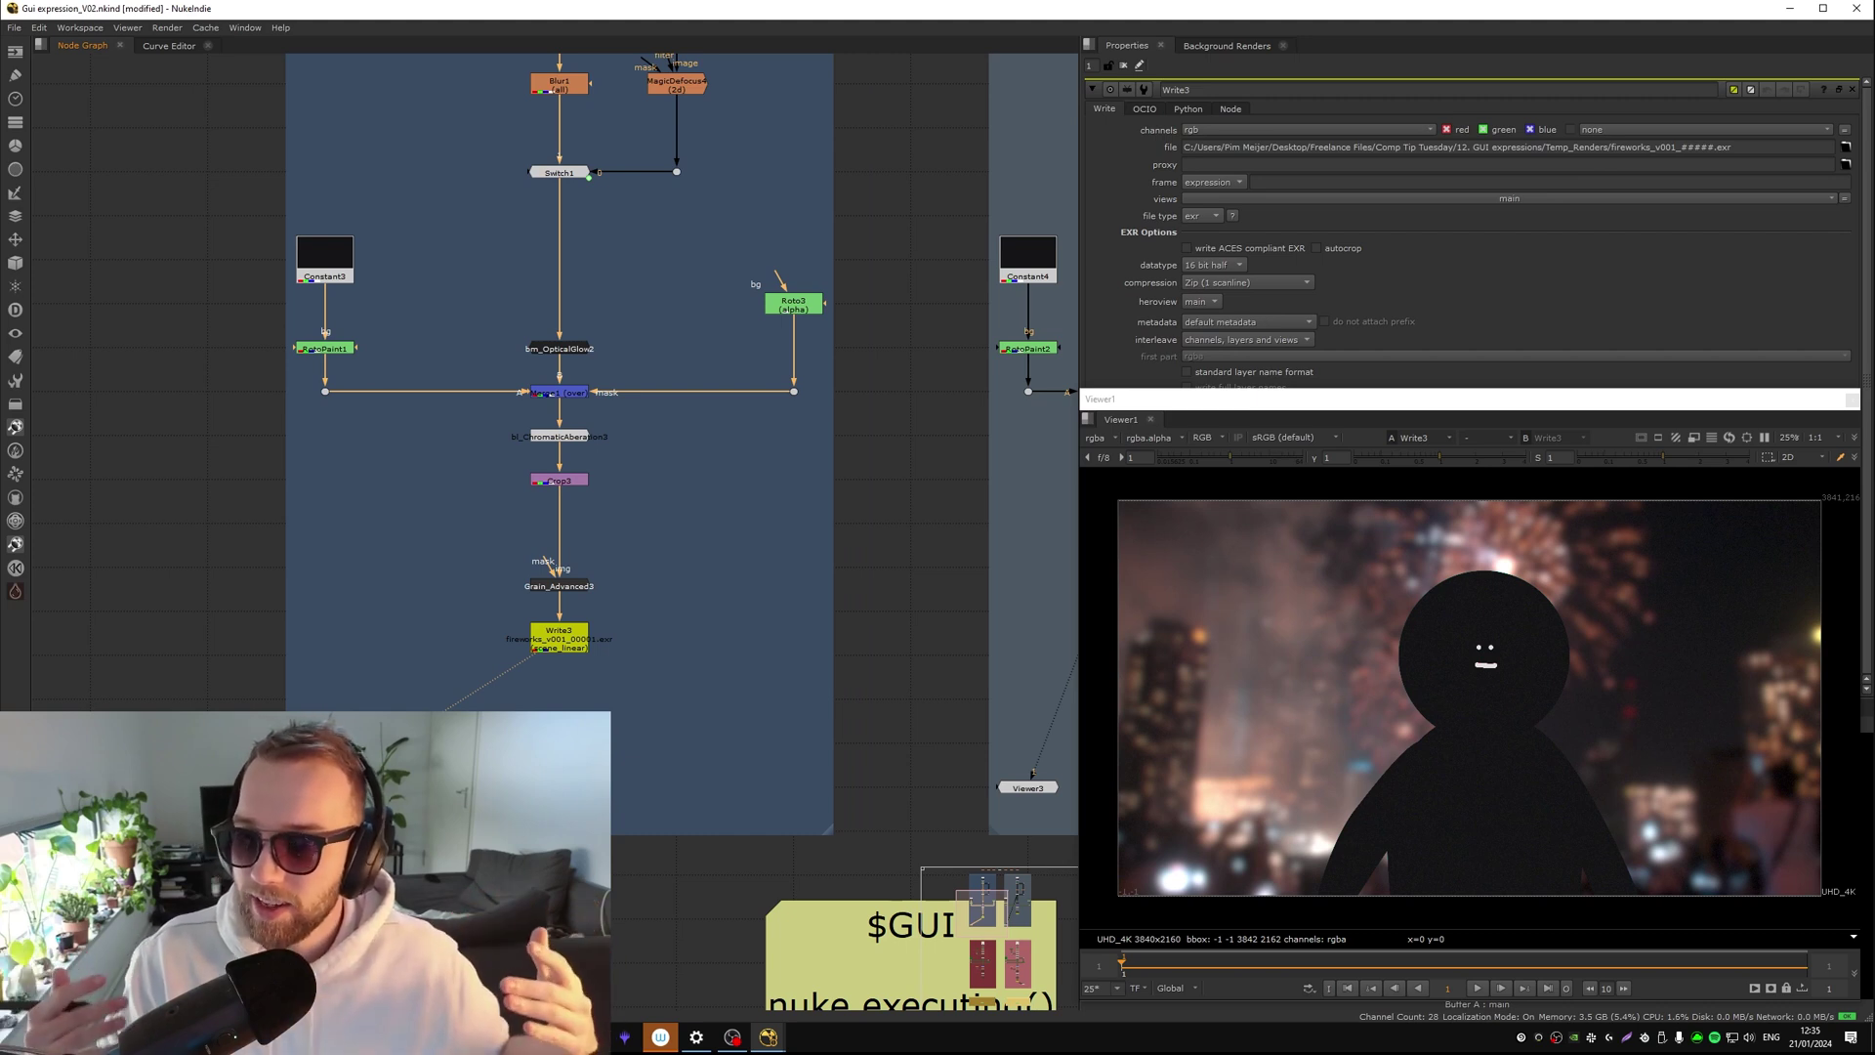
View the output of Switch2 in the nuke.executing() switch group
middle_drag(740, 511, 499, 558)
middle_drag(847, 518, 530, 654)
scroll(531, 660, down, 5)
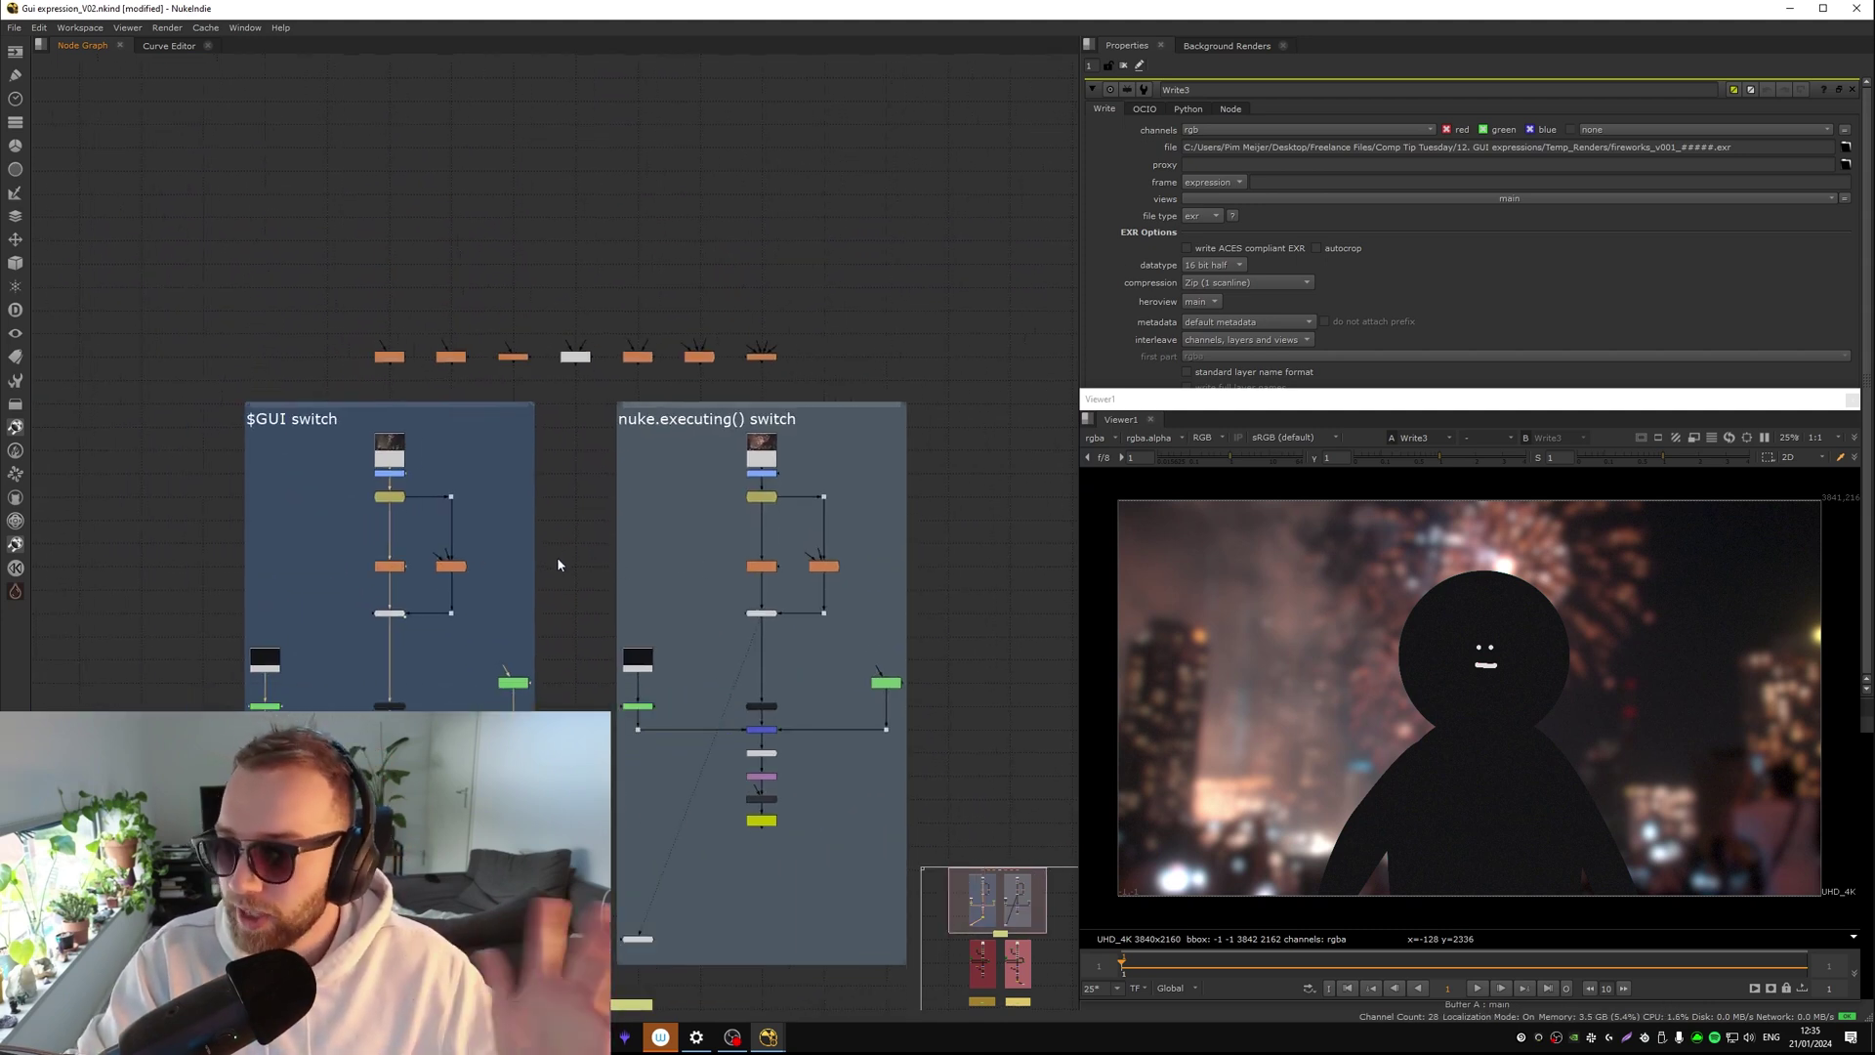
middle_drag(471, 410, 231, 316)
scroll(297, 387, up, 2)
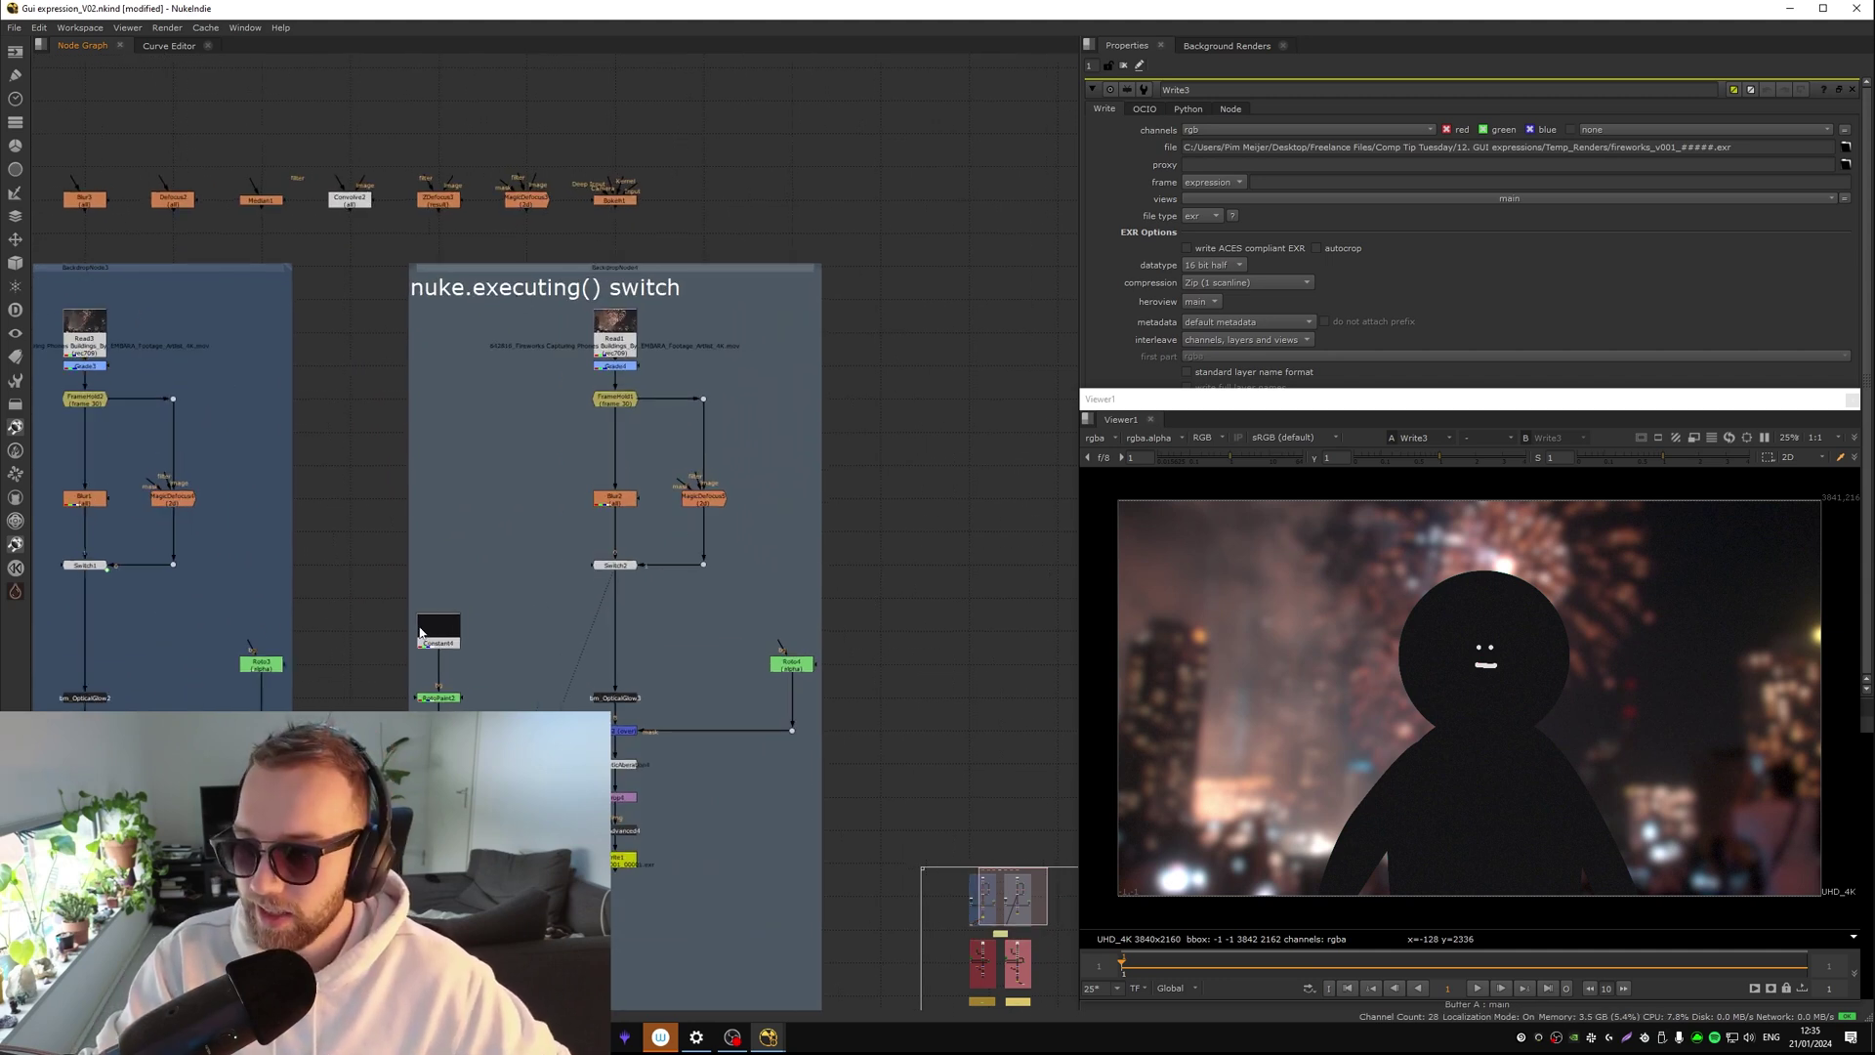
middle_drag(647, 429, 687, 456)
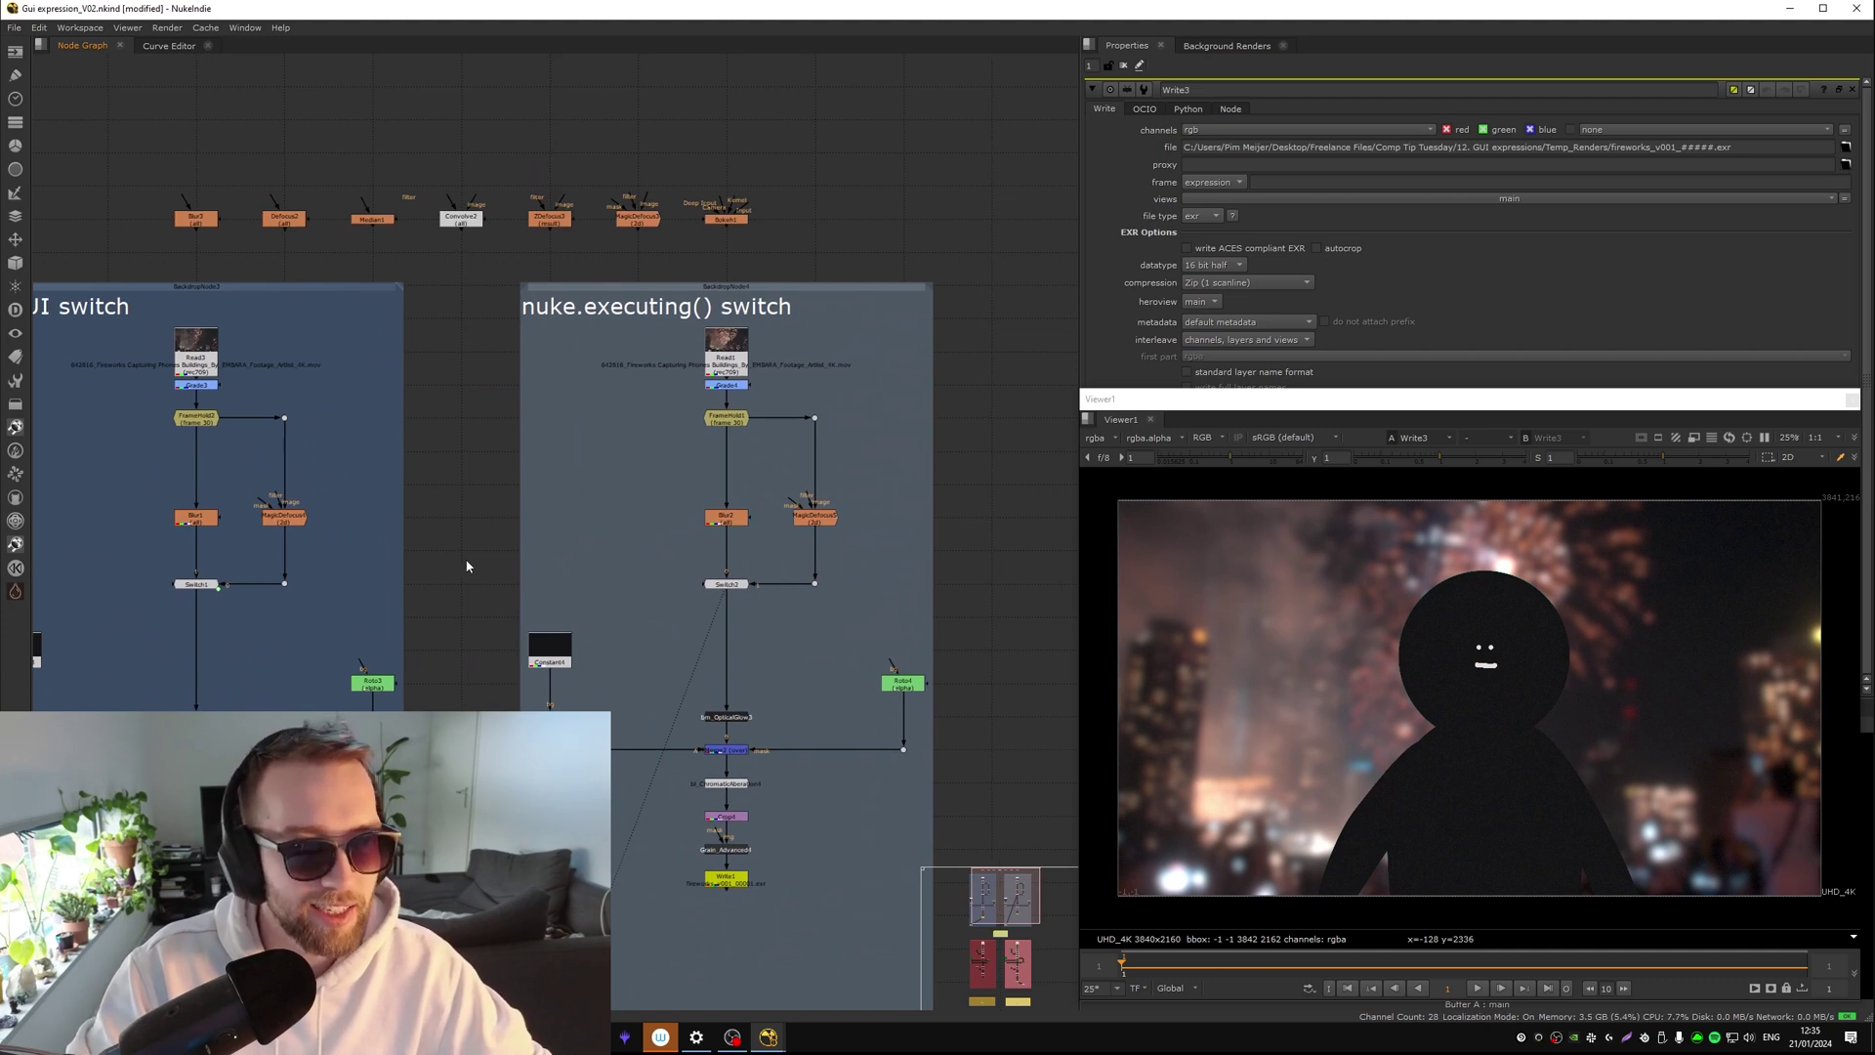
middle_drag(721, 645, 712, 594)
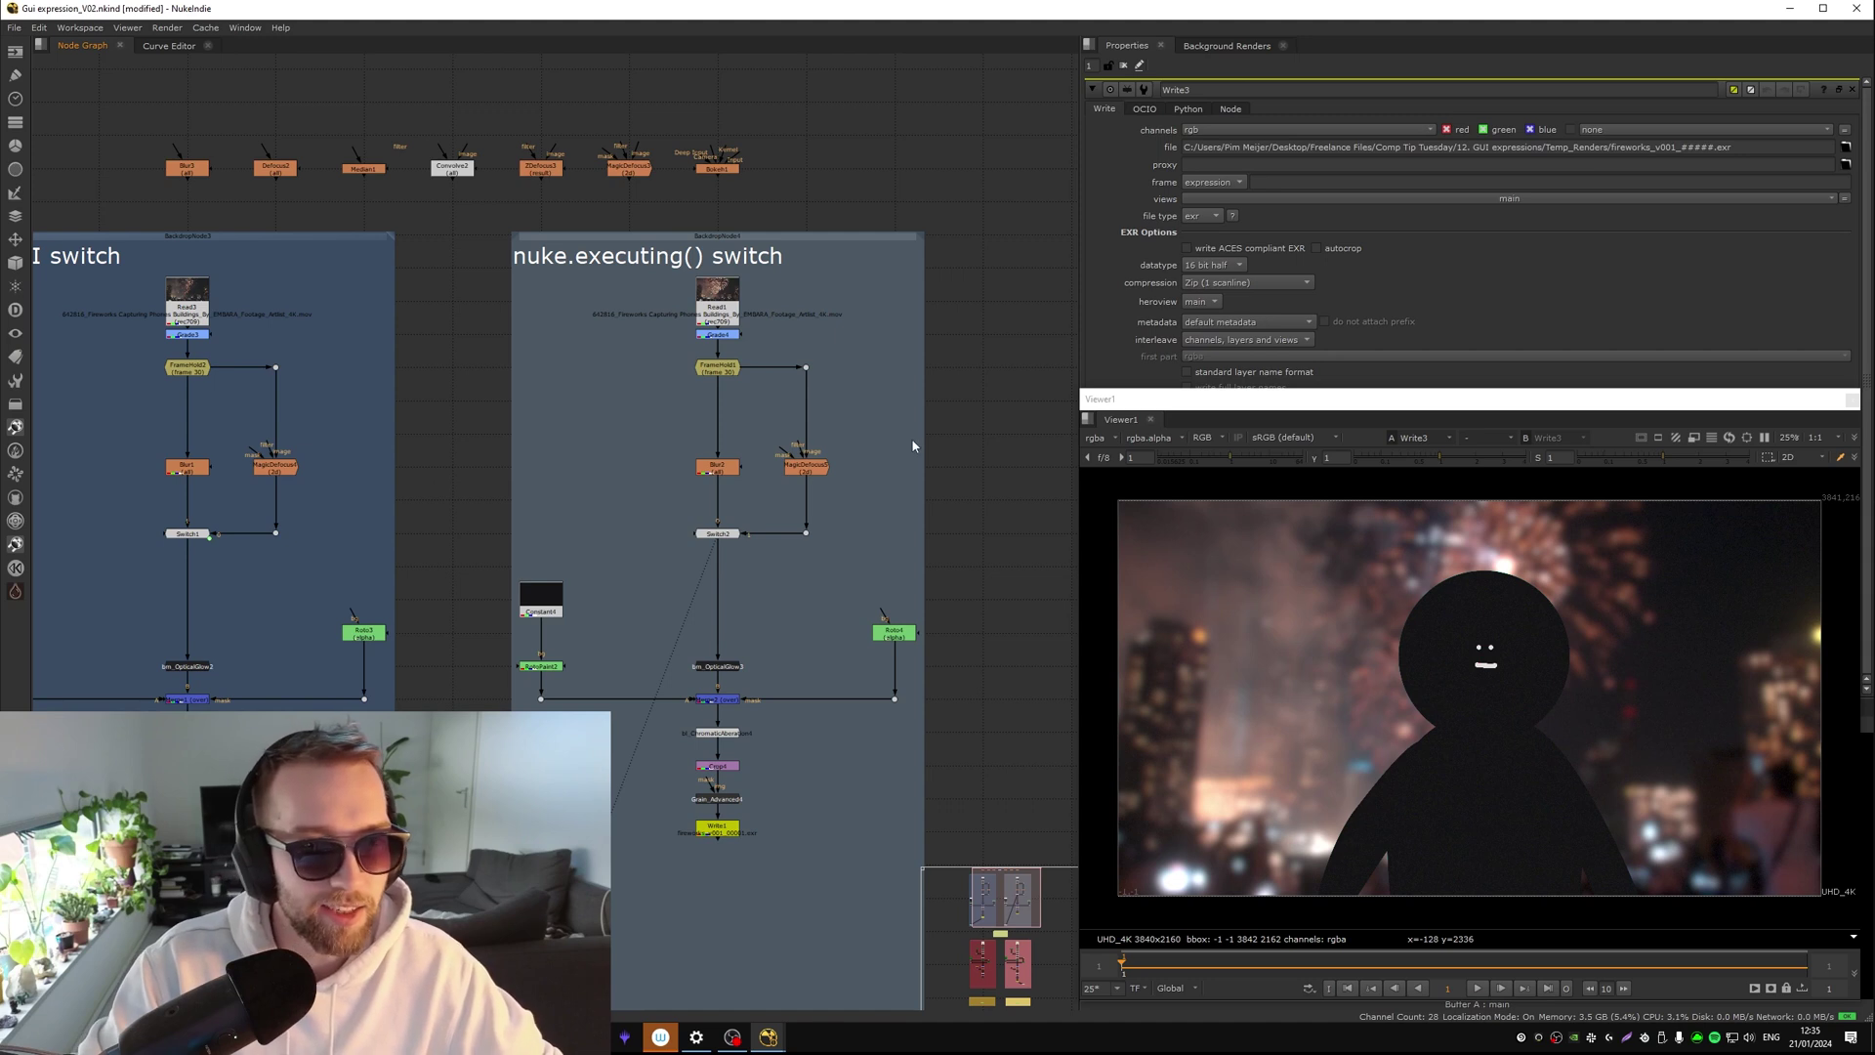
middle_drag(912, 437, 819, 381)
click(630, 479)
key(1)
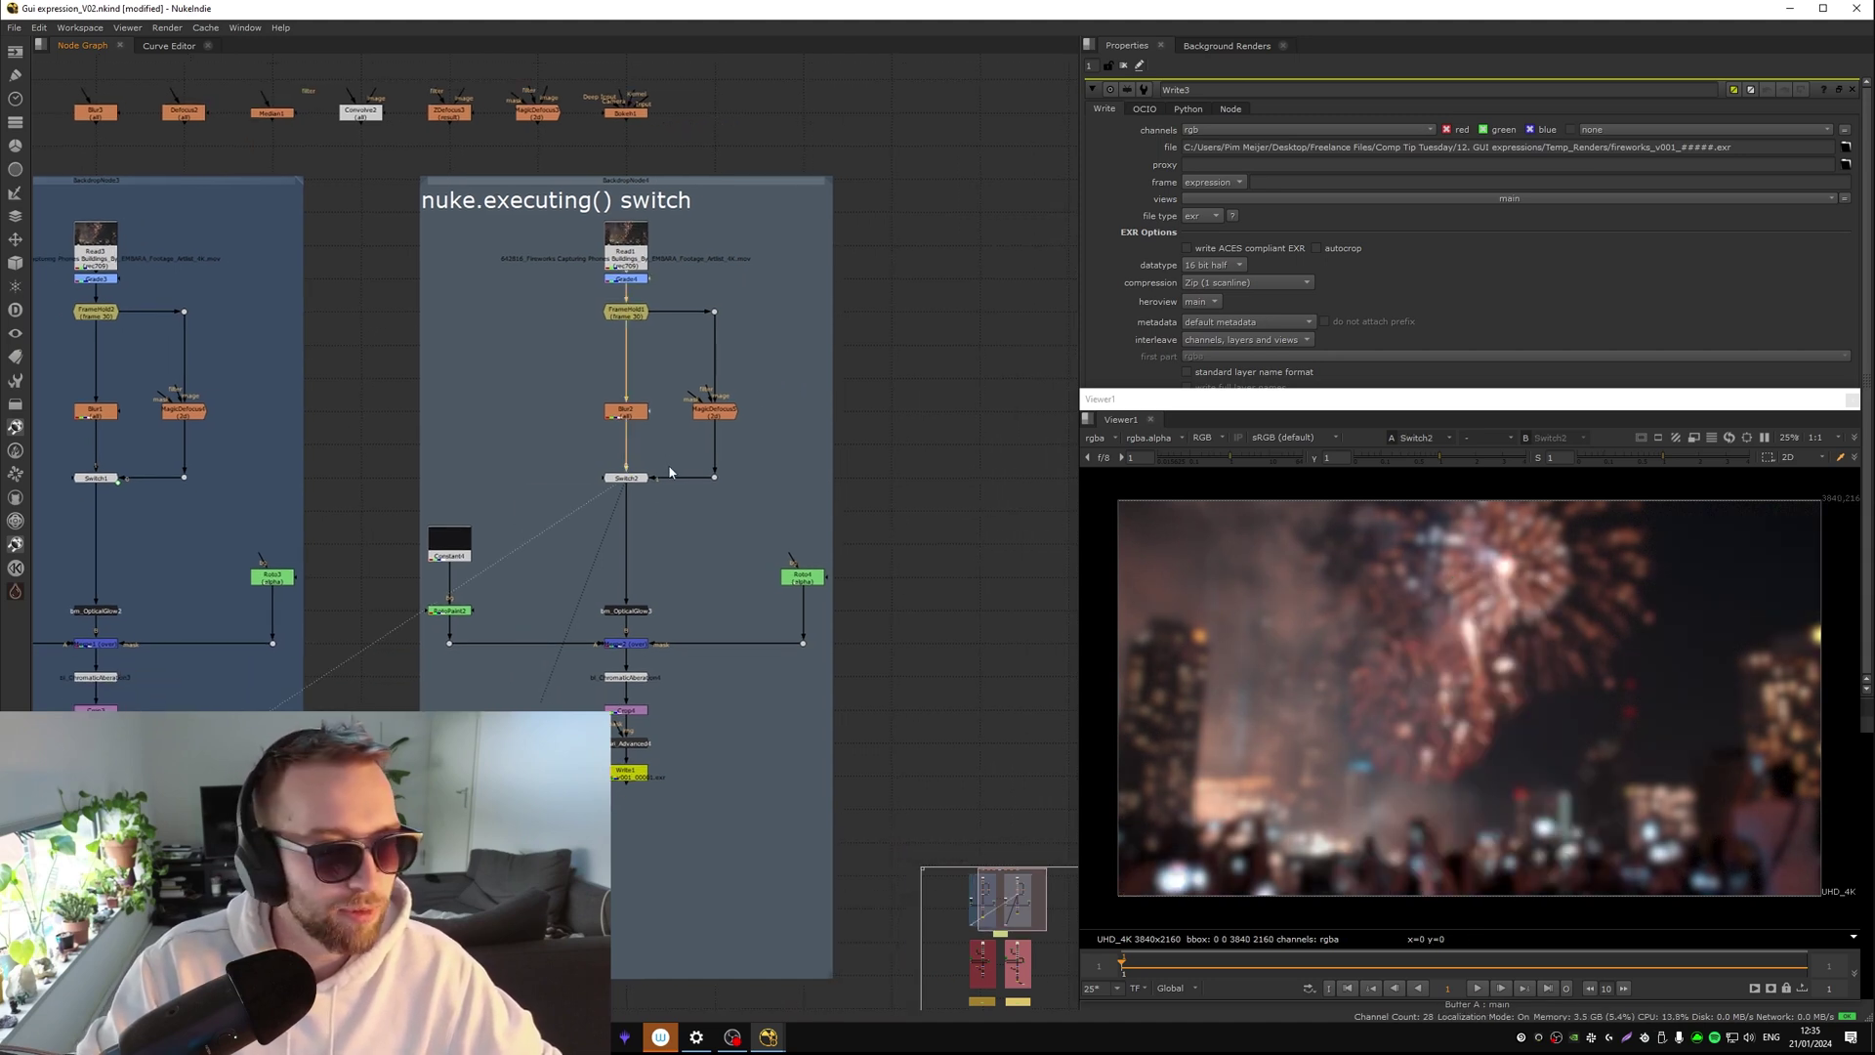
Set the which parameter of Switch2 to the Python expression nuke.executing()
double_click(630, 479)
click(1146, 131)
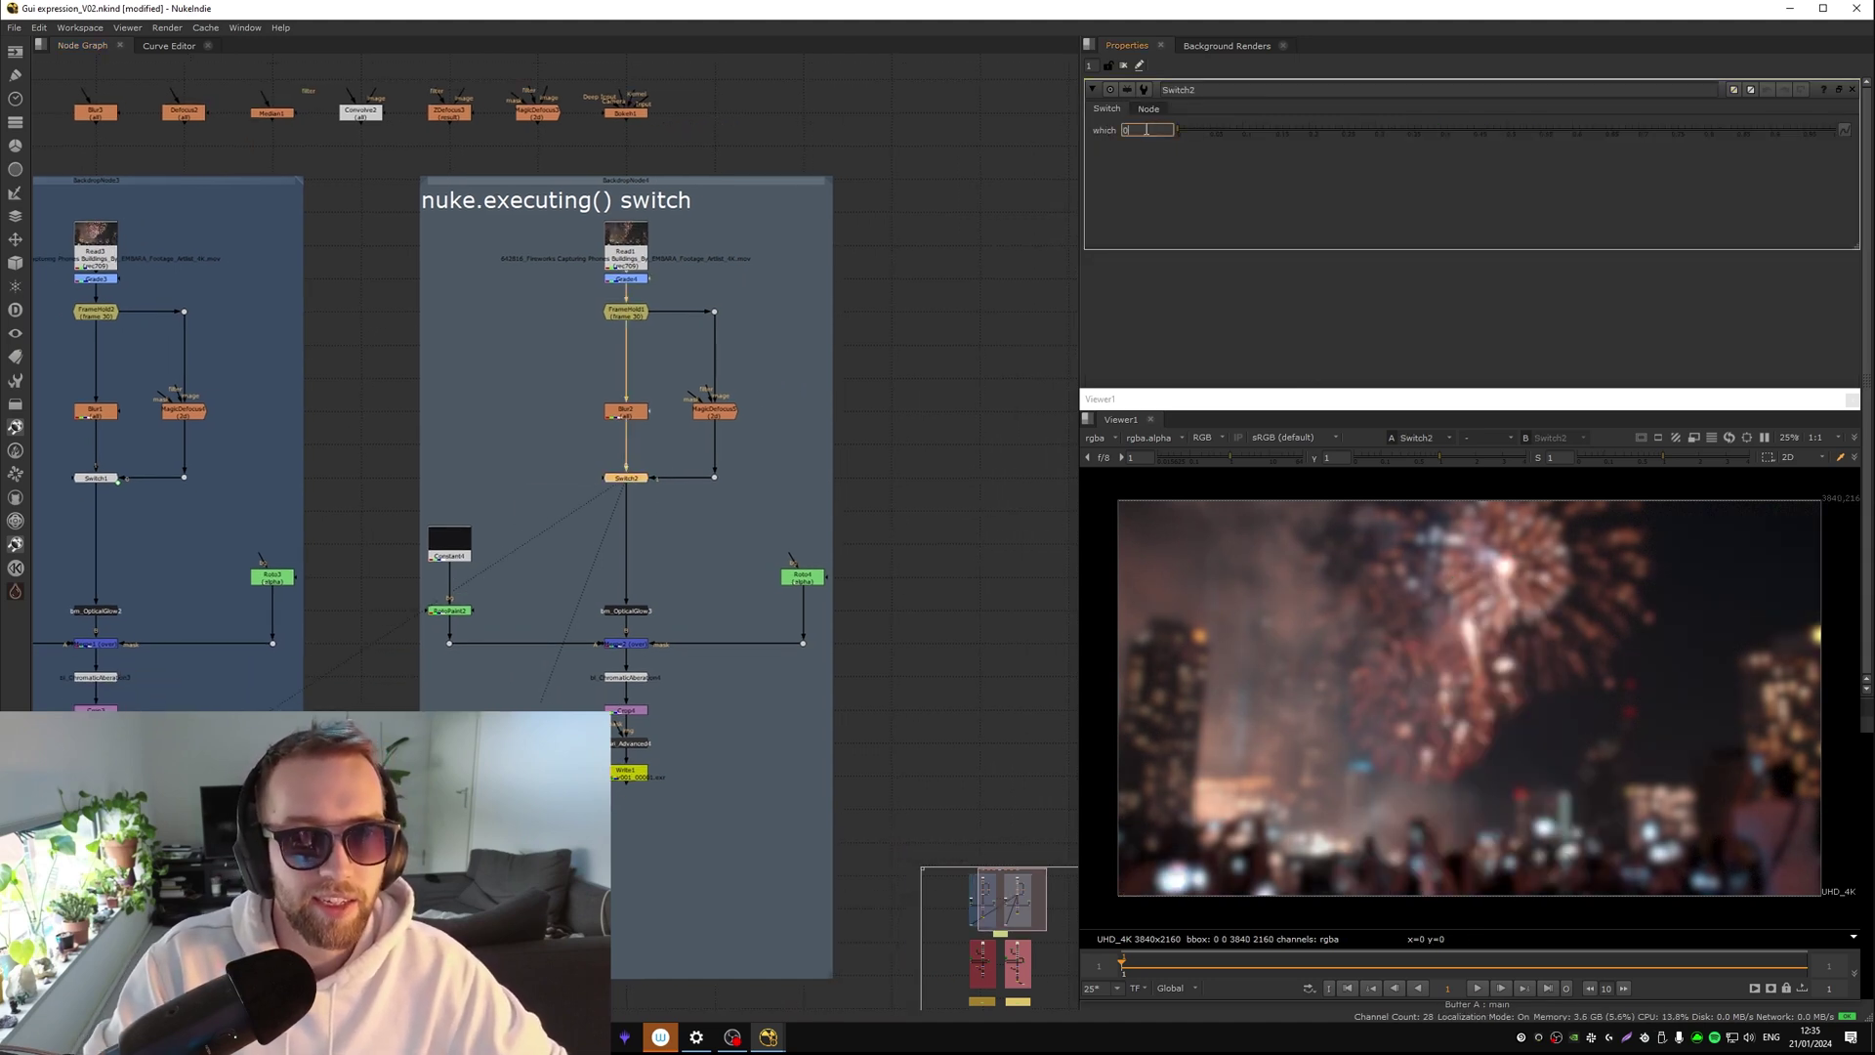
key(equal)
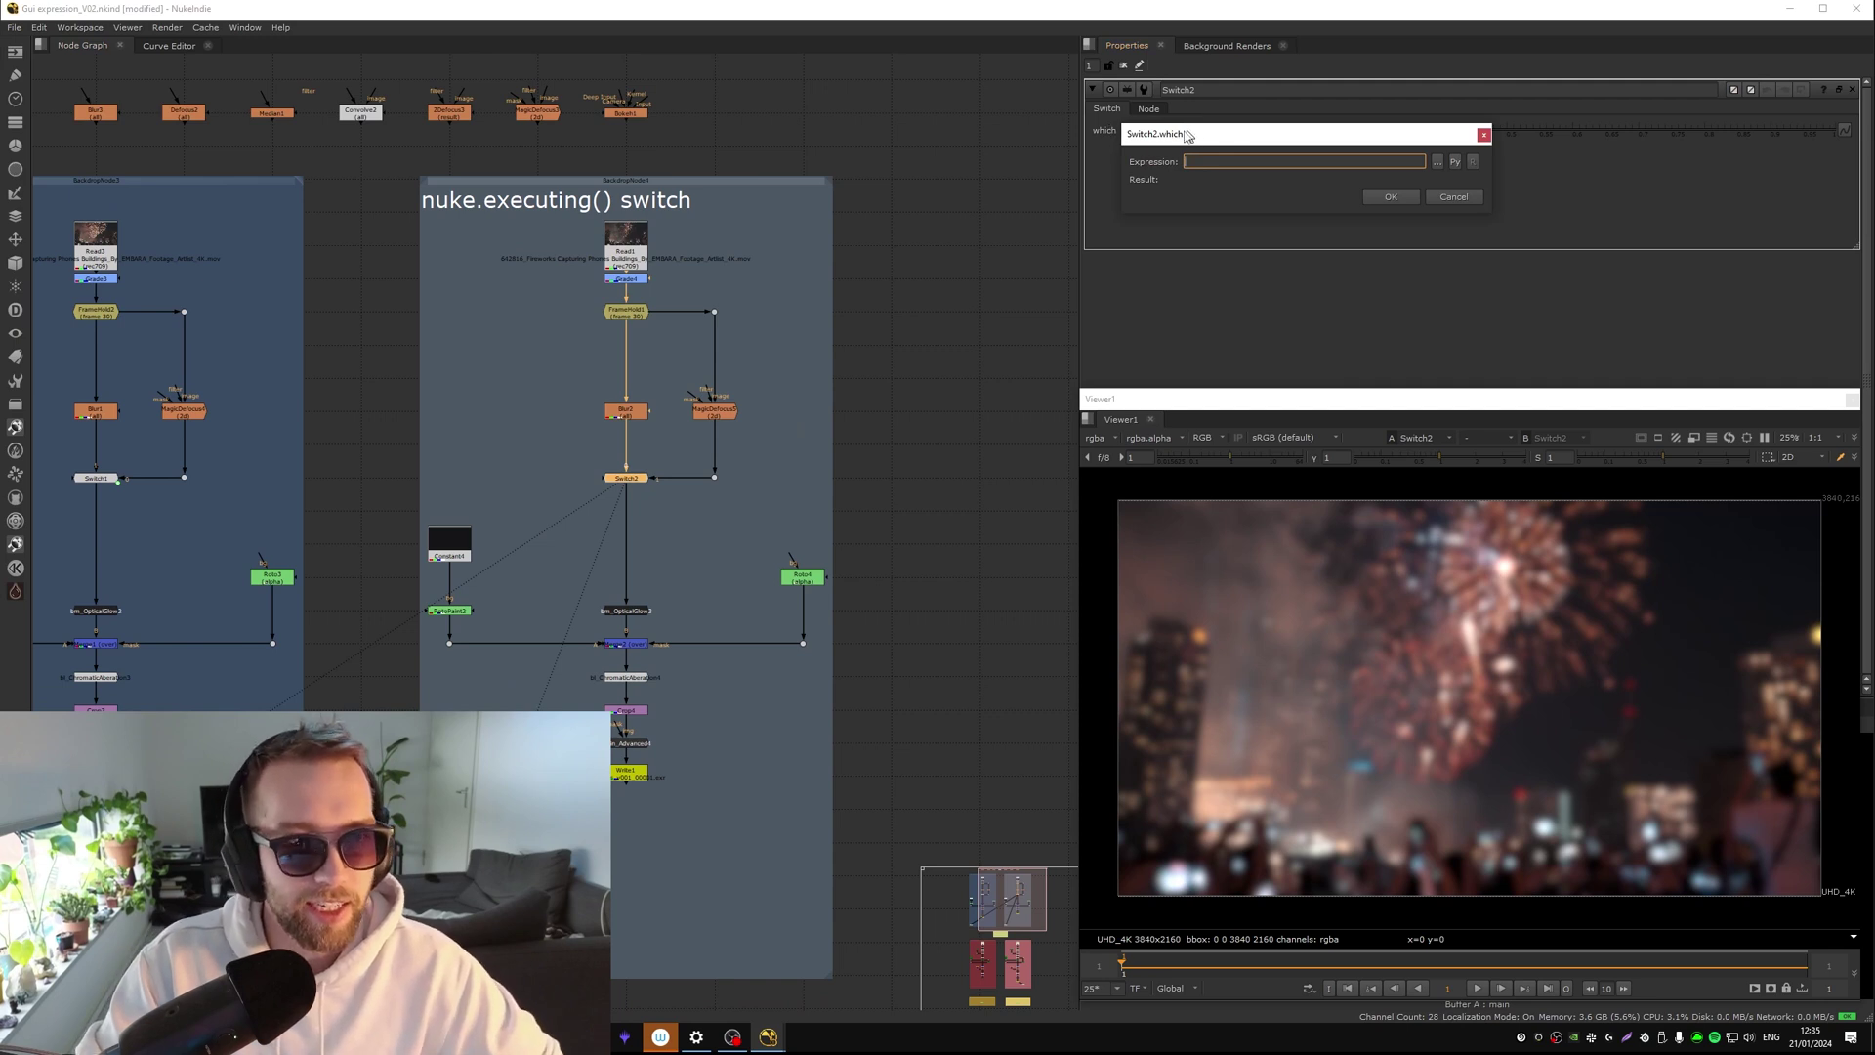
drag(1190, 135, 854, 251)
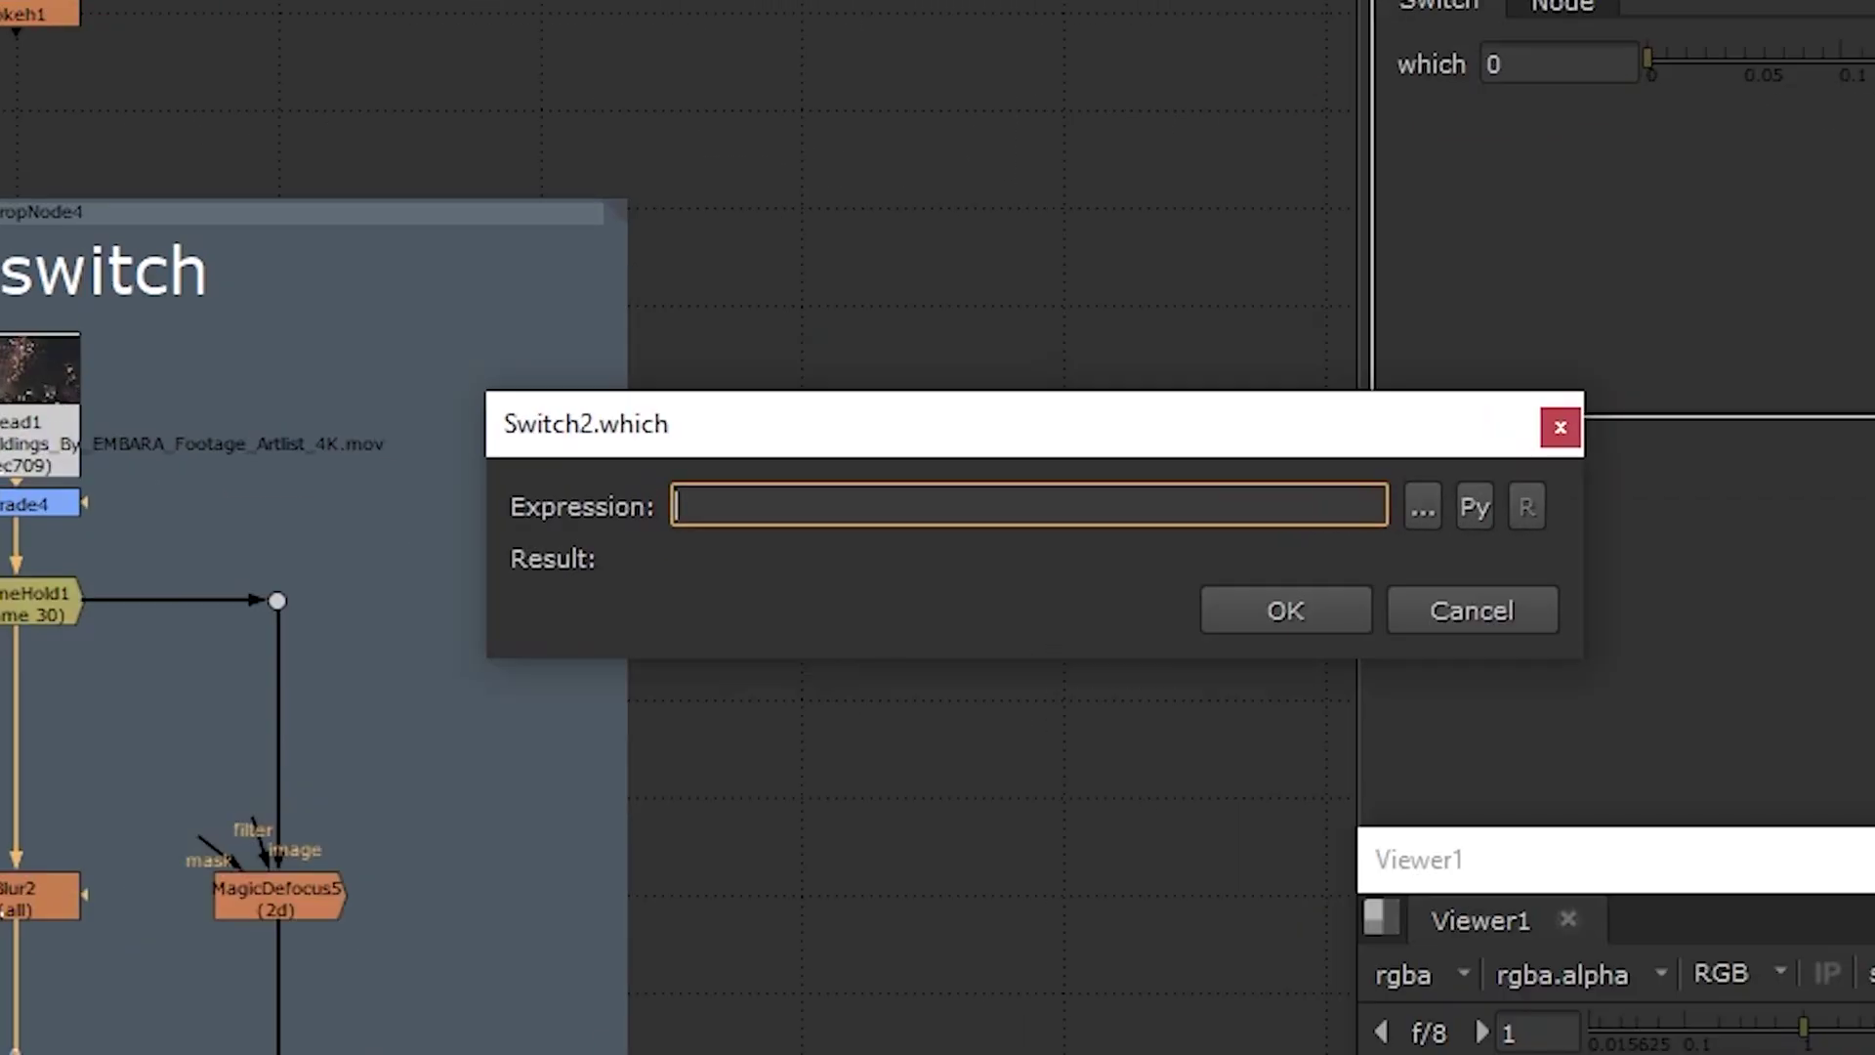
text(nuke.executing())
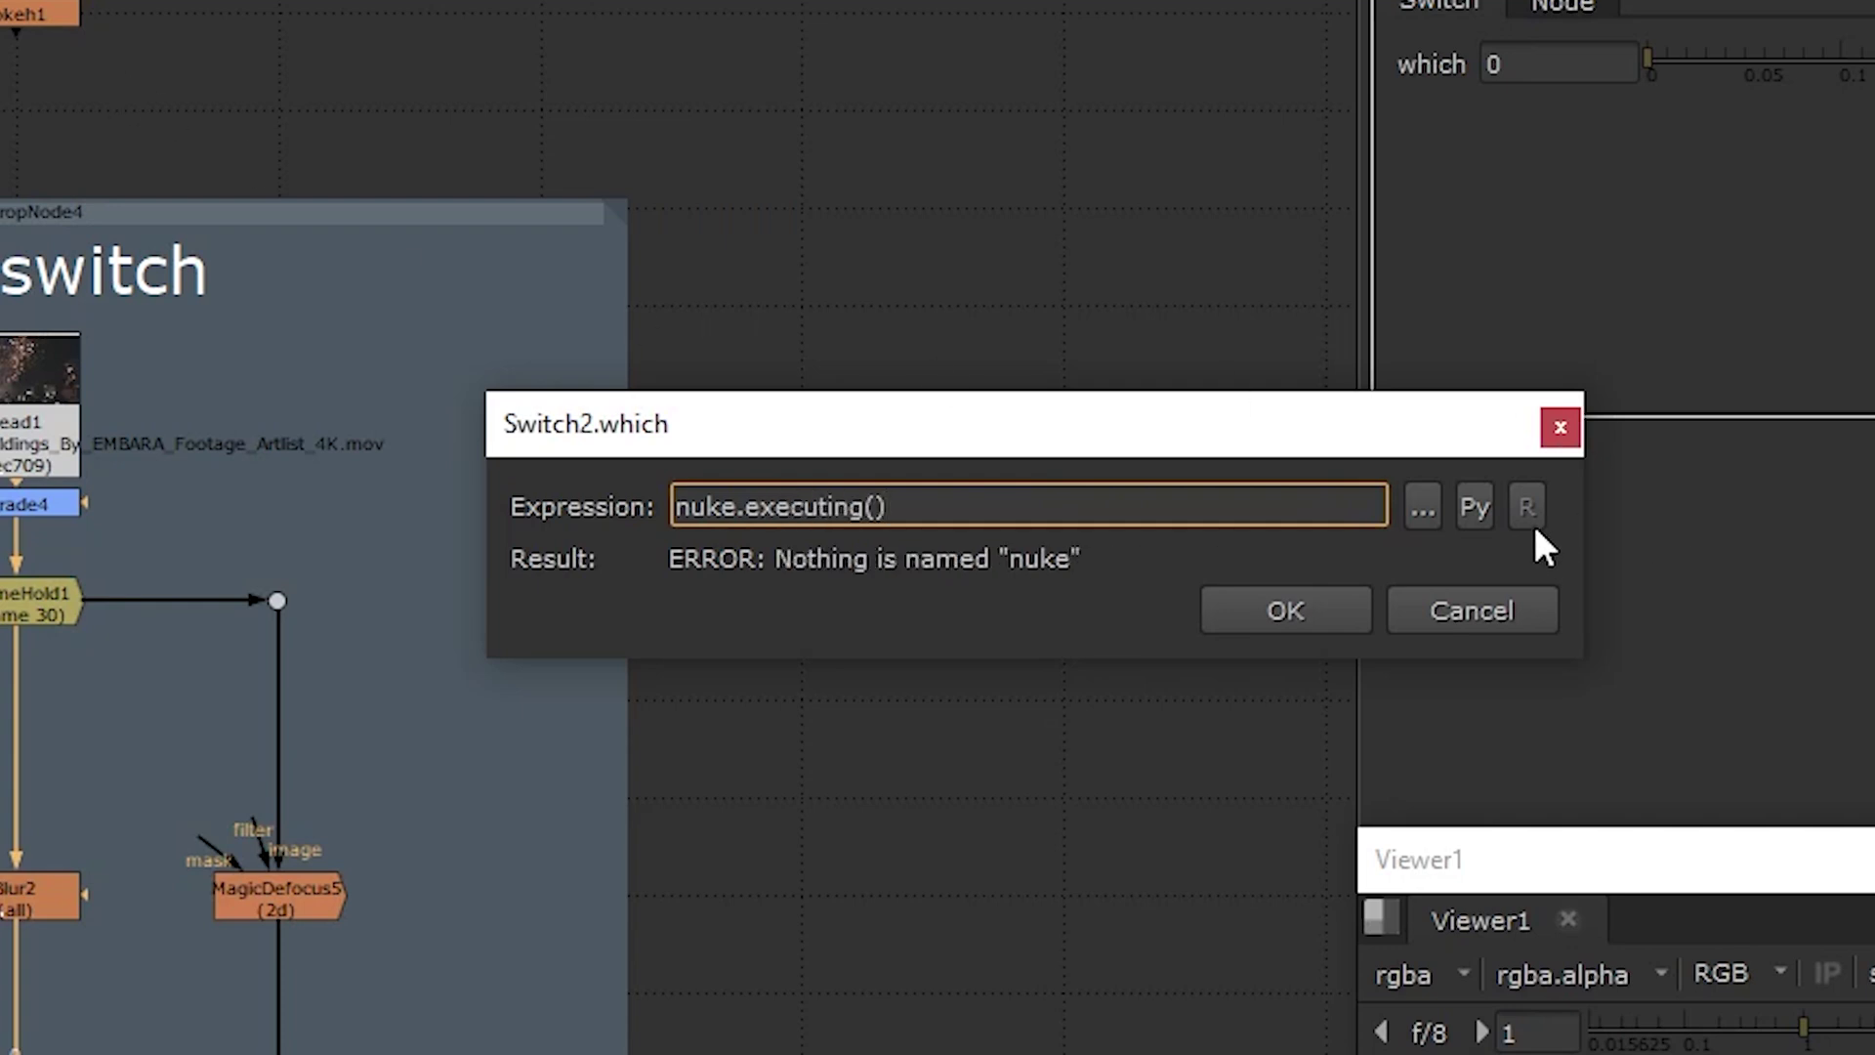
click(1470, 508)
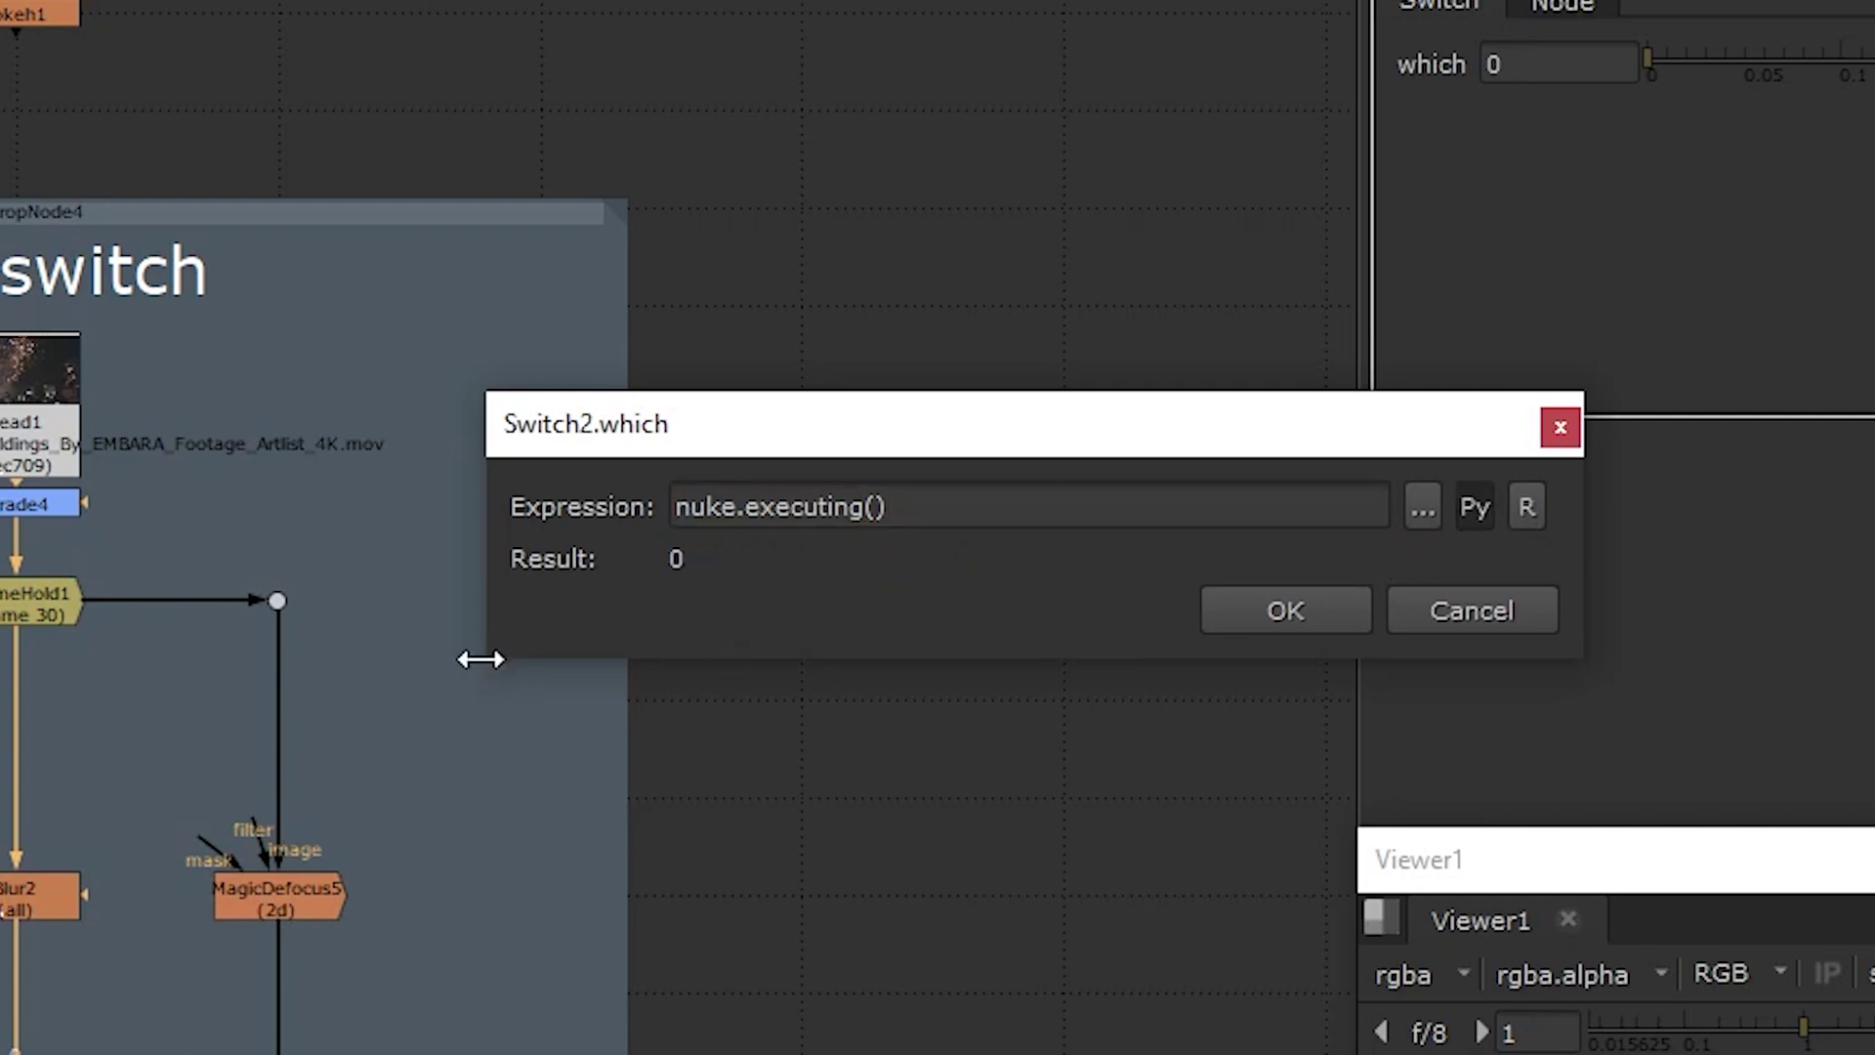
drag(480, 659, 187, 646)
drag(591, 454, 838, 415)
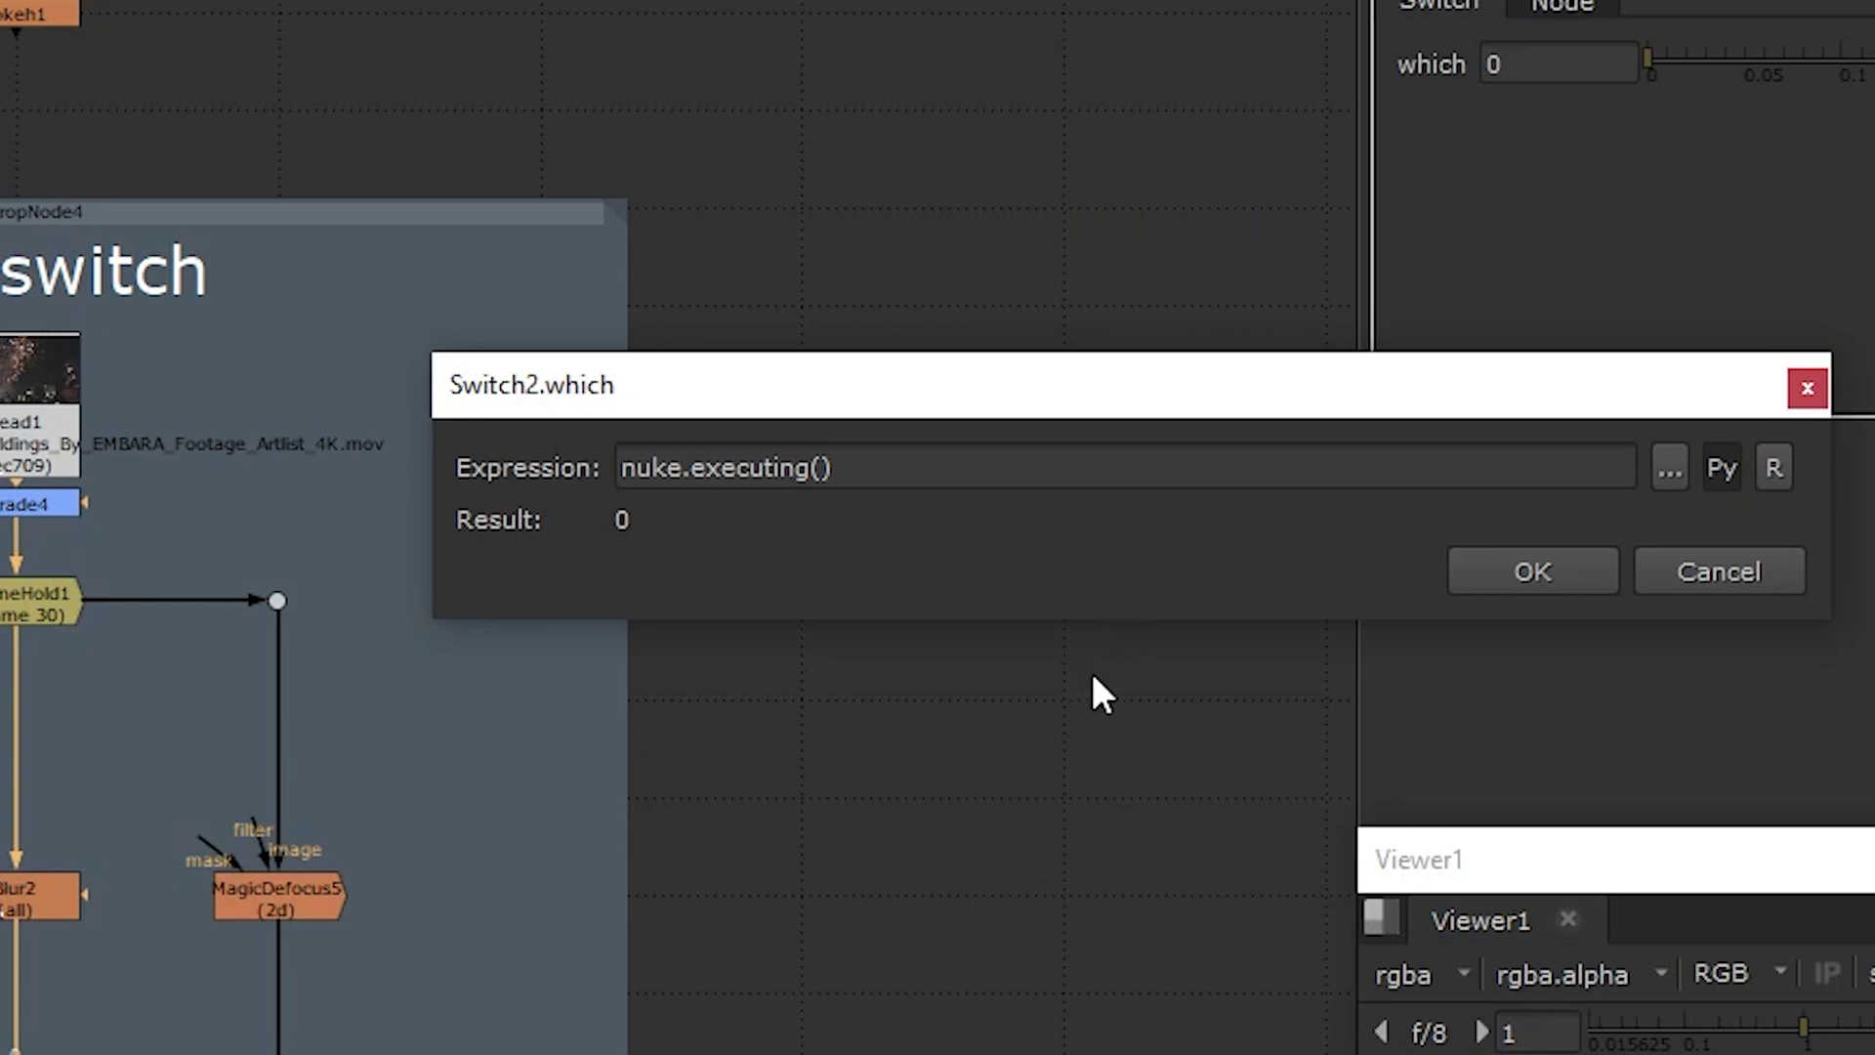
click(1588, 571)
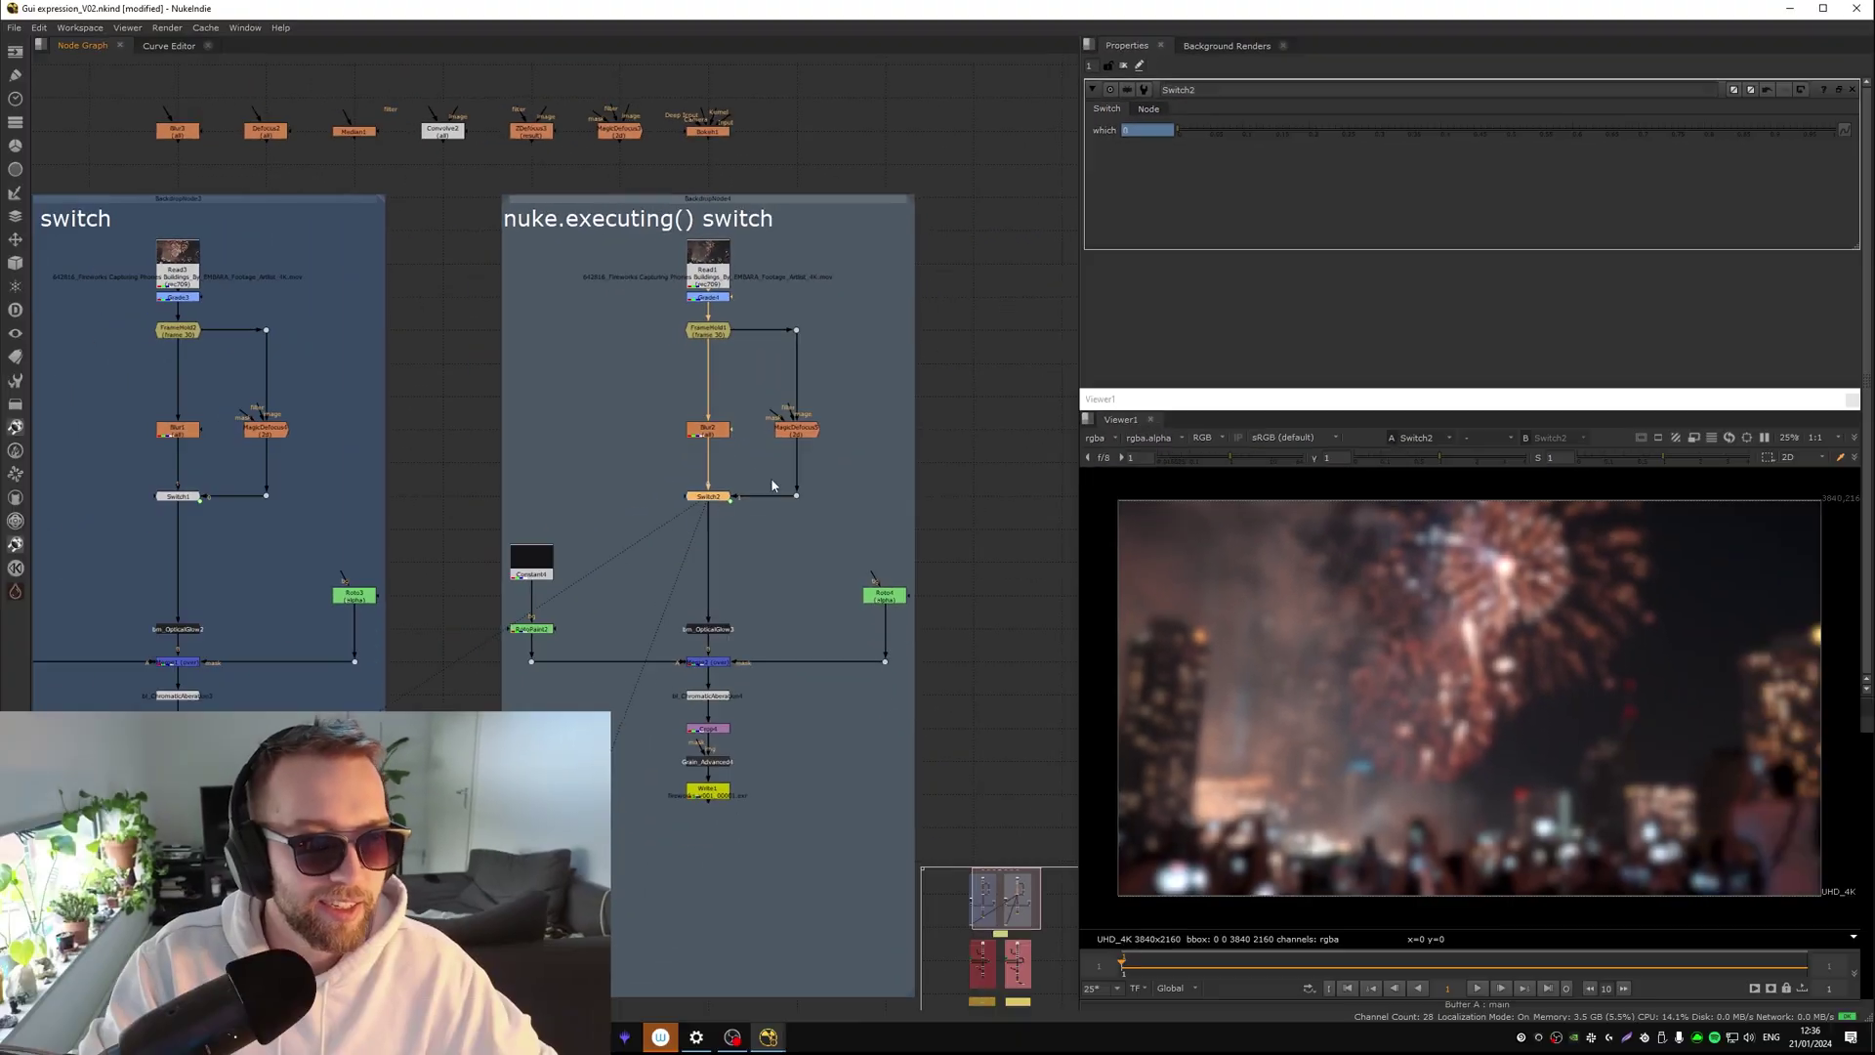
Reopen the expression editor for Switch2's which parameter, with nuke.executing() as the expression
middle_drag(735, 461, 753, 443)
scroll(753, 443, up, 3)
middle_drag(584, 534, 965, 457)
click(410, 415)
middle_drag(597, 473, 214, 493)
click(720, 437)
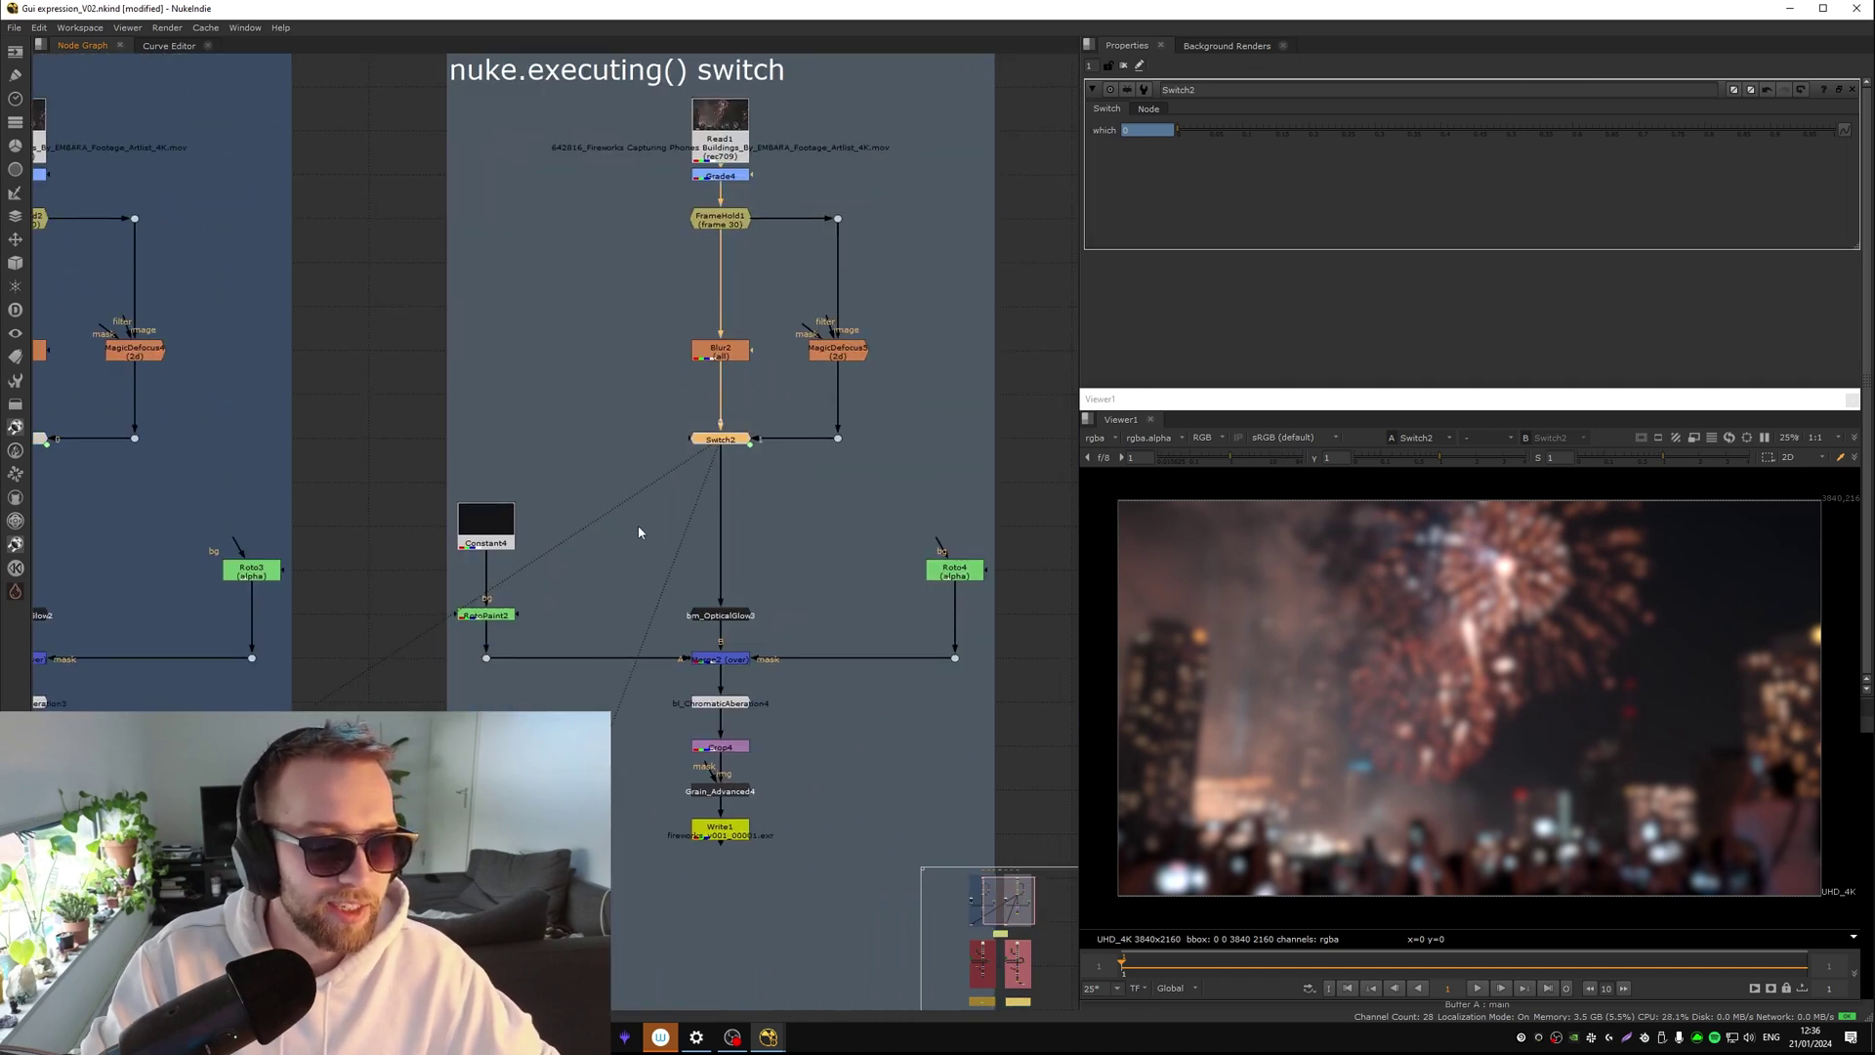
middle_drag(639, 527, 726, 536)
key(equal)
text(nuke.executing())
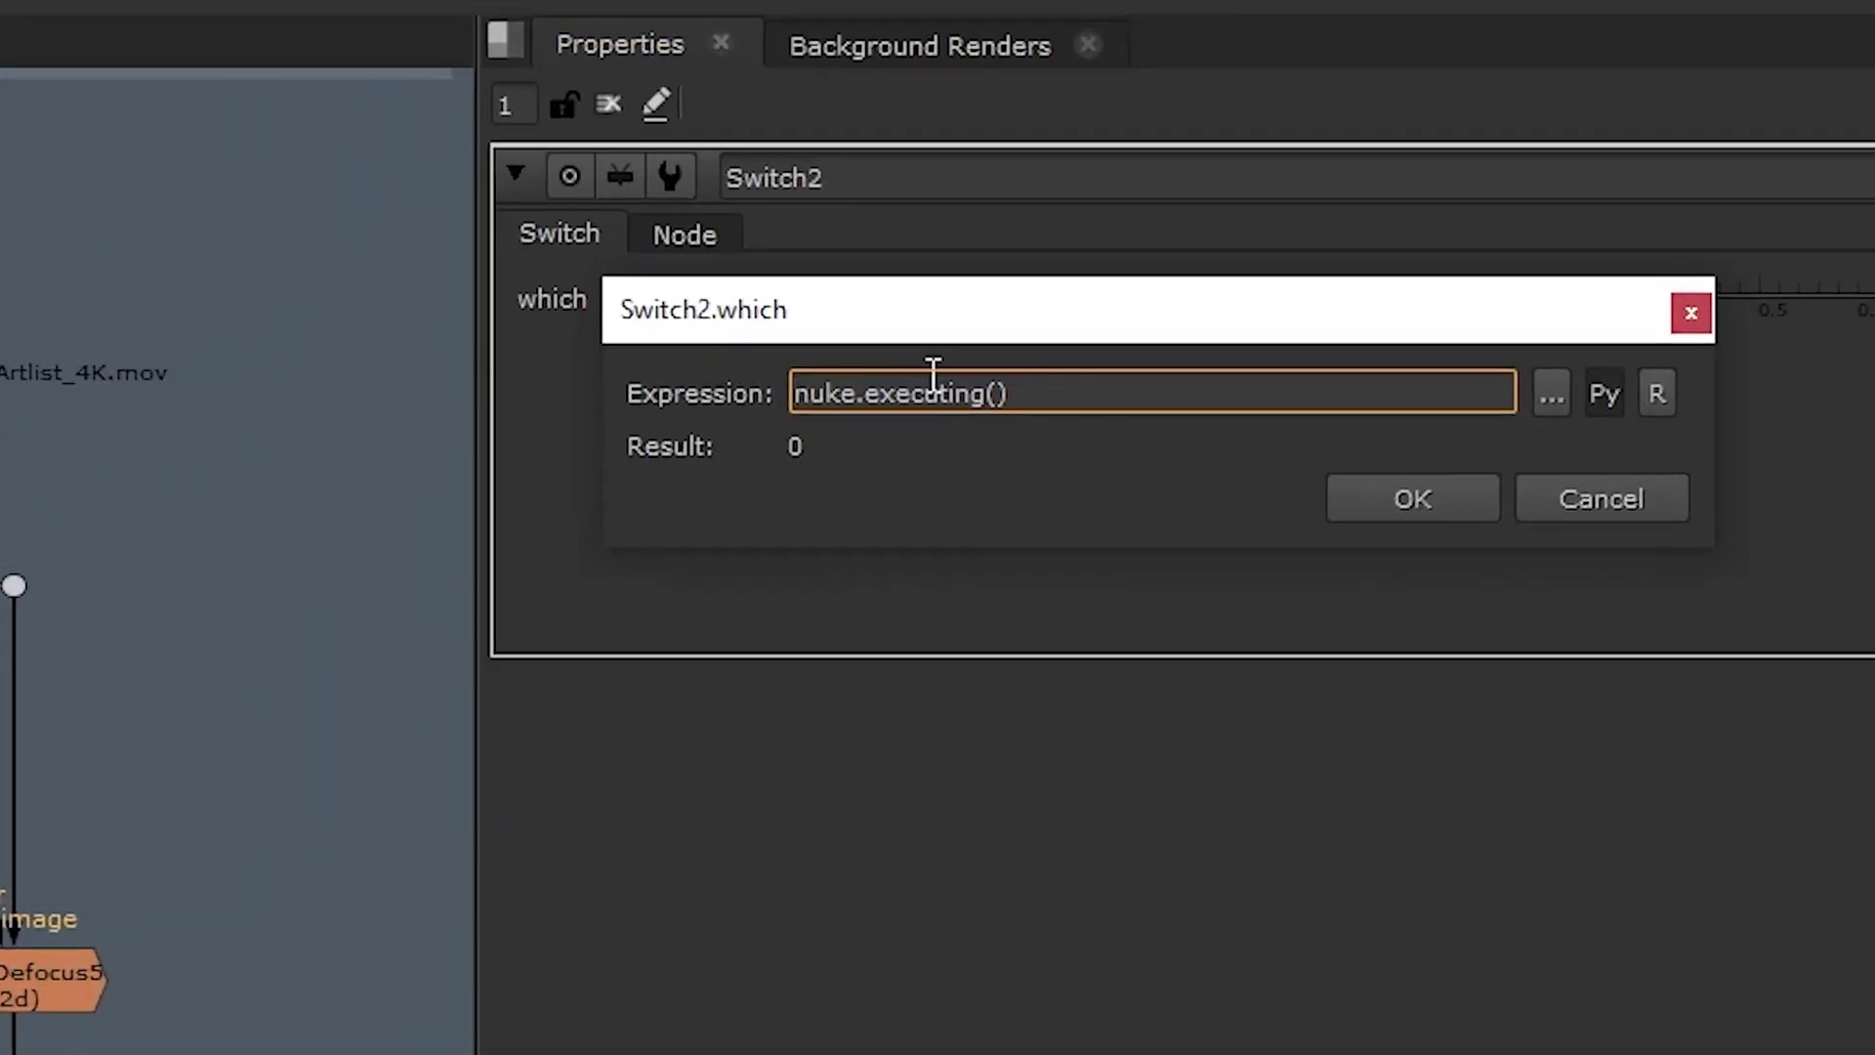
Try negating the expression as not nuke.executing(), restore it to nuke.executing() and accept it
text(not)
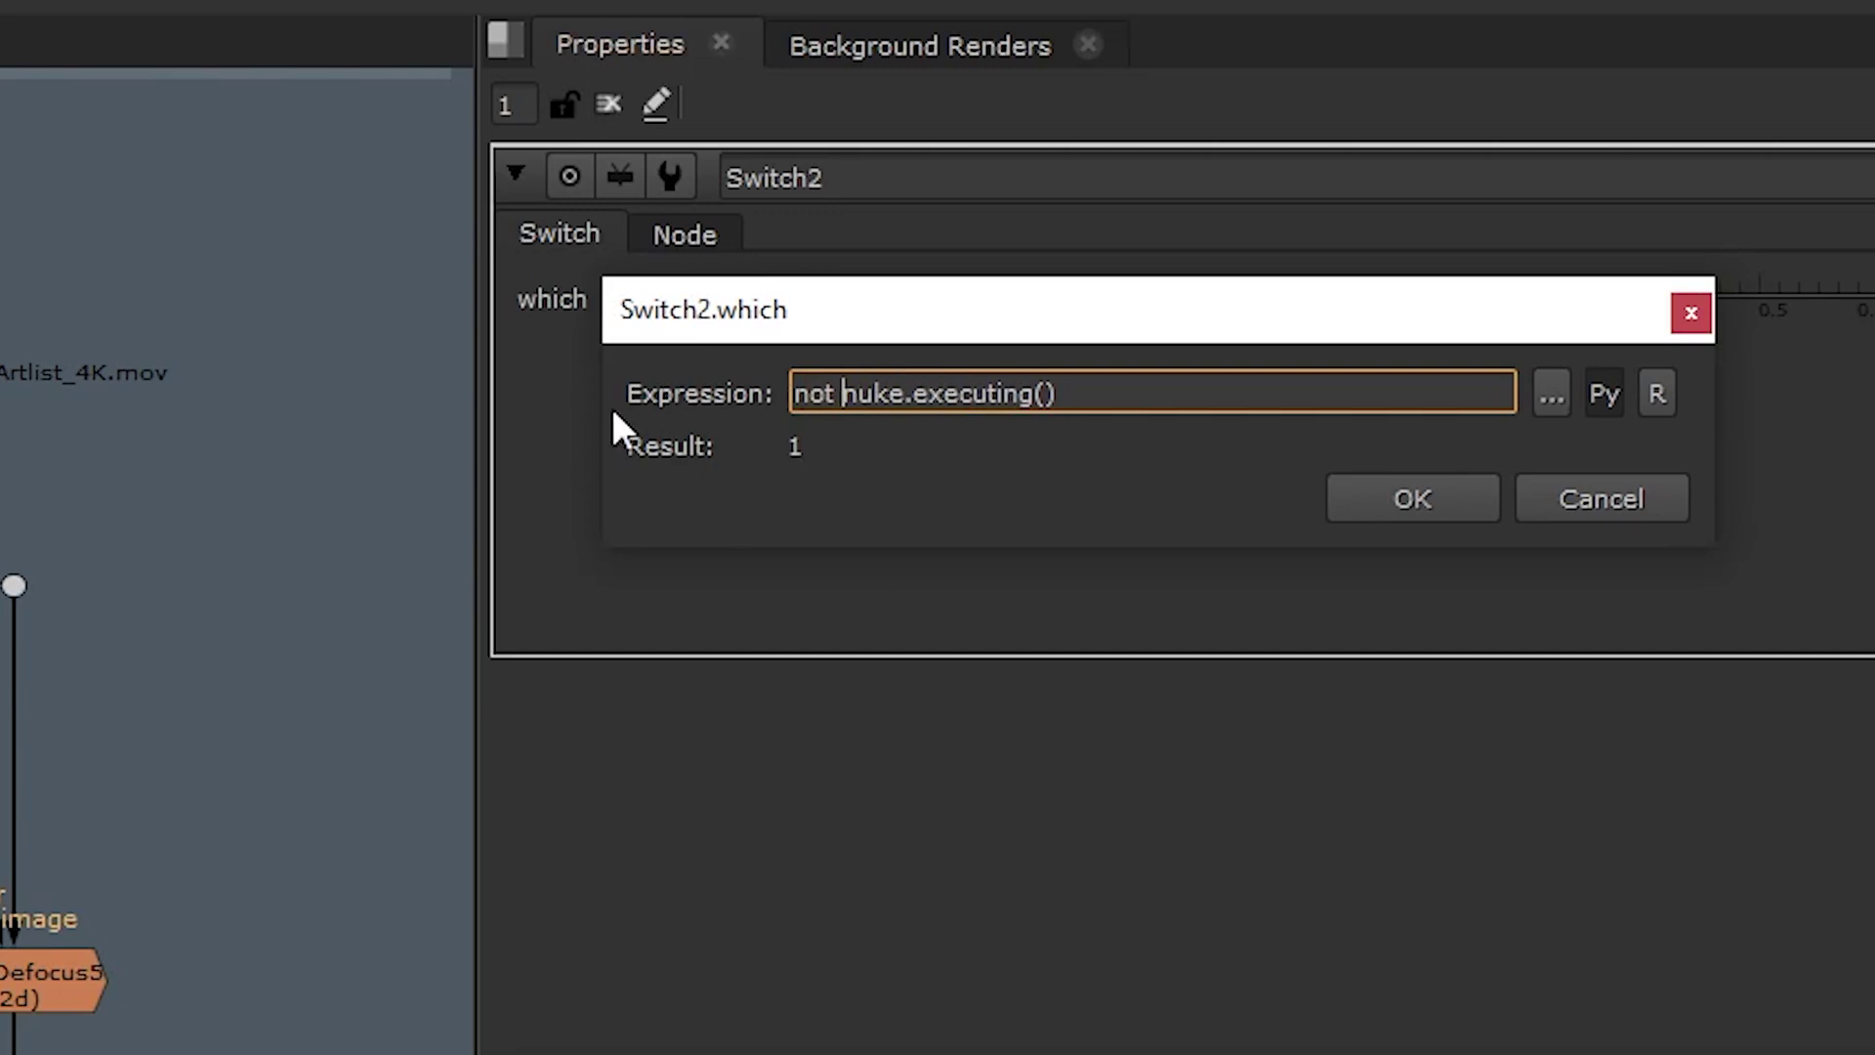
key(BackSpace)
key(BackSpace)
key(BackSpace)
key(BackSpace)
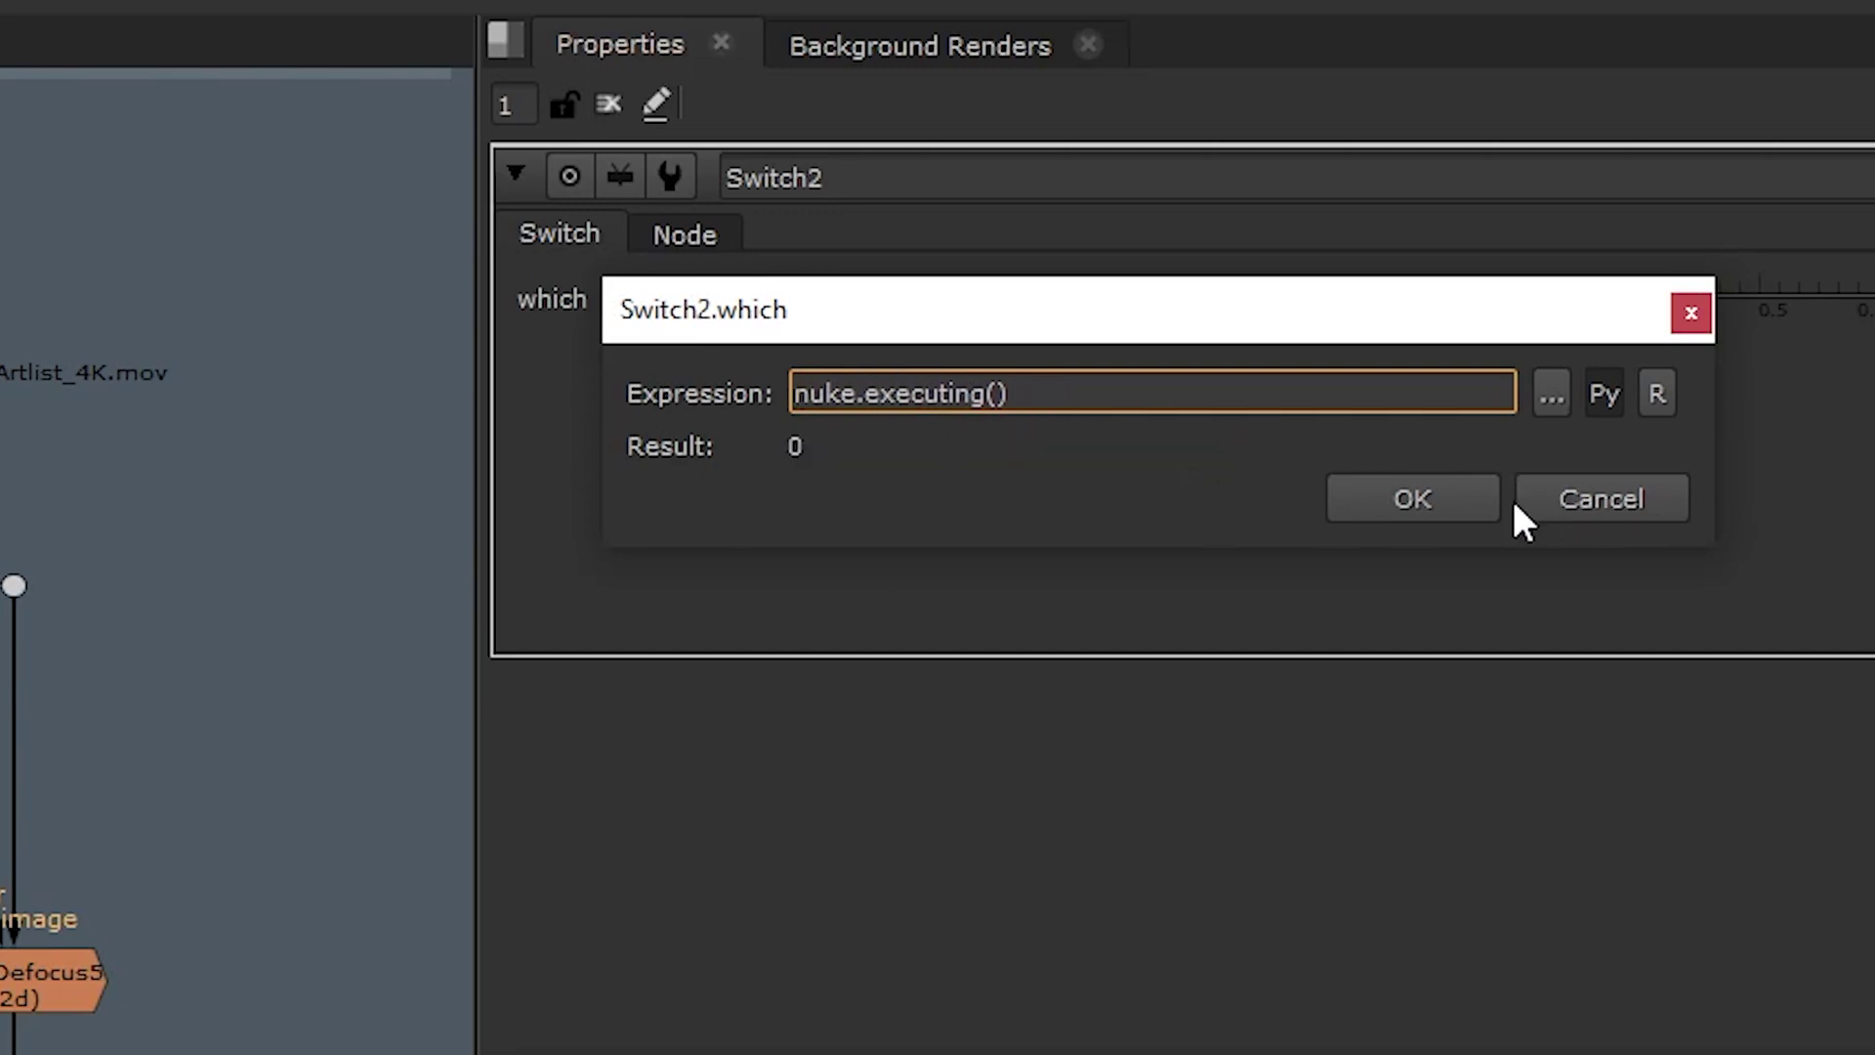
click(1445, 504)
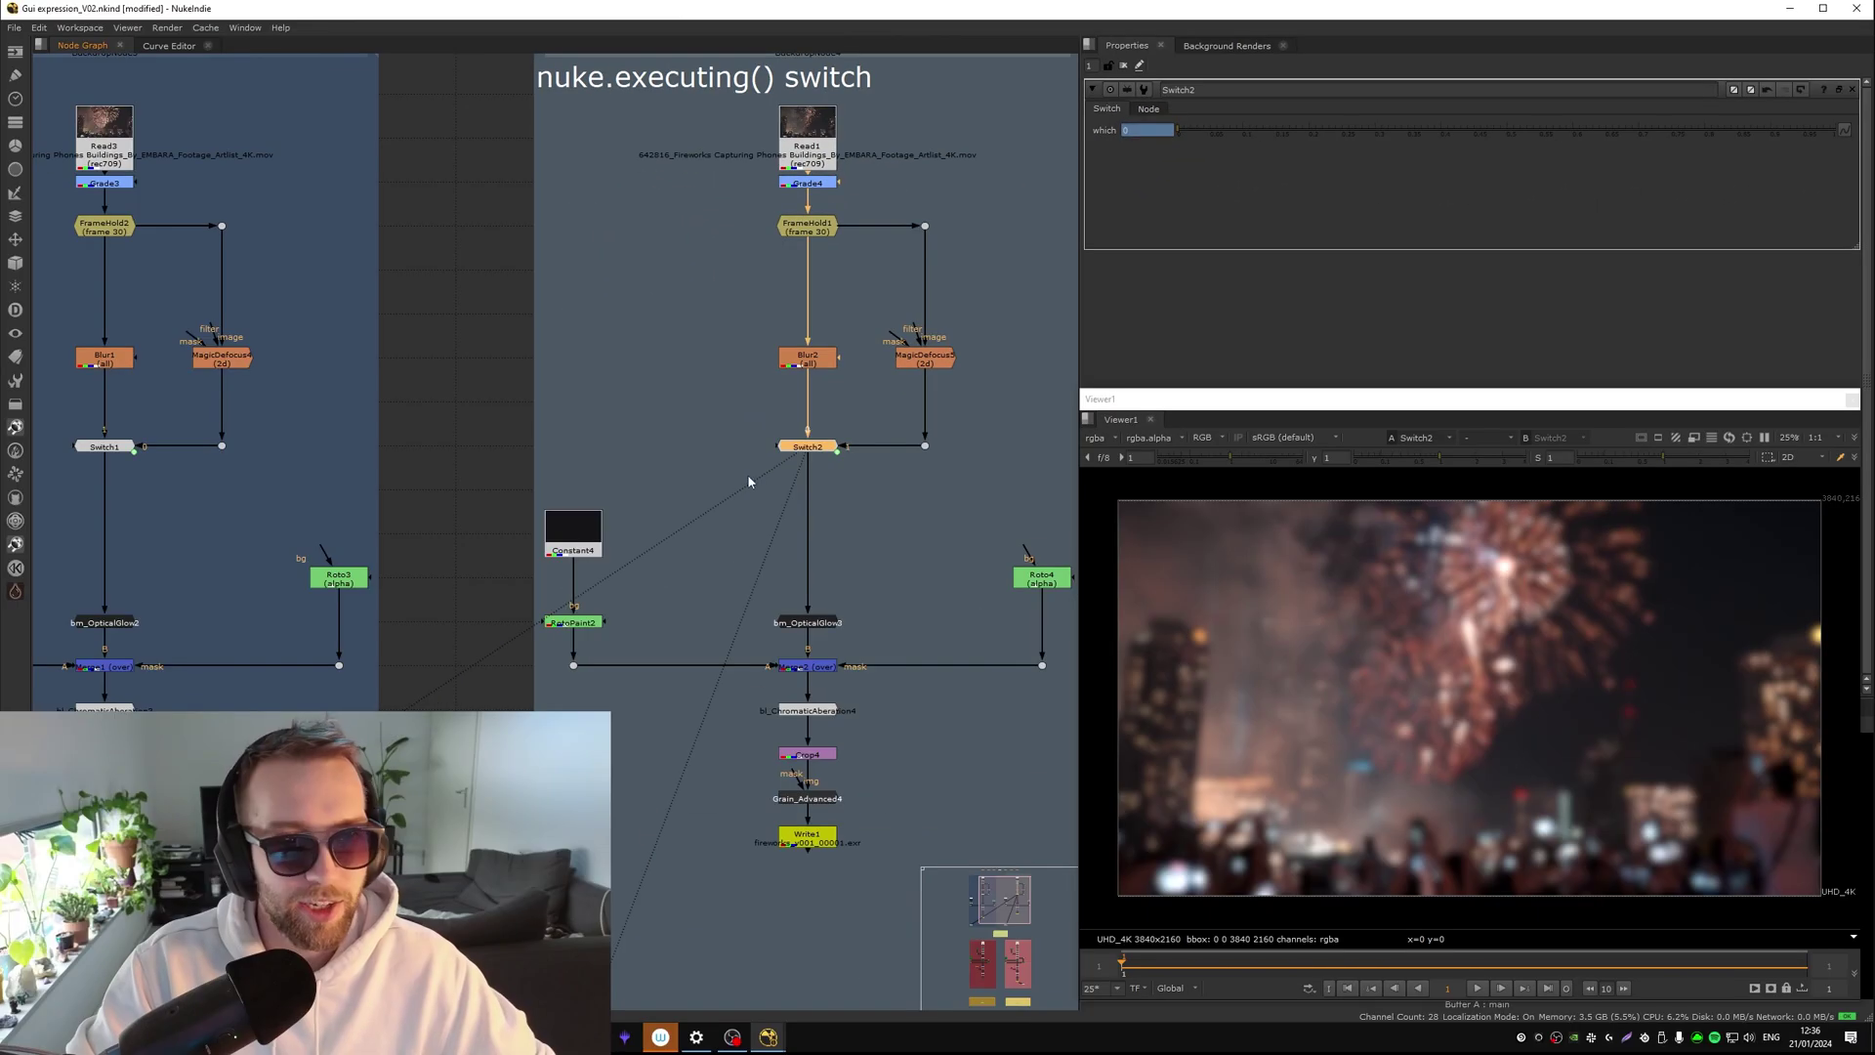
View the output of Blur2 and compare it with the output of Switch2
click(796, 362)
key(1)
click(833, 394)
click(810, 446)
key(1)
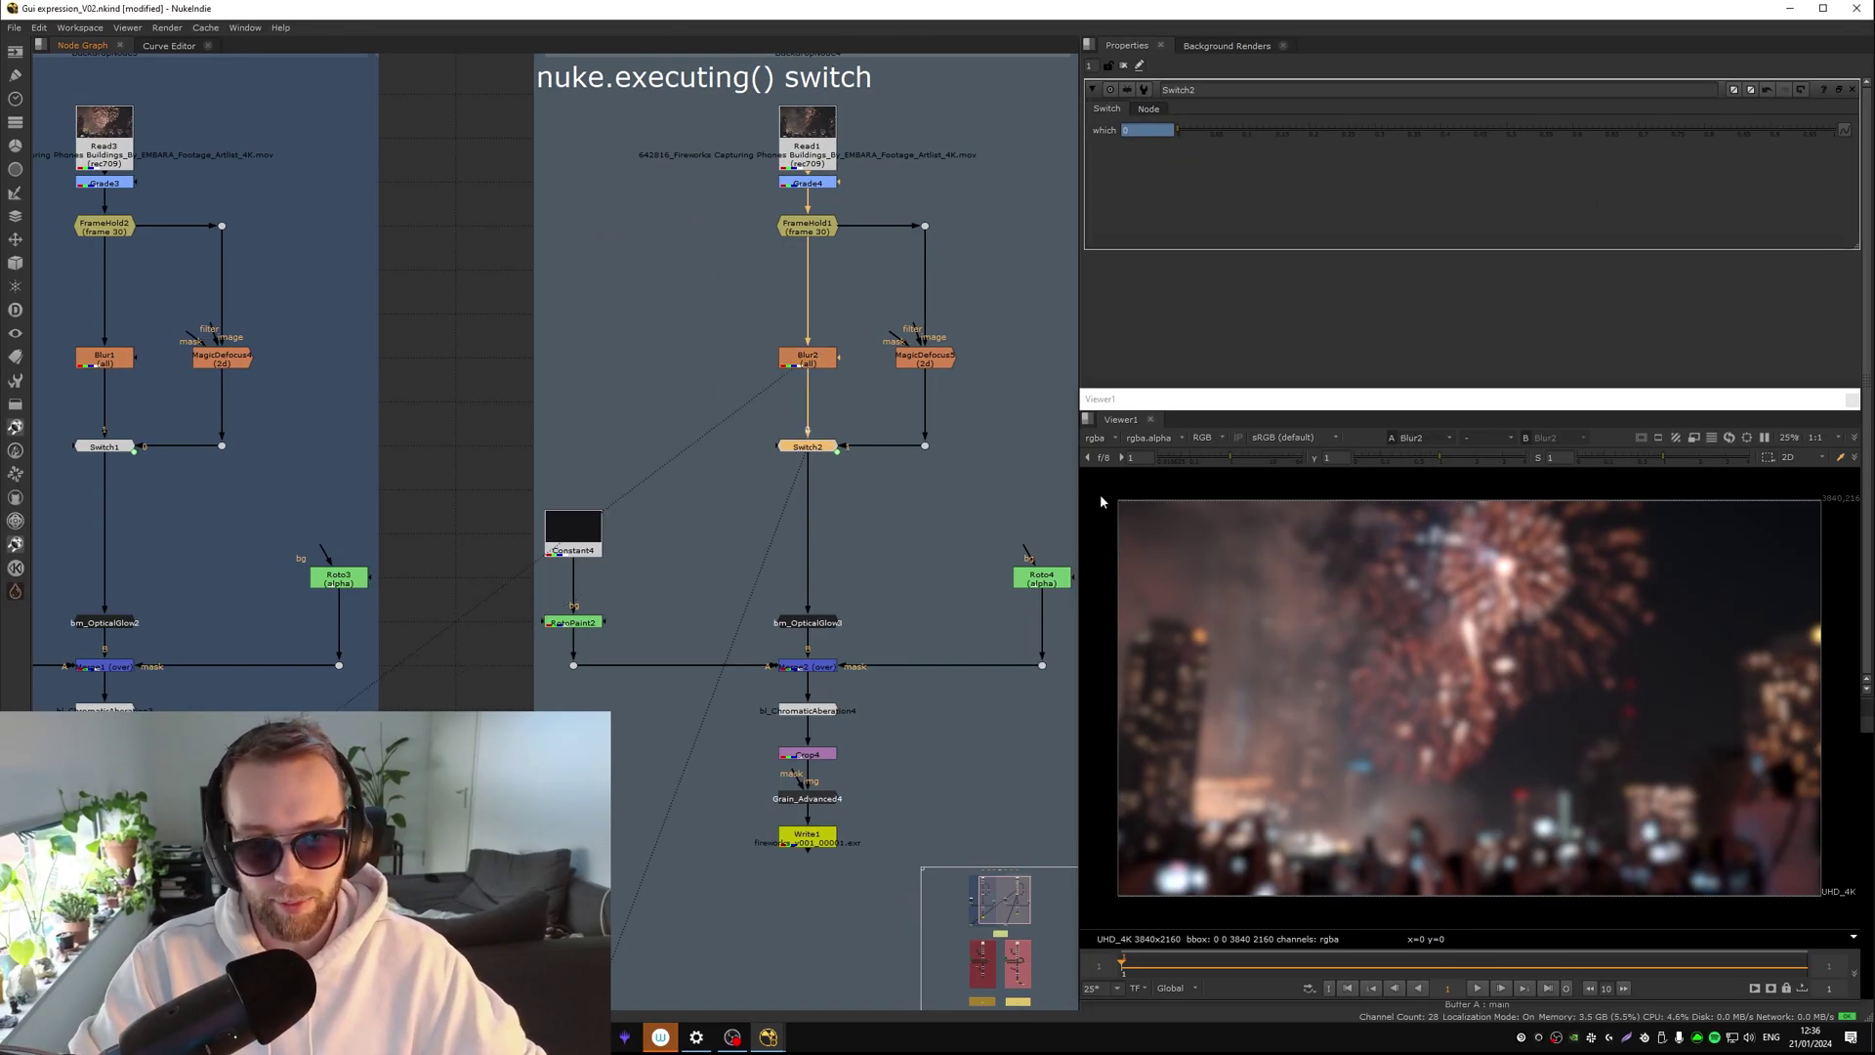
View the output of Grain_Advanced4, and open the Write1 properties and view that node's output
click(820, 559)
key(1)
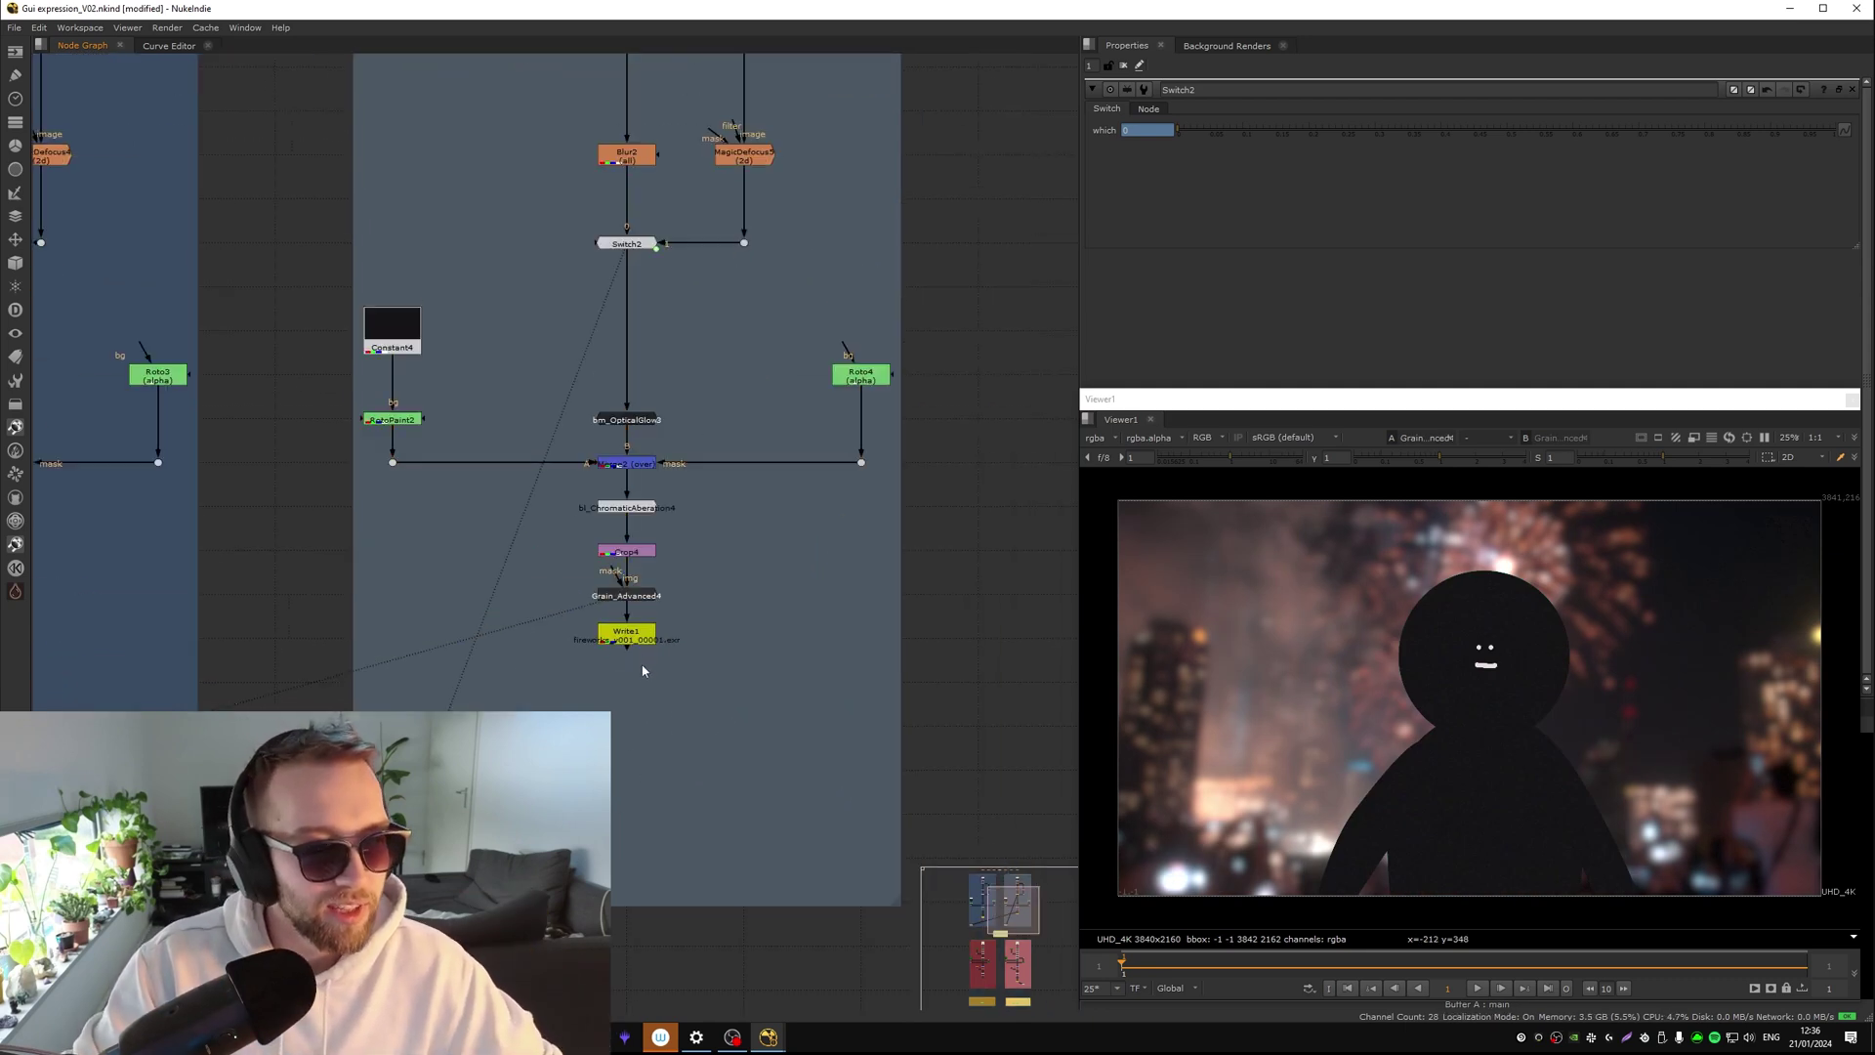
double_click(637, 660)
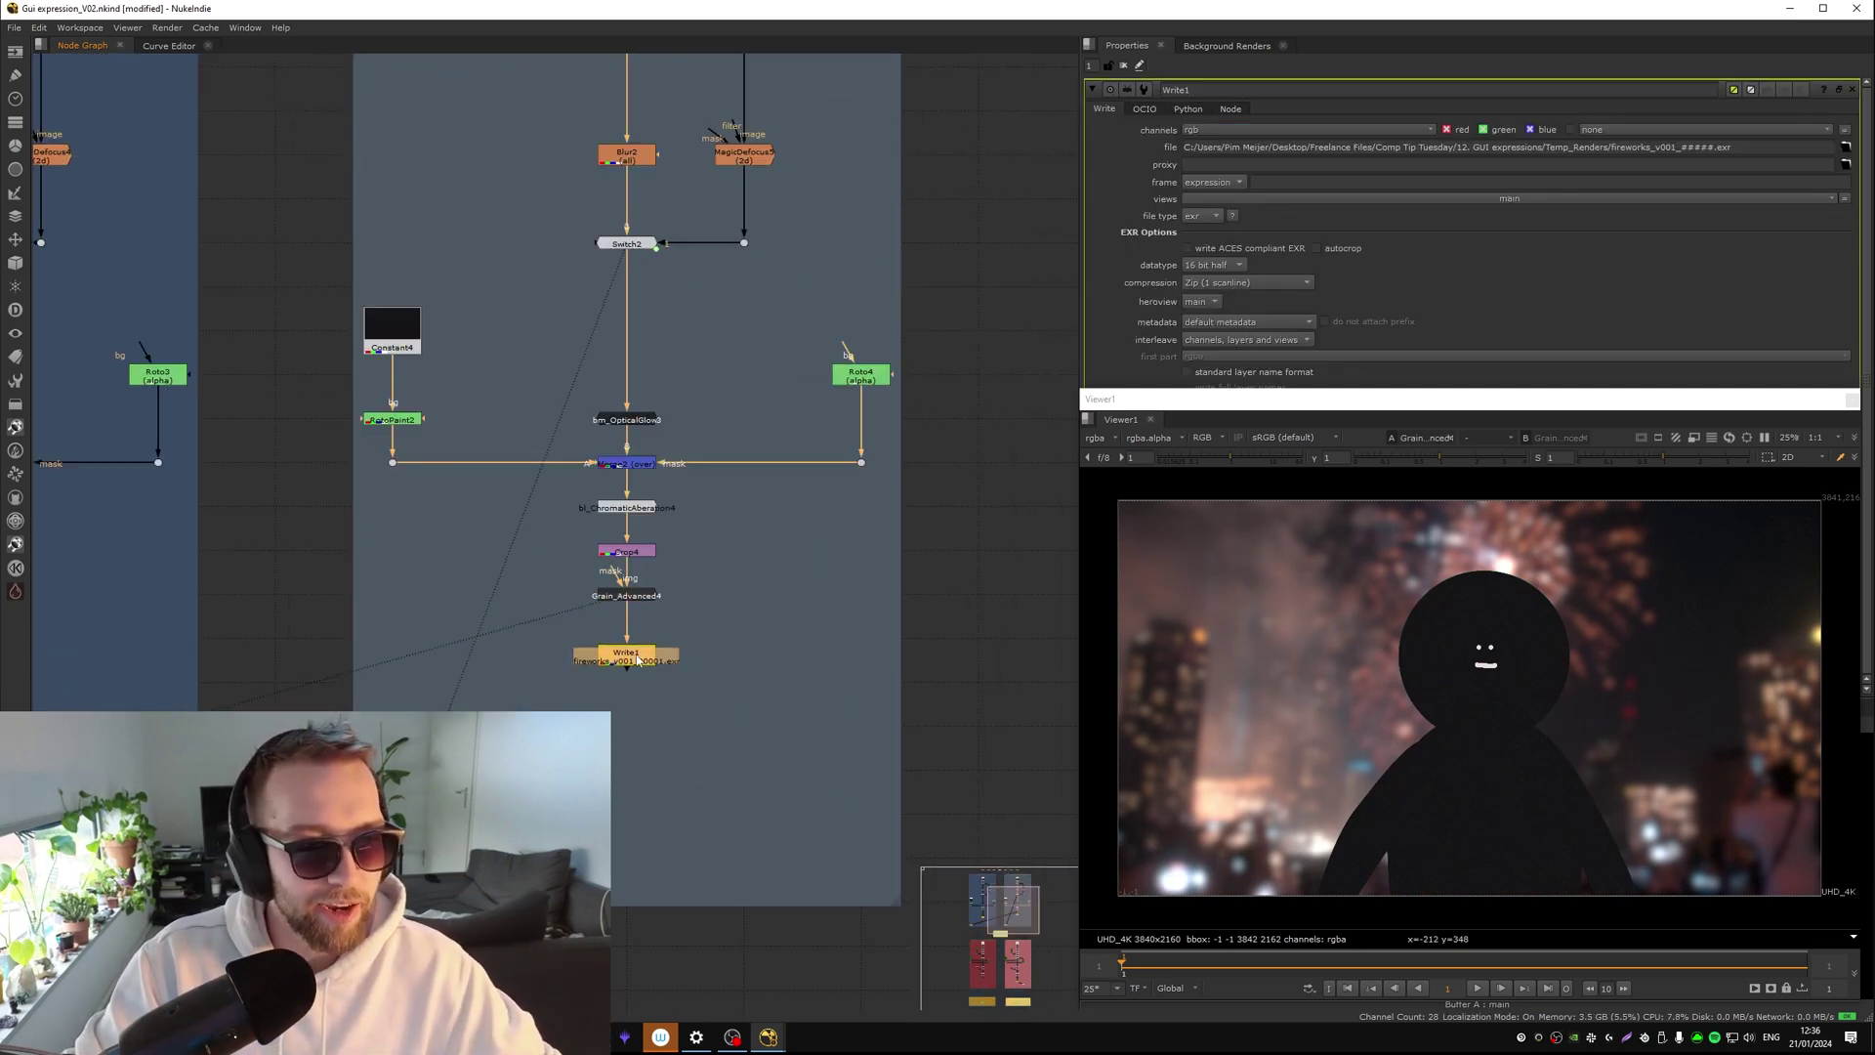
key(1)
Render frame 1 from Write1 to the fireworks_v001 EXR sequence, moving the floating viewer clear of the render settings and back
drag(1327, 398, 1216, 662)
click(1238, 552)
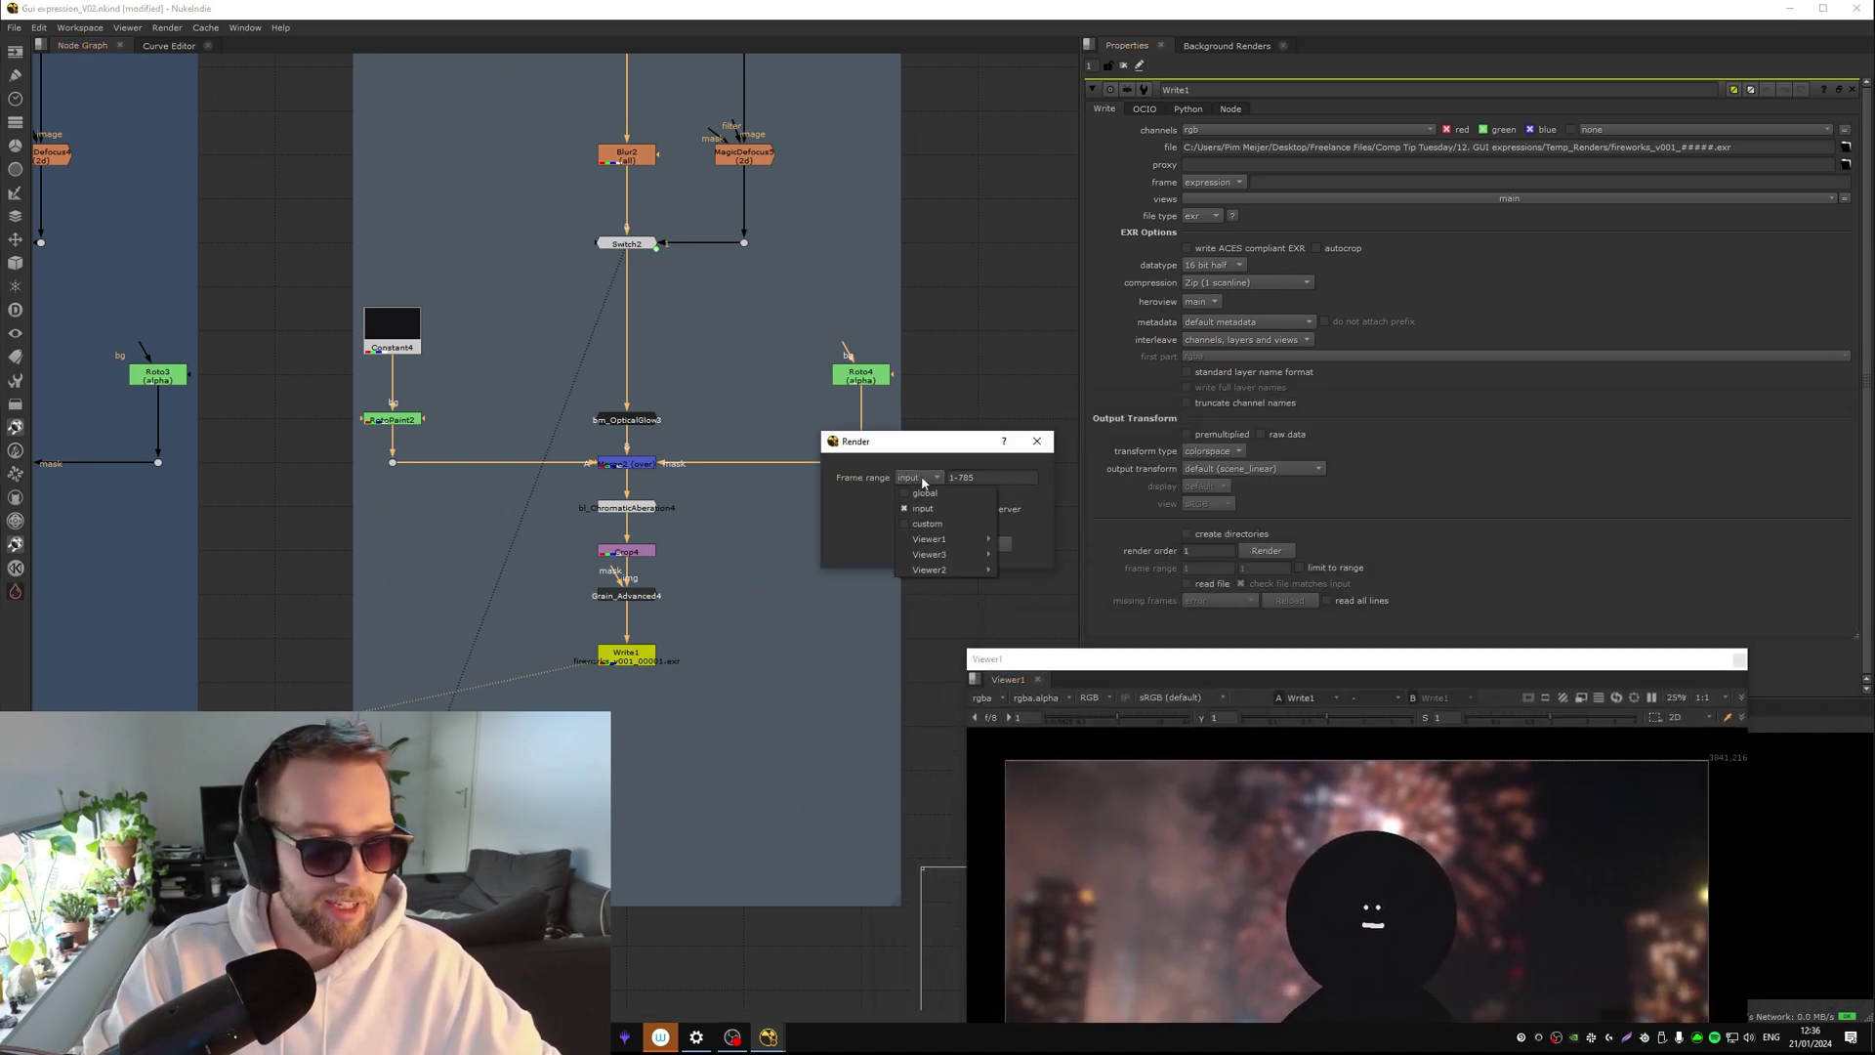
click(923, 544)
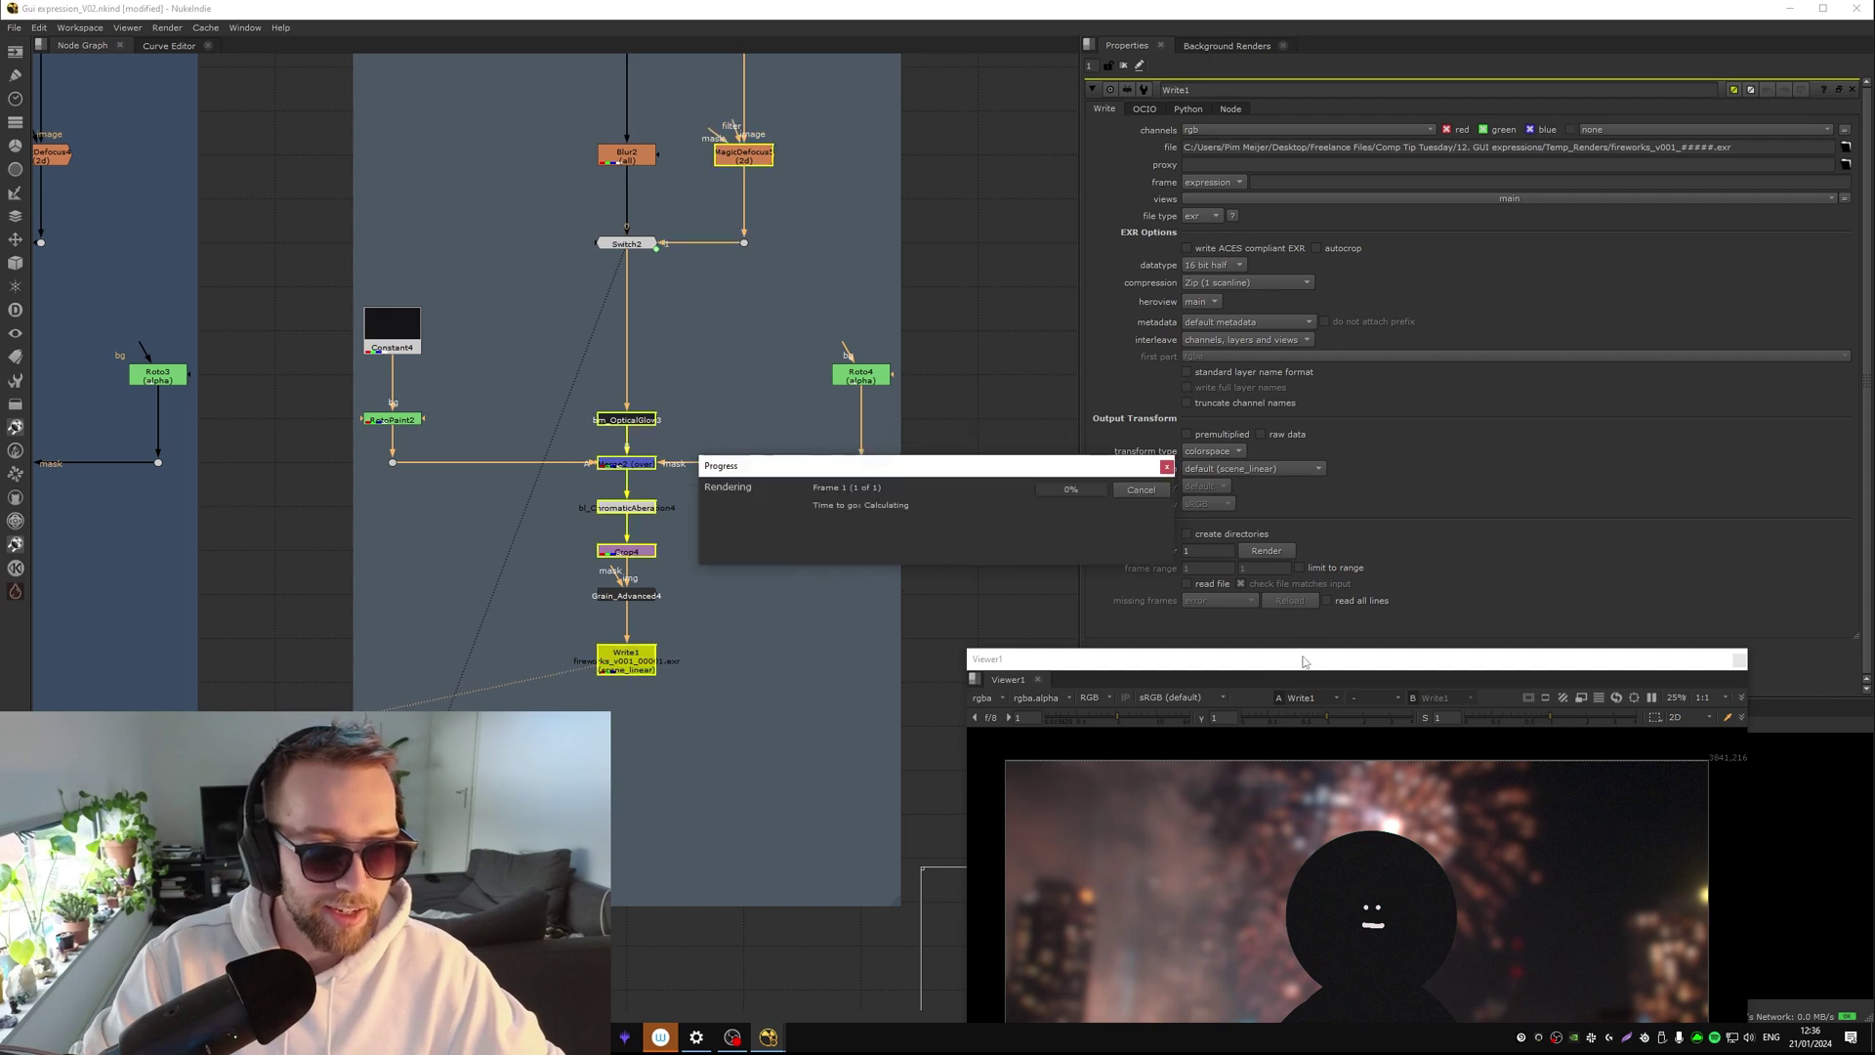
drag(1307, 659, 1432, 428)
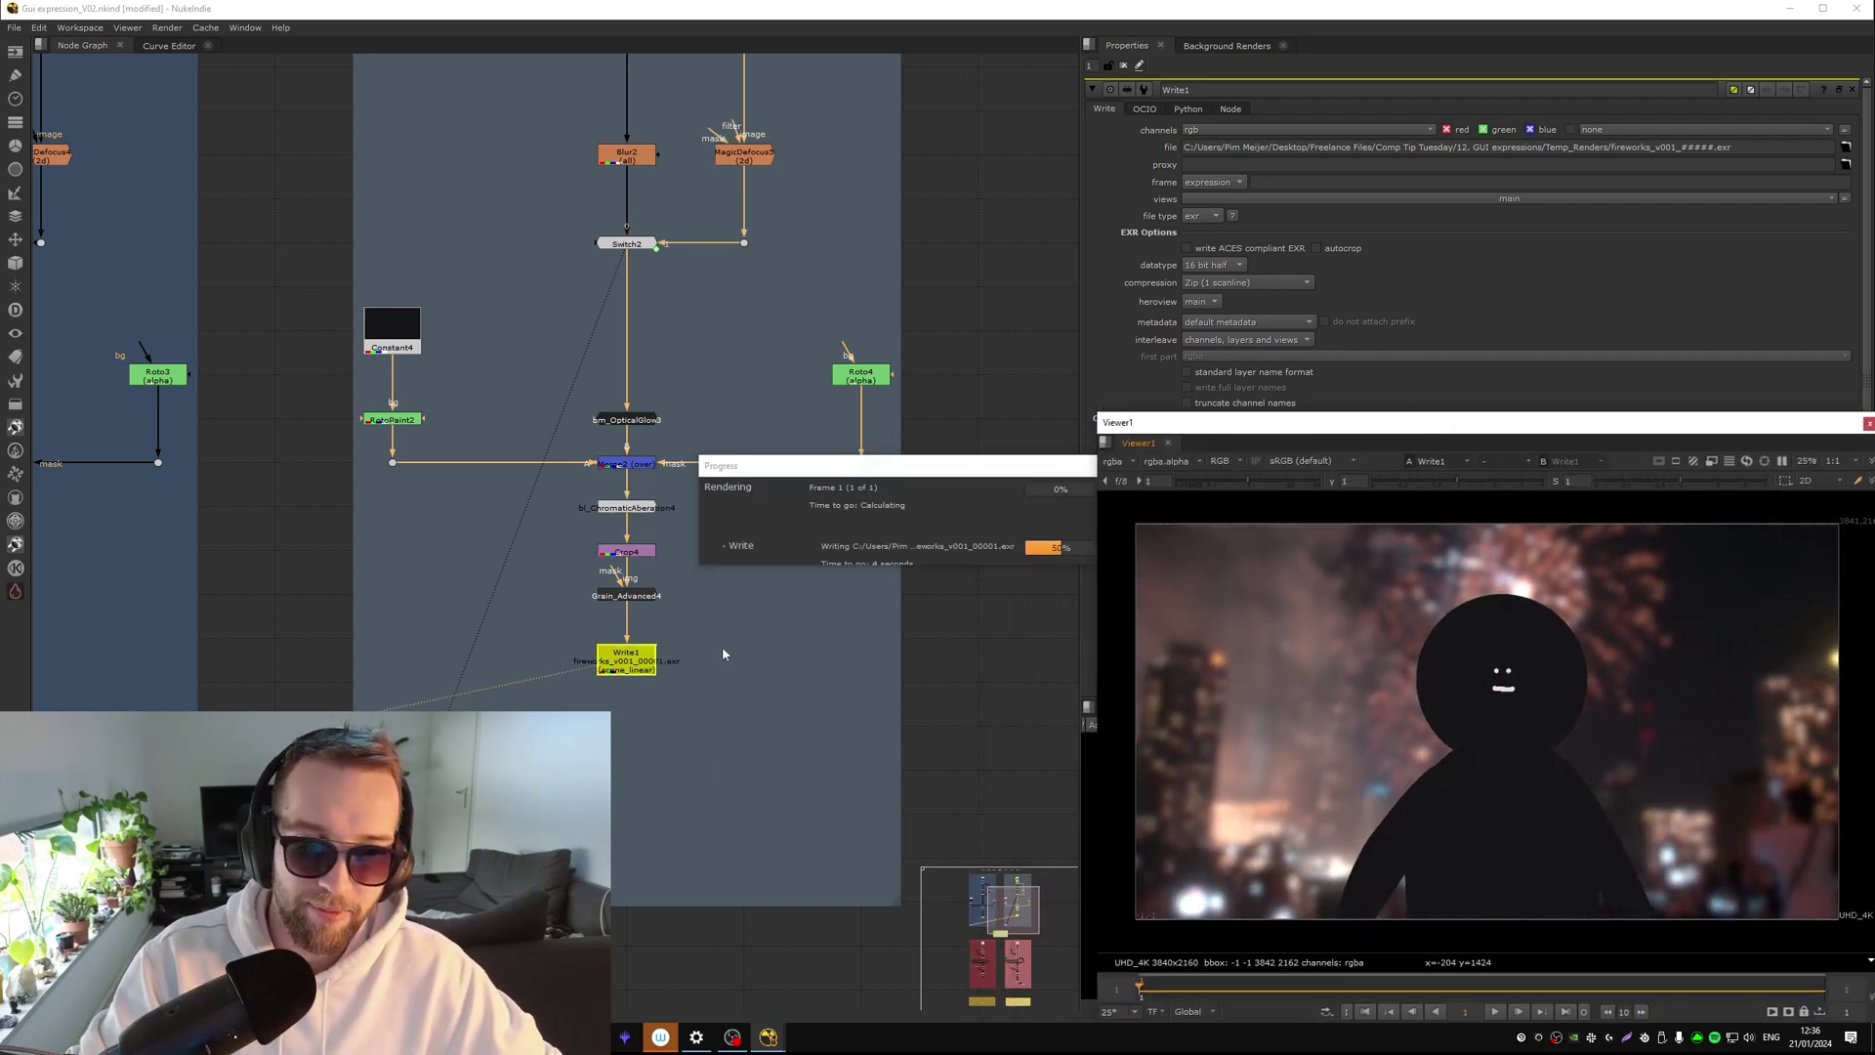
Read in the rendered fireworks_v001_00001.exr, place its Read node beside Write1 and view it
click(625, 658)
key(r)
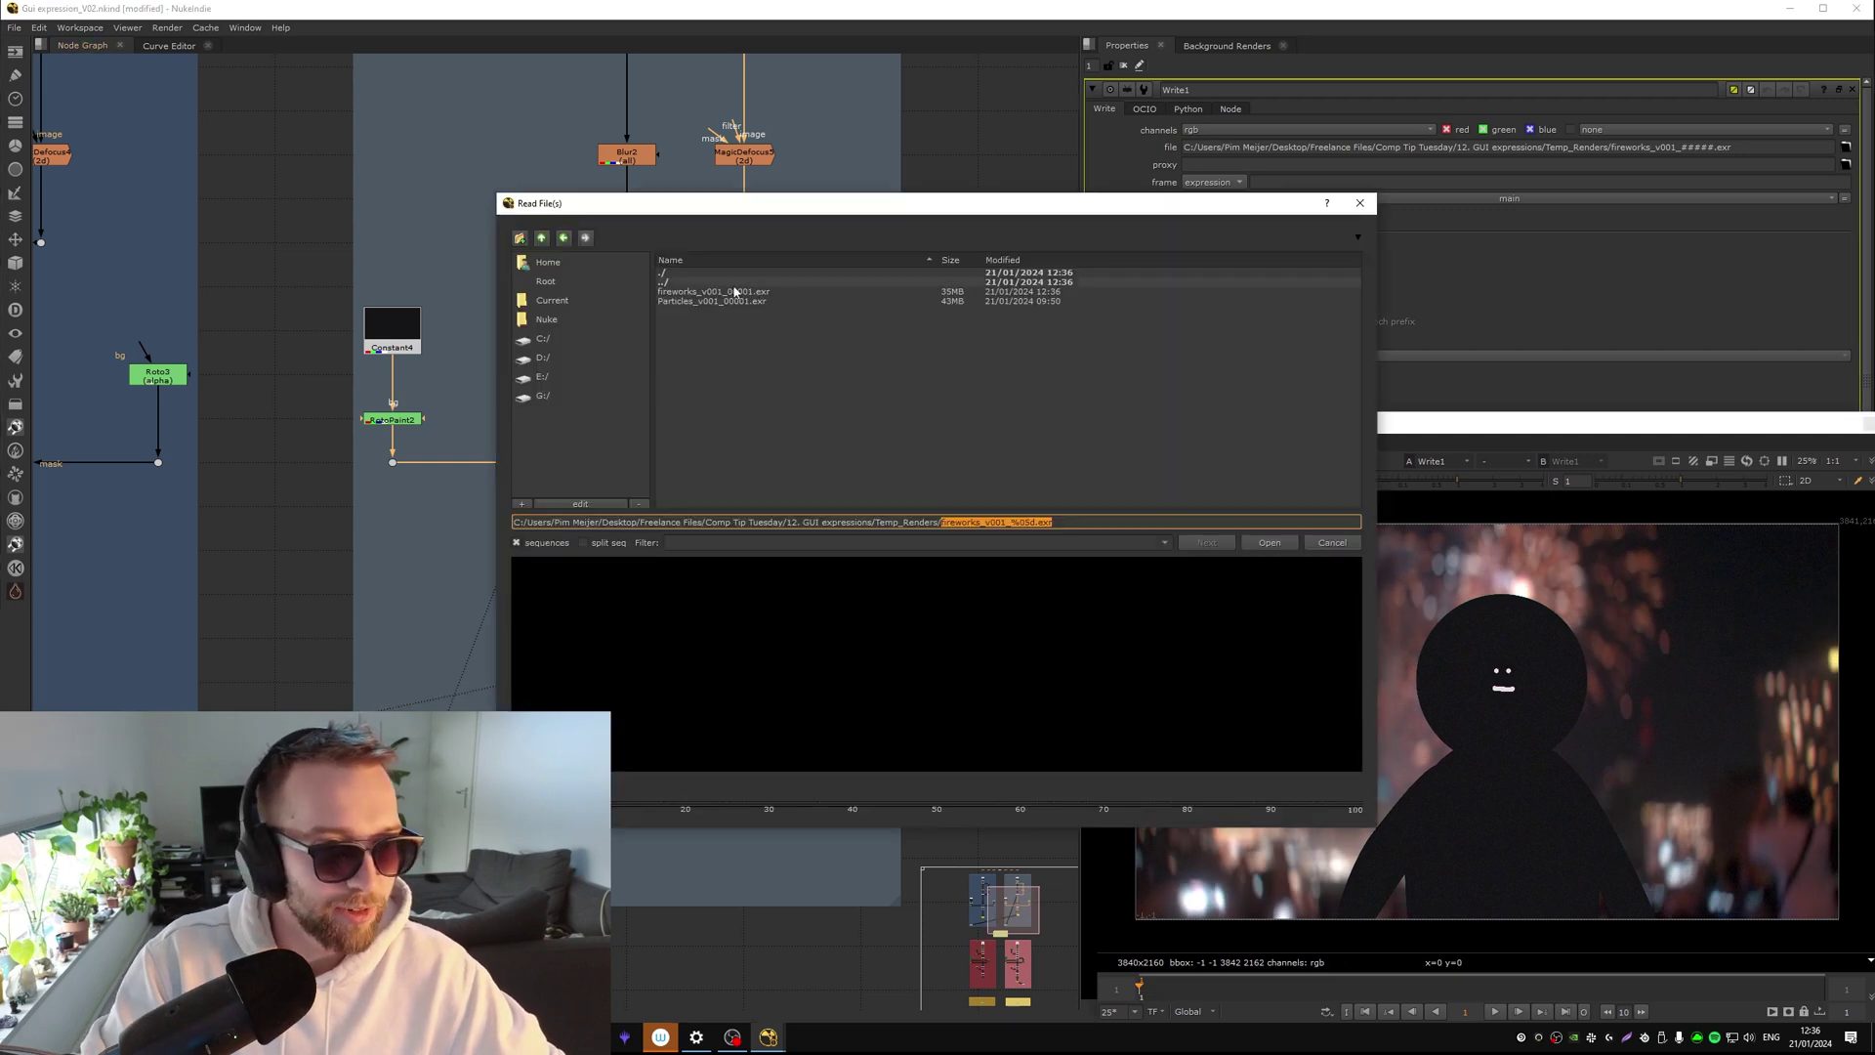
double_click(739, 292)
drag(625, 698, 763, 667)
key(1)
Compare the rendered fireworks image with the live output of Write1 in the viewer
click(611, 676)
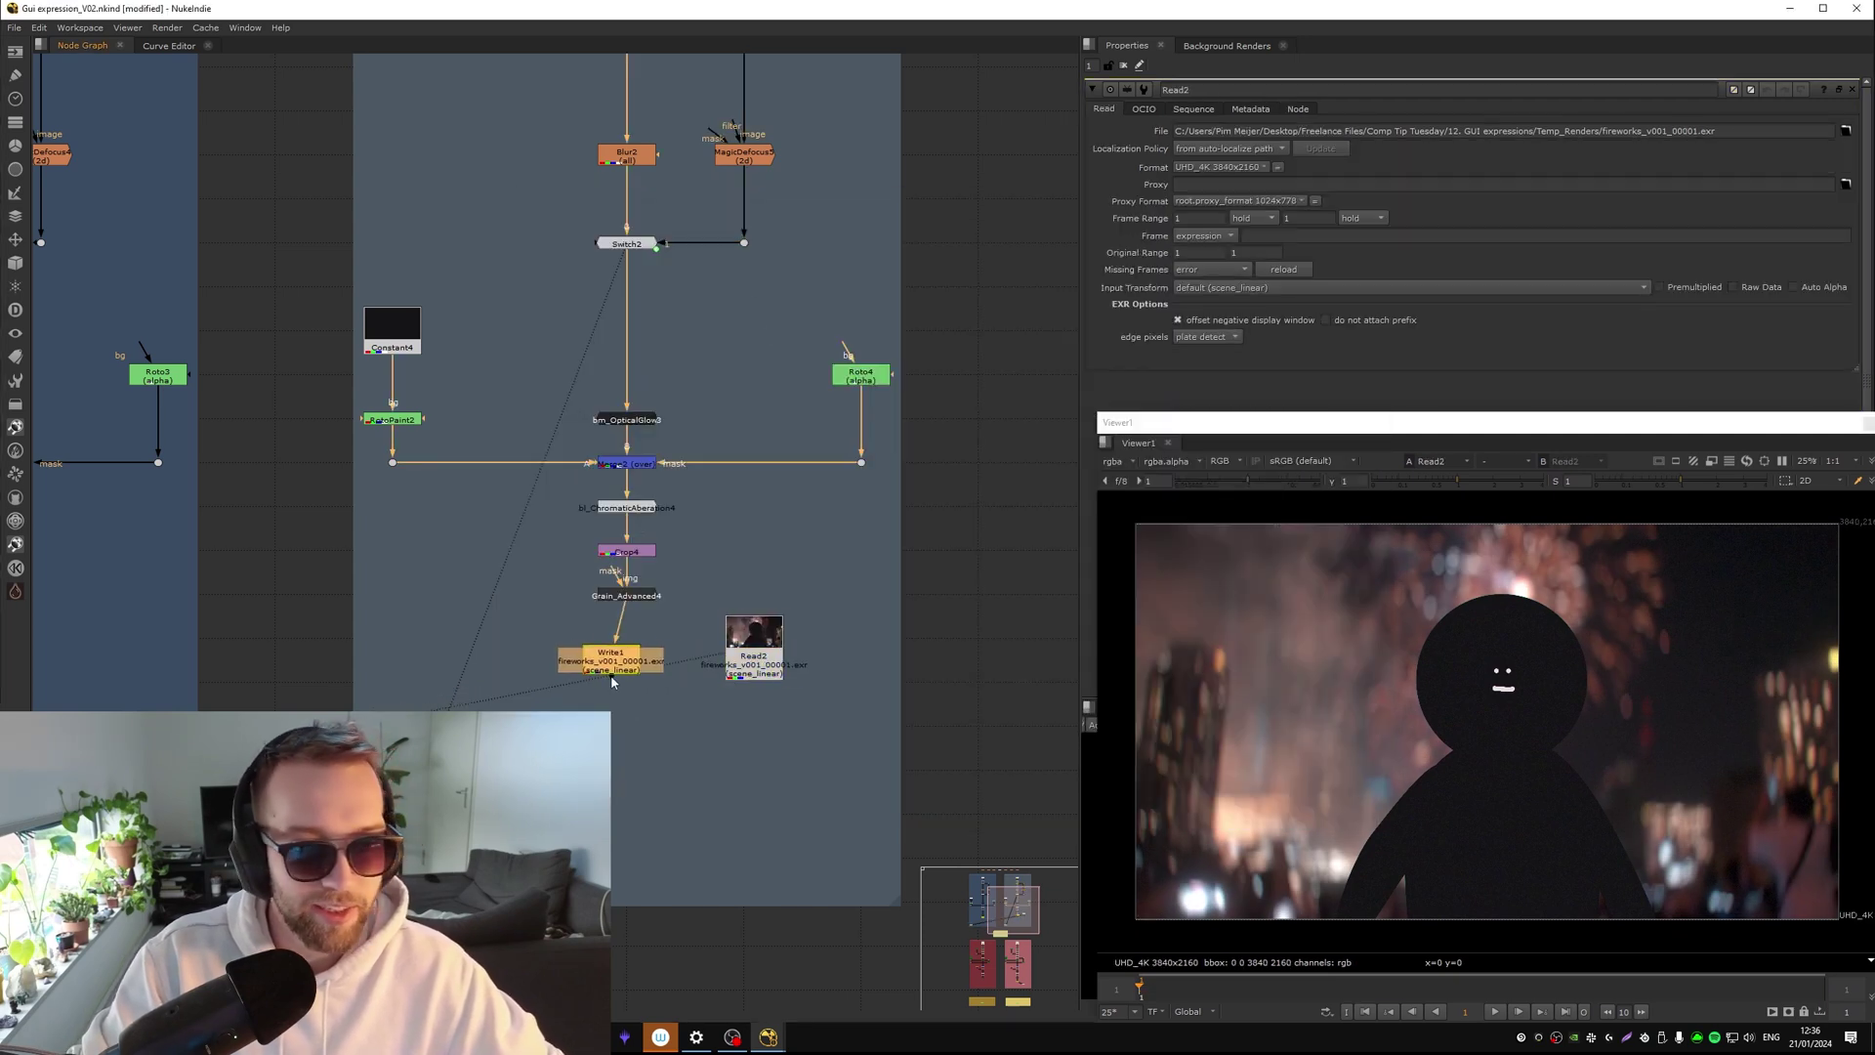
scroll(1651, 571, up, 2)
middle_drag(1560, 563, 1174, 499)
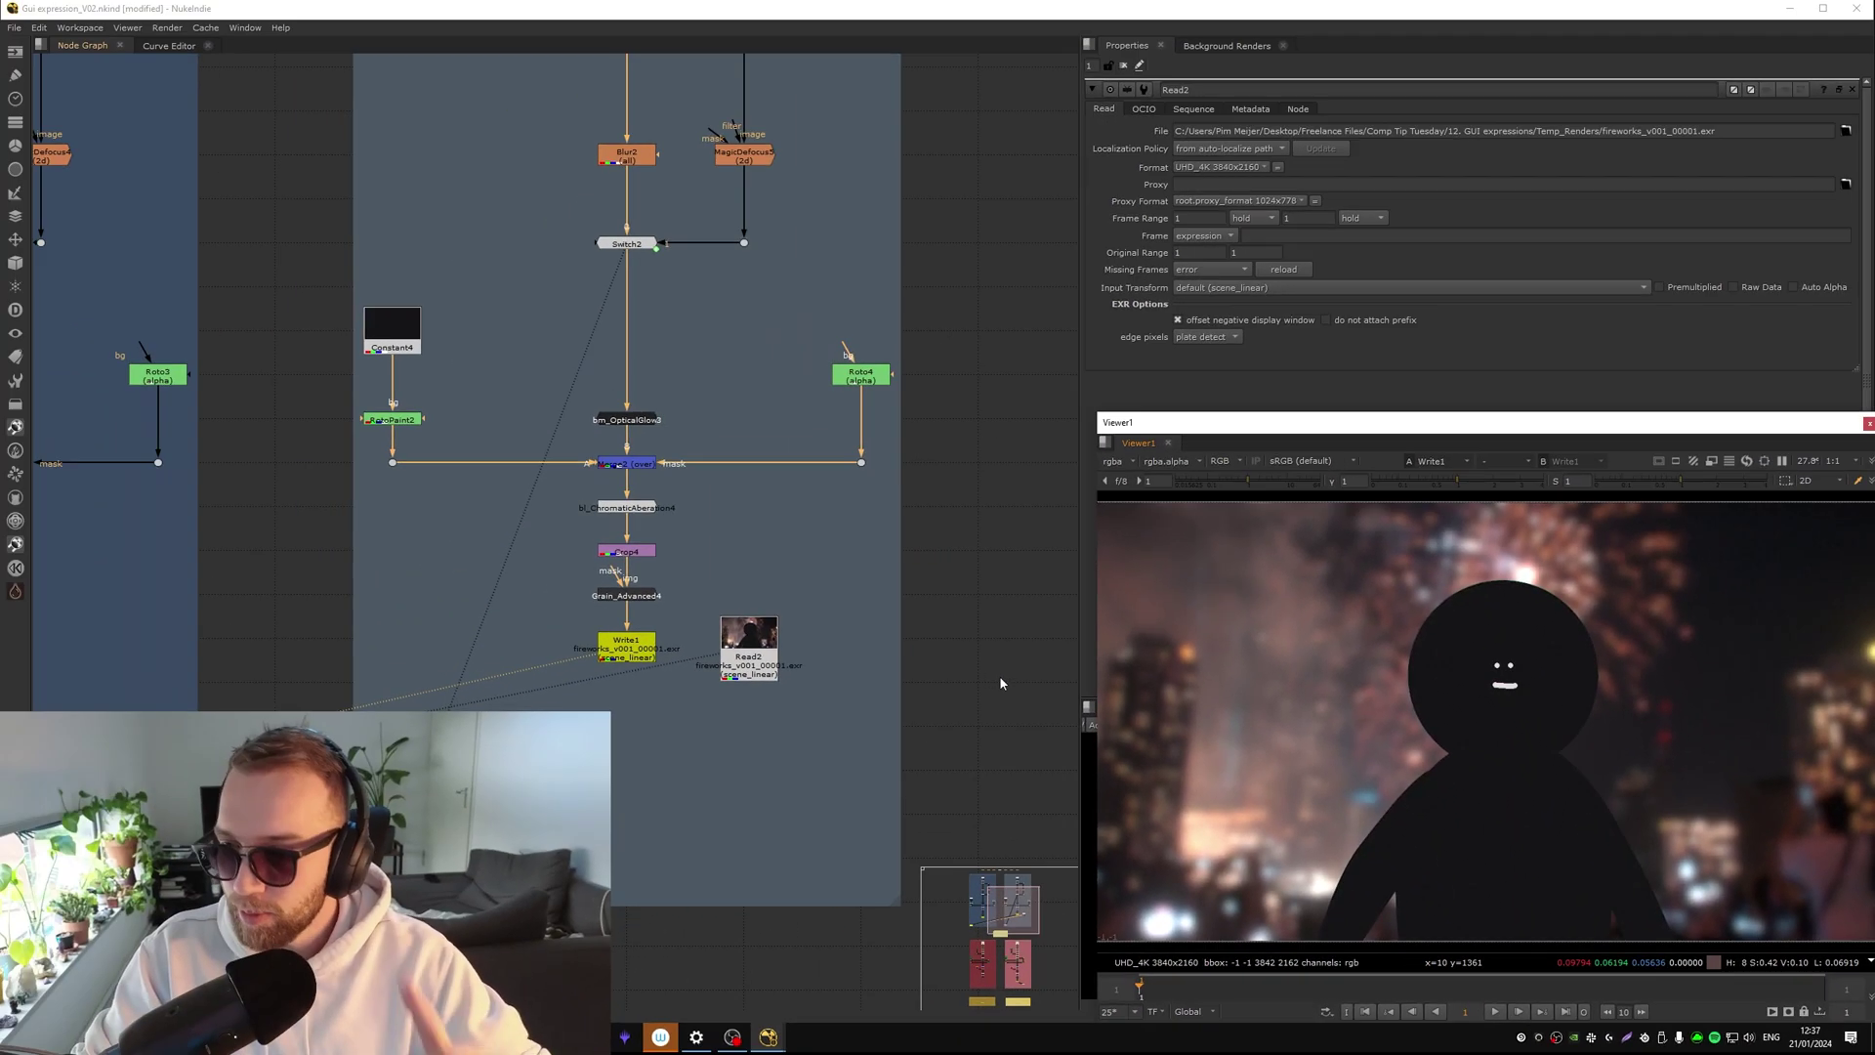
Open the properties of Switch2 in the nuke.executing() switch group
middle_drag(639, 702, 858, 463)
scroll(858, 463, down, 5)
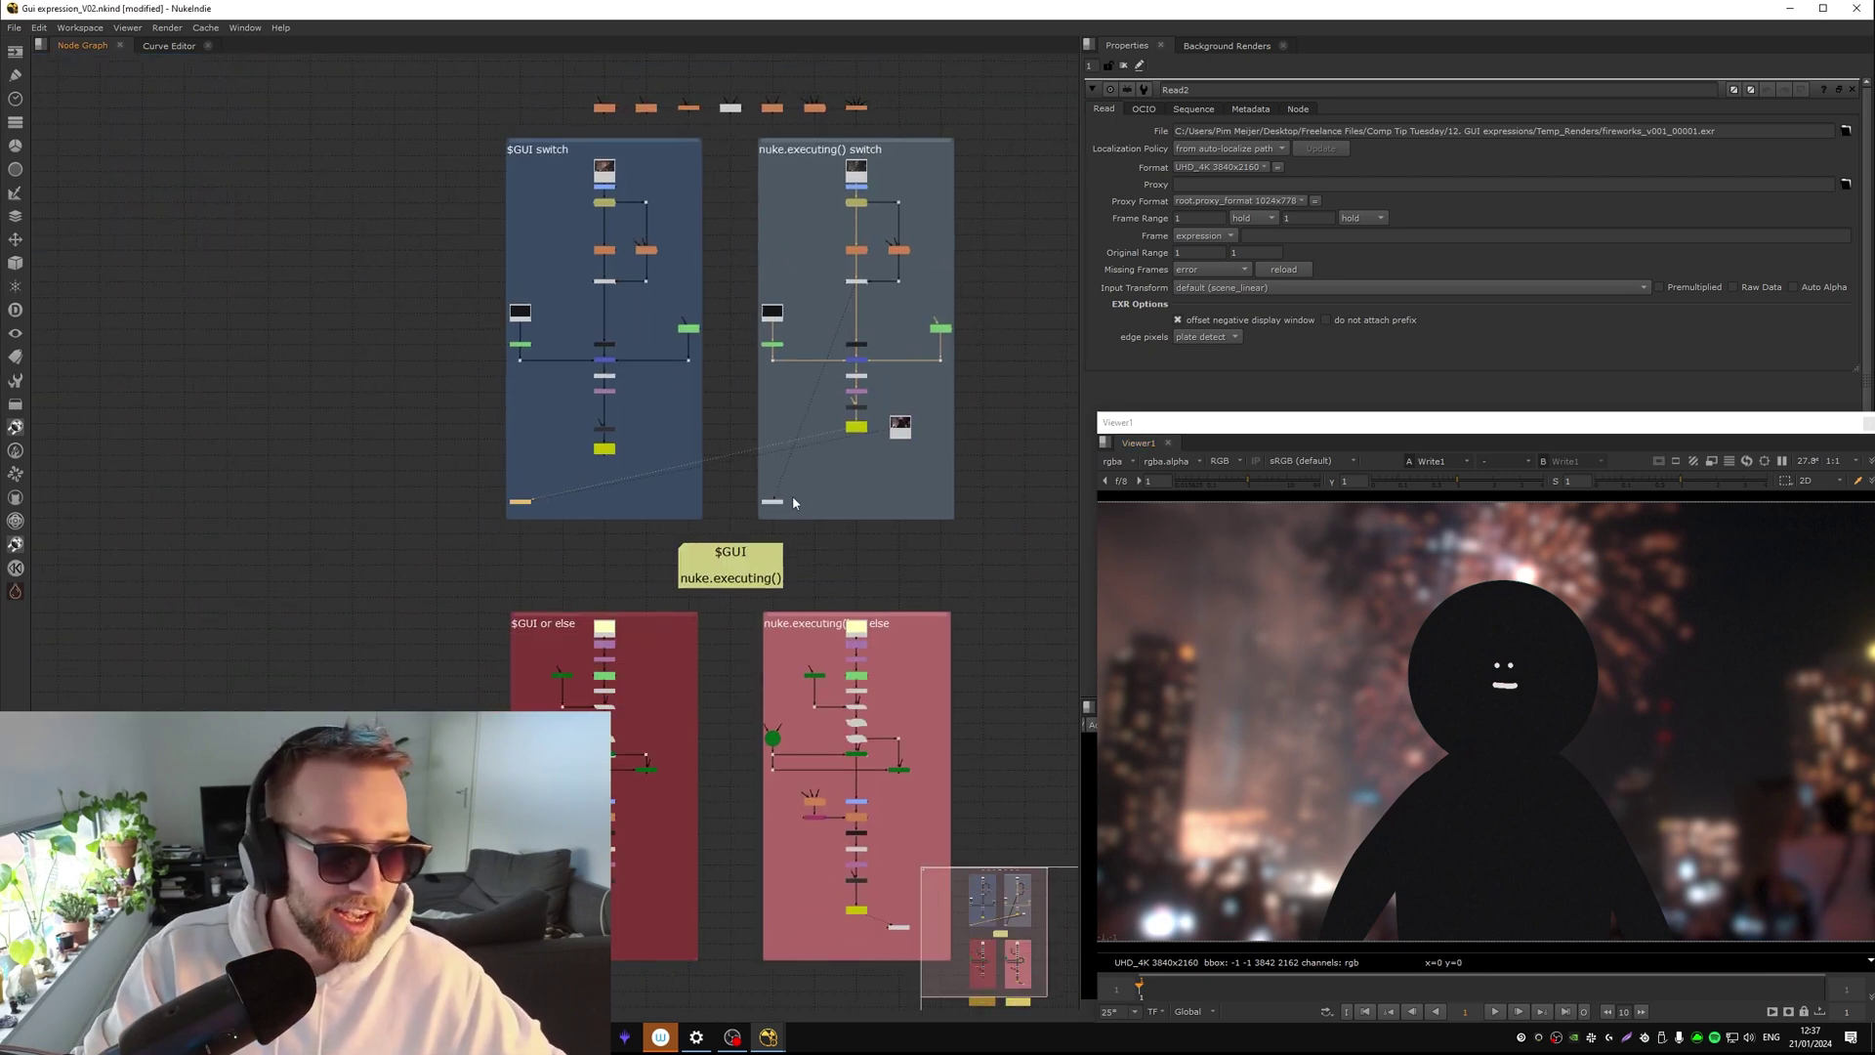
middle_drag(762, 595, 730, 696)
scroll(821, 372, up, 5)
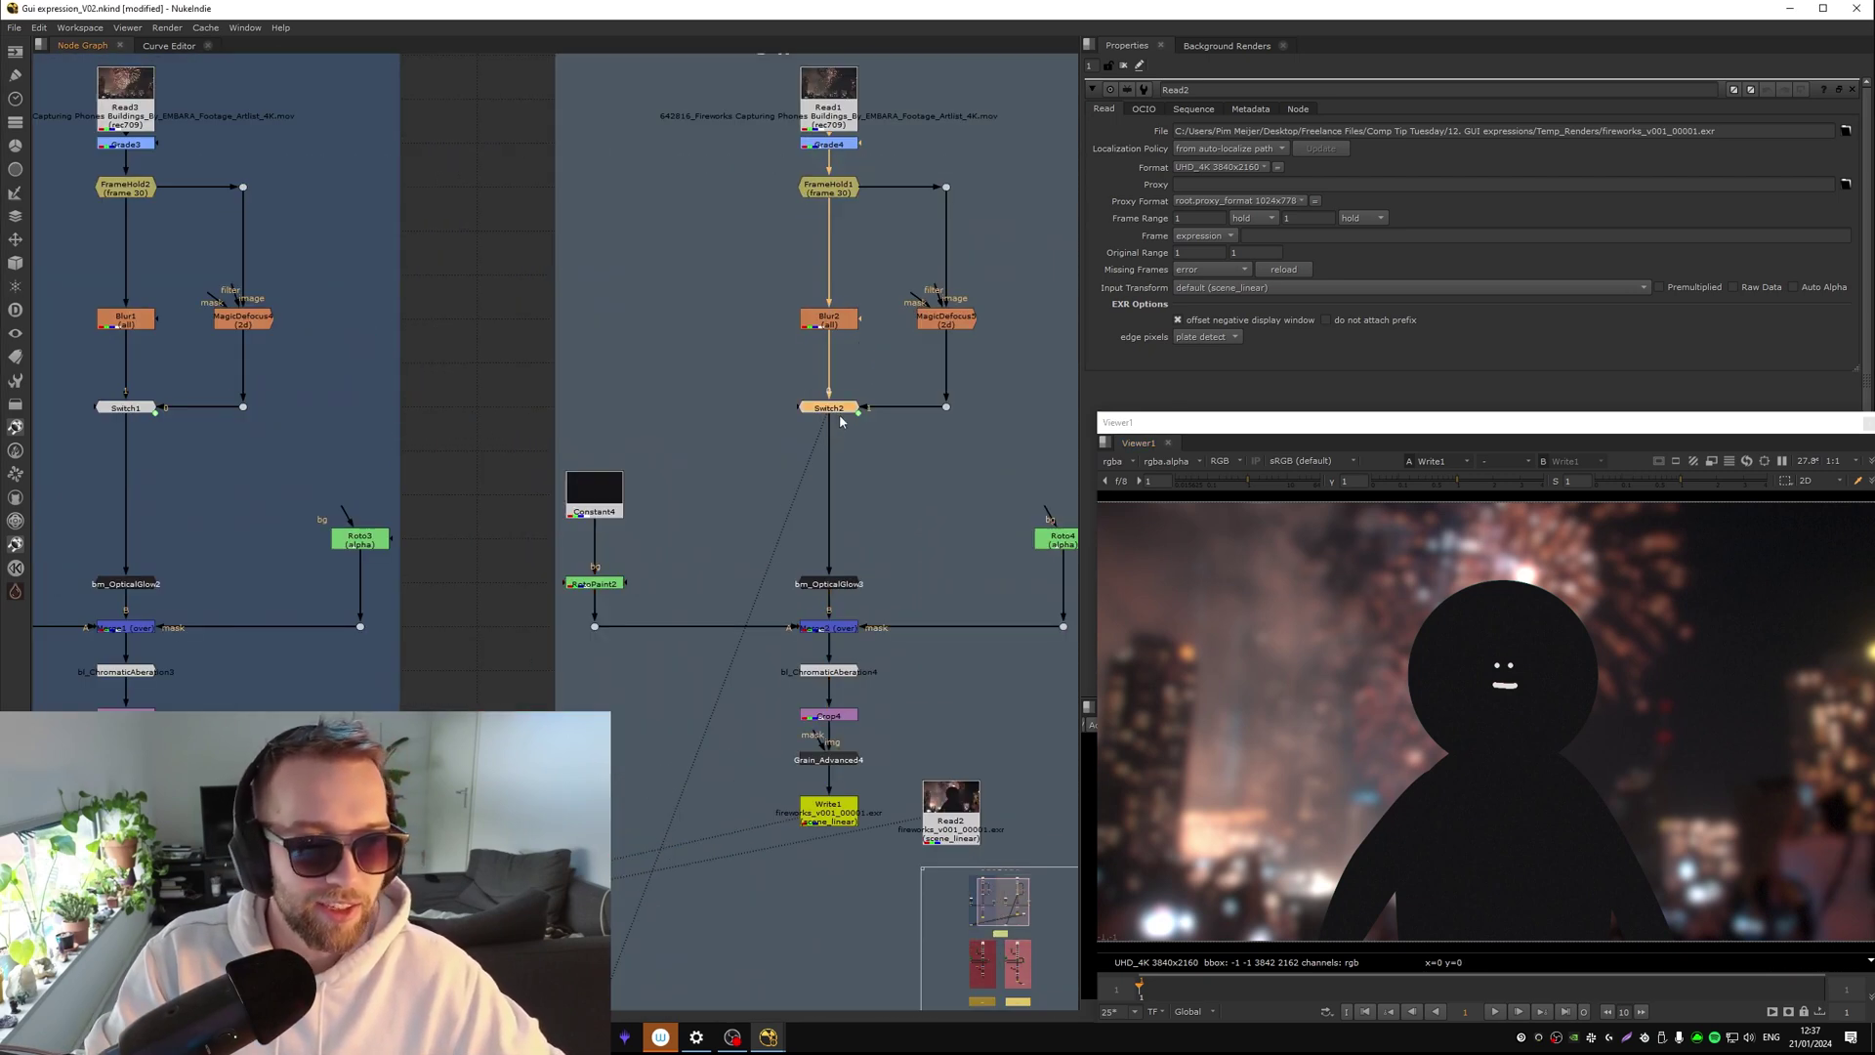
double_click(840, 410)
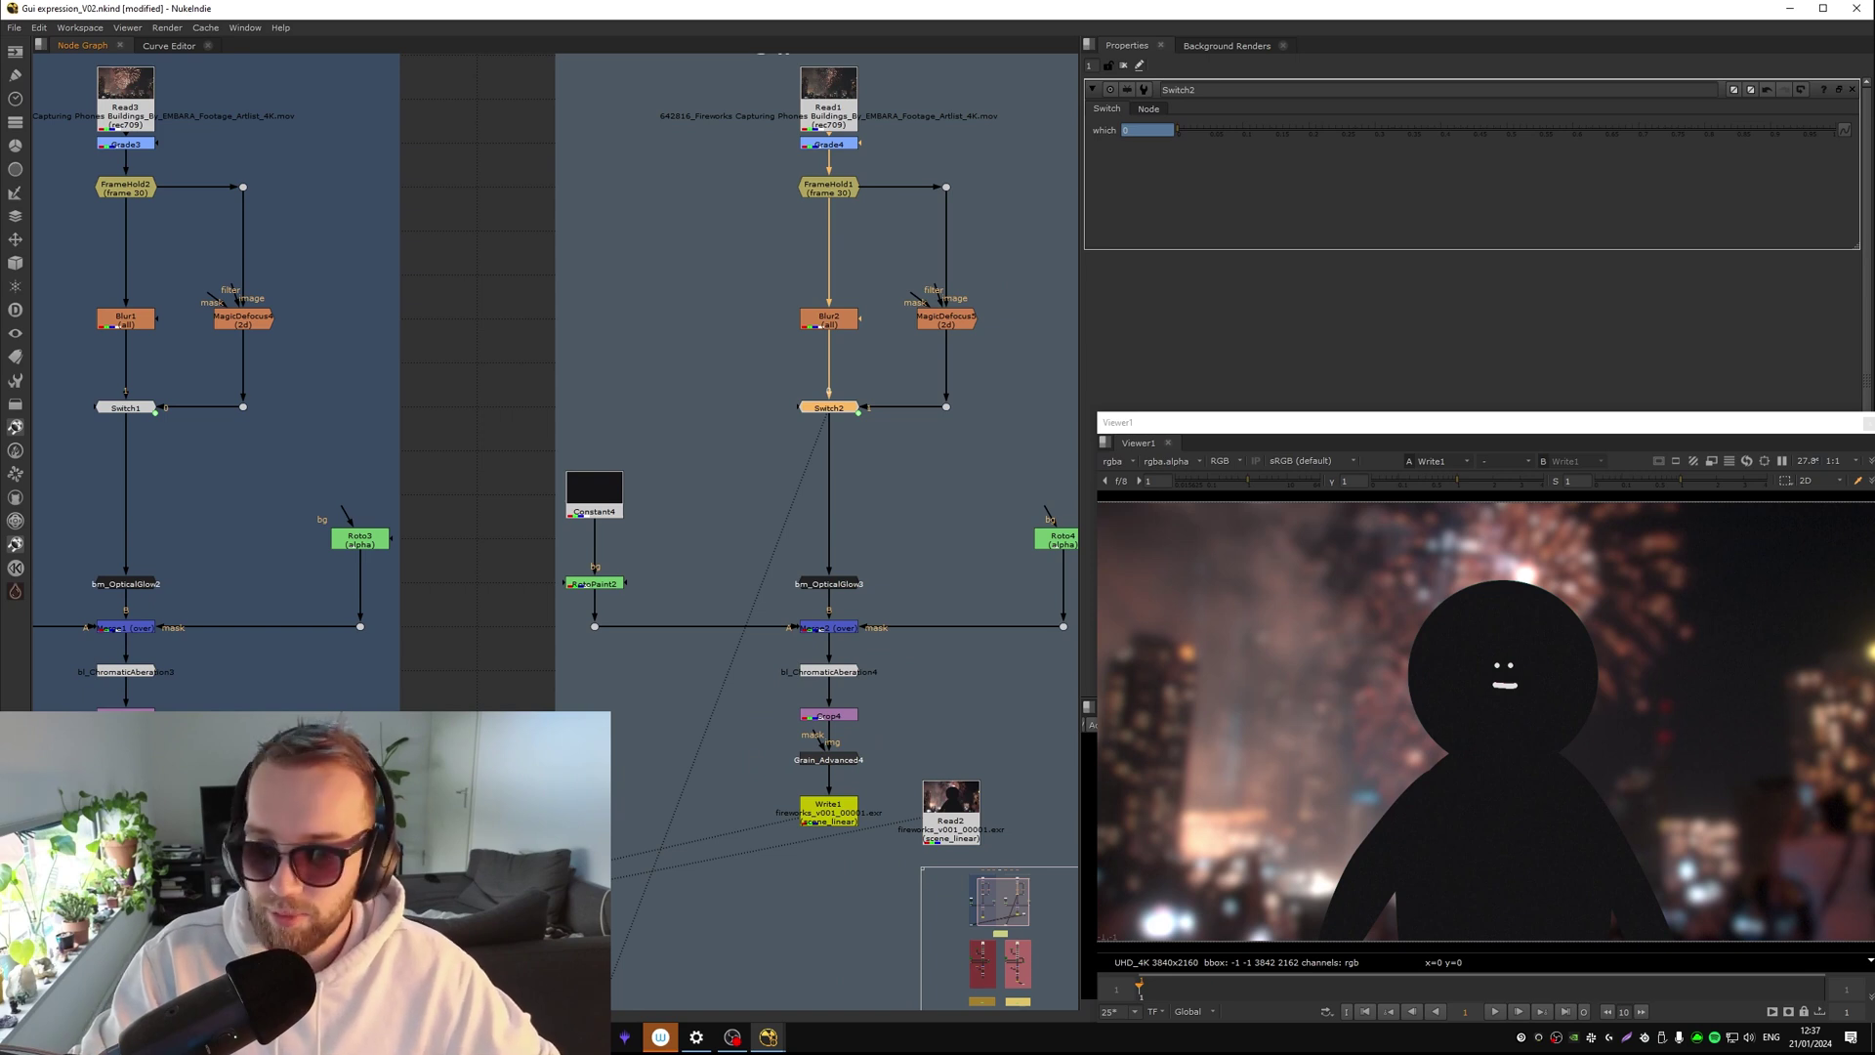
middle_drag(530, 744, 520, 549)
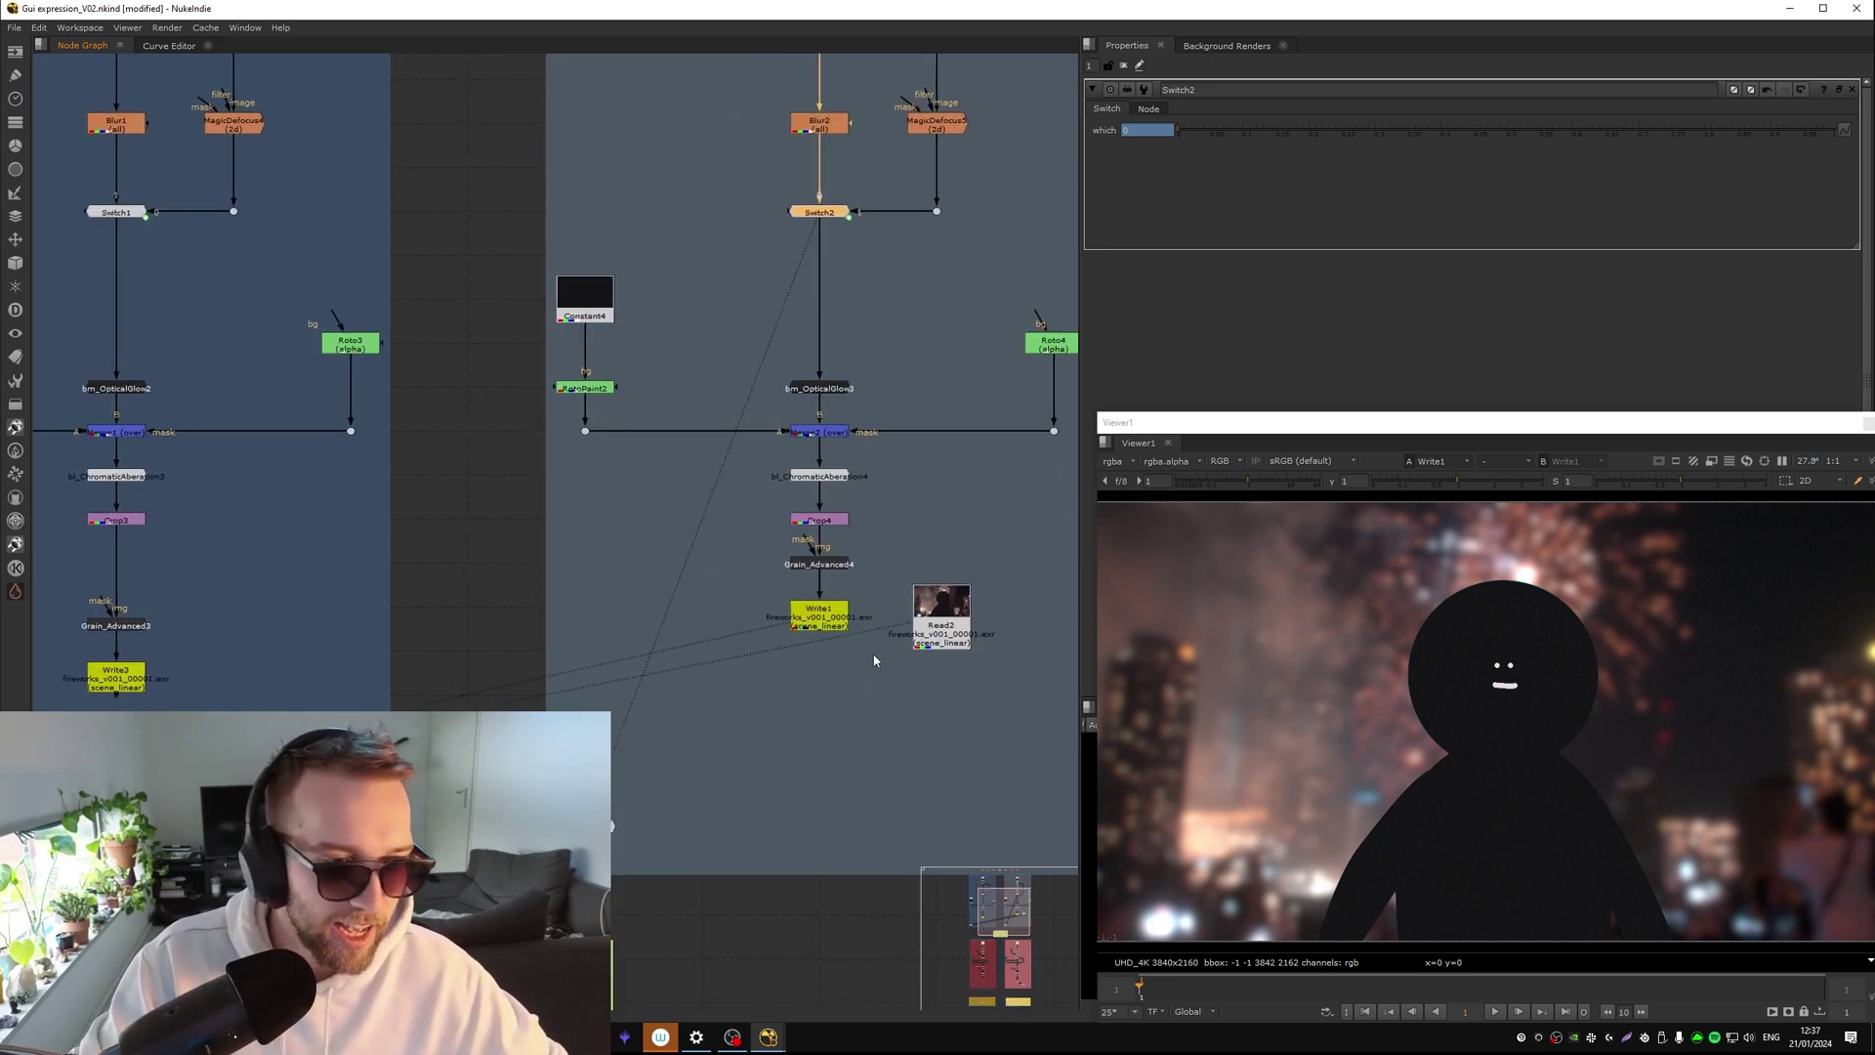
middle_drag(853, 737, 869, 882)
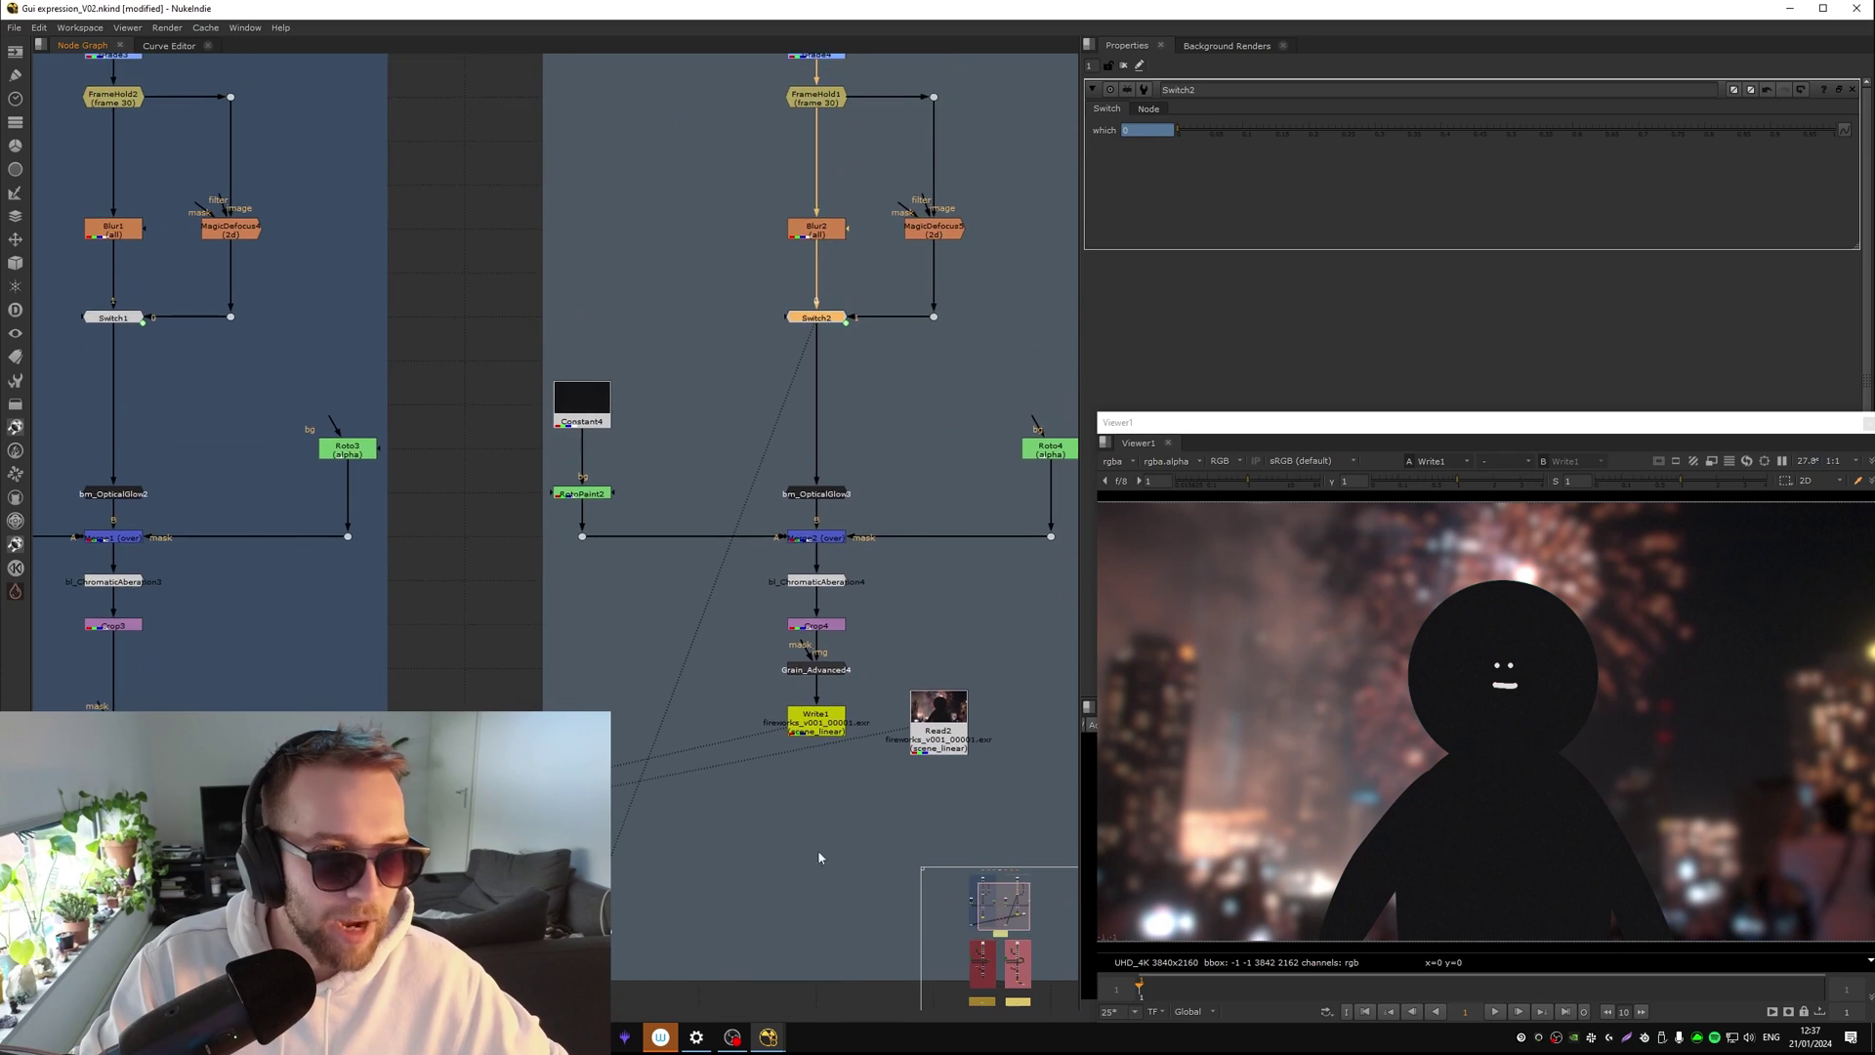
Label the Switch2 node $GUI and set its label font size to 50
click(1149, 110)
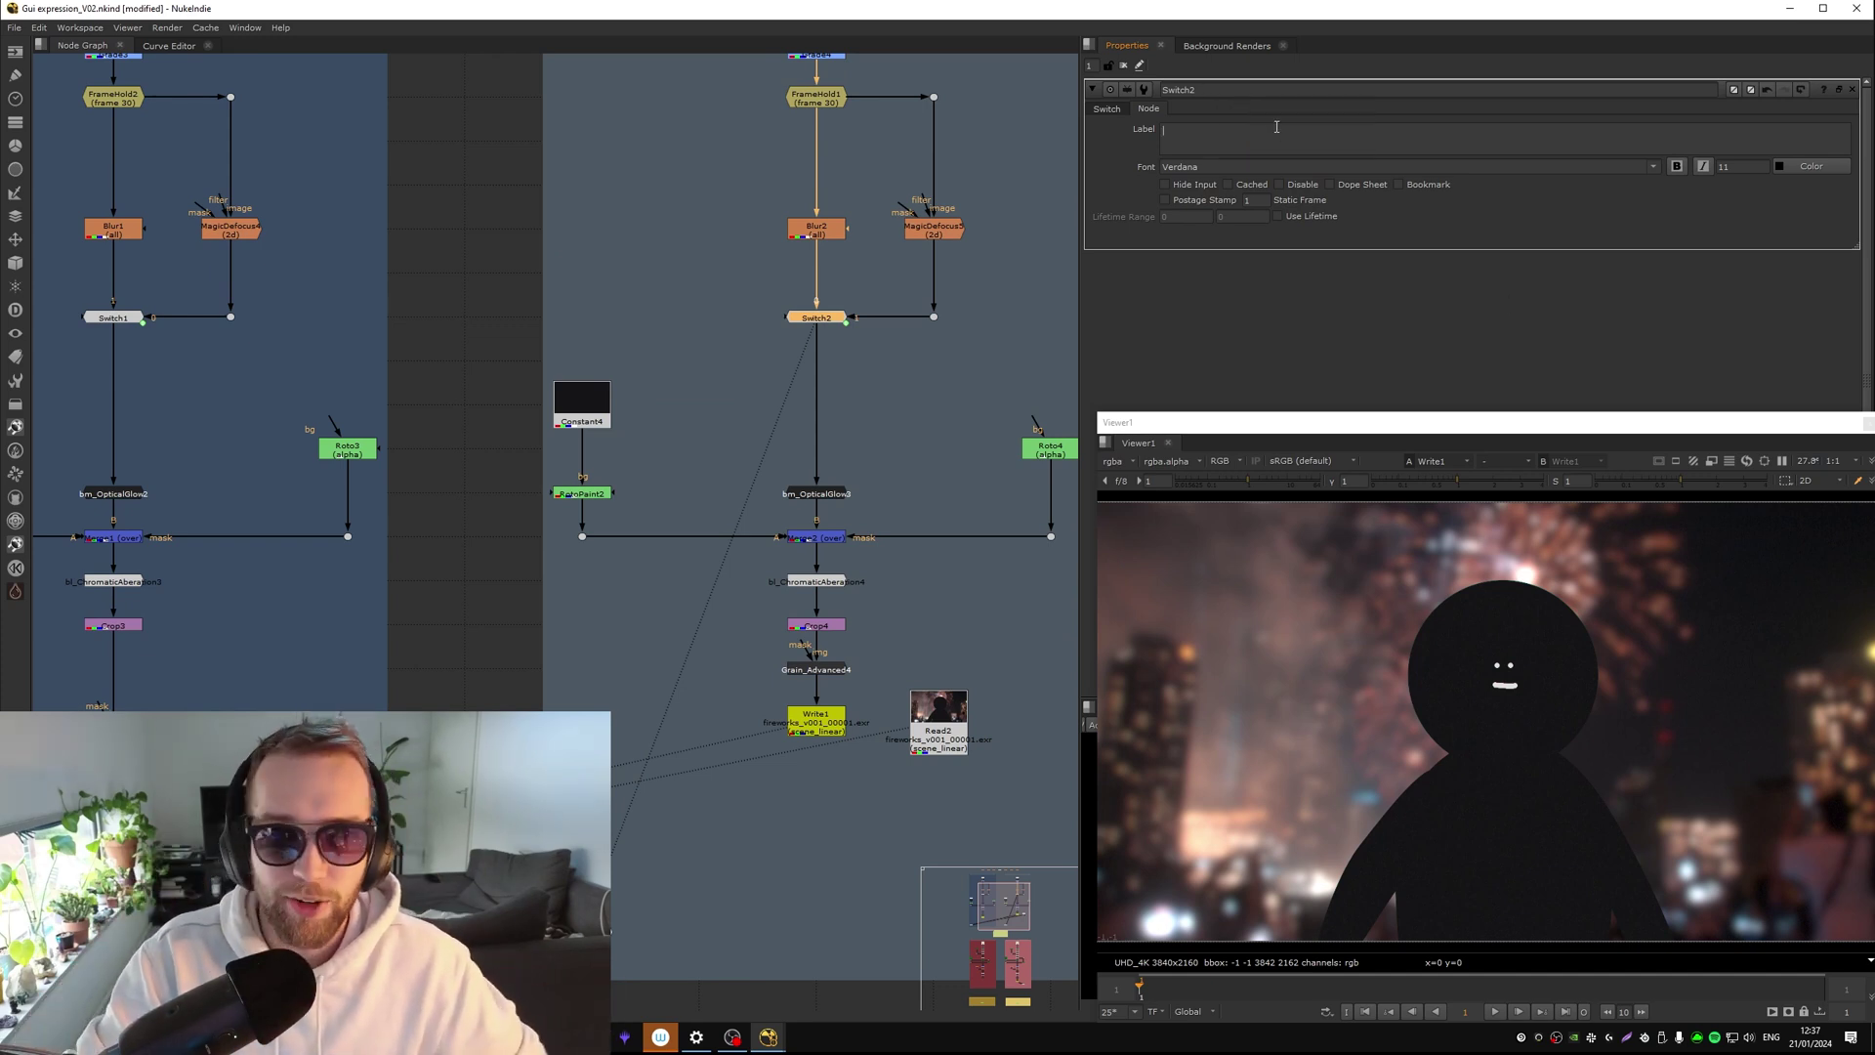
text(Gui)
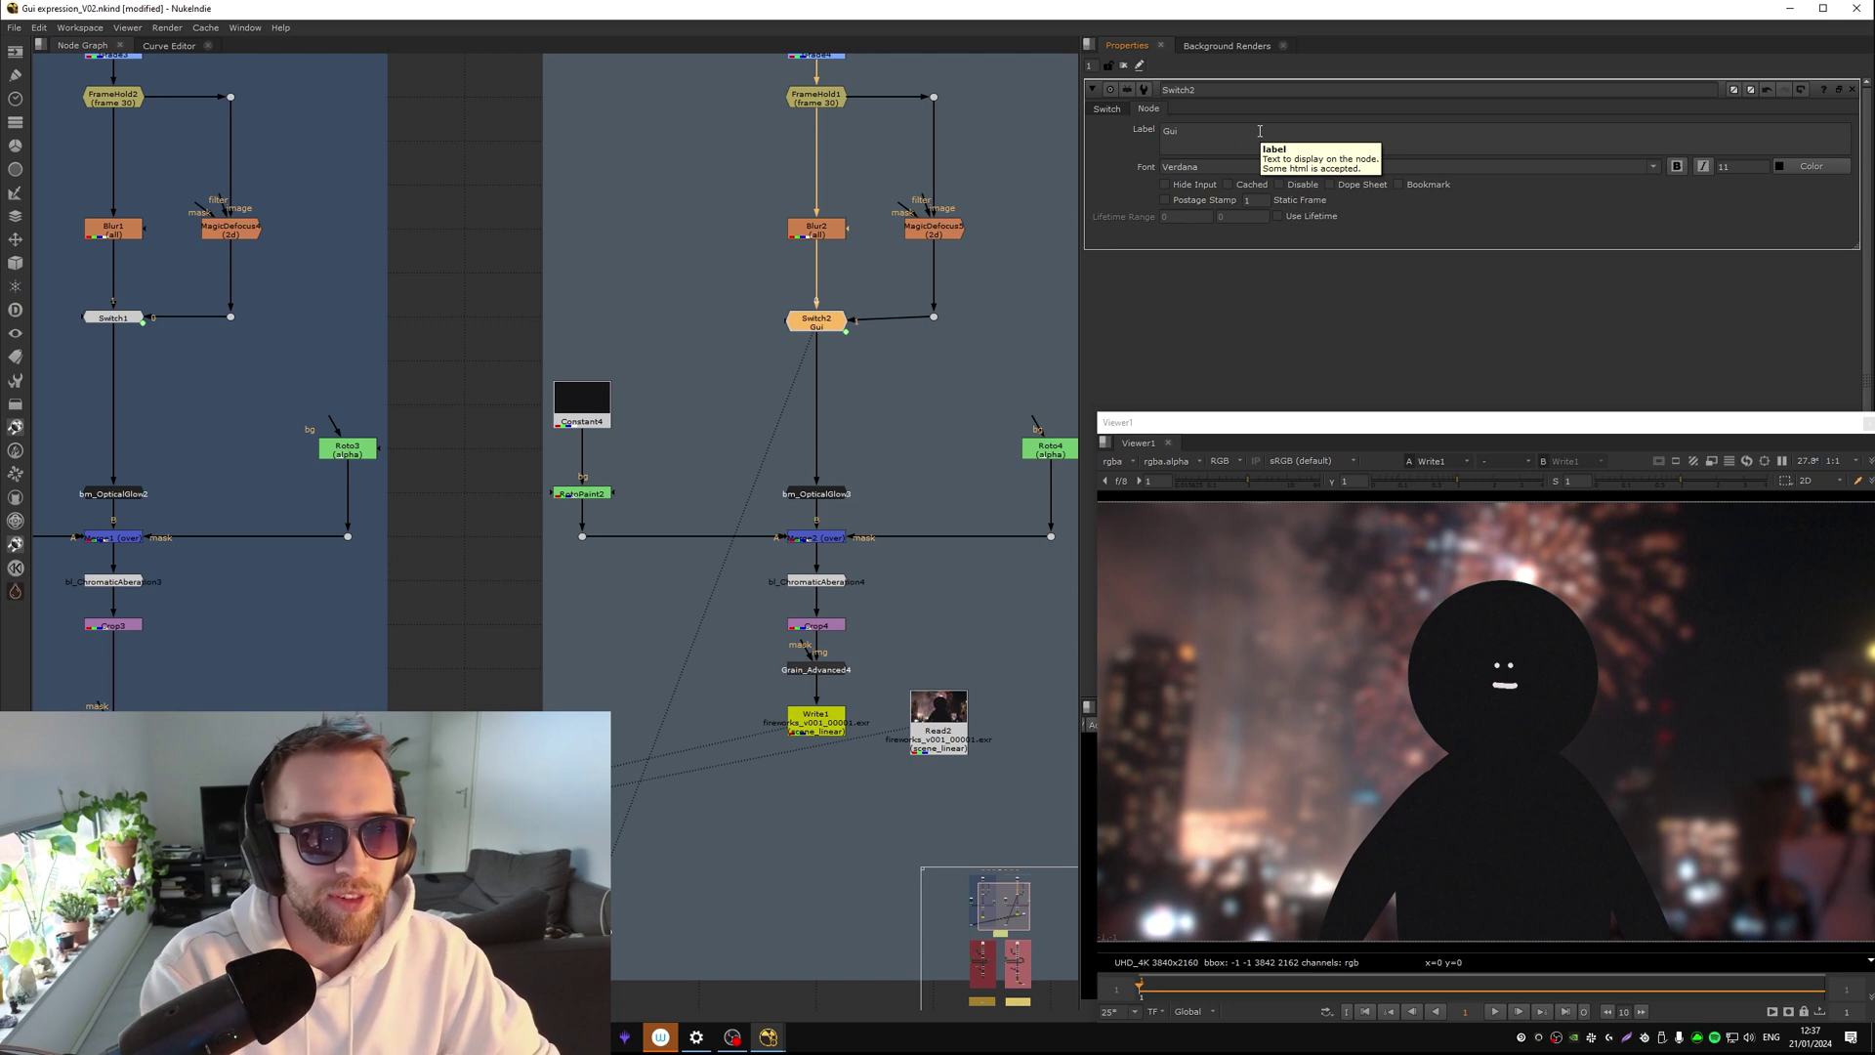
key(BackSpace)
text(s)
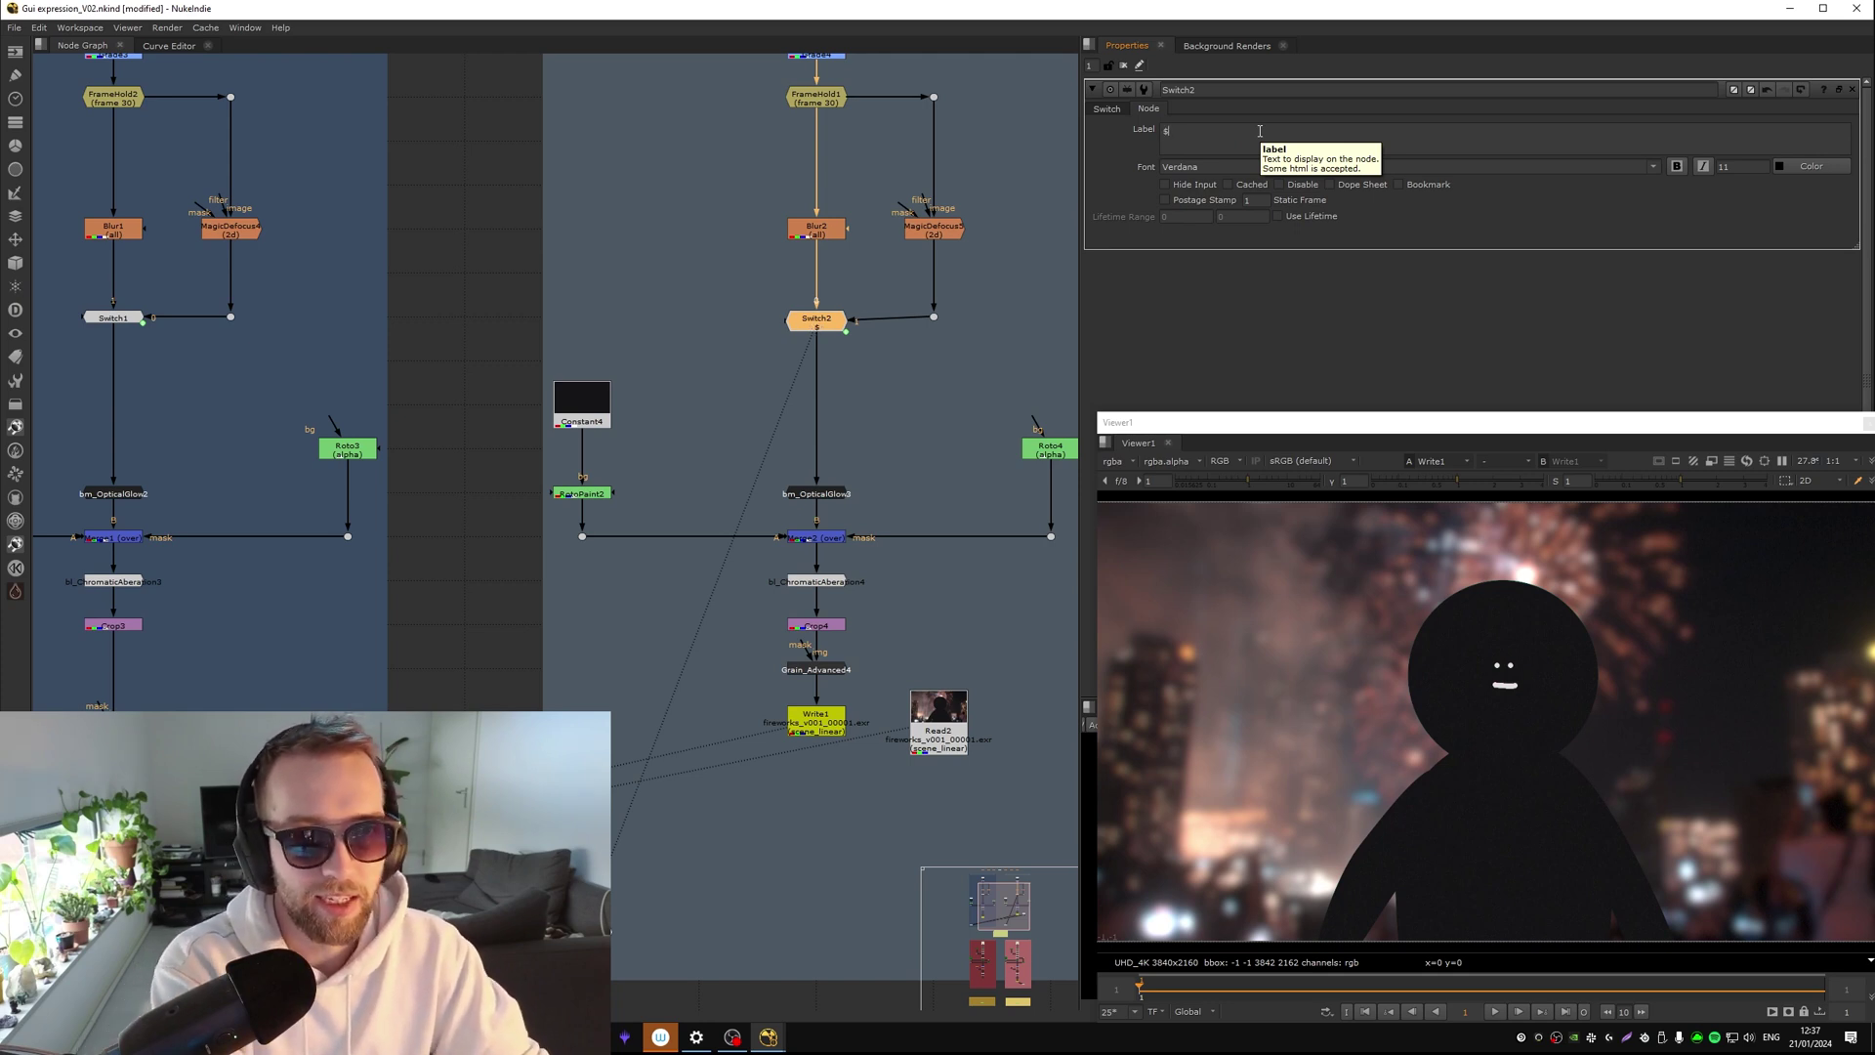
key(ctrl+a)
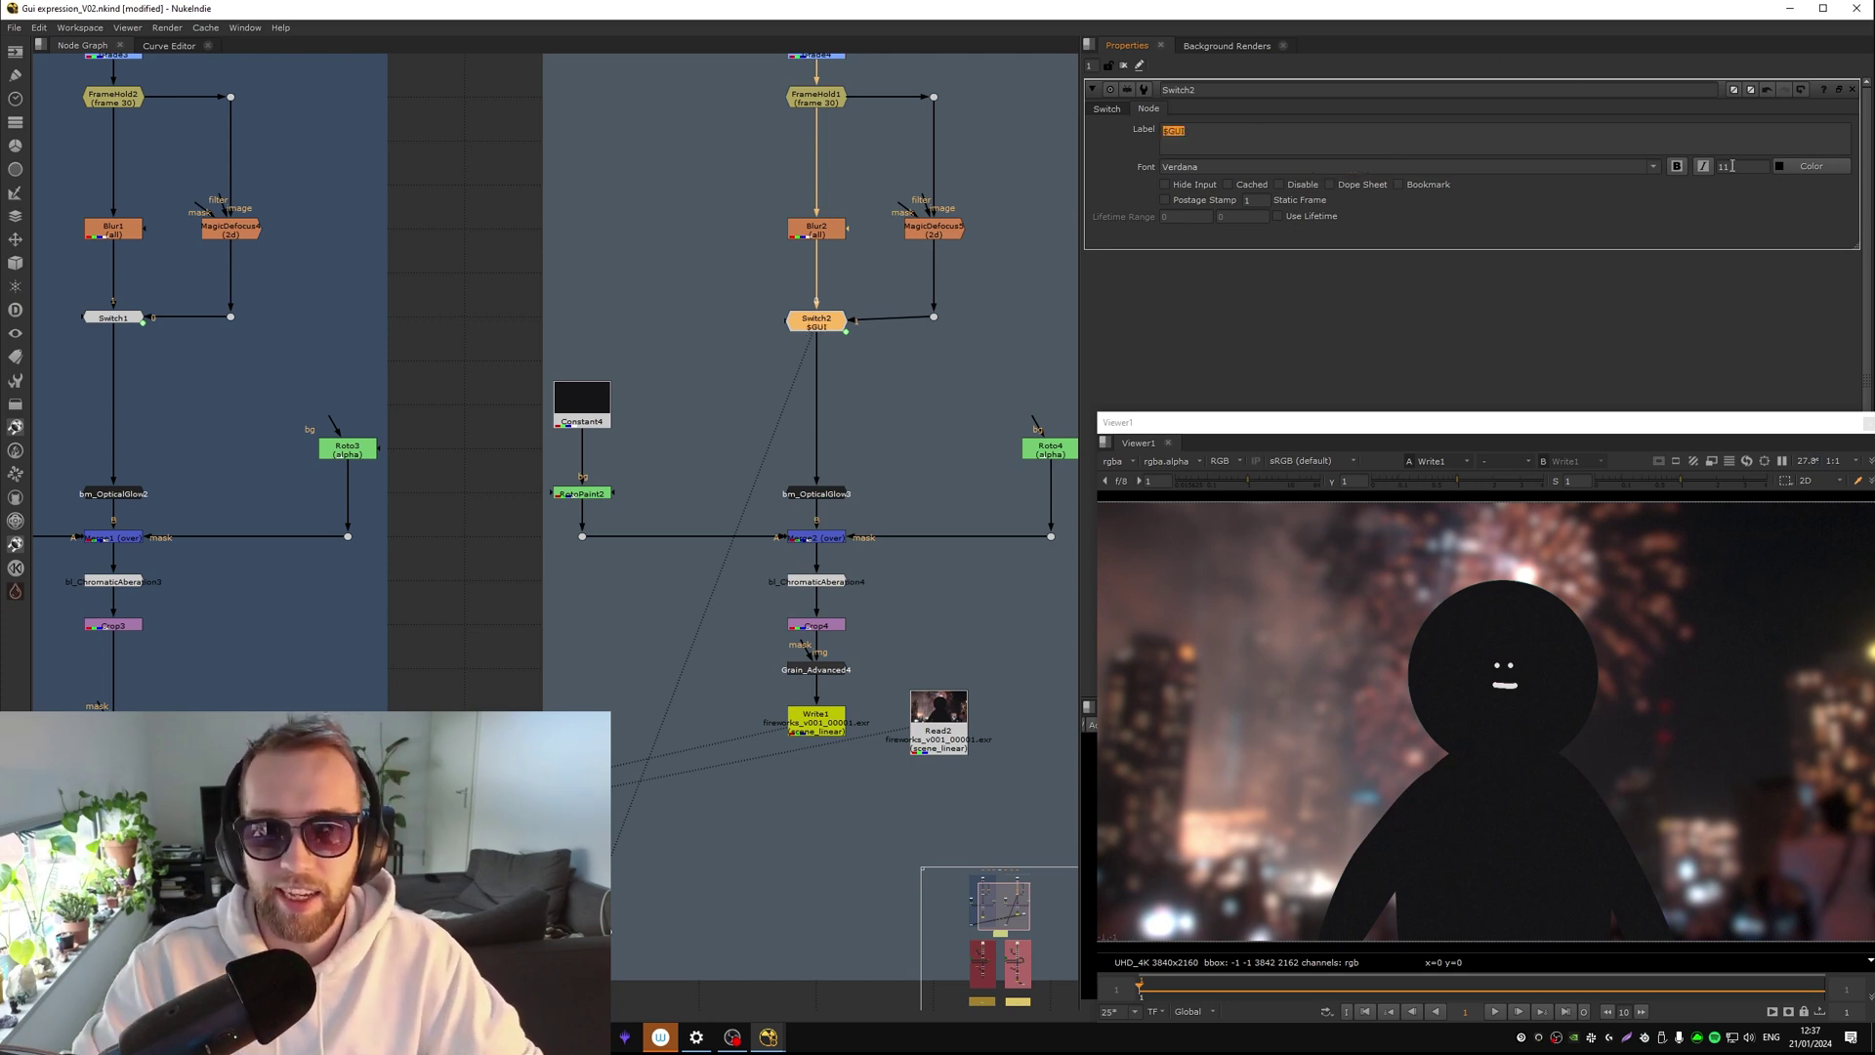
click(1743, 166)
text(50)
key(Return)
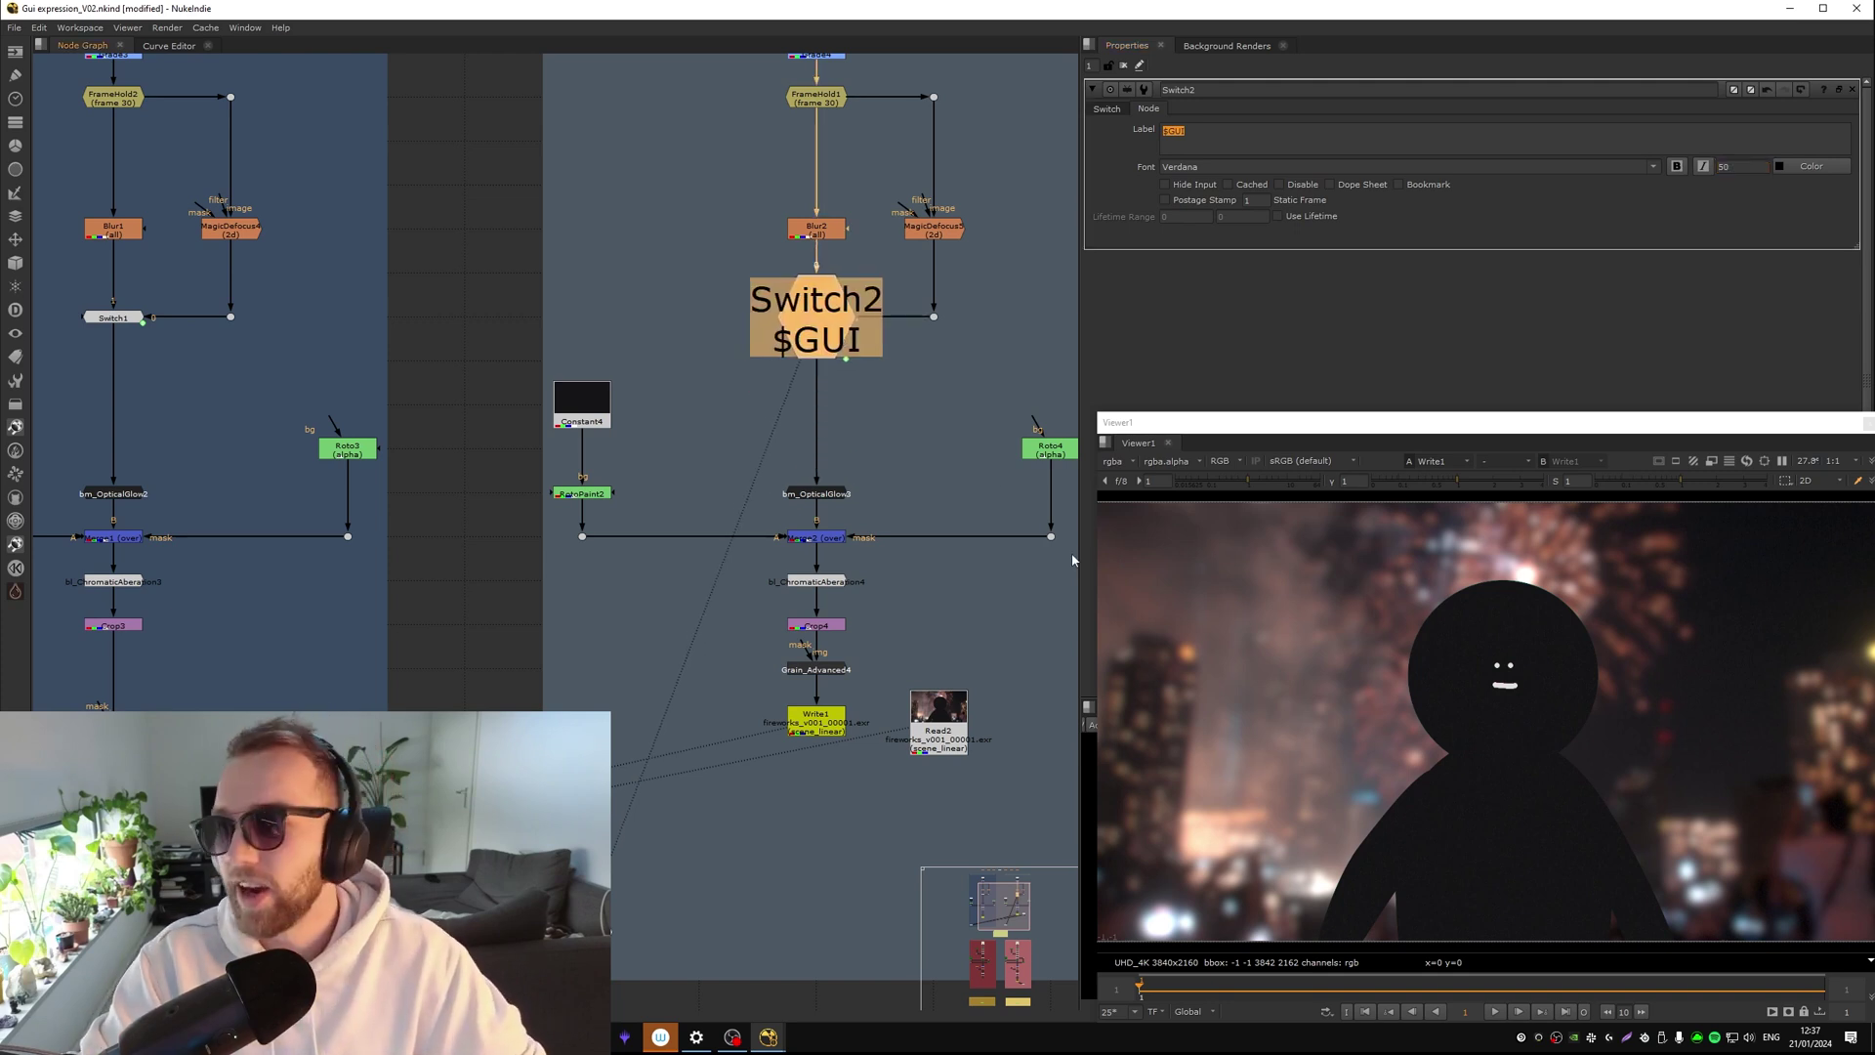
Move the Viewer1 node out of the $GUI switch group to the gap between the two red or else groups
scroll(734, 802, down, 5)
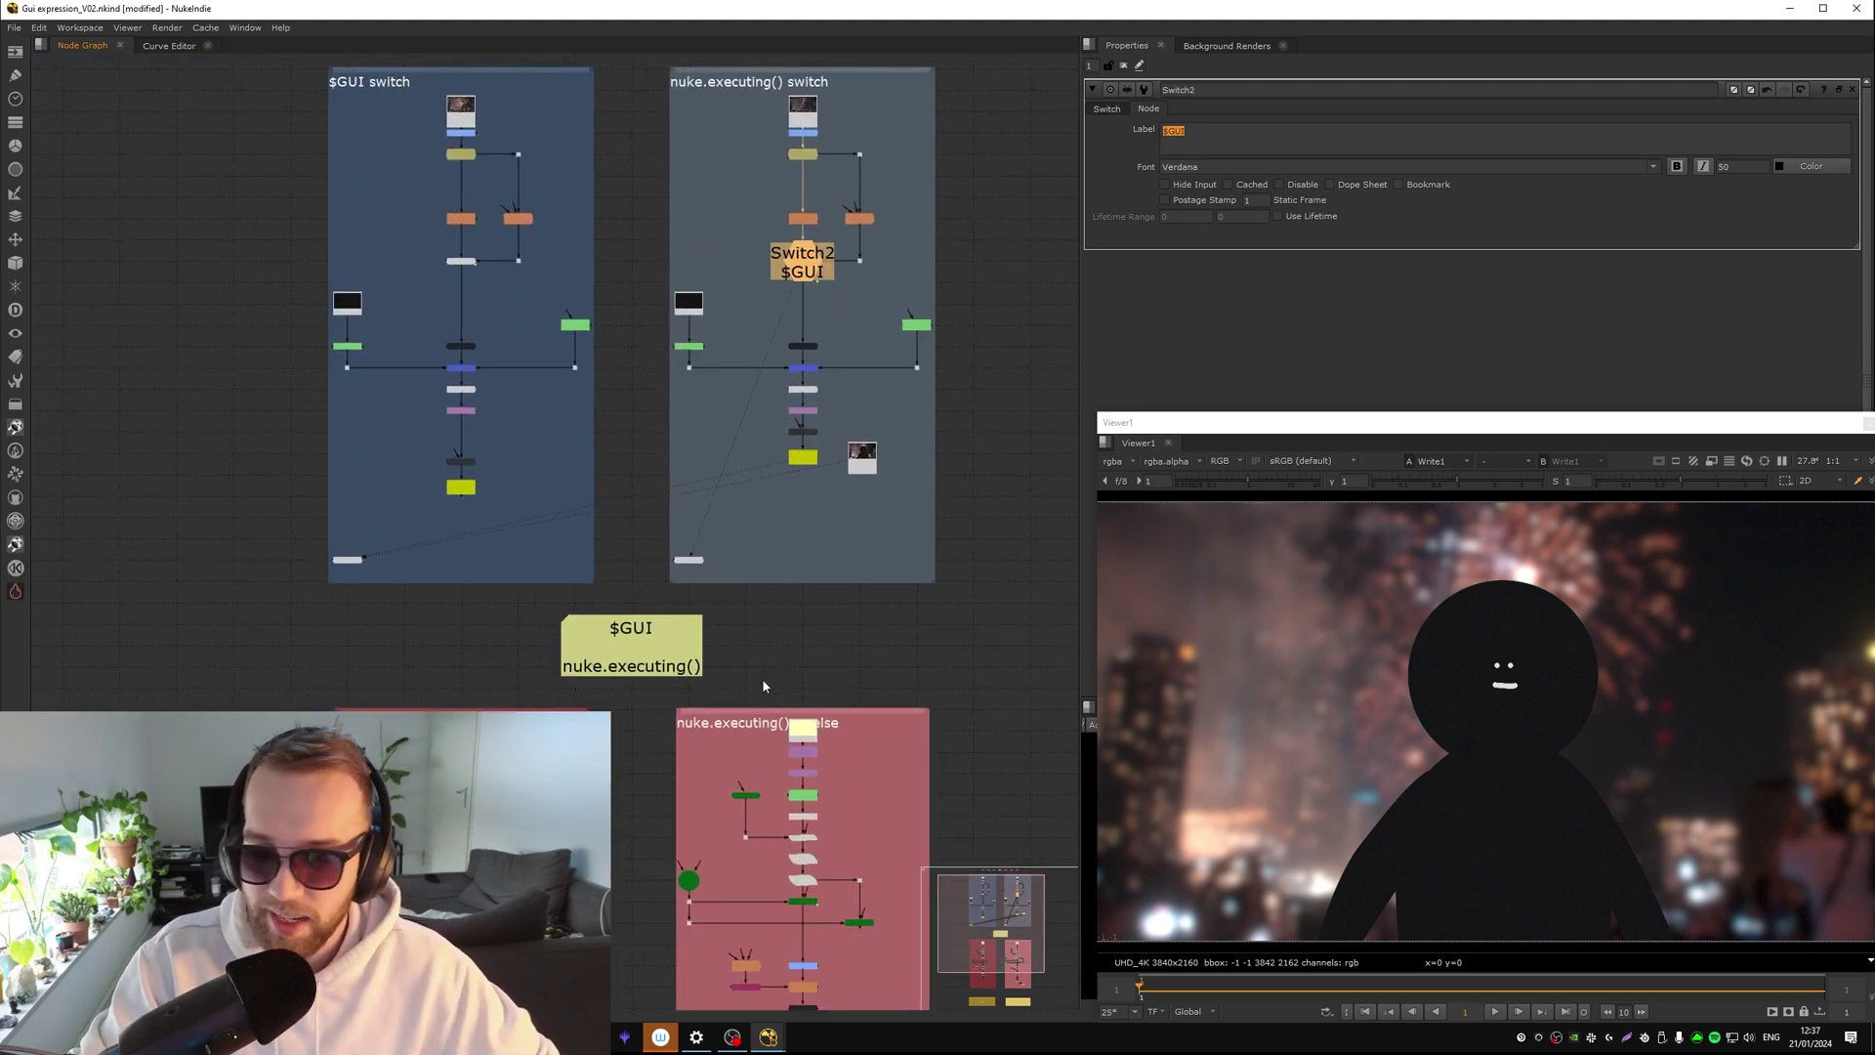
middle_drag(763, 681, 868, 310)
middle_drag(714, 375, 636, 531)
scroll(711, 466, up, 3)
scroll(583, 426, down, 1)
scroll(503, 265, down, 1)
middle_drag(496, 256, 565, 449)
drag(440, 389, 831, 699)
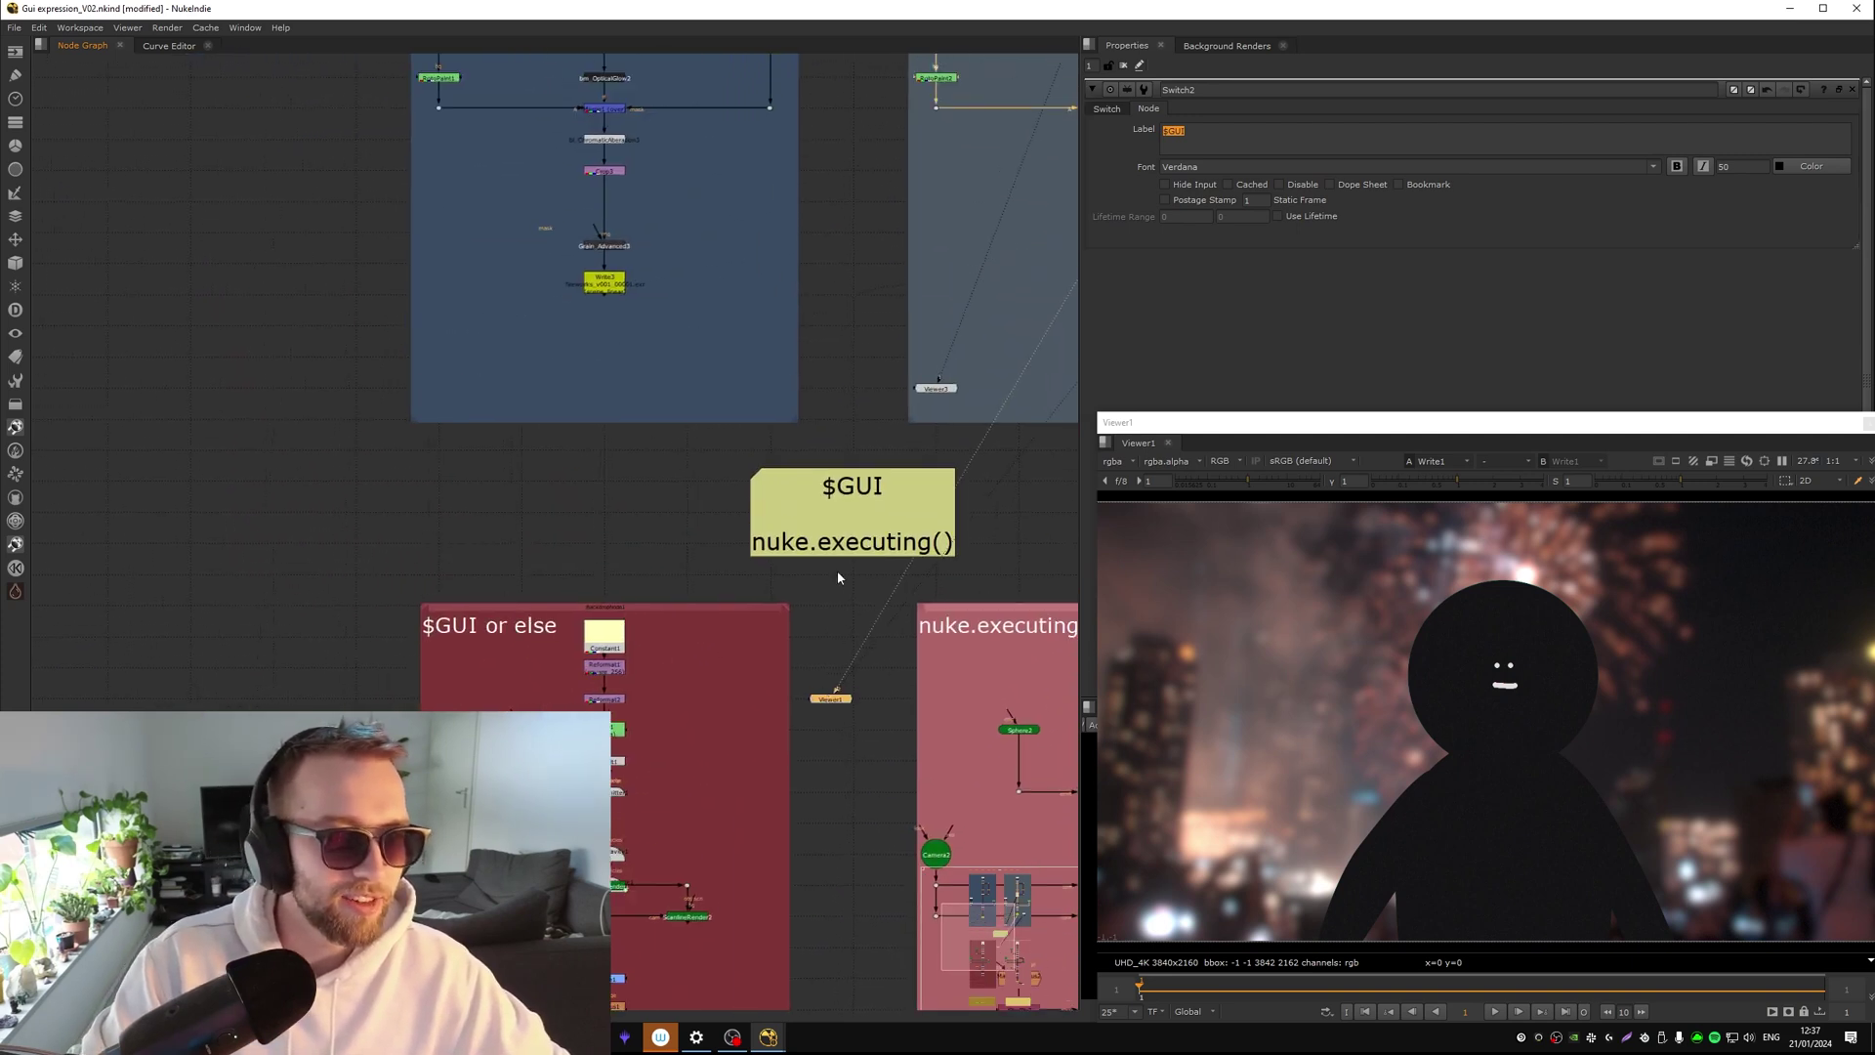
Delete the spare viewer node in the nuke.executing() switch group and shift Viewer1 lower between the two red groups
middle_drag(838, 573, 570, 503)
drag(601, 358, 769, 286)
key(Delete)
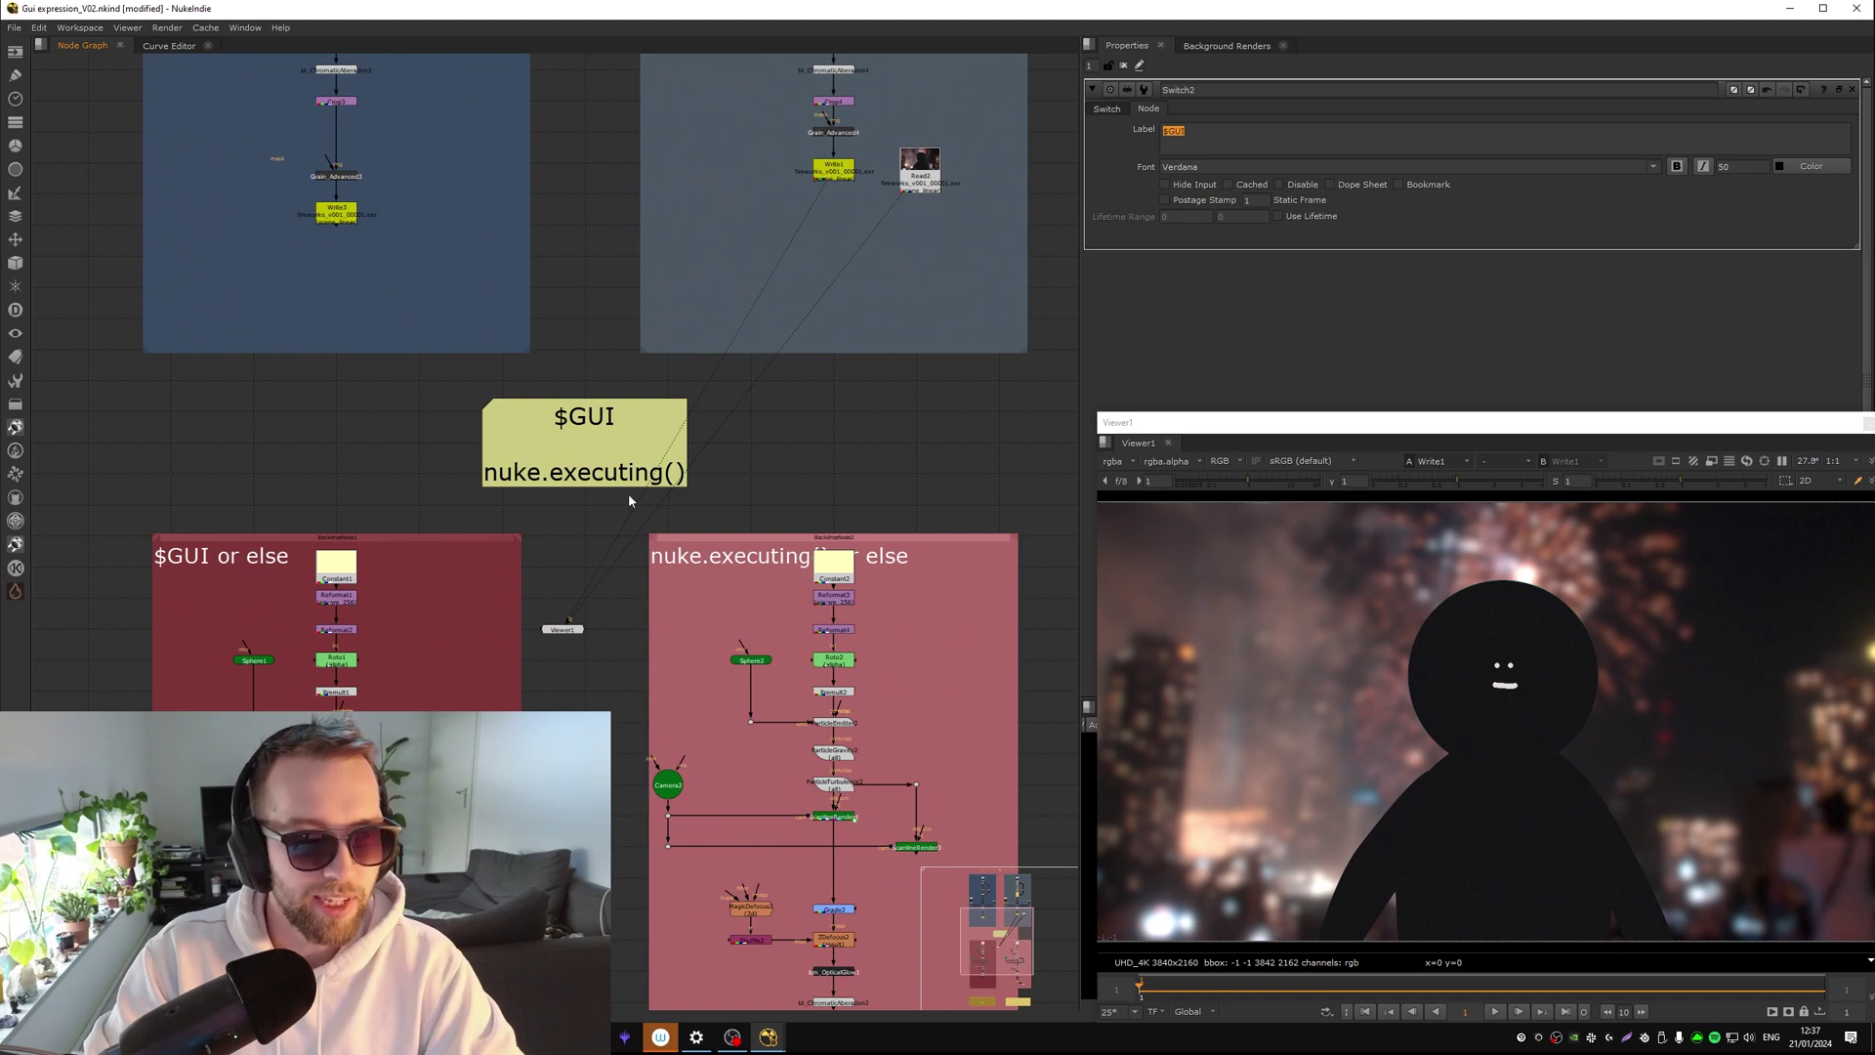
middle_drag(575, 576, 589, 390)
drag(589, 439, 611, 541)
Tidy the ScanlineRender node and its connecting dots in the $GUI or else group so the connections run straight
middle_drag(699, 721, 768, 516)
middle_drag(601, 629, 779, 727)
click(609, 278)
drag(612, 522, 612, 540)
click(434, 520)
click(434, 550)
middle_drag(754, 556, 764, 441)
shift+drag(735, 389, 692, 405)
click(720, 444)
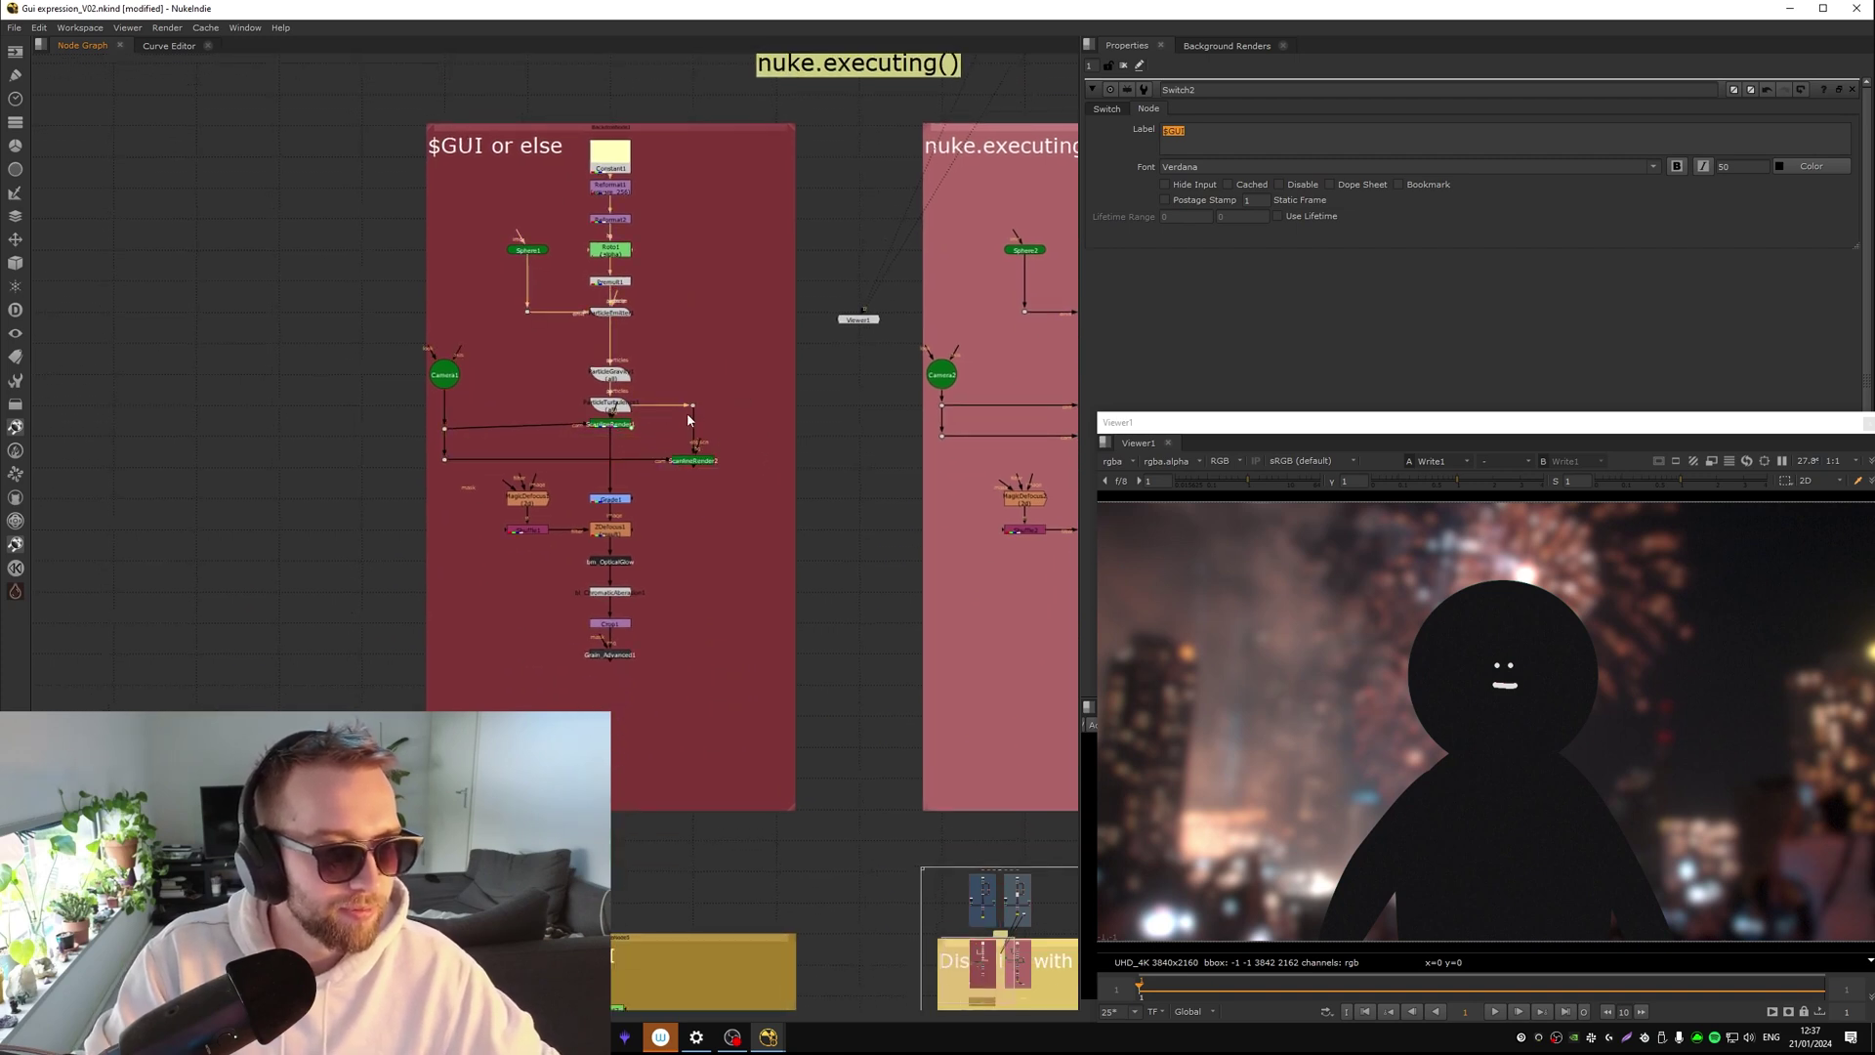
View the ScanlineRender output in the $GUI or else group, raise the viewer gain and play the particles
click(610, 425)
key(1)
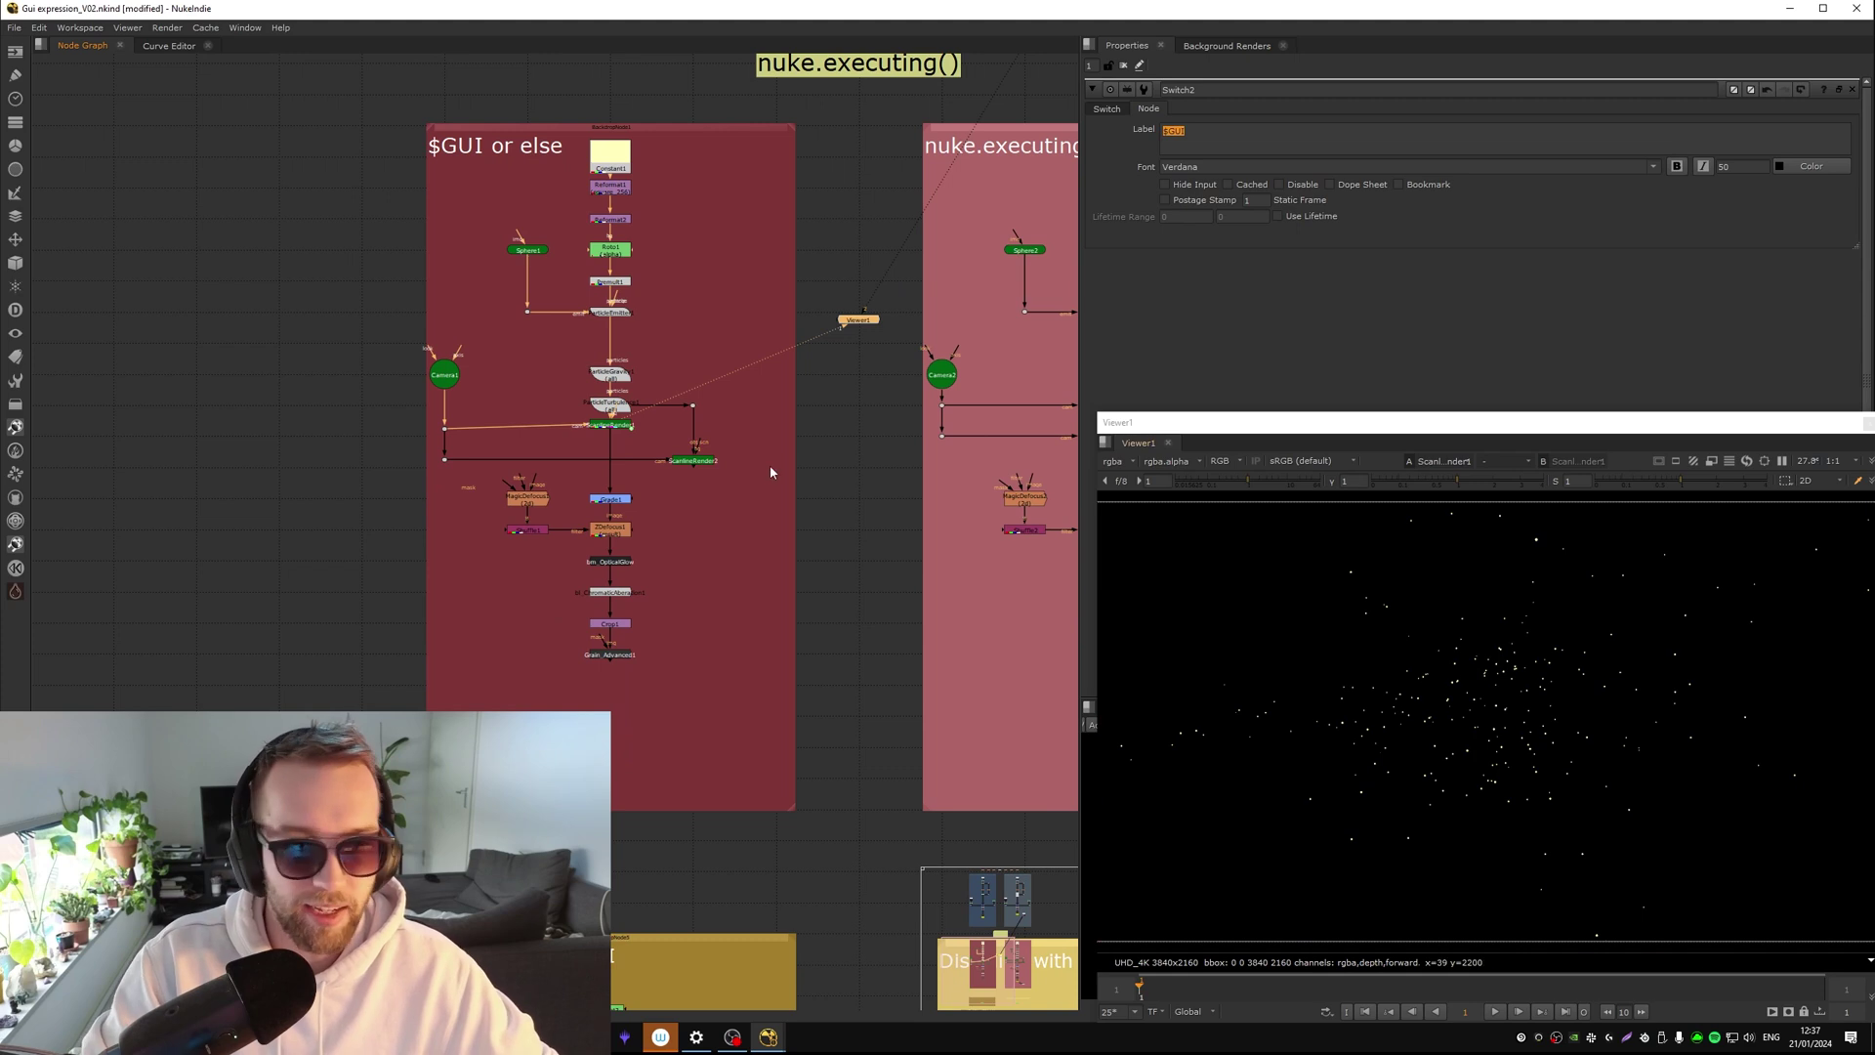
click(1274, 481)
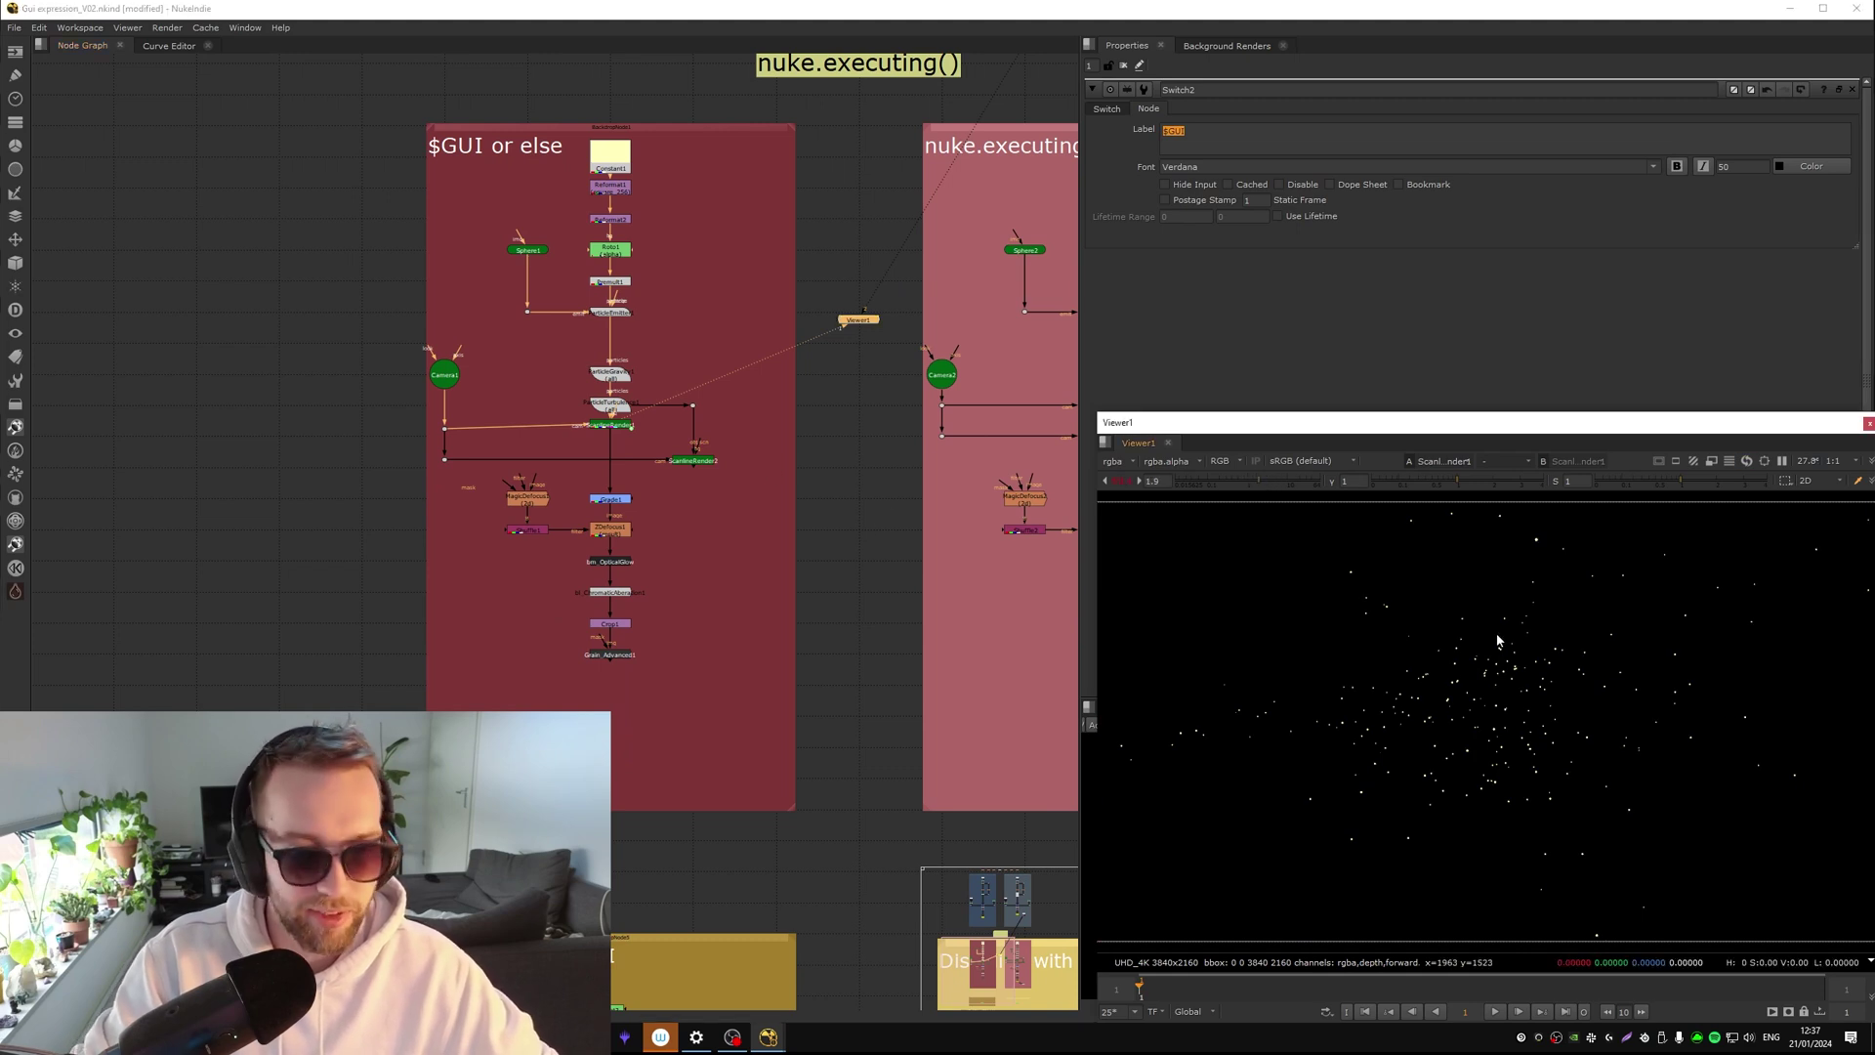
key(l)
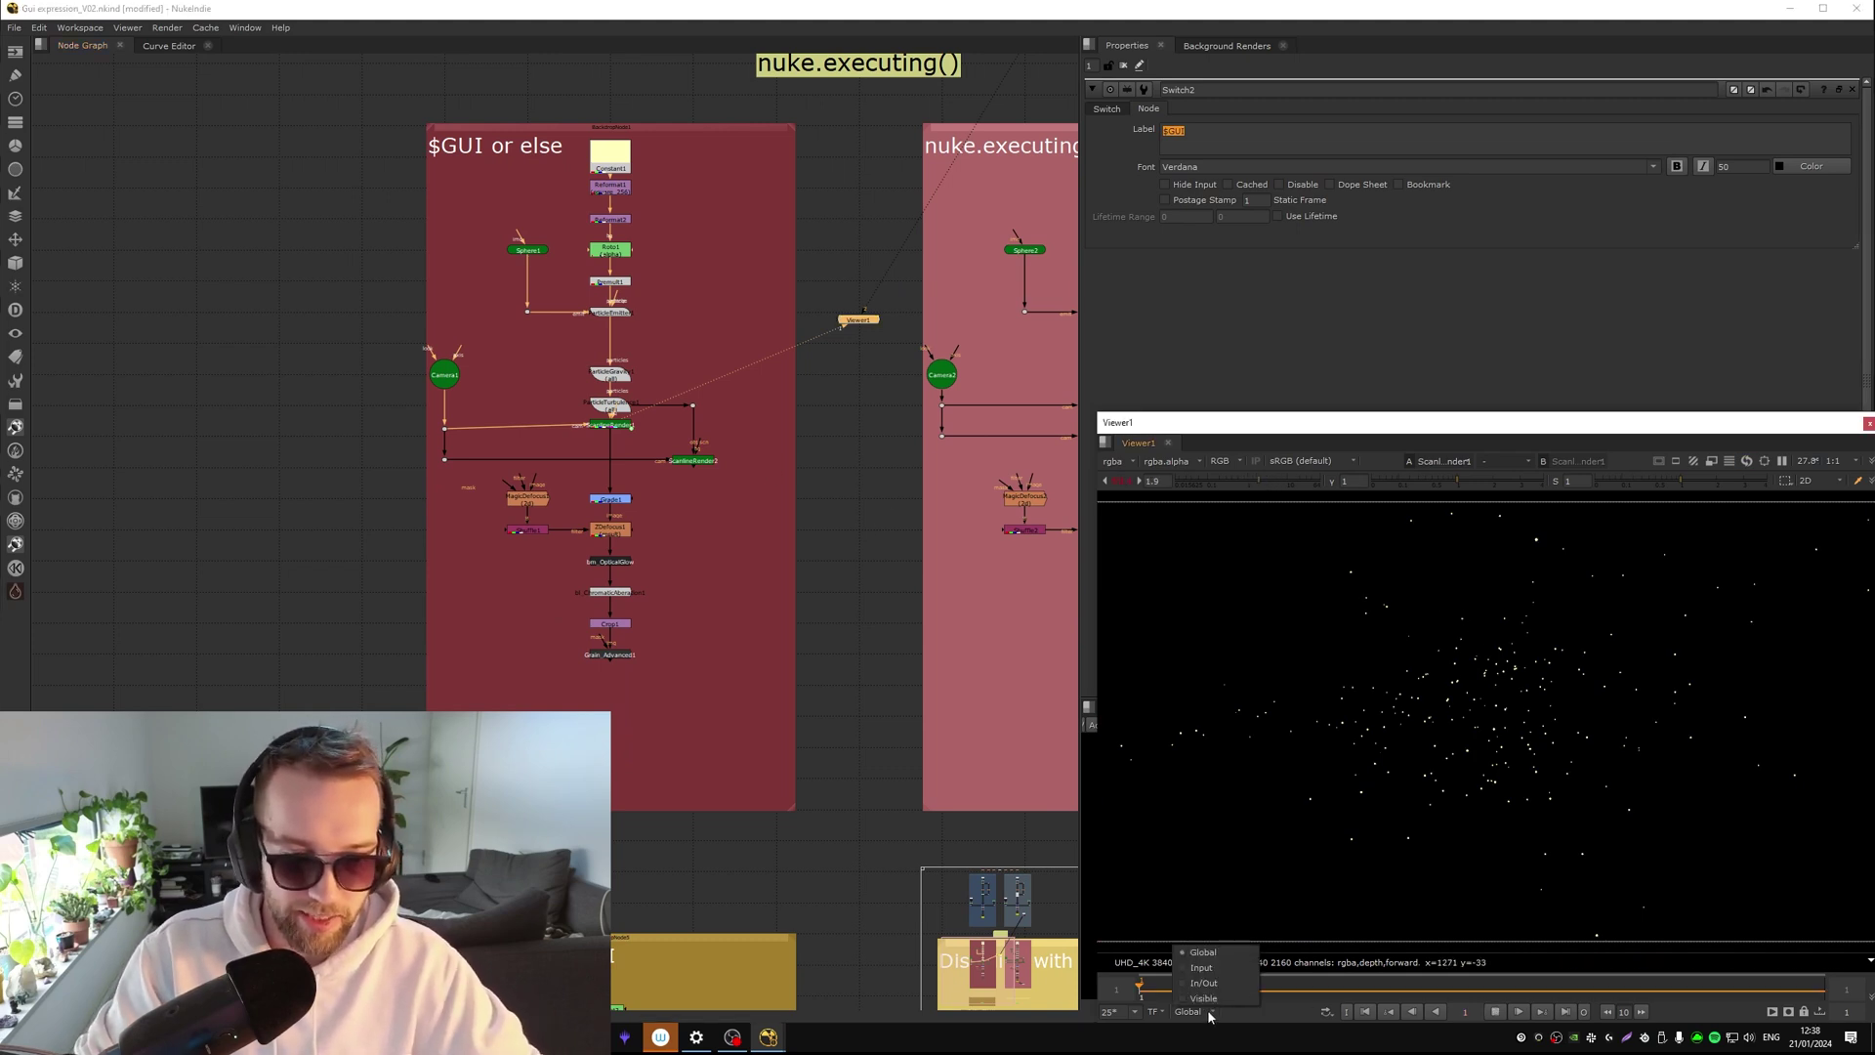
Set the project frame range to 1-25 in the project settings, moving the floating viewer aside and back
key(s)
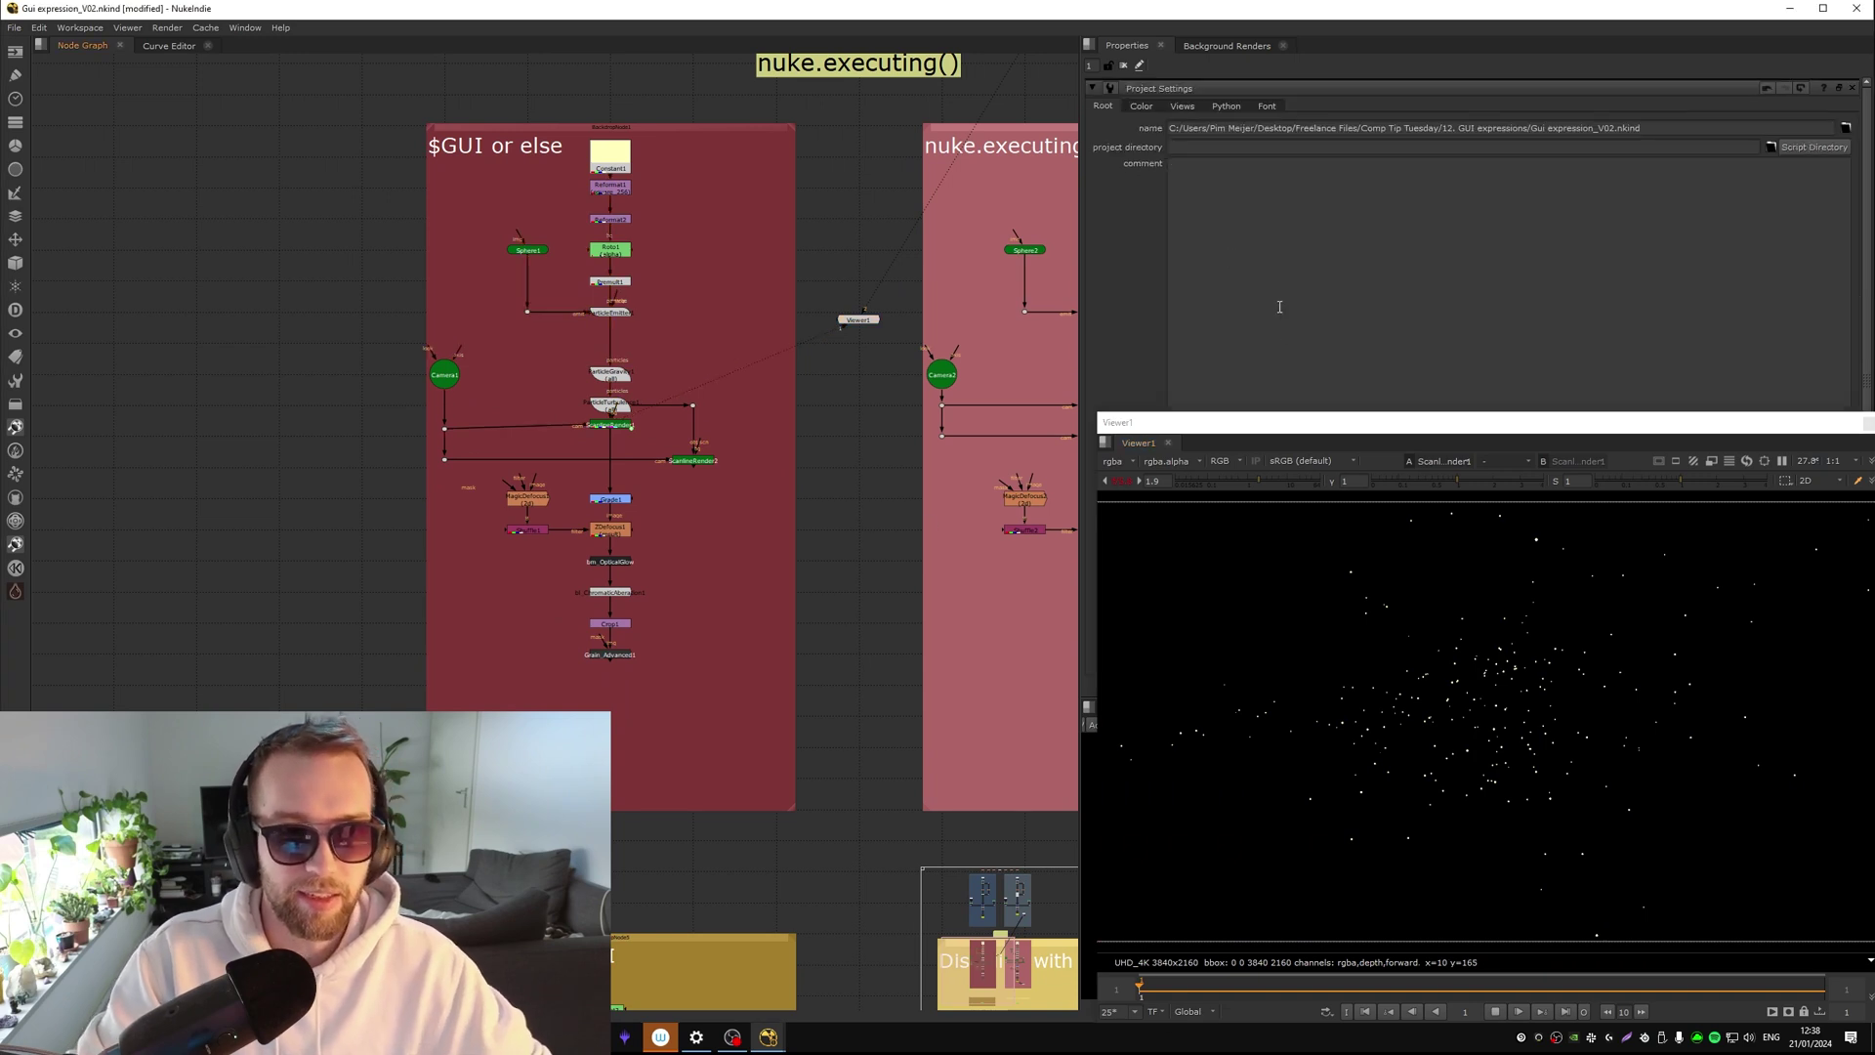
drag(1304, 430, 413, 321)
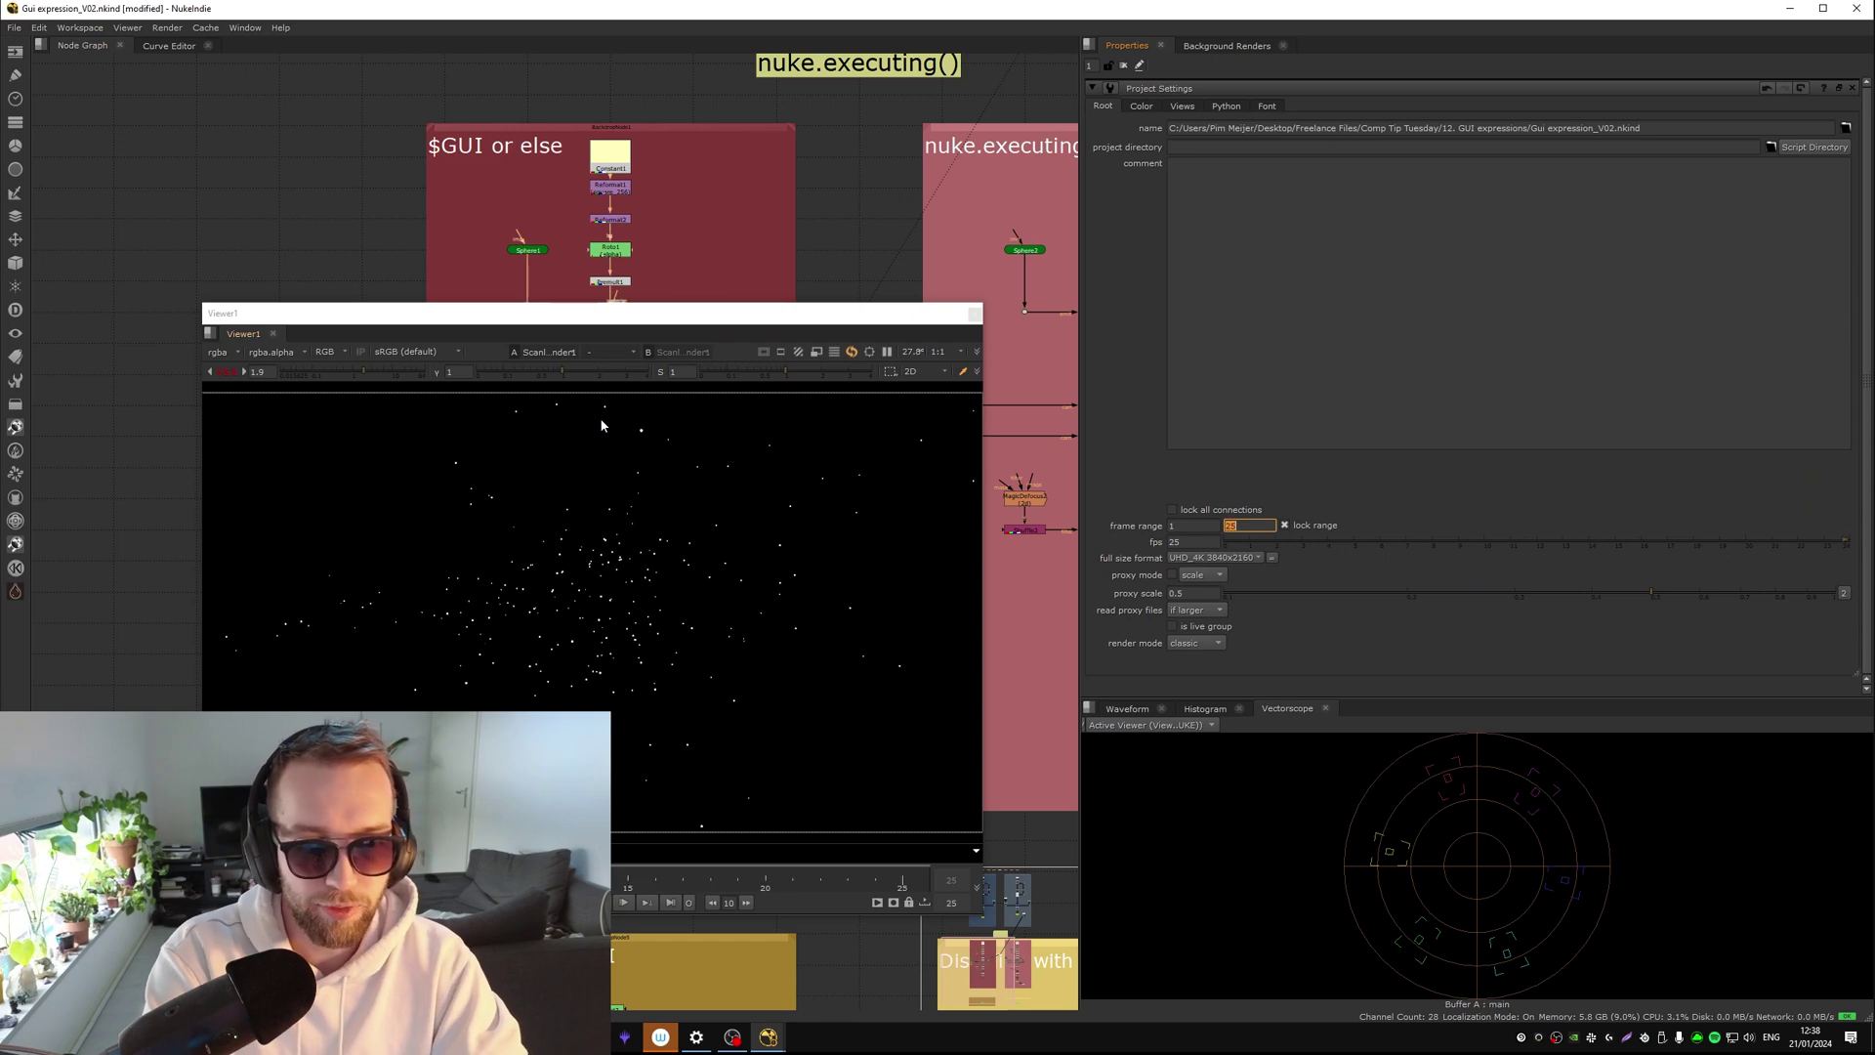
drag(711, 319, 1586, 408)
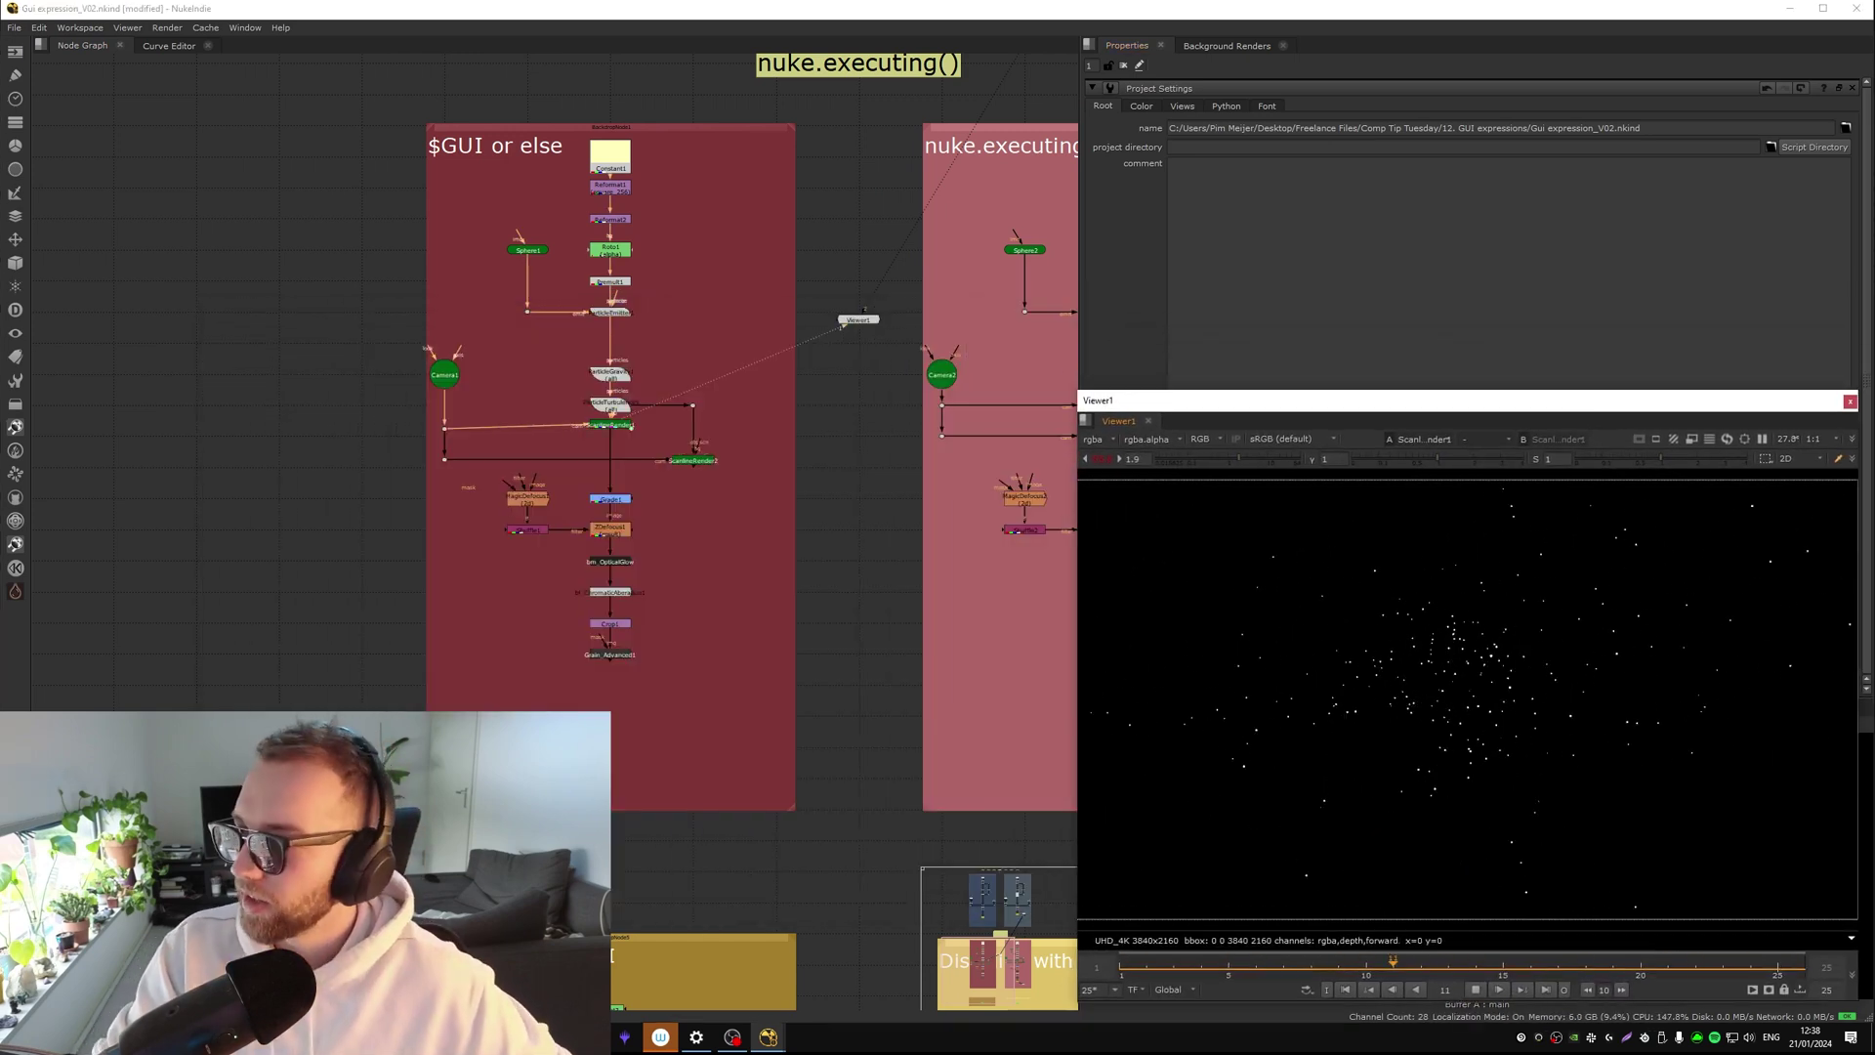
View the Roto1 particle shape in the $GUI or else group, fitted to the viewer and showing only the alpha channel
click(611, 435)
click(611, 404)
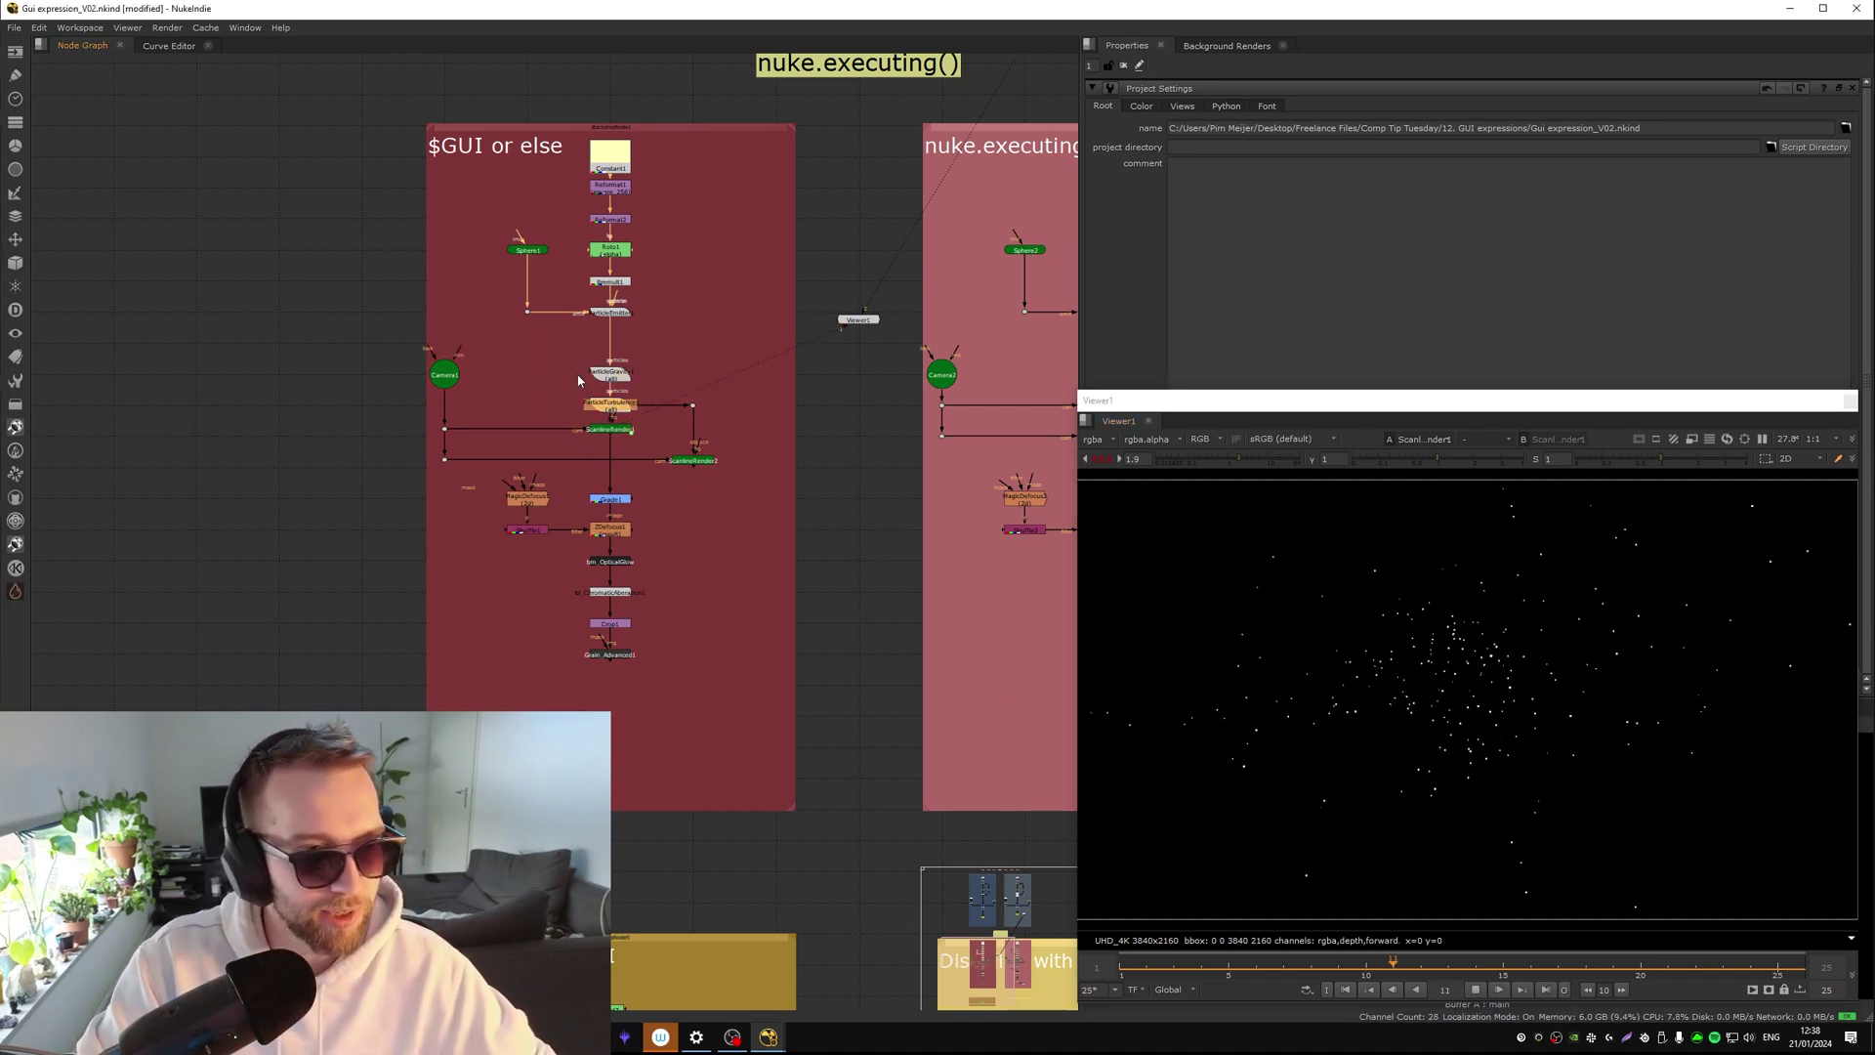
ctrl+shift+click(621, 253)
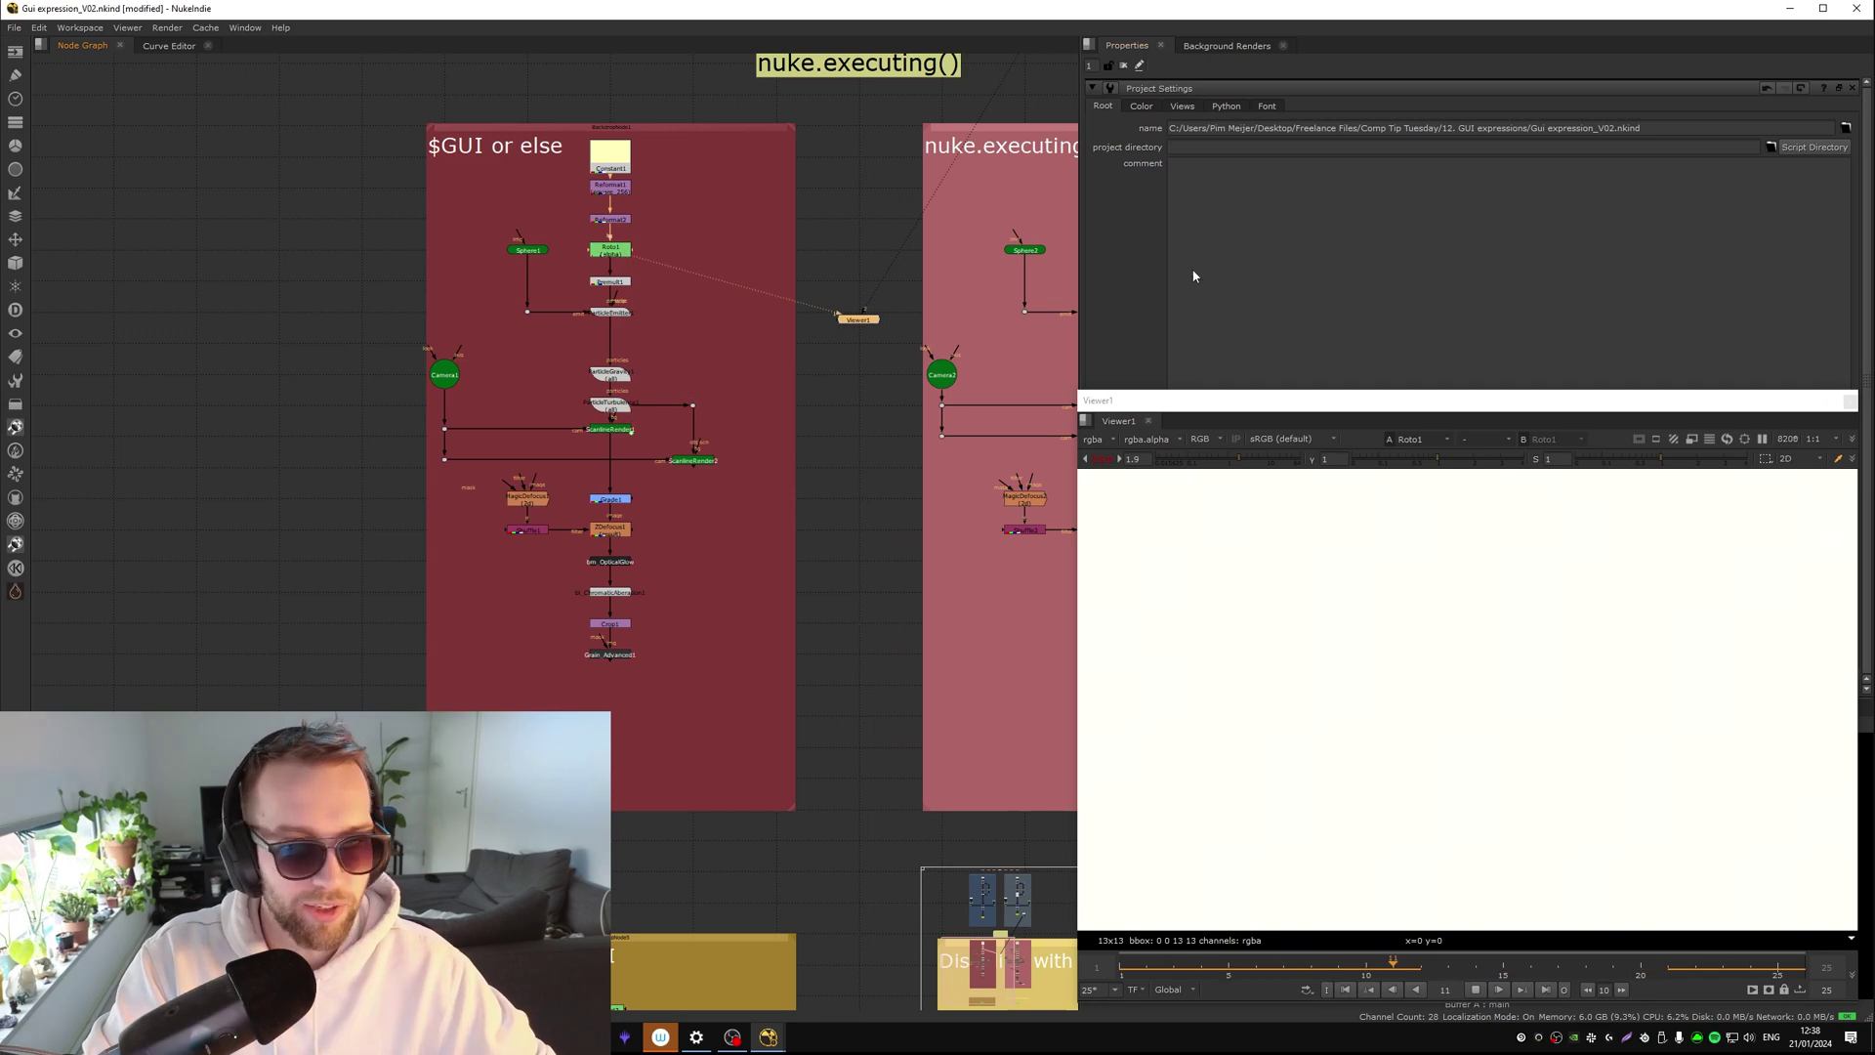
key(f)
key(a)
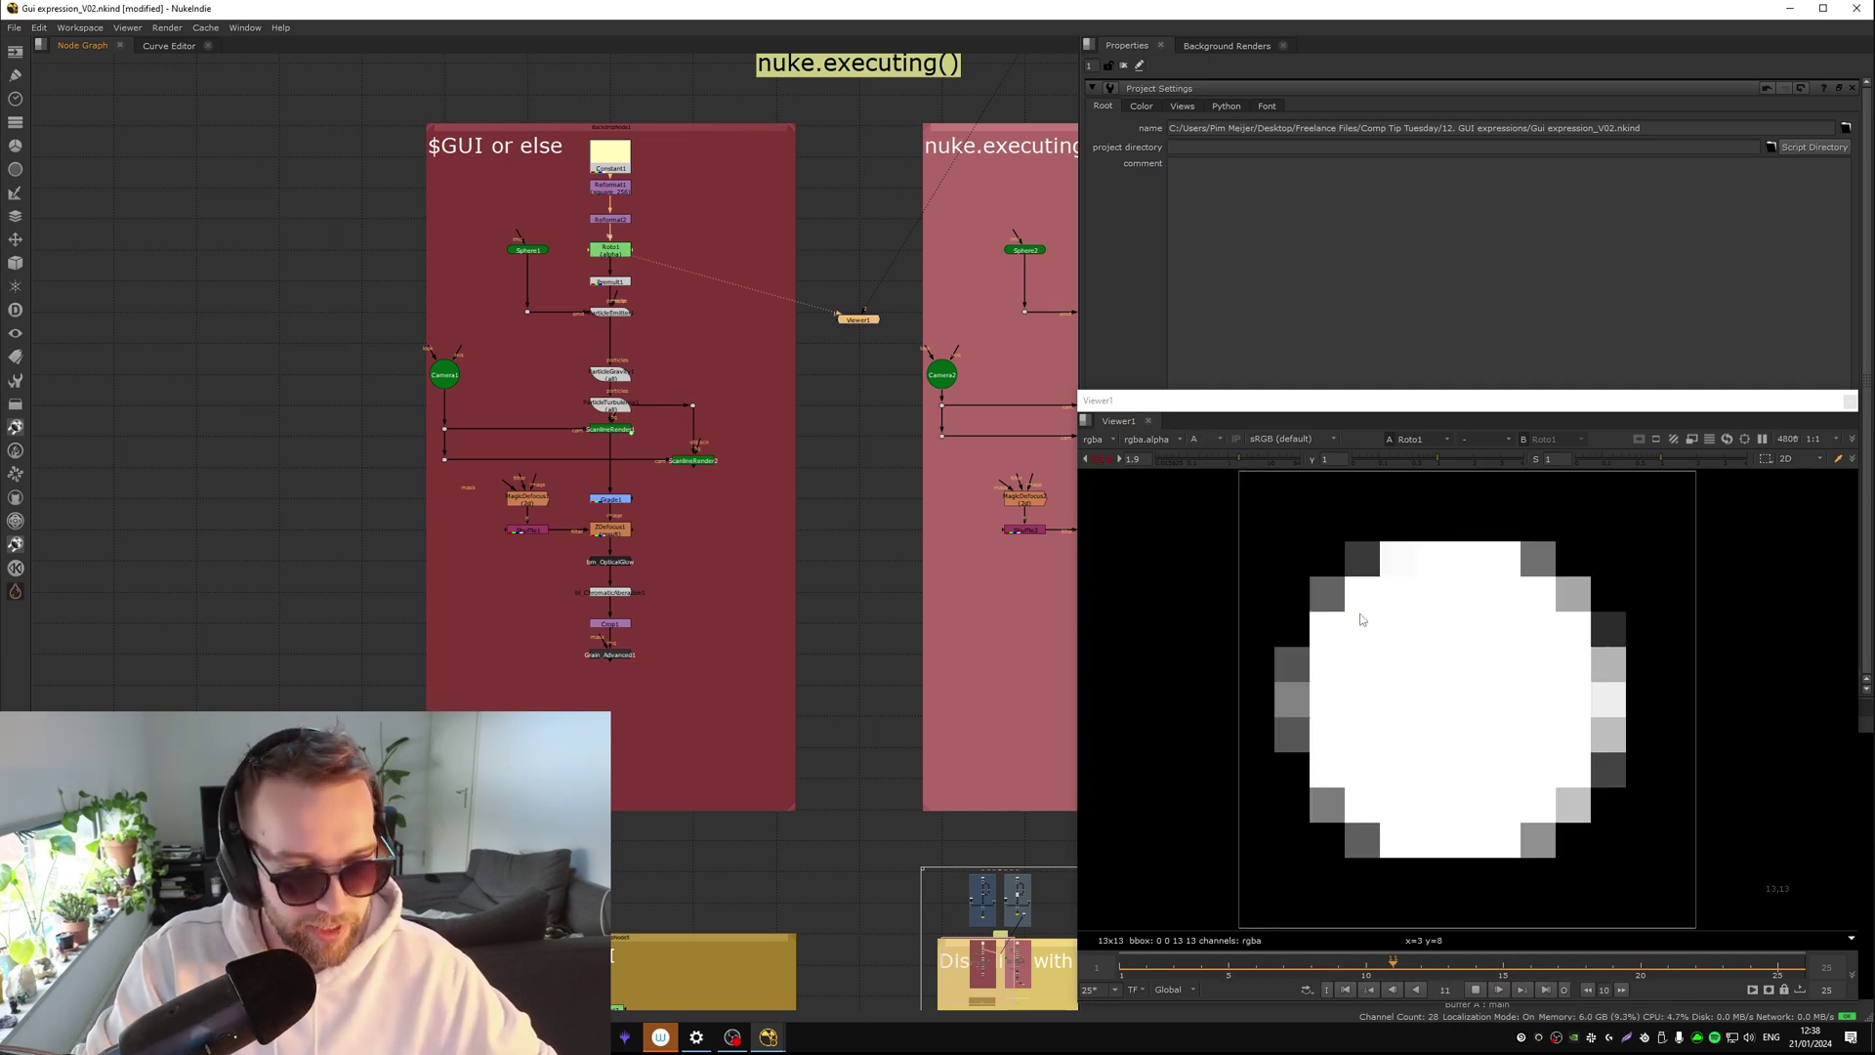
View the ScanlineRender1 output, play the particles, and stop and return to frame 1
click(613, 430)
key(1)
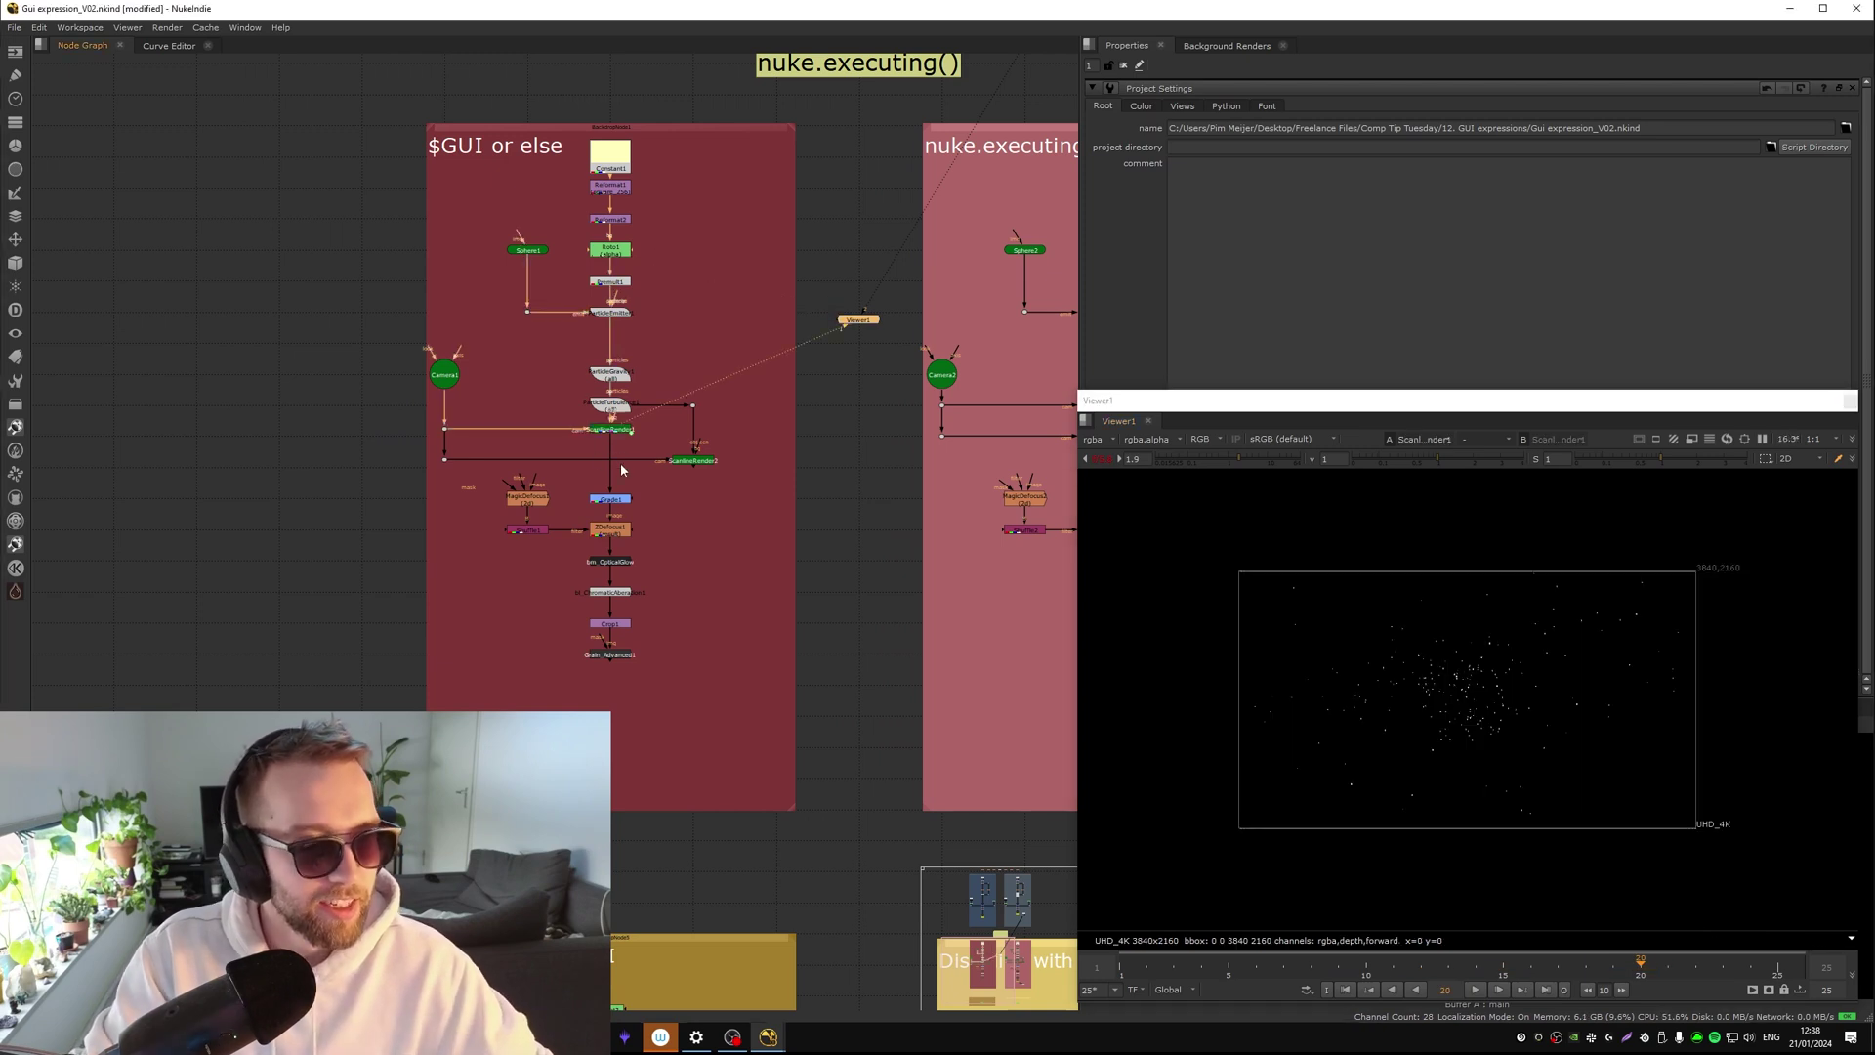
scroll(1483, 652, up, 3)
key(l)
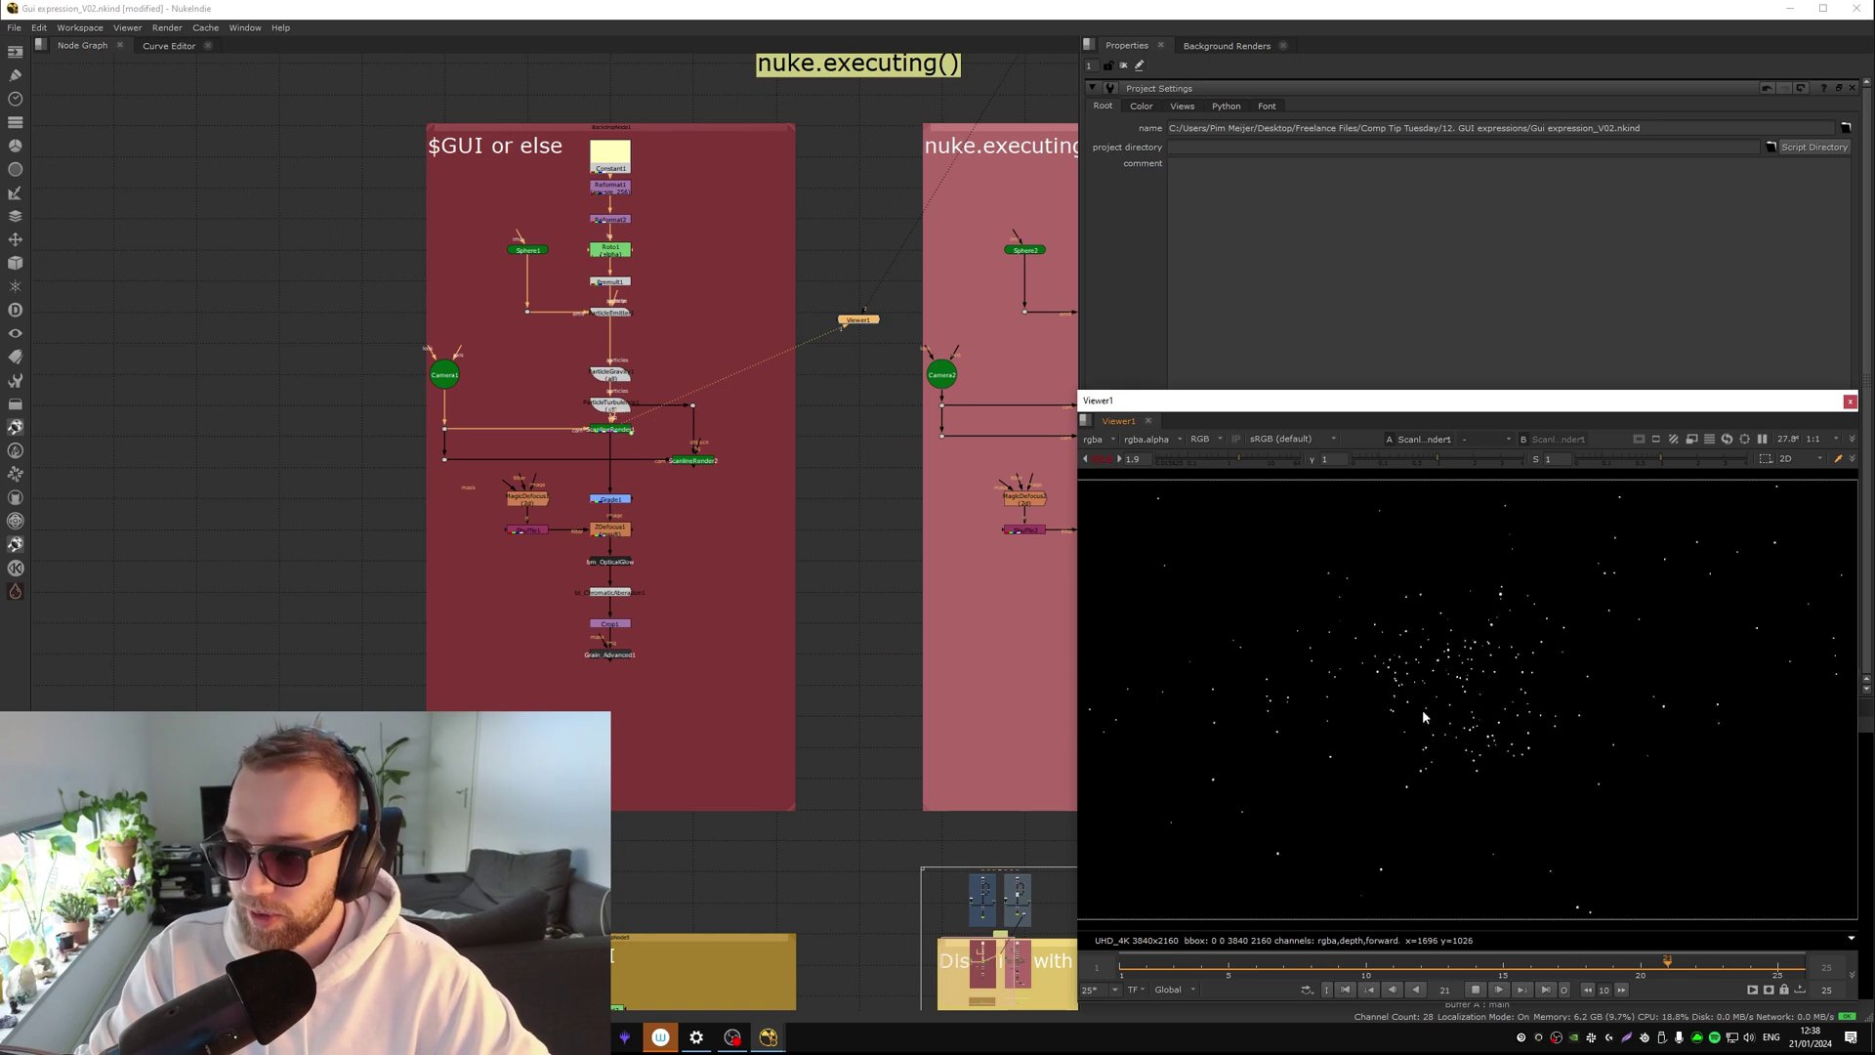
key(k)
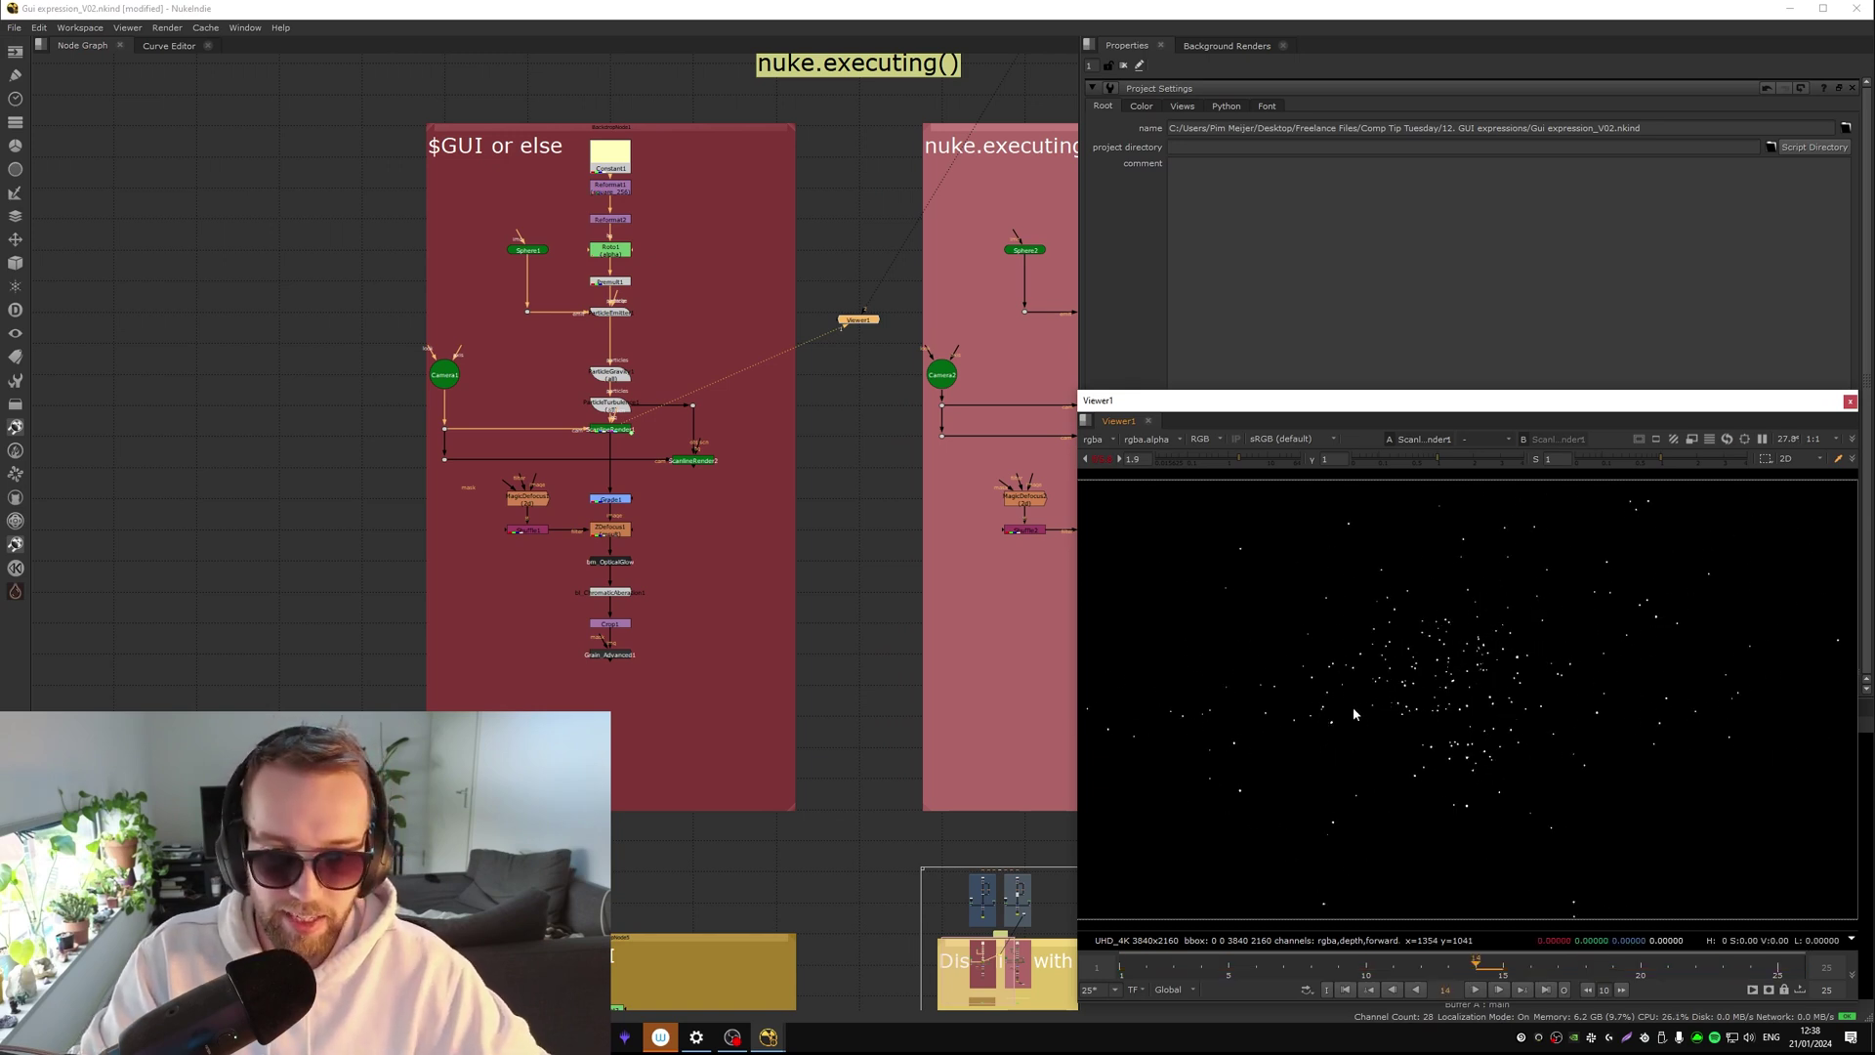
drag(1176, 966, 1122, 962)
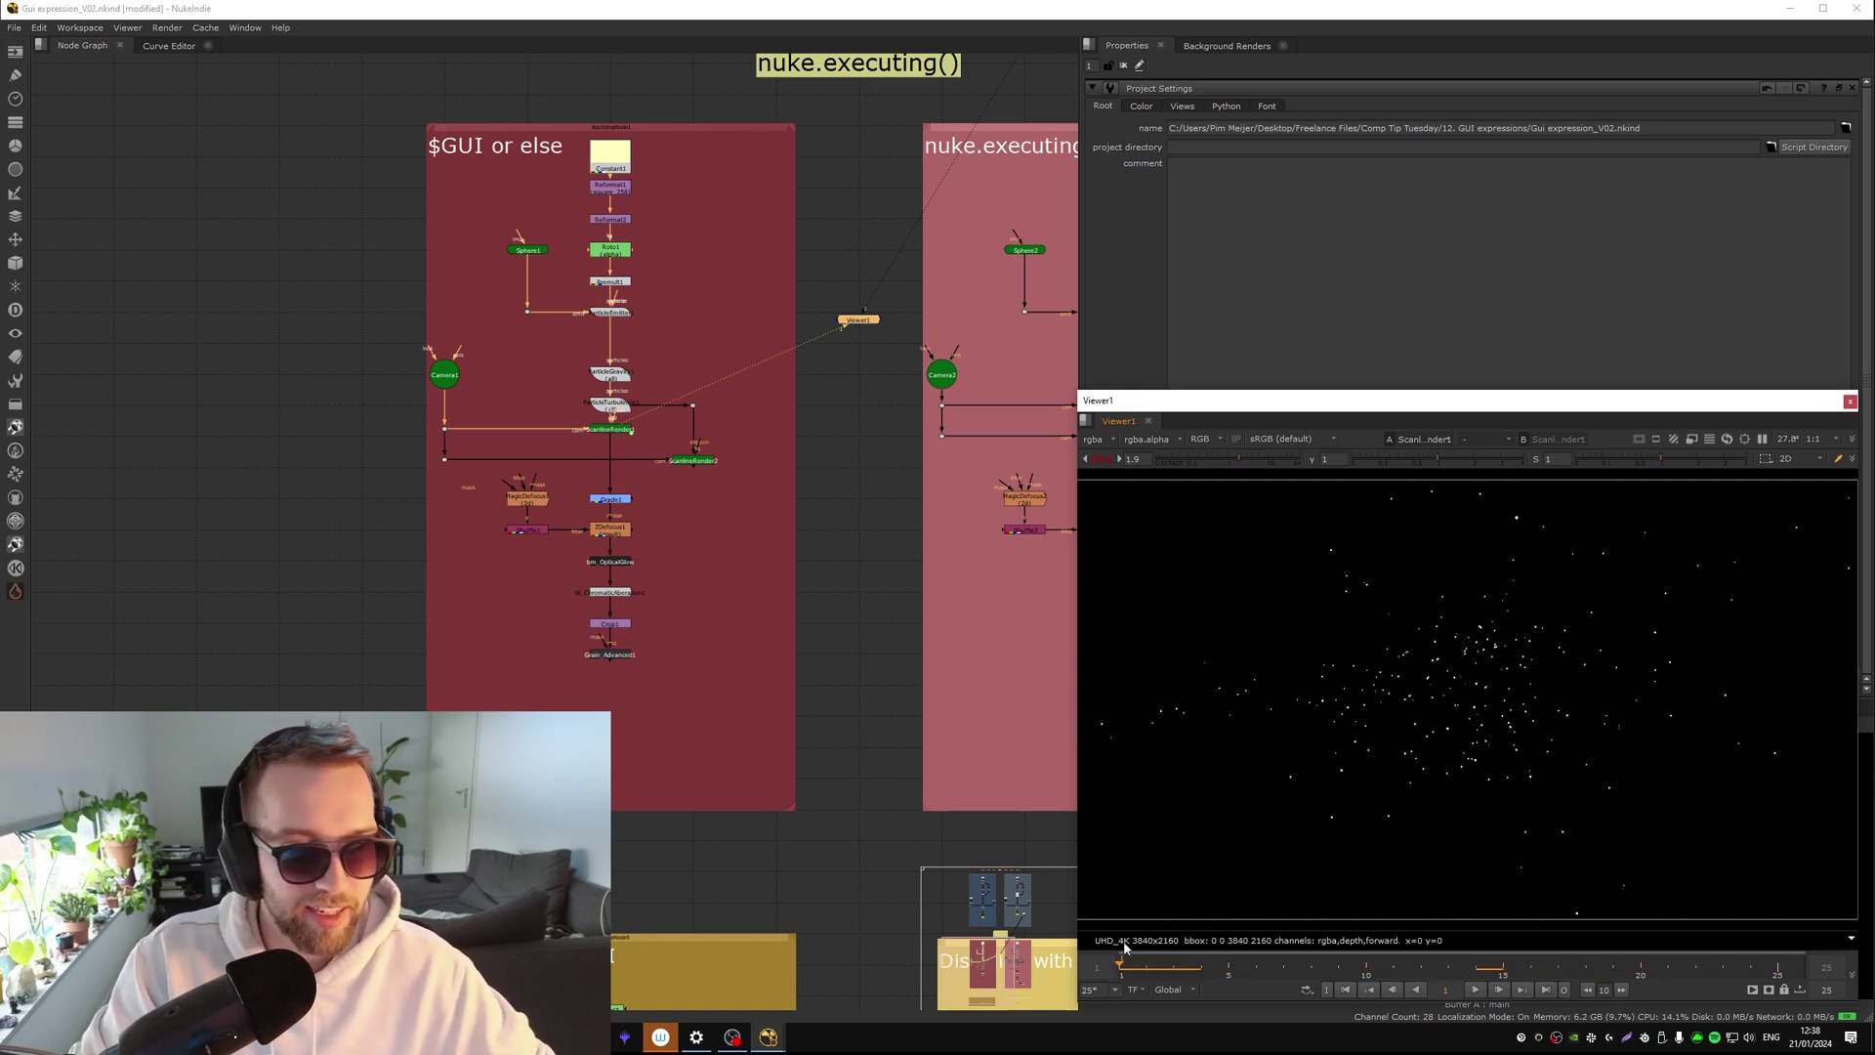
Open the MultiSample settings of ScanlineRender2 in the $GUI or else group and play its particle output in the viewer
double_click(692, 460)
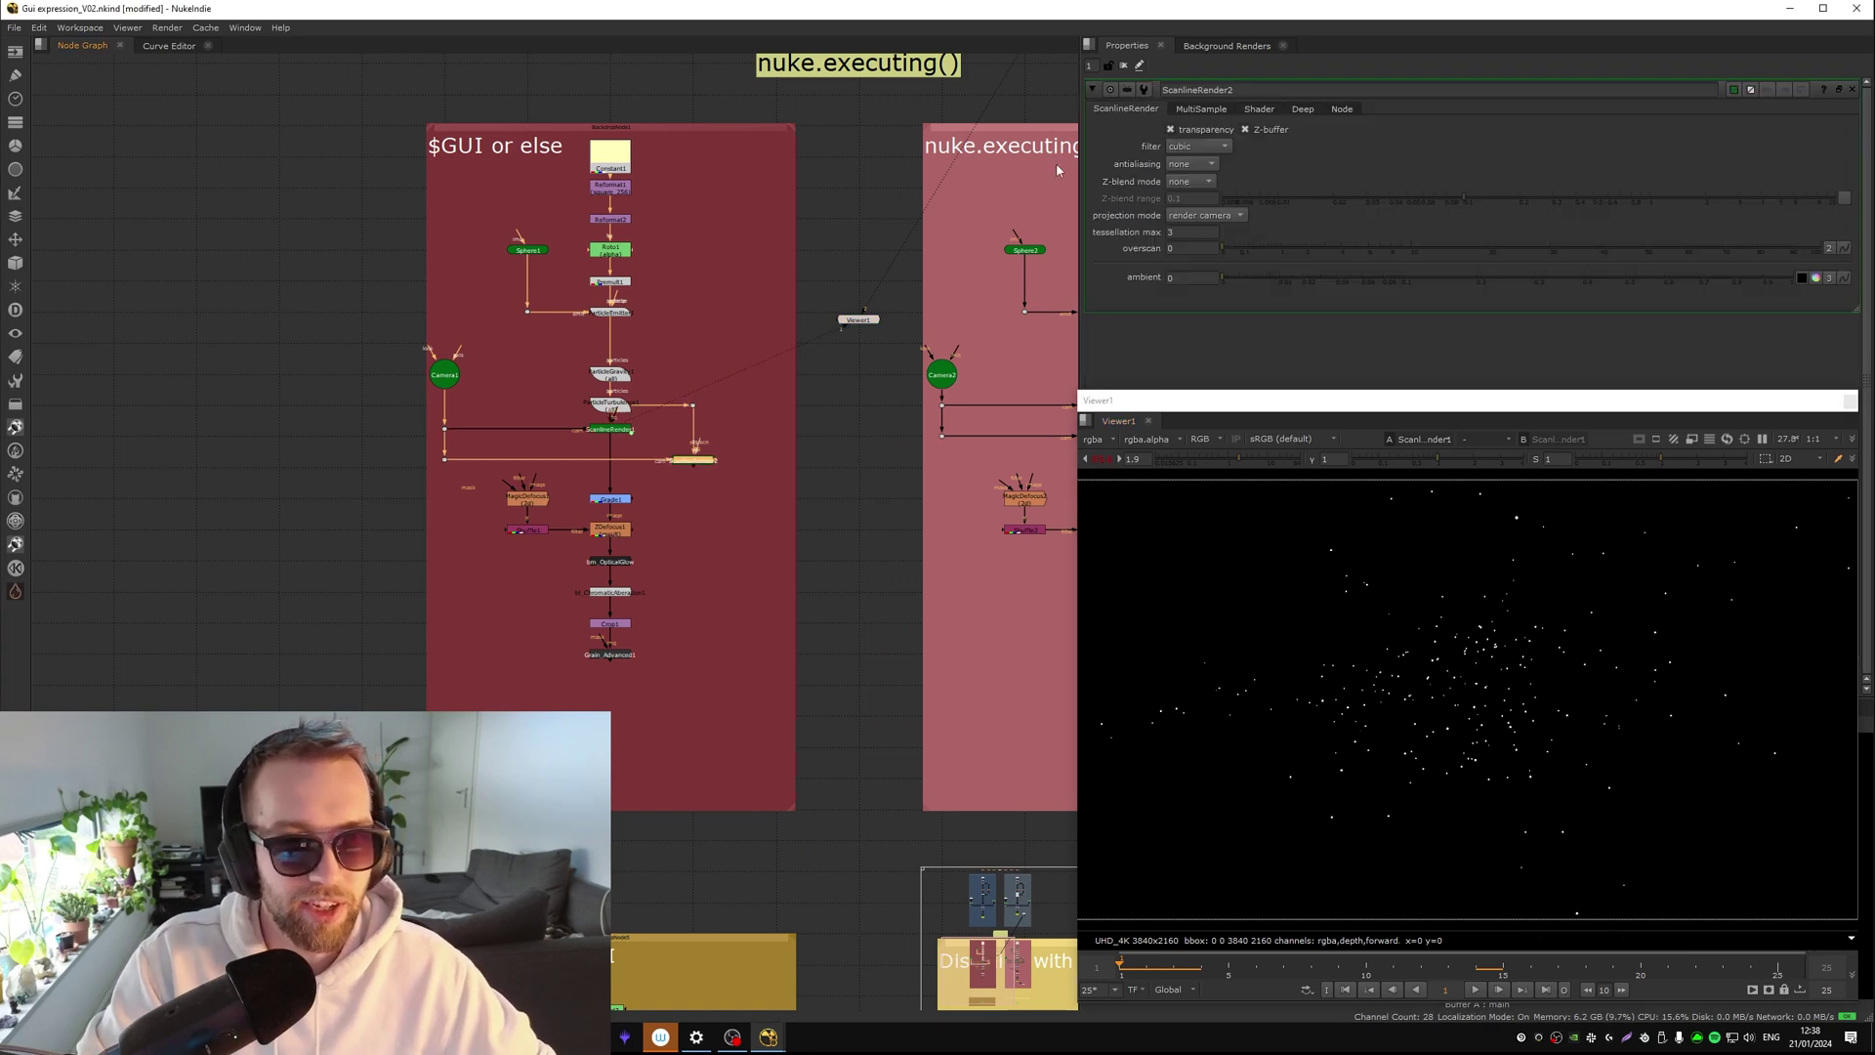
click(1201, 109)
key(1)
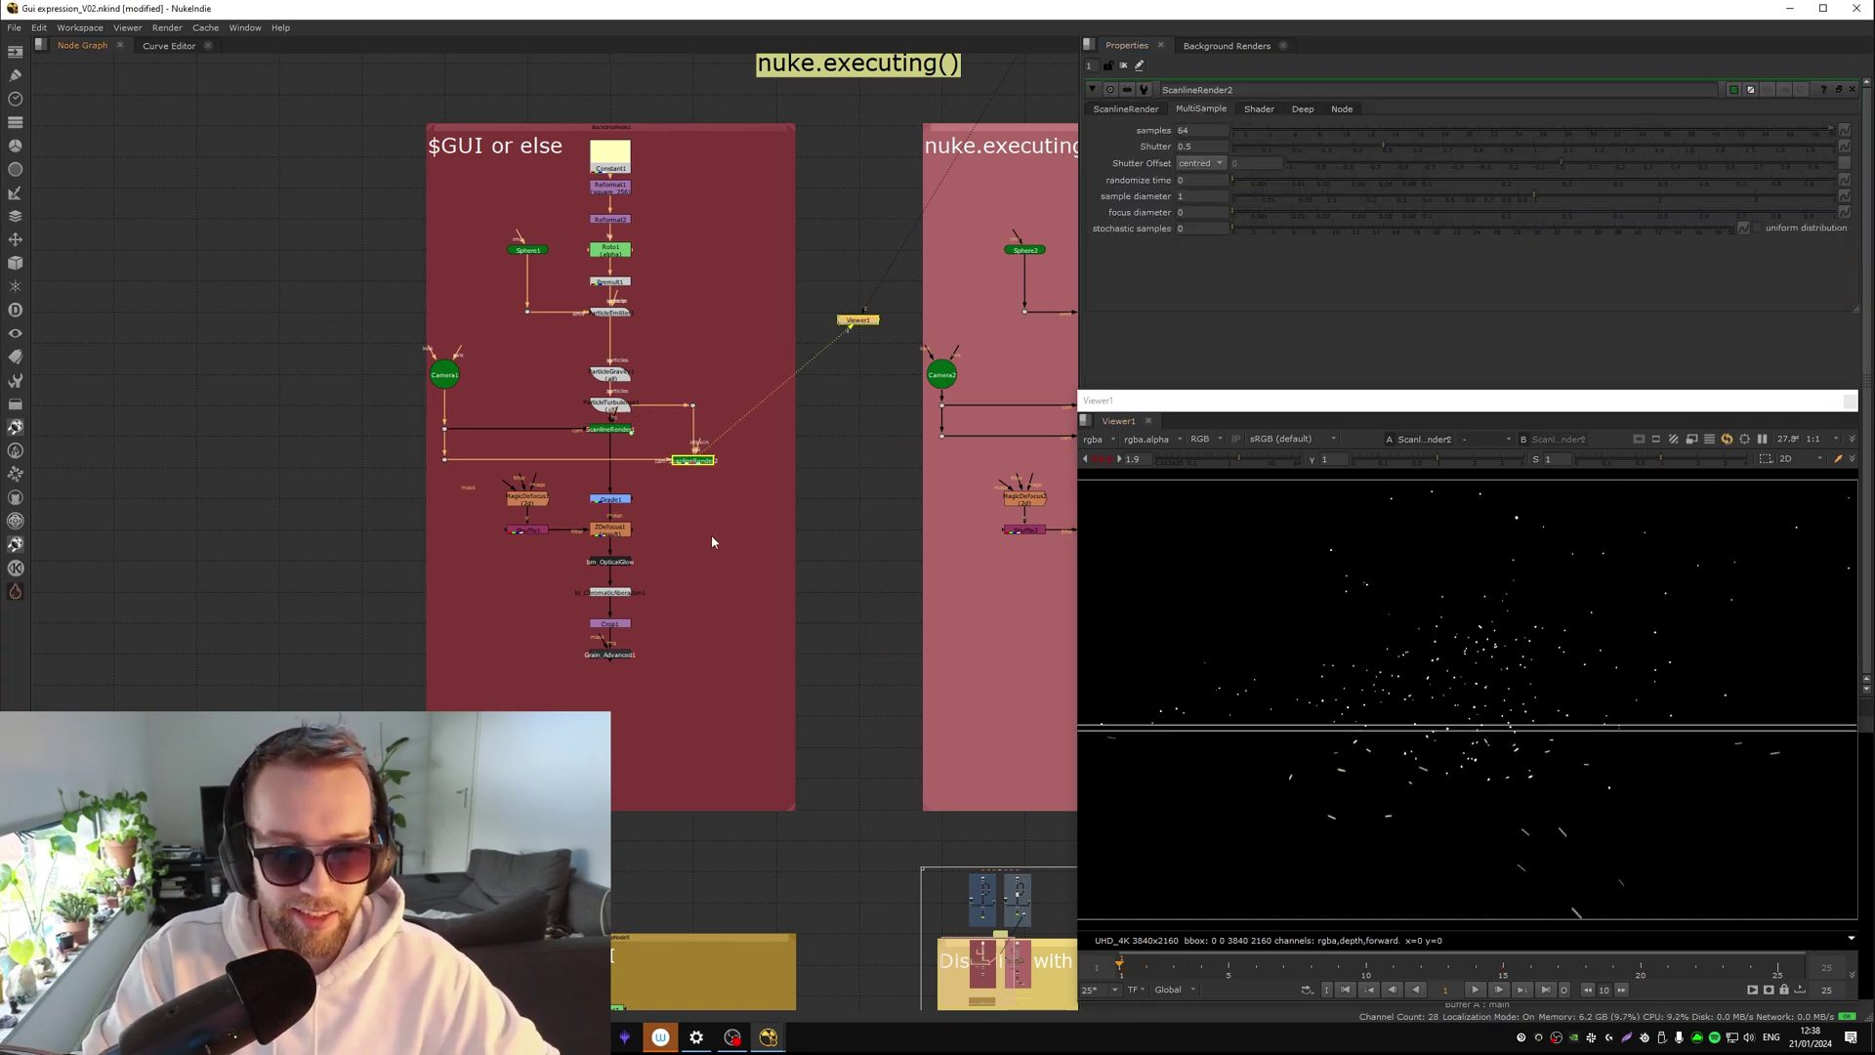
key(l)
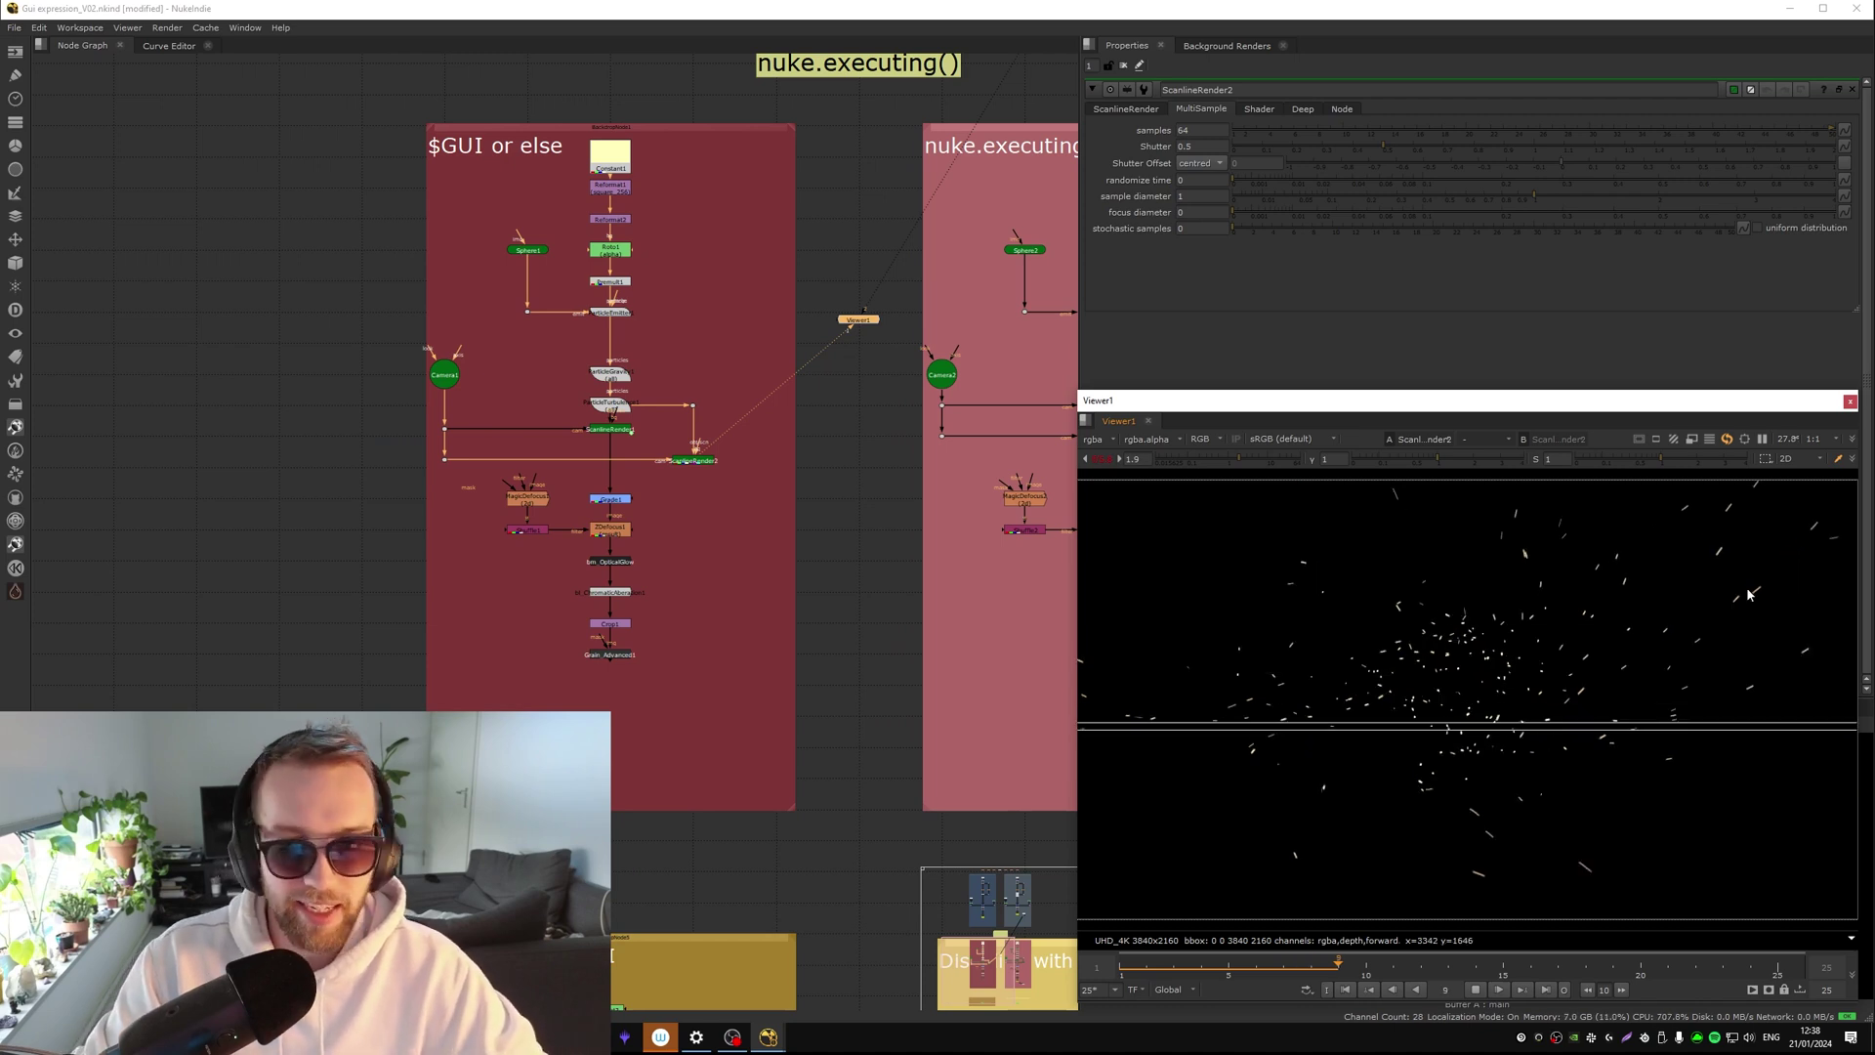
Review the Switch node groups above the particle setups and reopen ScanlineRender2's properties in the $GUI or else group
middle_drag(784, 262, 742, 950)
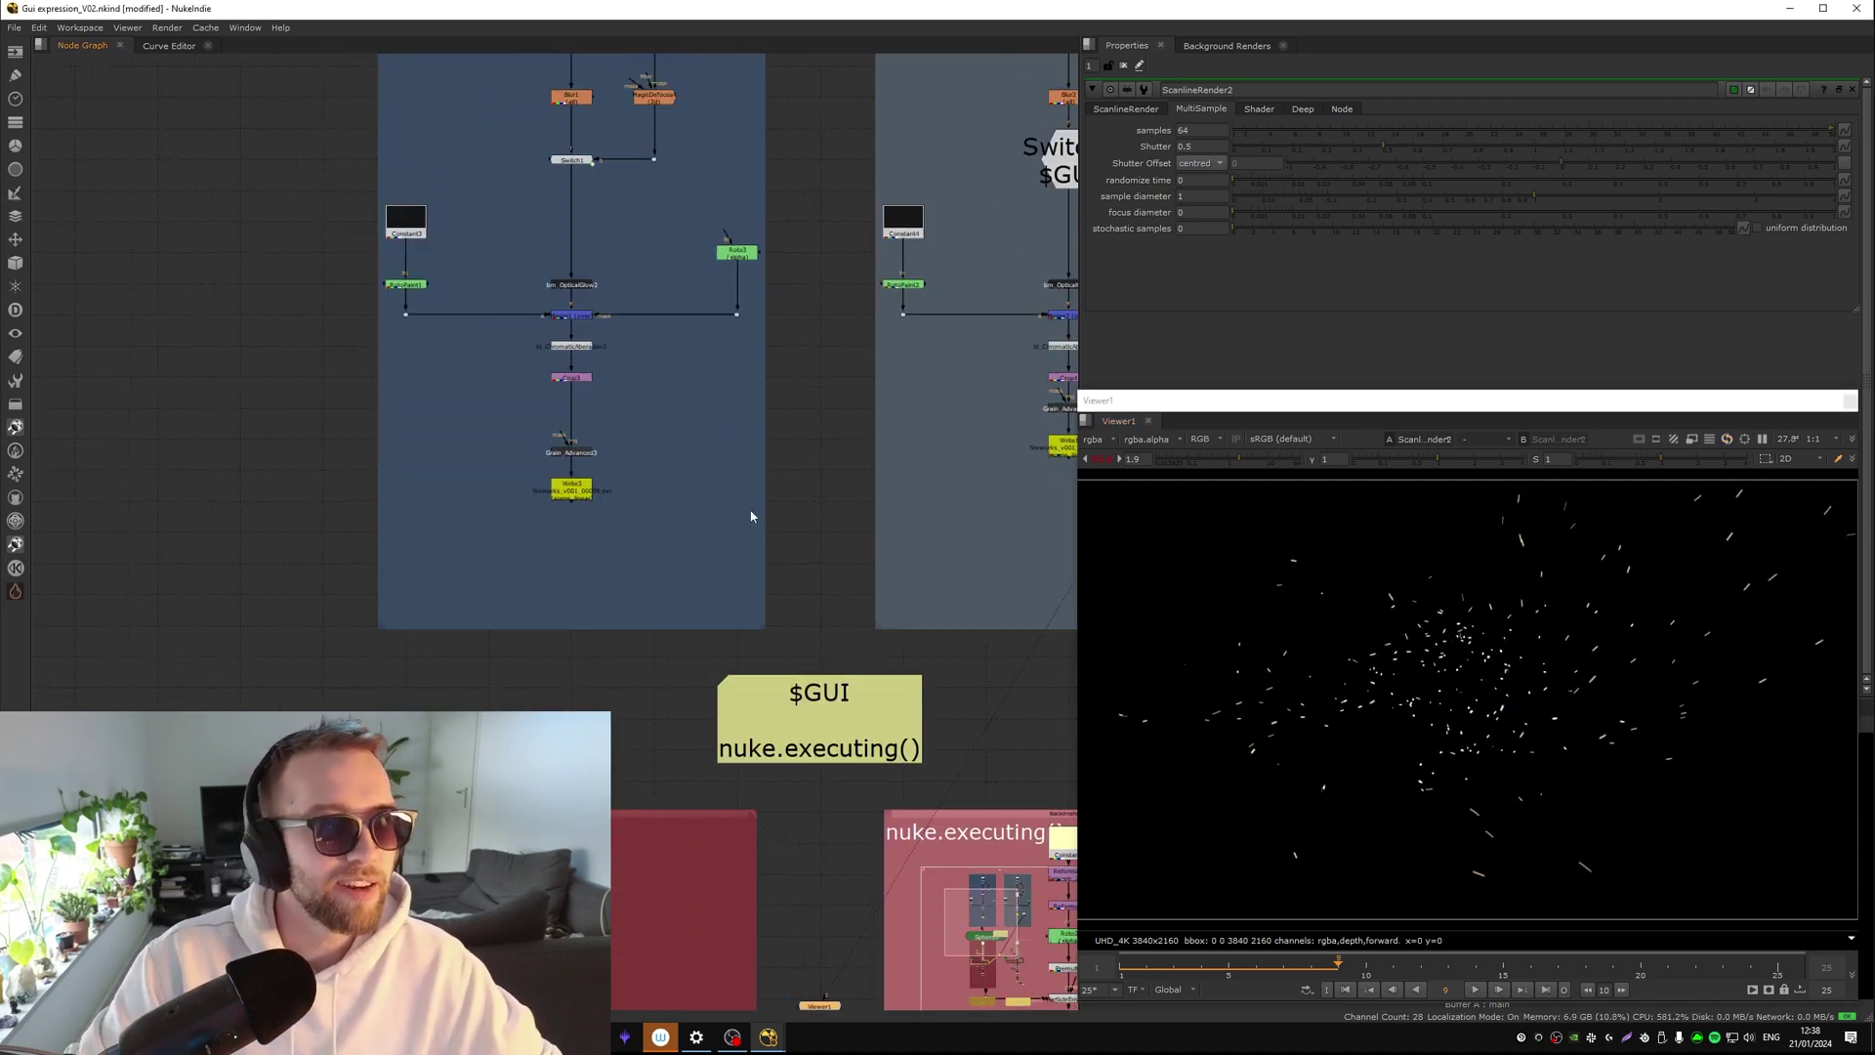
middle_drag(489, 319, 516, 535)
drag(739, 193, 447, 447)
middle_drag(552, 901, 410, 365)
middle_drag(427, 704, 447, 412)
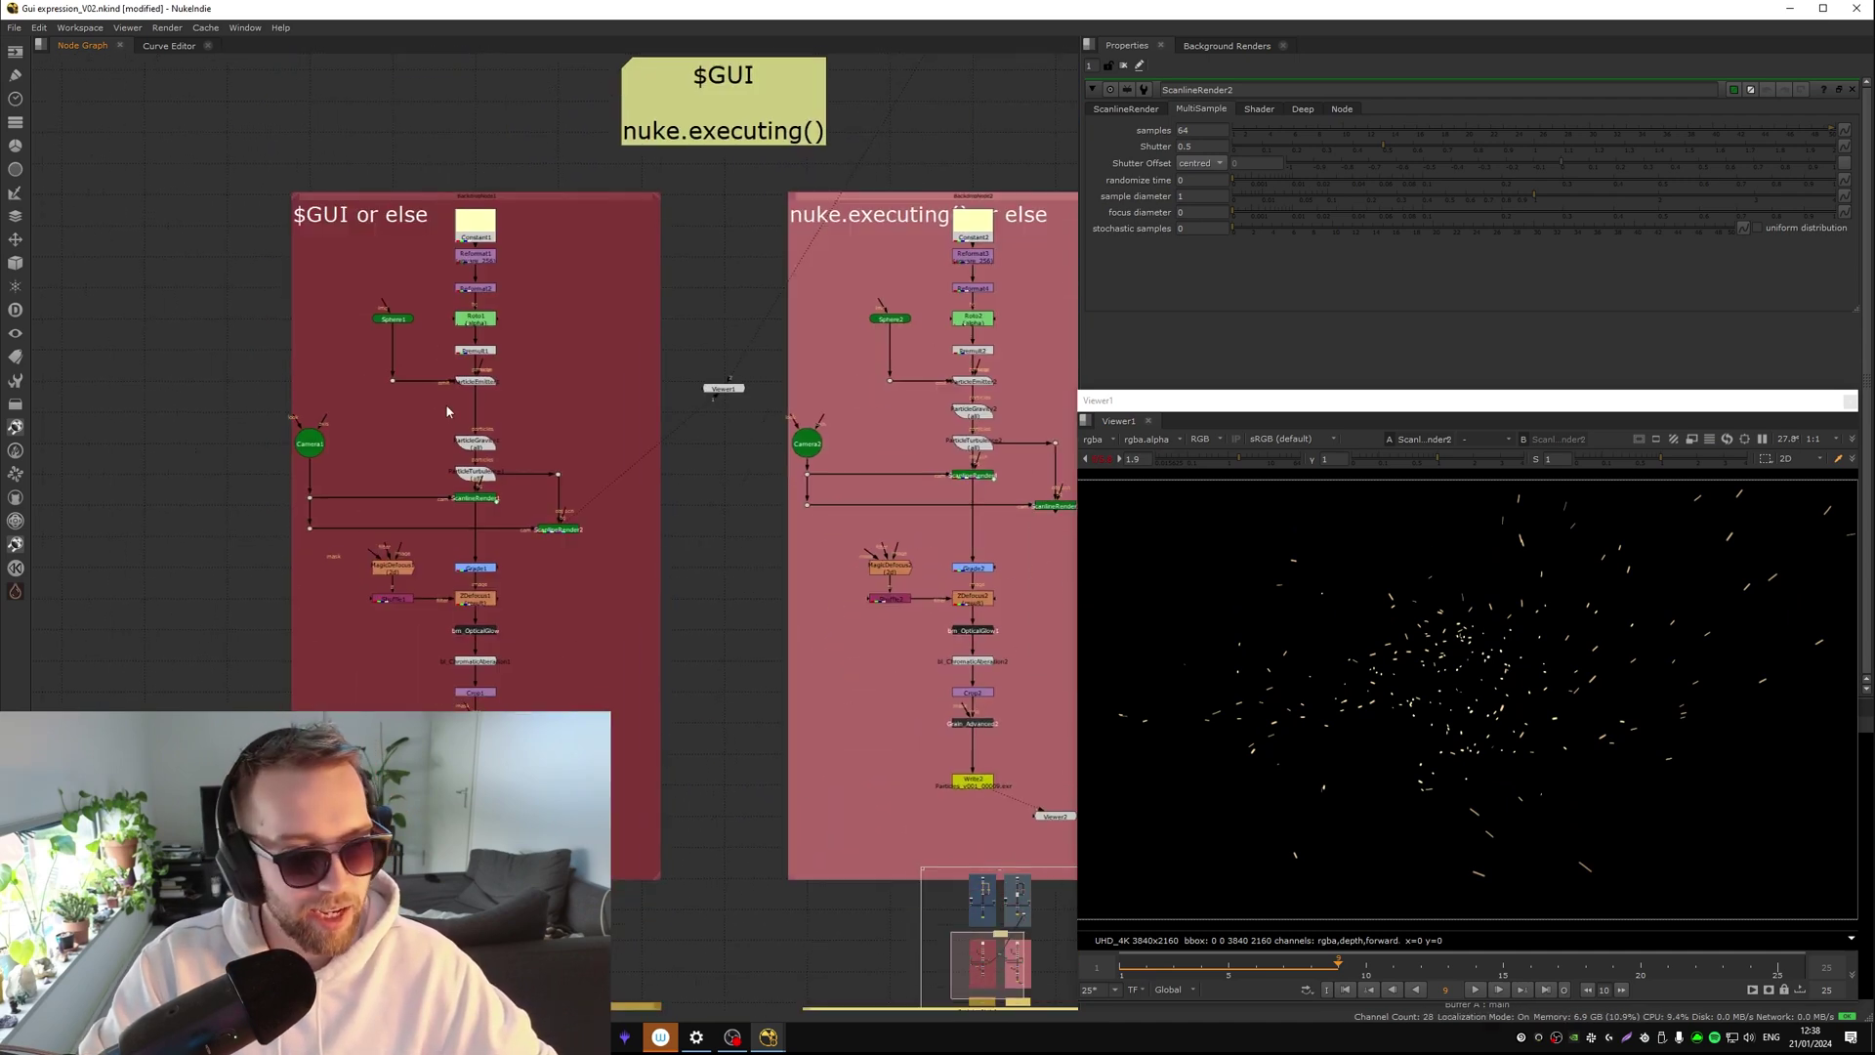
double_click(568, 525)
scroll(586, 517, up, 3)
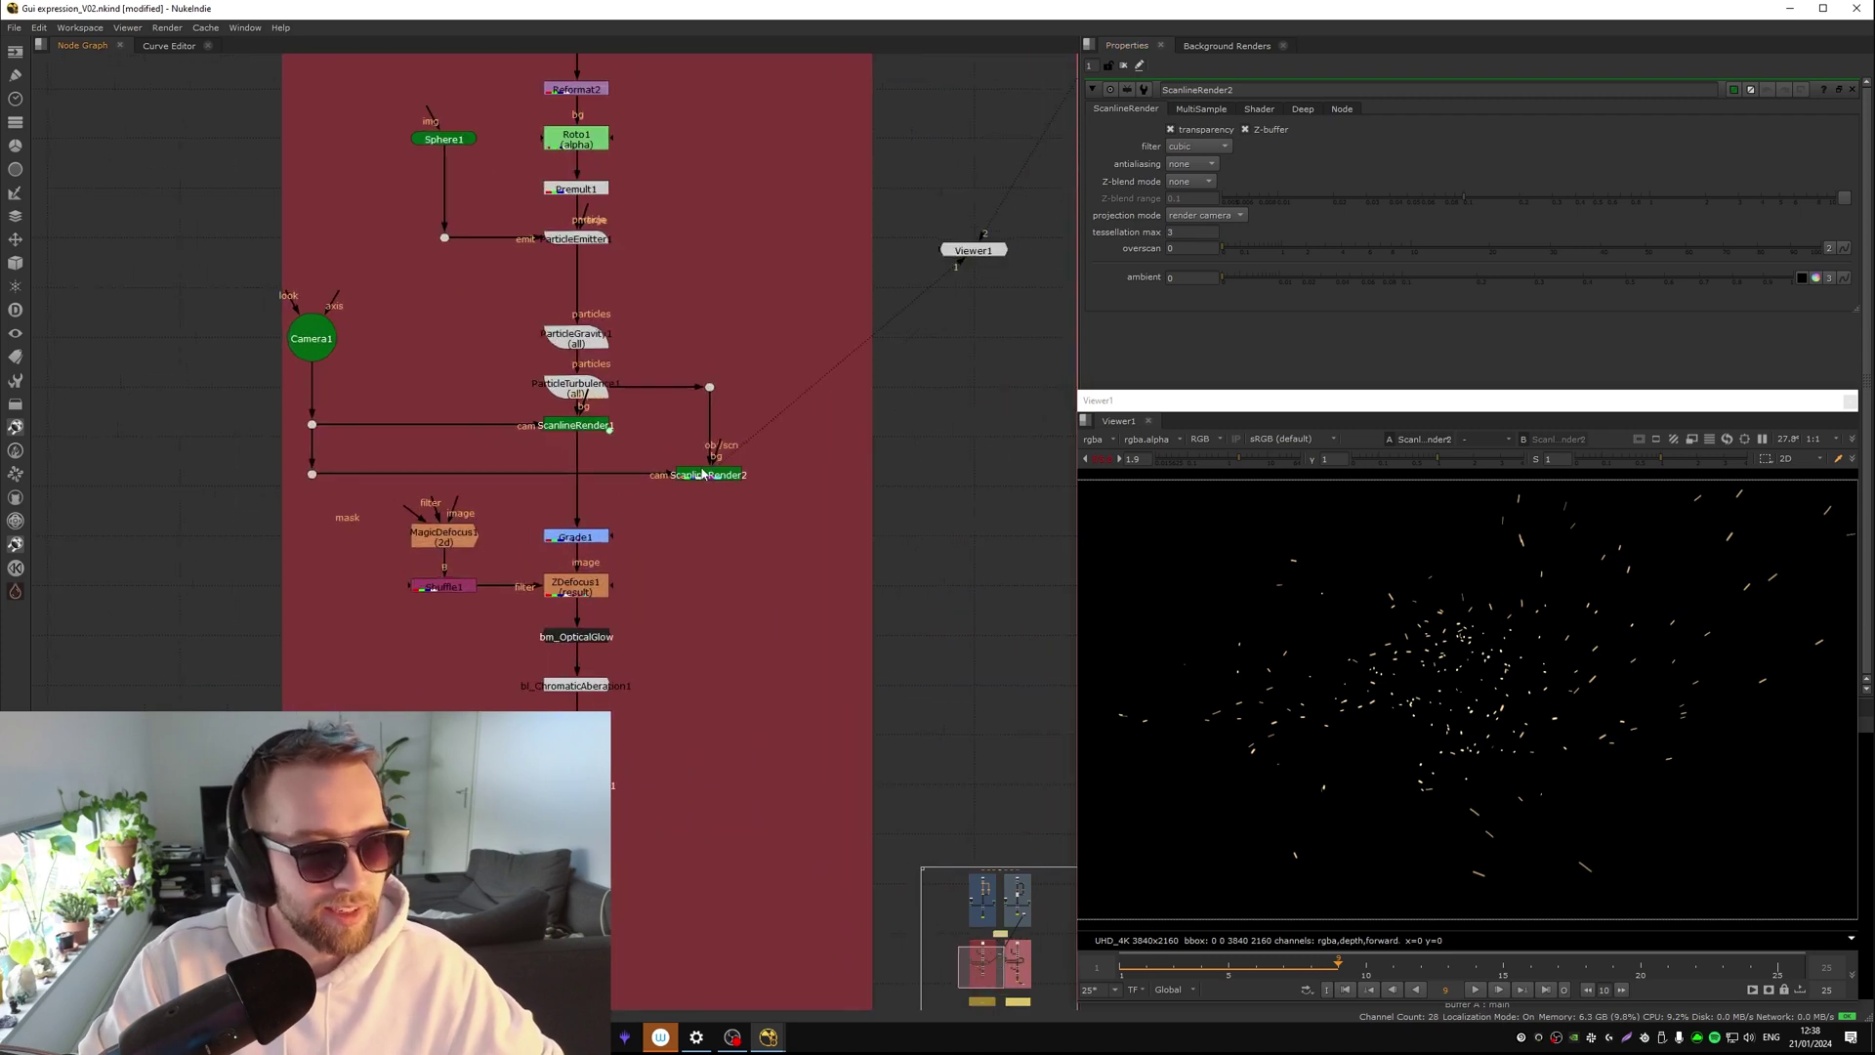
click(701, 473)
scroll(674, 488, down, 5)
middle_drag(659, 500, 695, 566)
scroll(681, 547, up, 4)
middle_drag(715, 490, 646, 533)
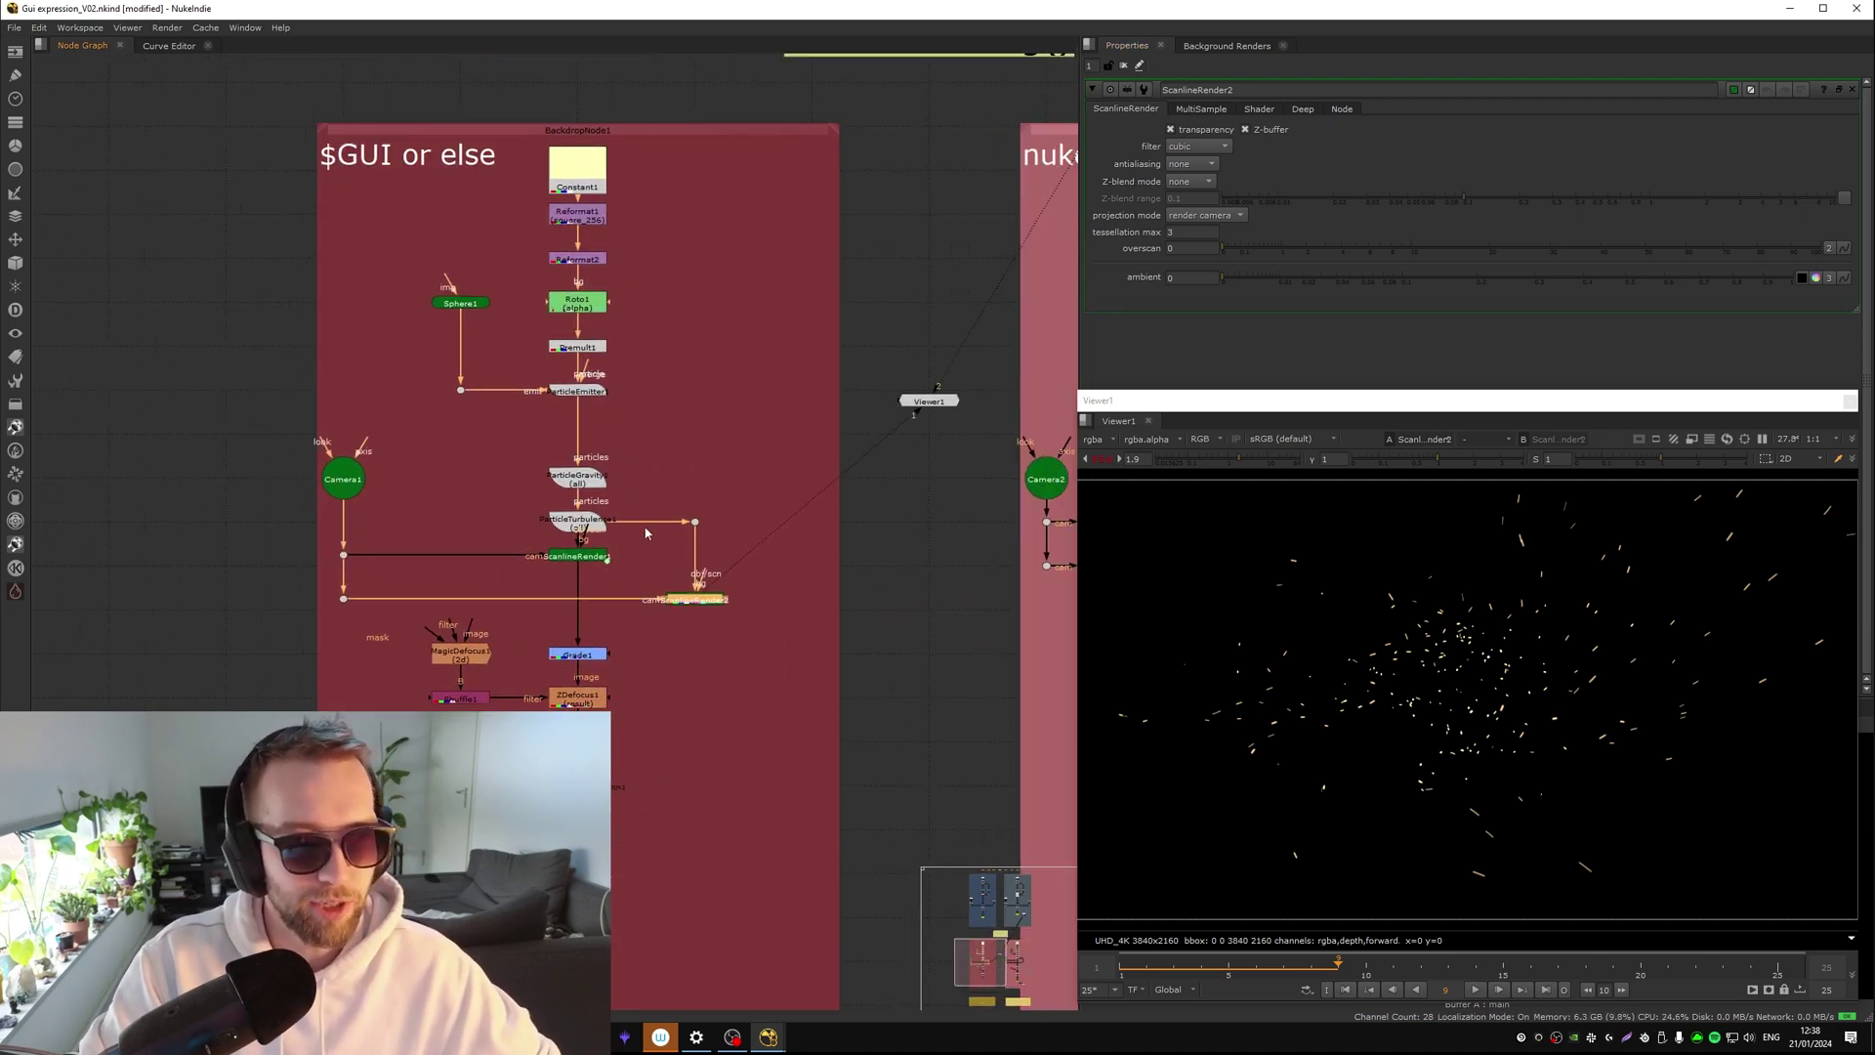
Delete the existing animation on the MultiSample samples of ScanlineRender1 and view that node's output
double_click(589, 557)
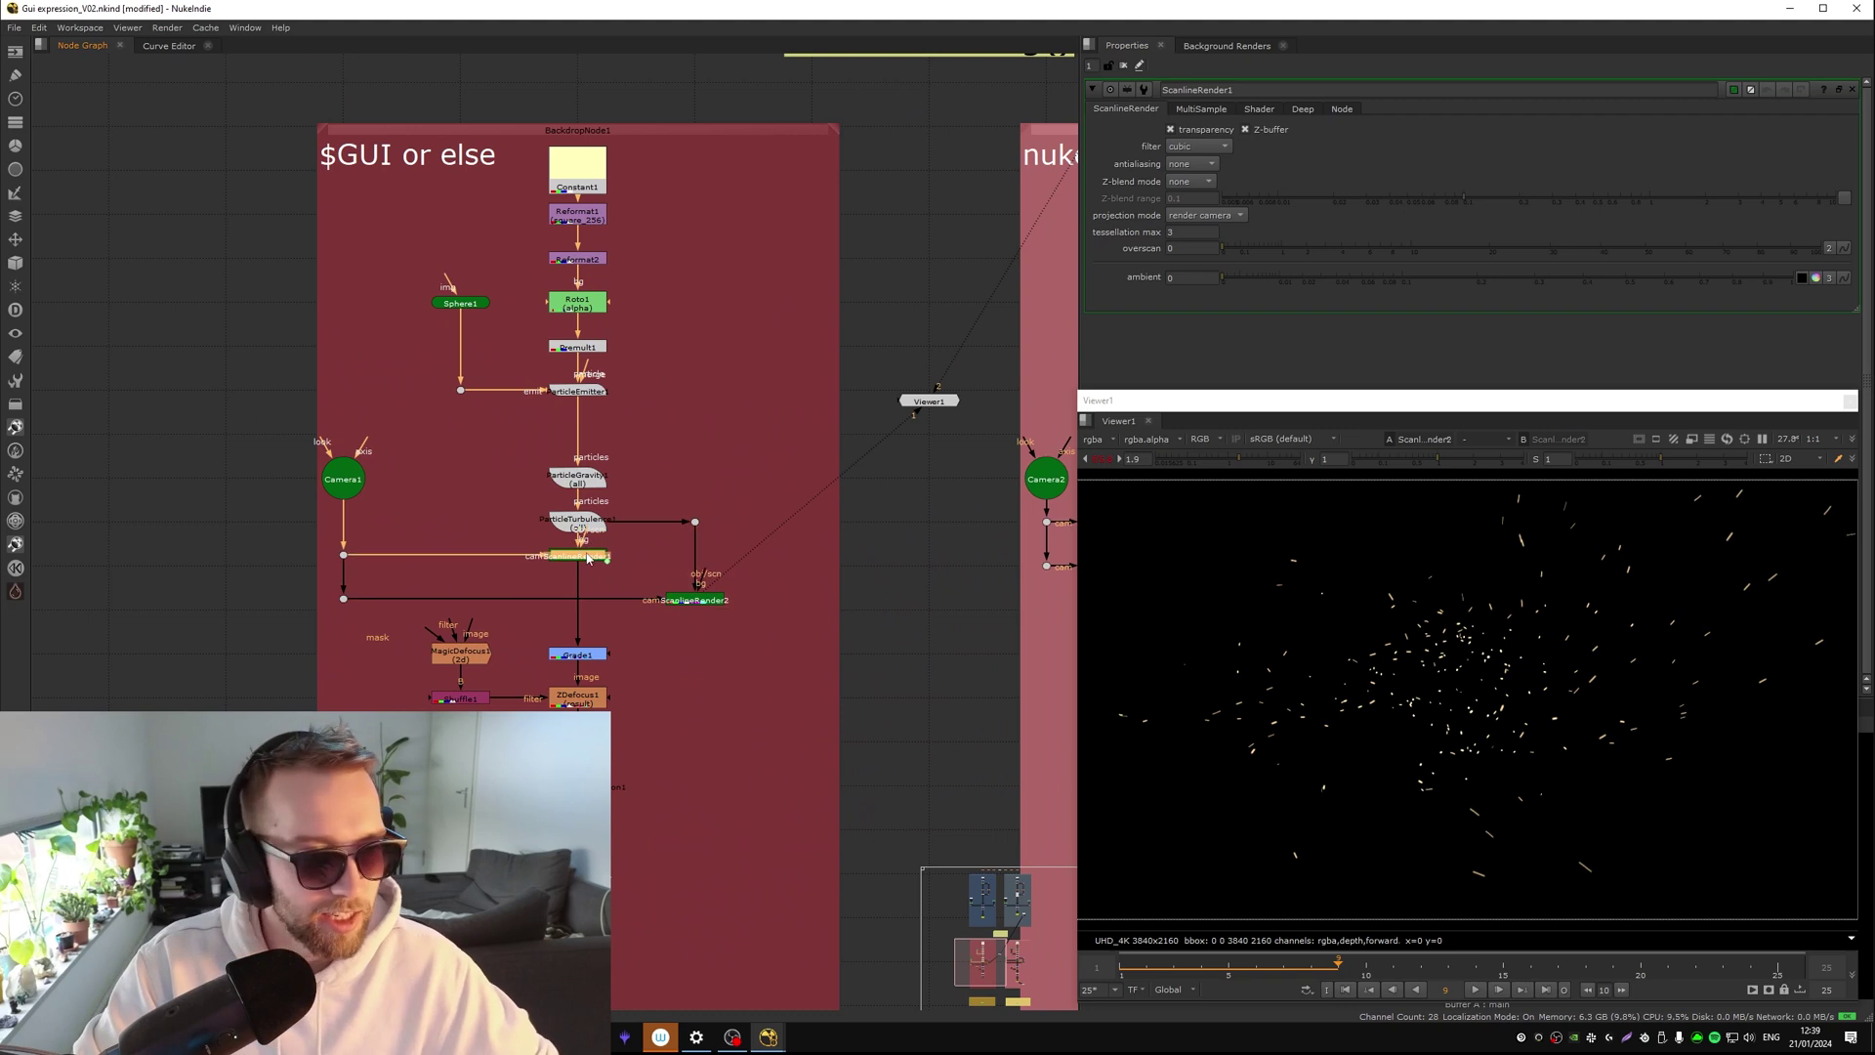
click(1211, 111)
click(1206, 133)
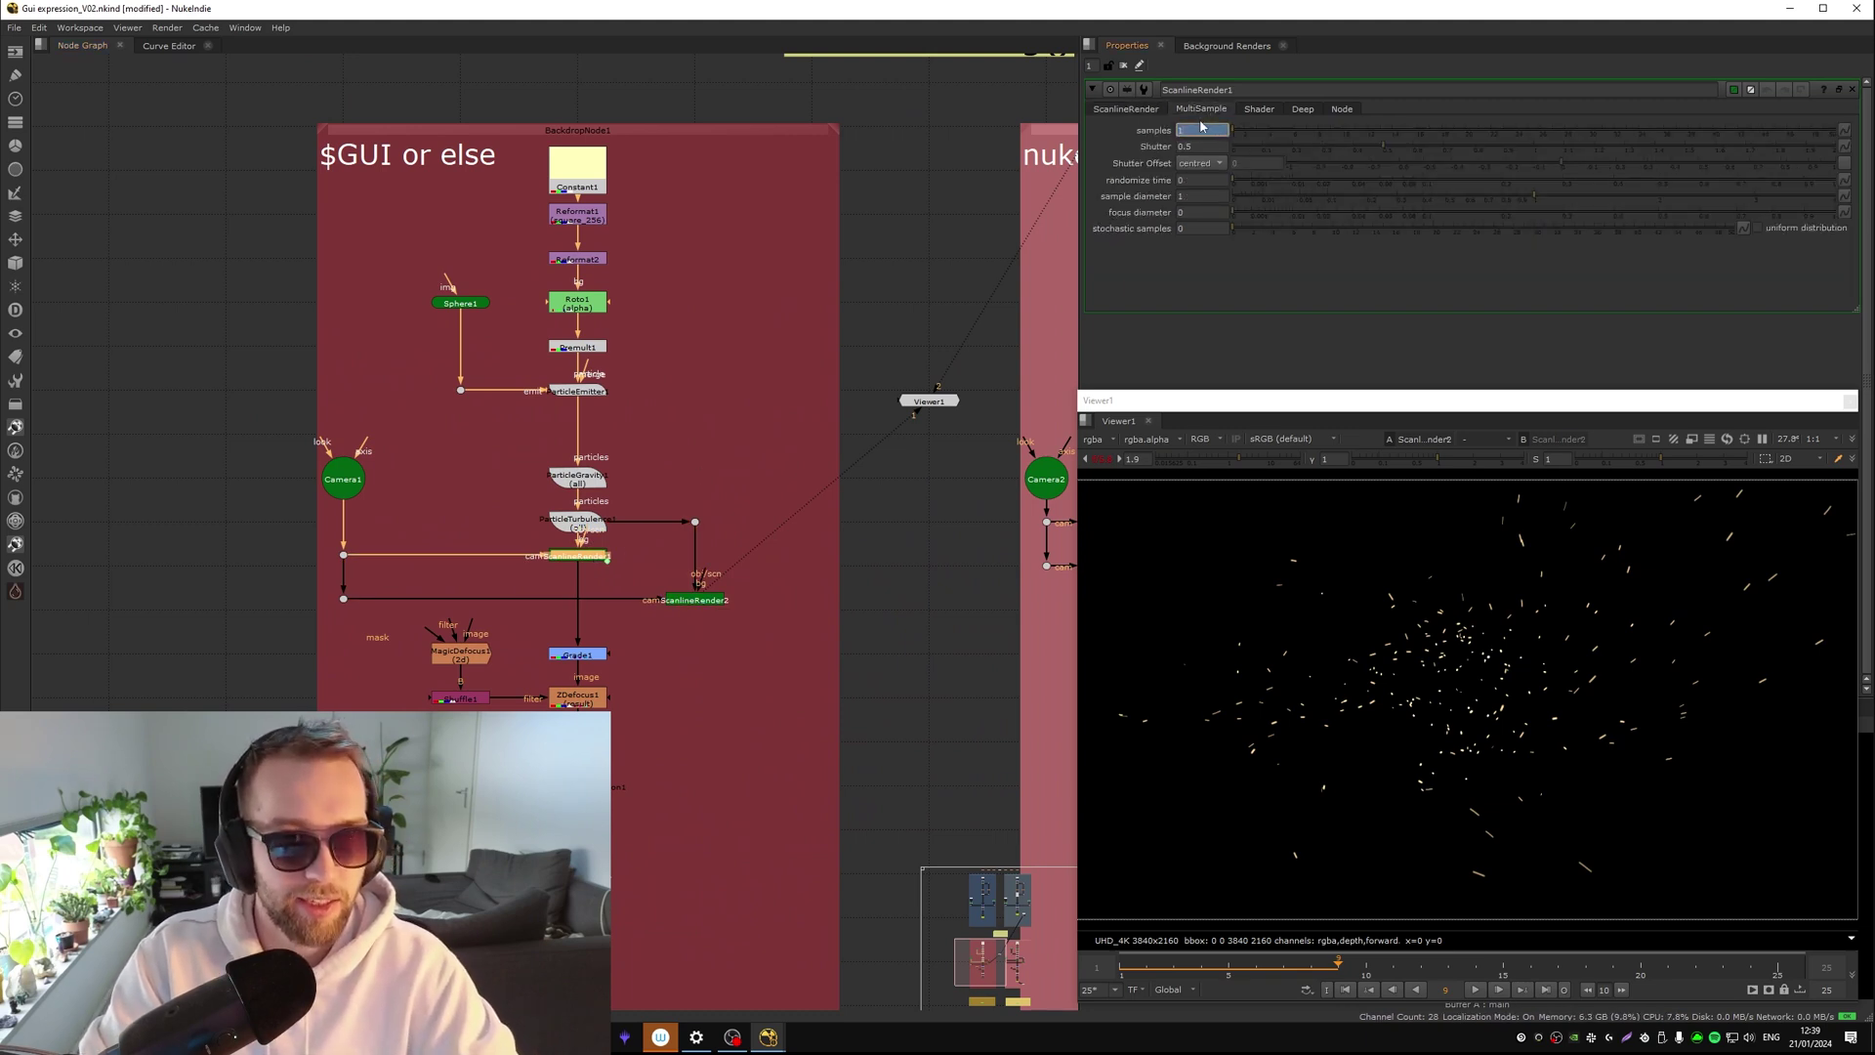
right_click(1204, 129)
click(1260, 172)
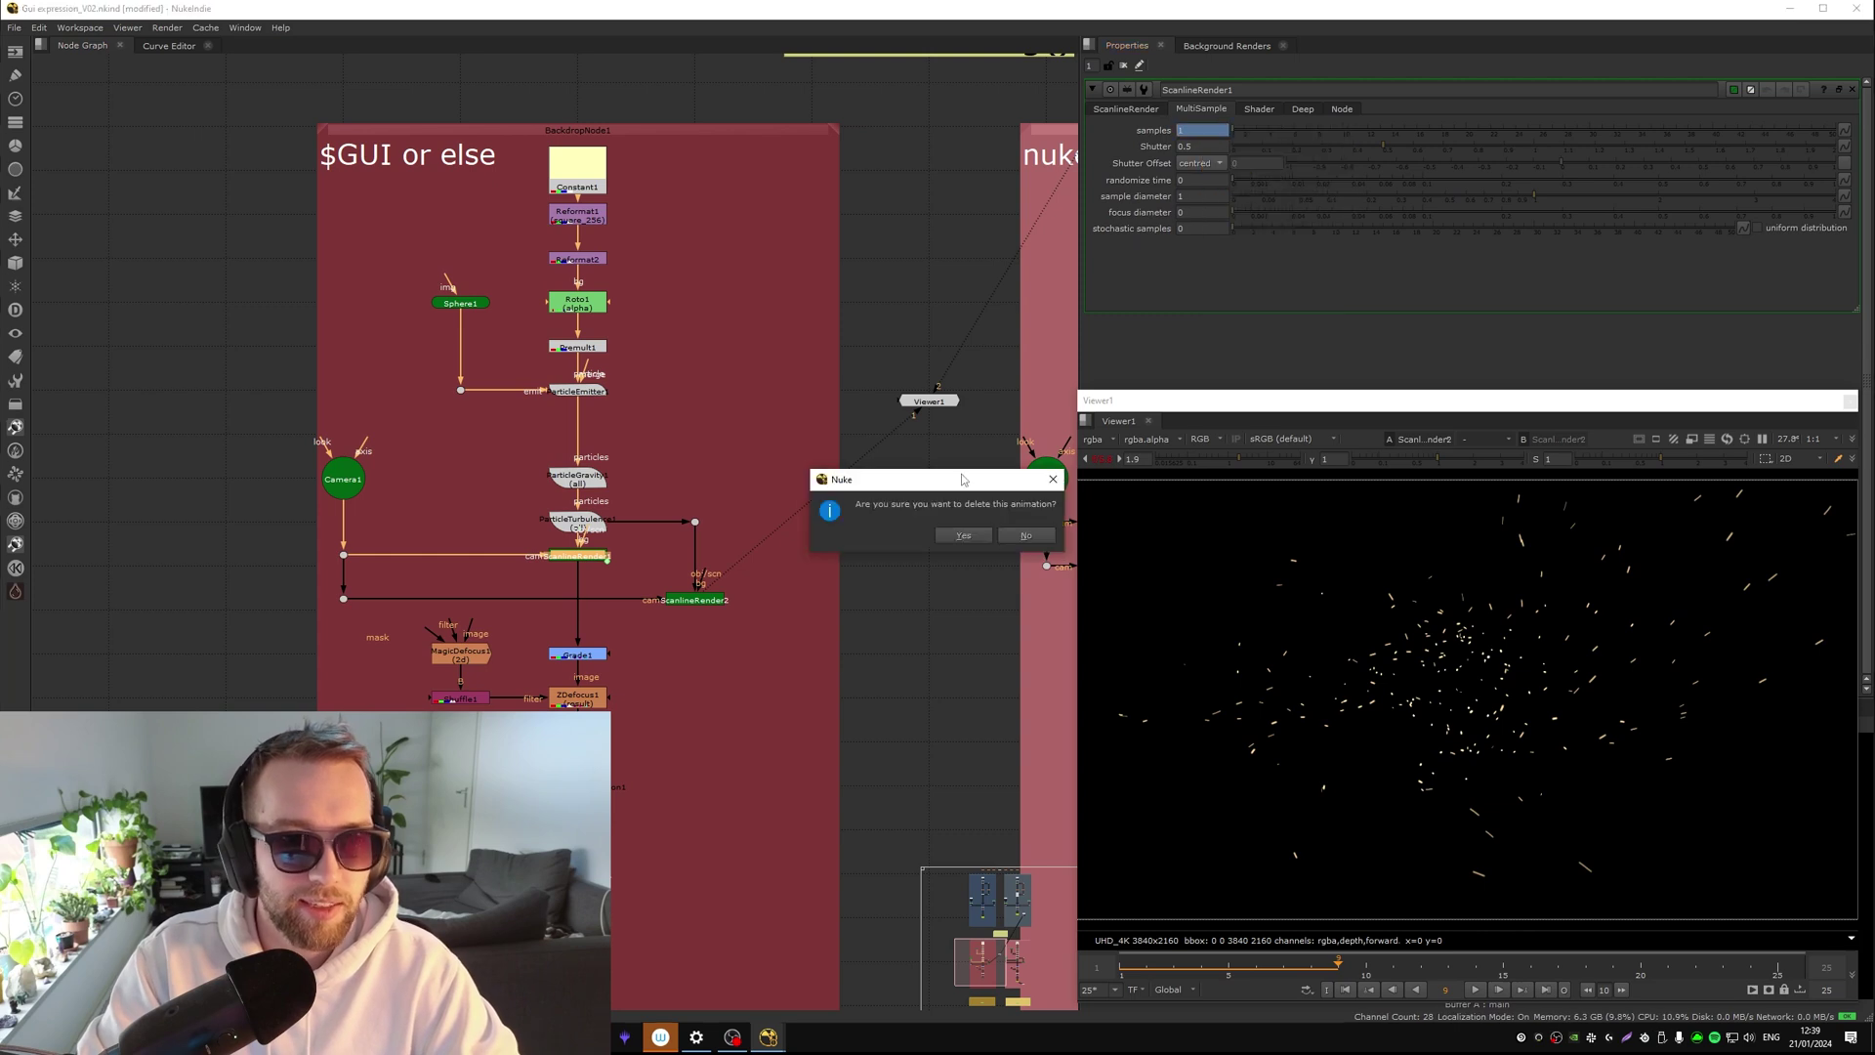
click(963, 535)
middle_drag(602, 575, 727, 480)
key(XF86AudioLowerVolume)
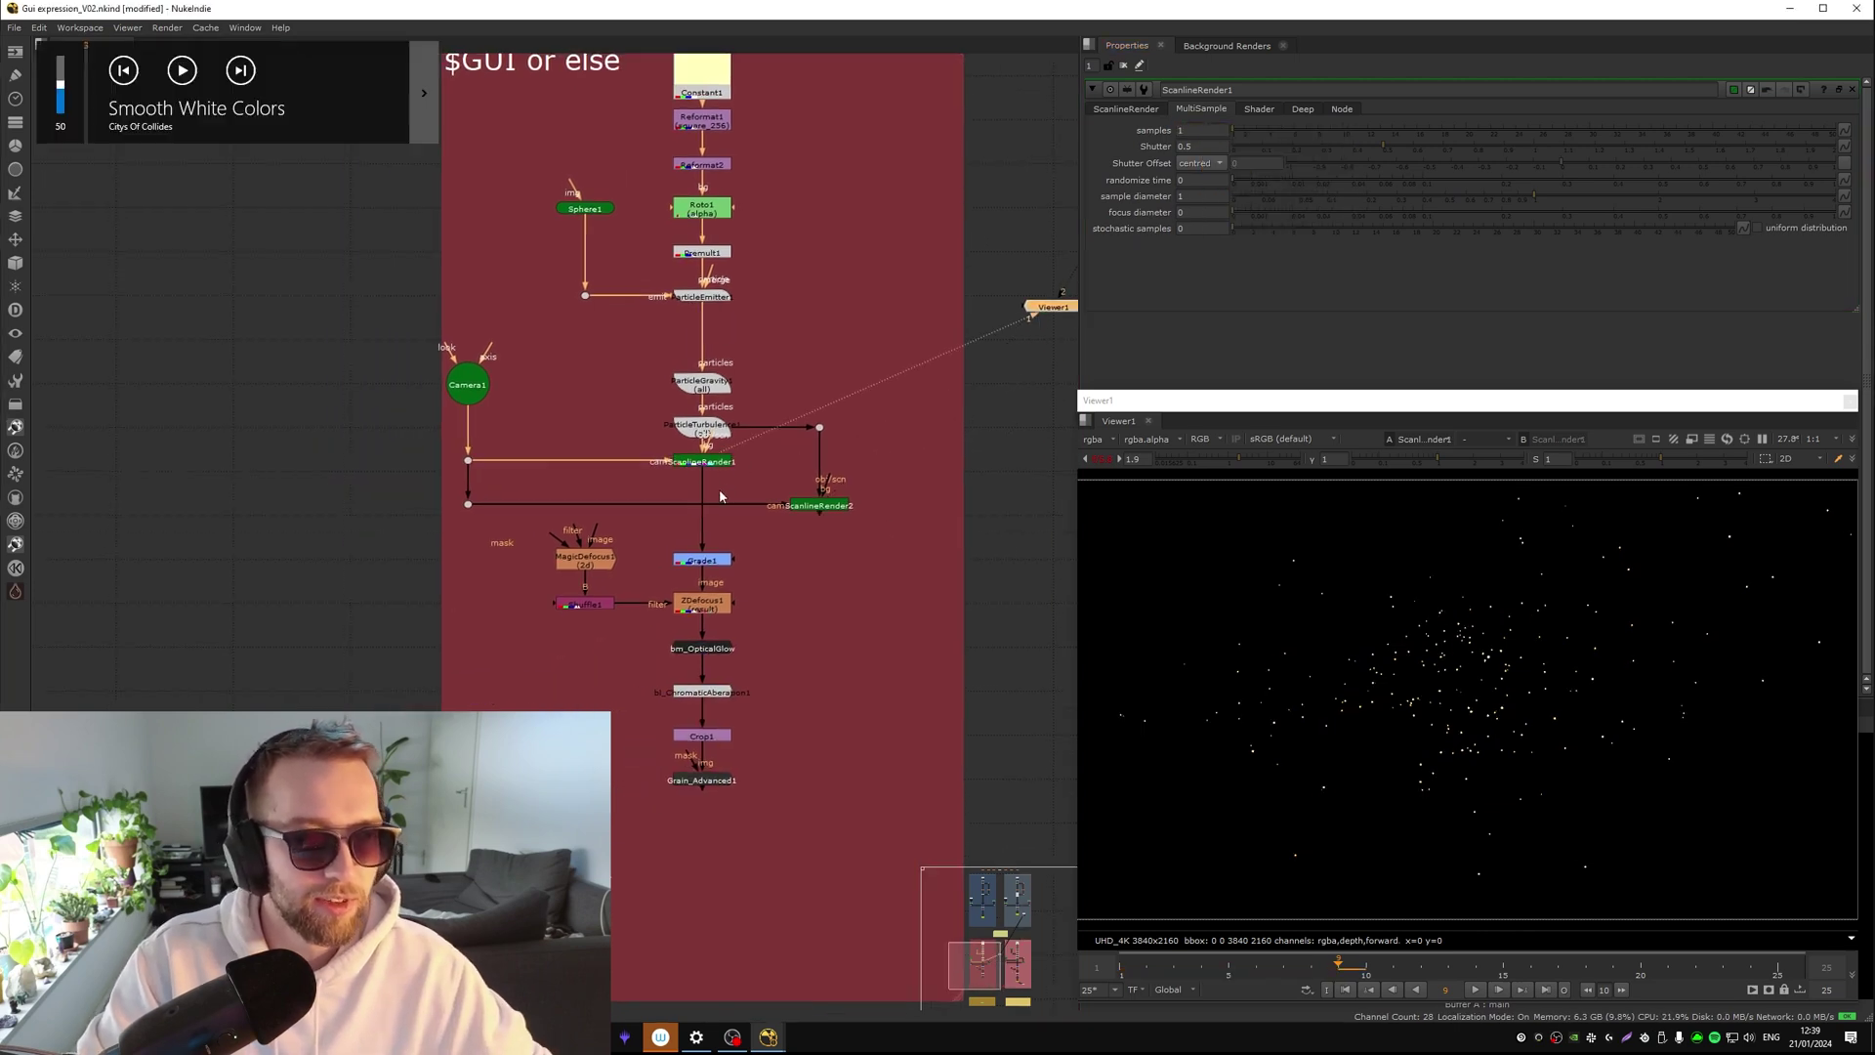
key(1)
Add the expression $gui?1:64 to the samples of ScanlineRender1
click(1201, 130)
key(equal)
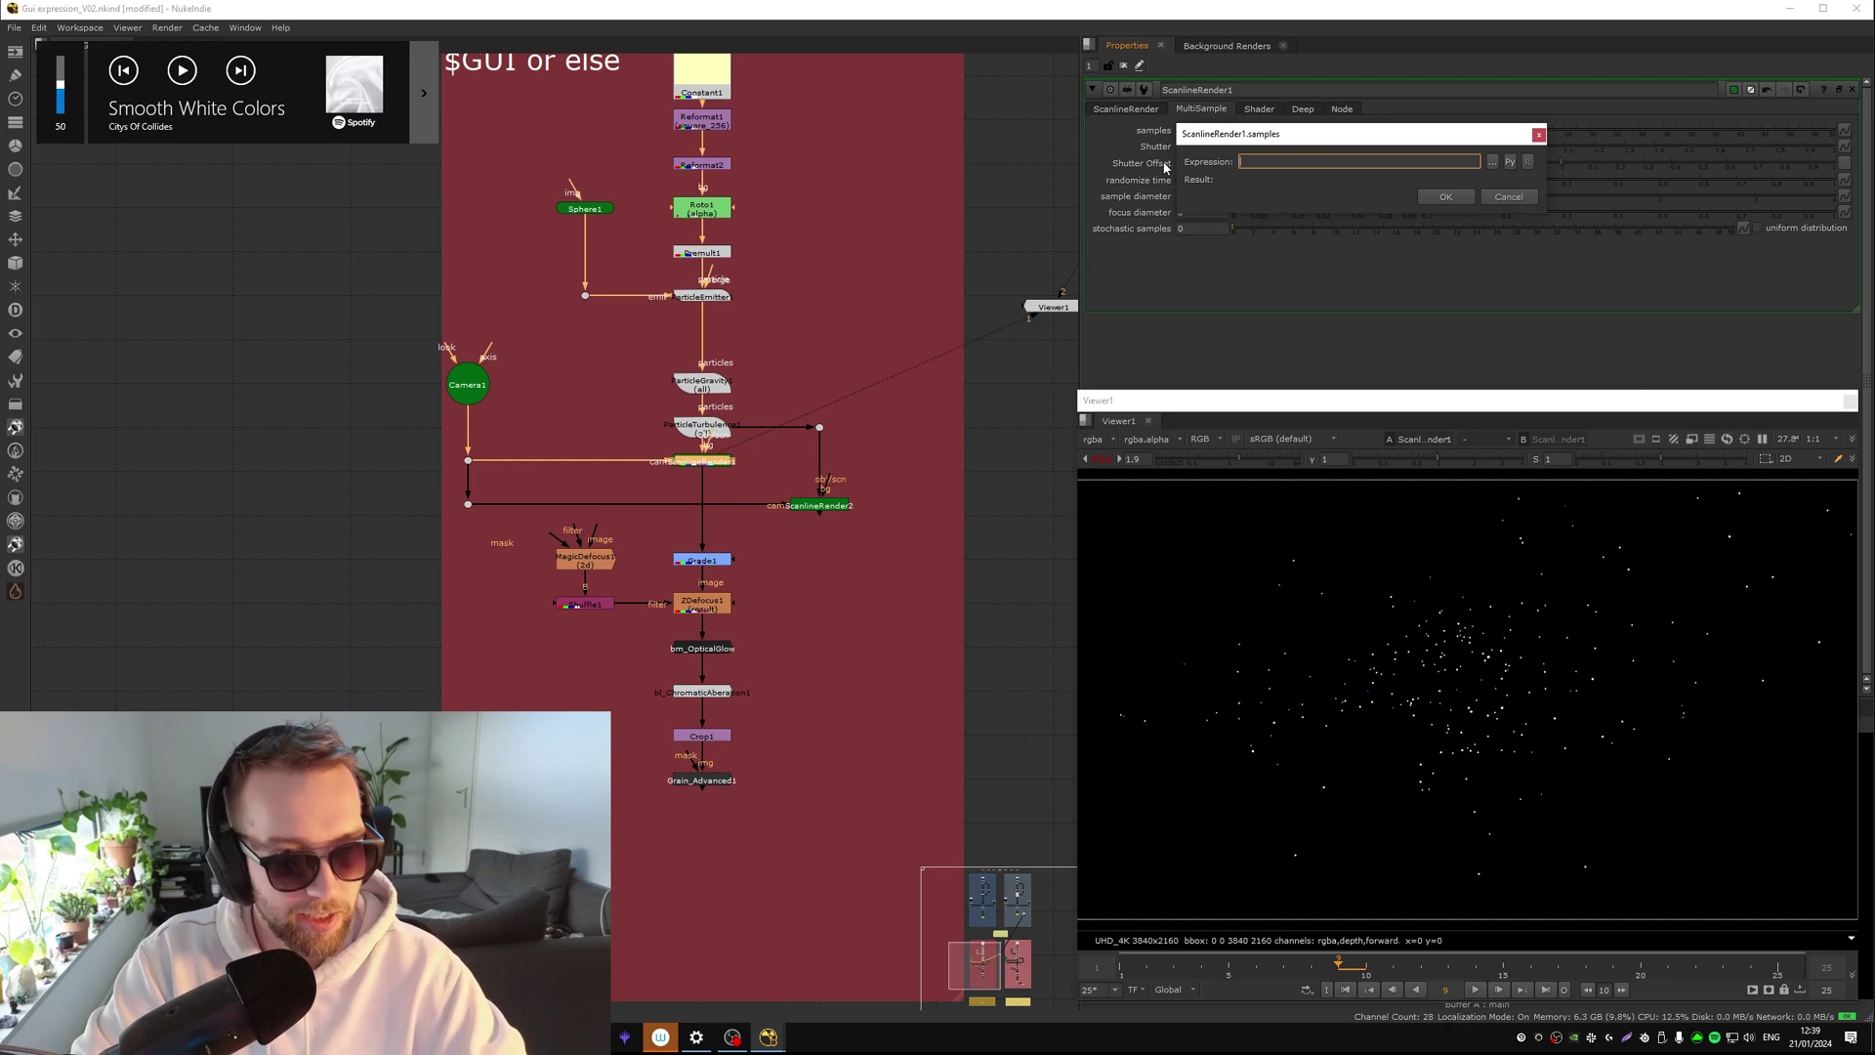
text($)
text(gui)
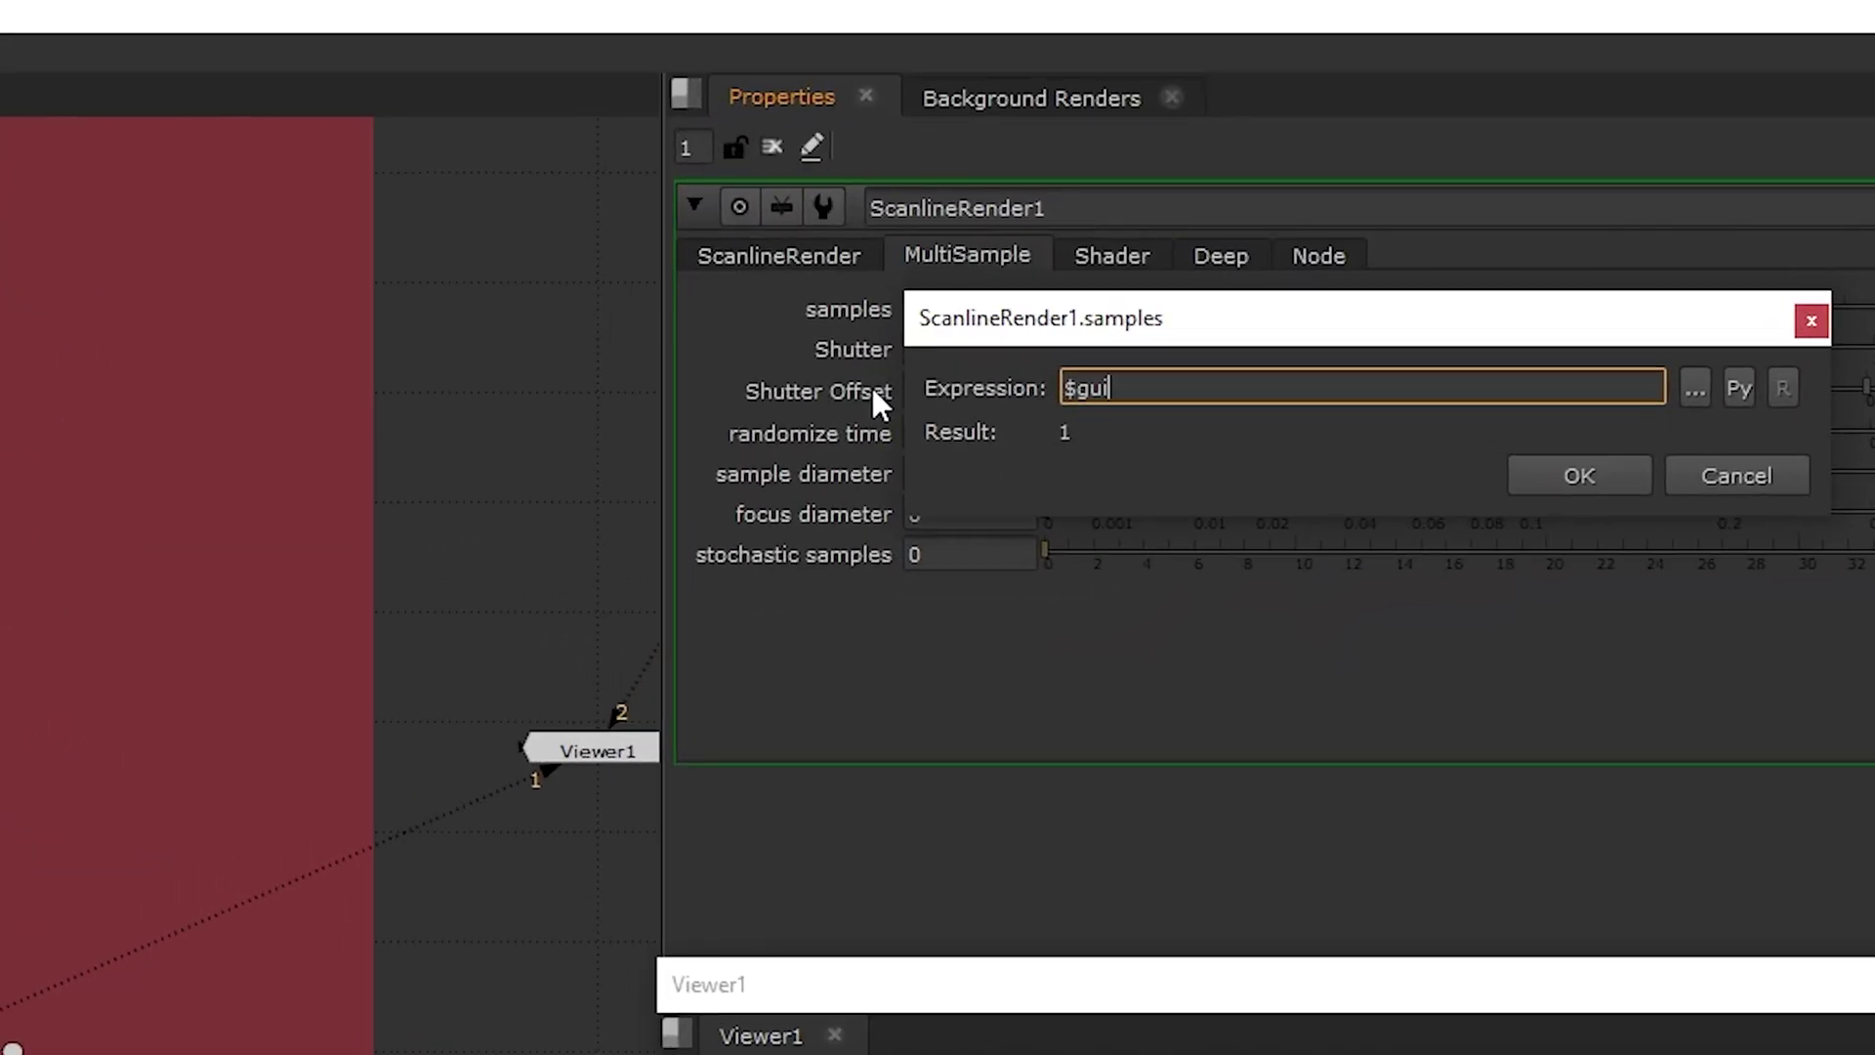
text(?)
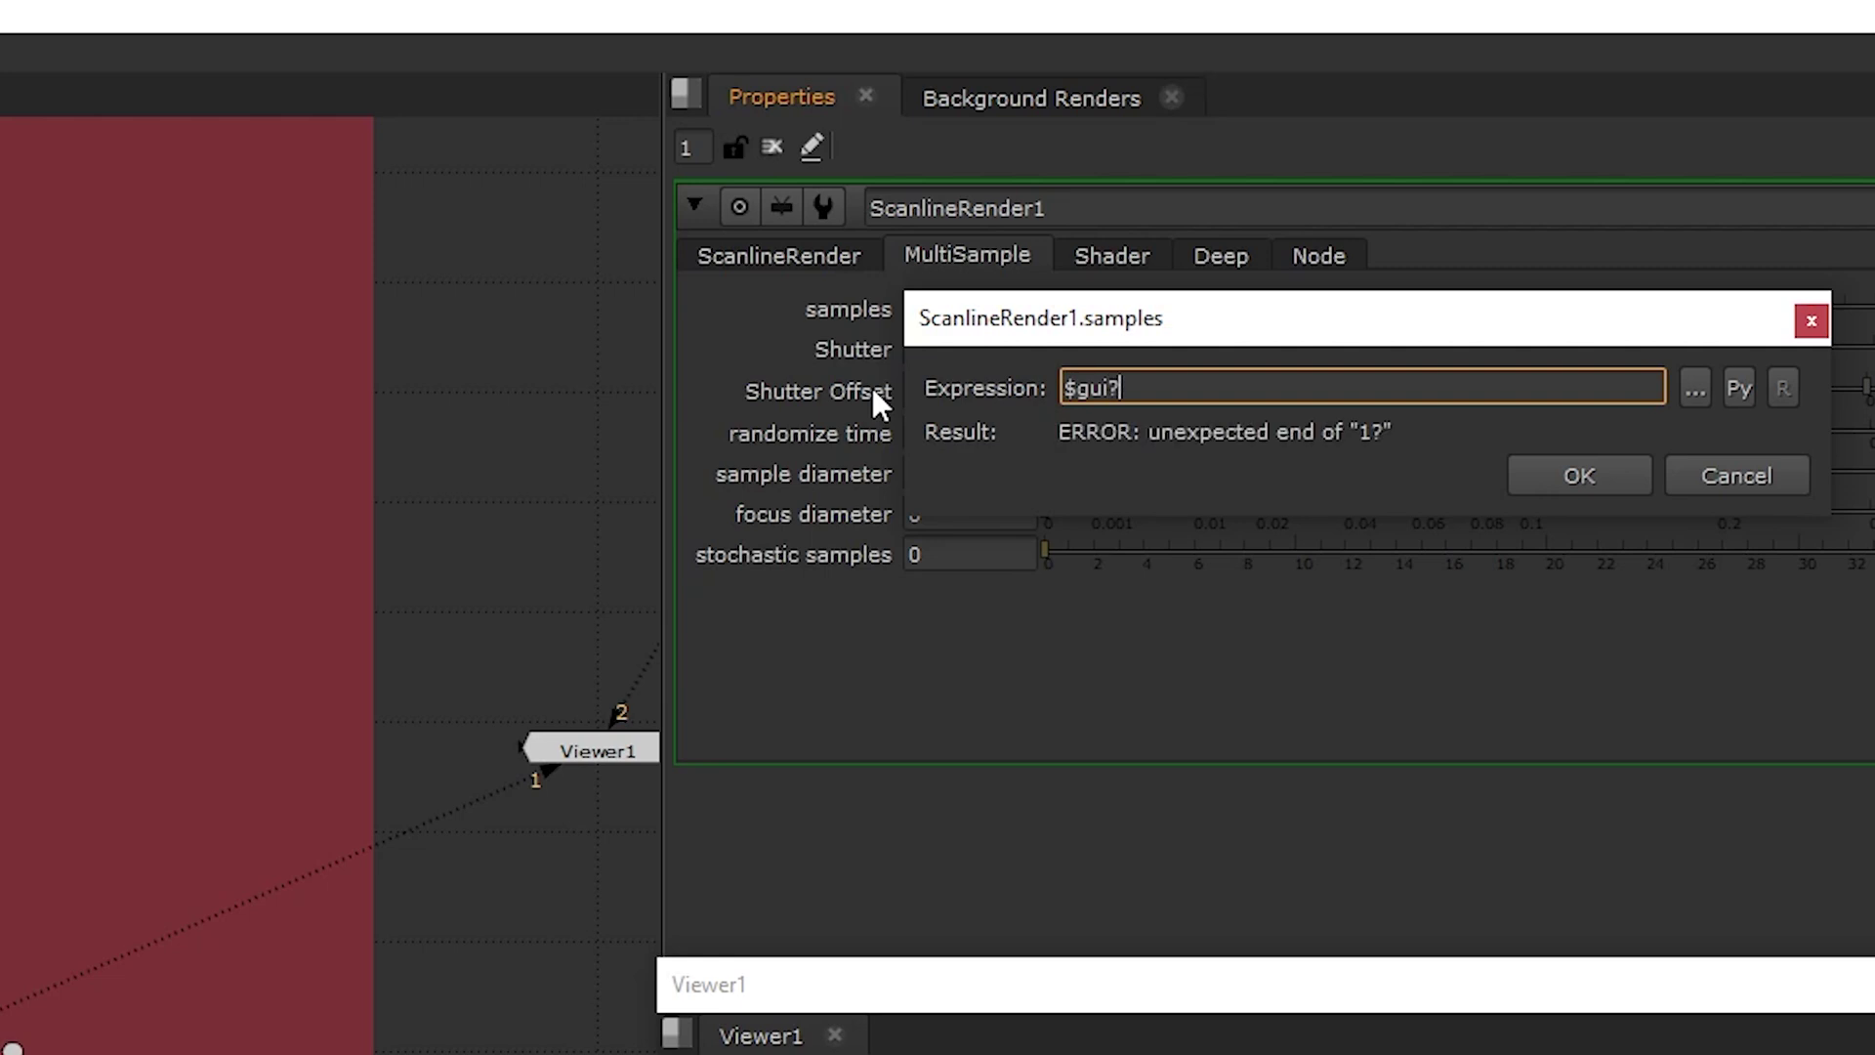
text(1:16)
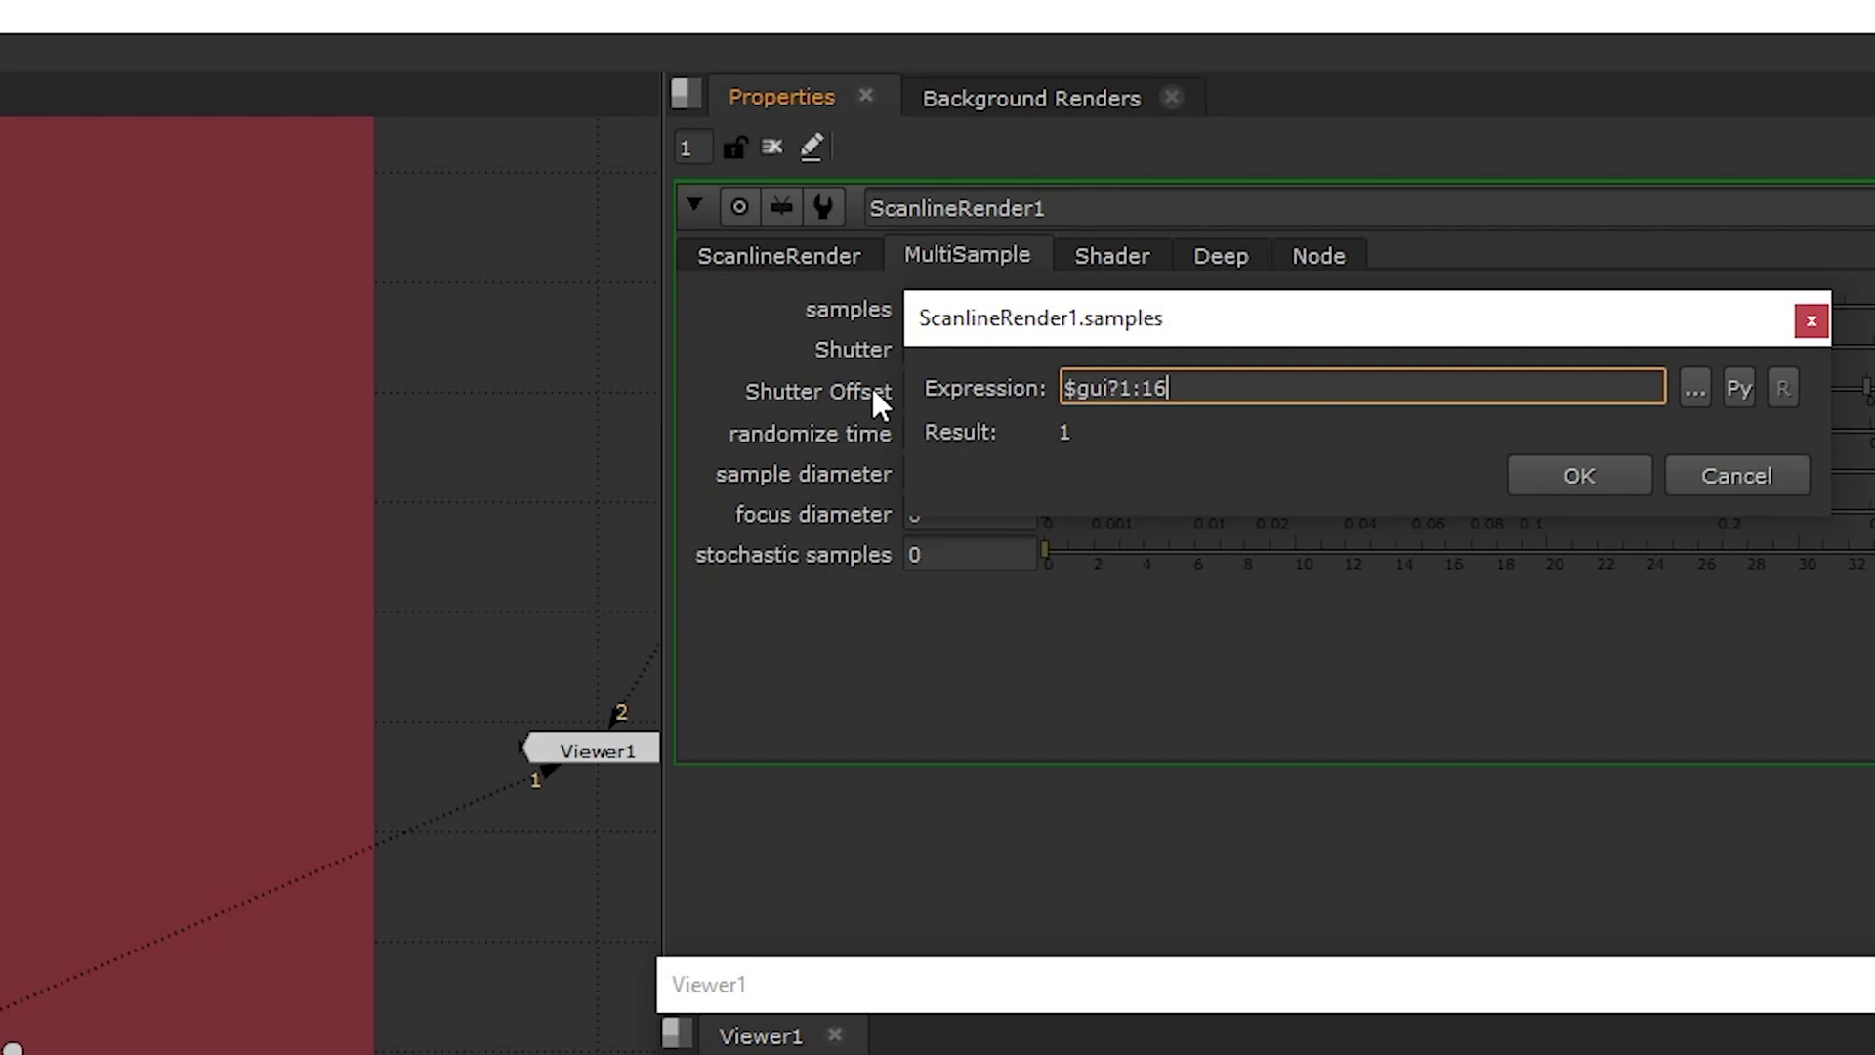
key(BackSpace)
key(BackSpace)
text(64)
click(1119, 387)
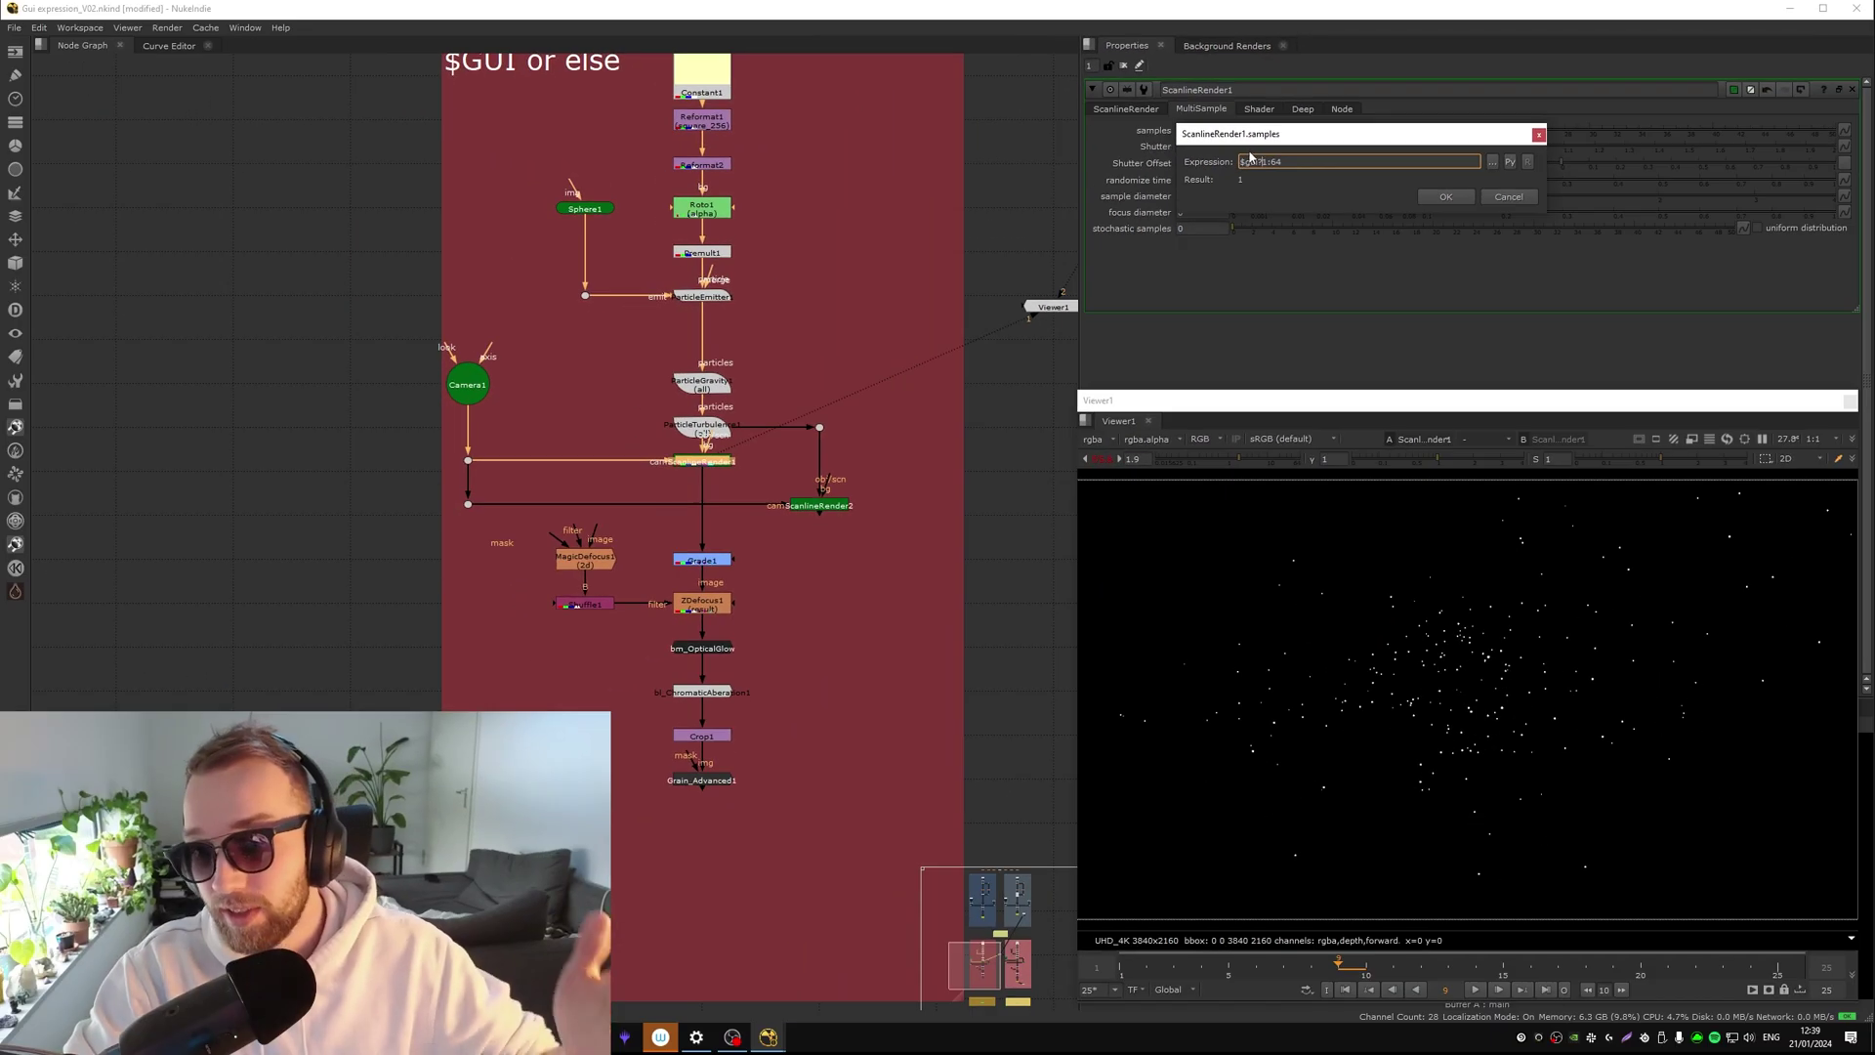
click(1446, 196)
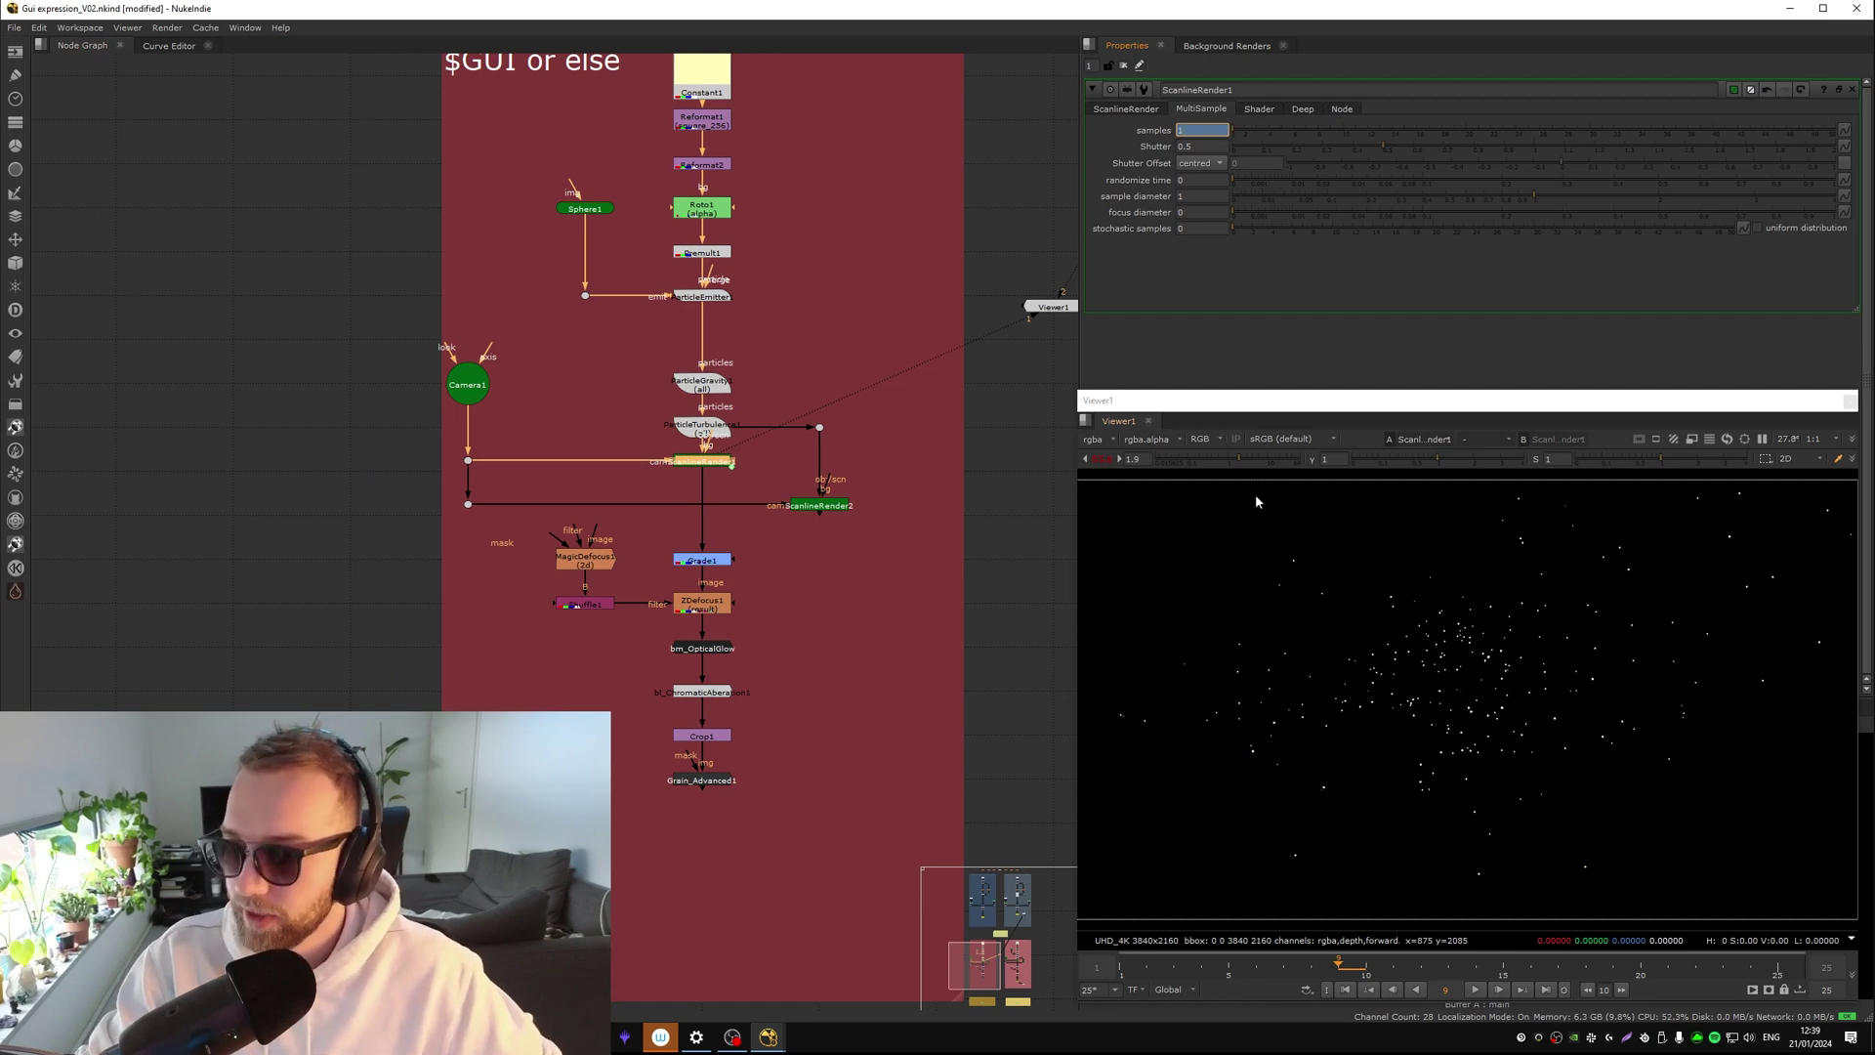
View the ZDefocus1 output and the final grained output of the $GUI or else particle chain
middle_drag(837, 543, 801, 488)
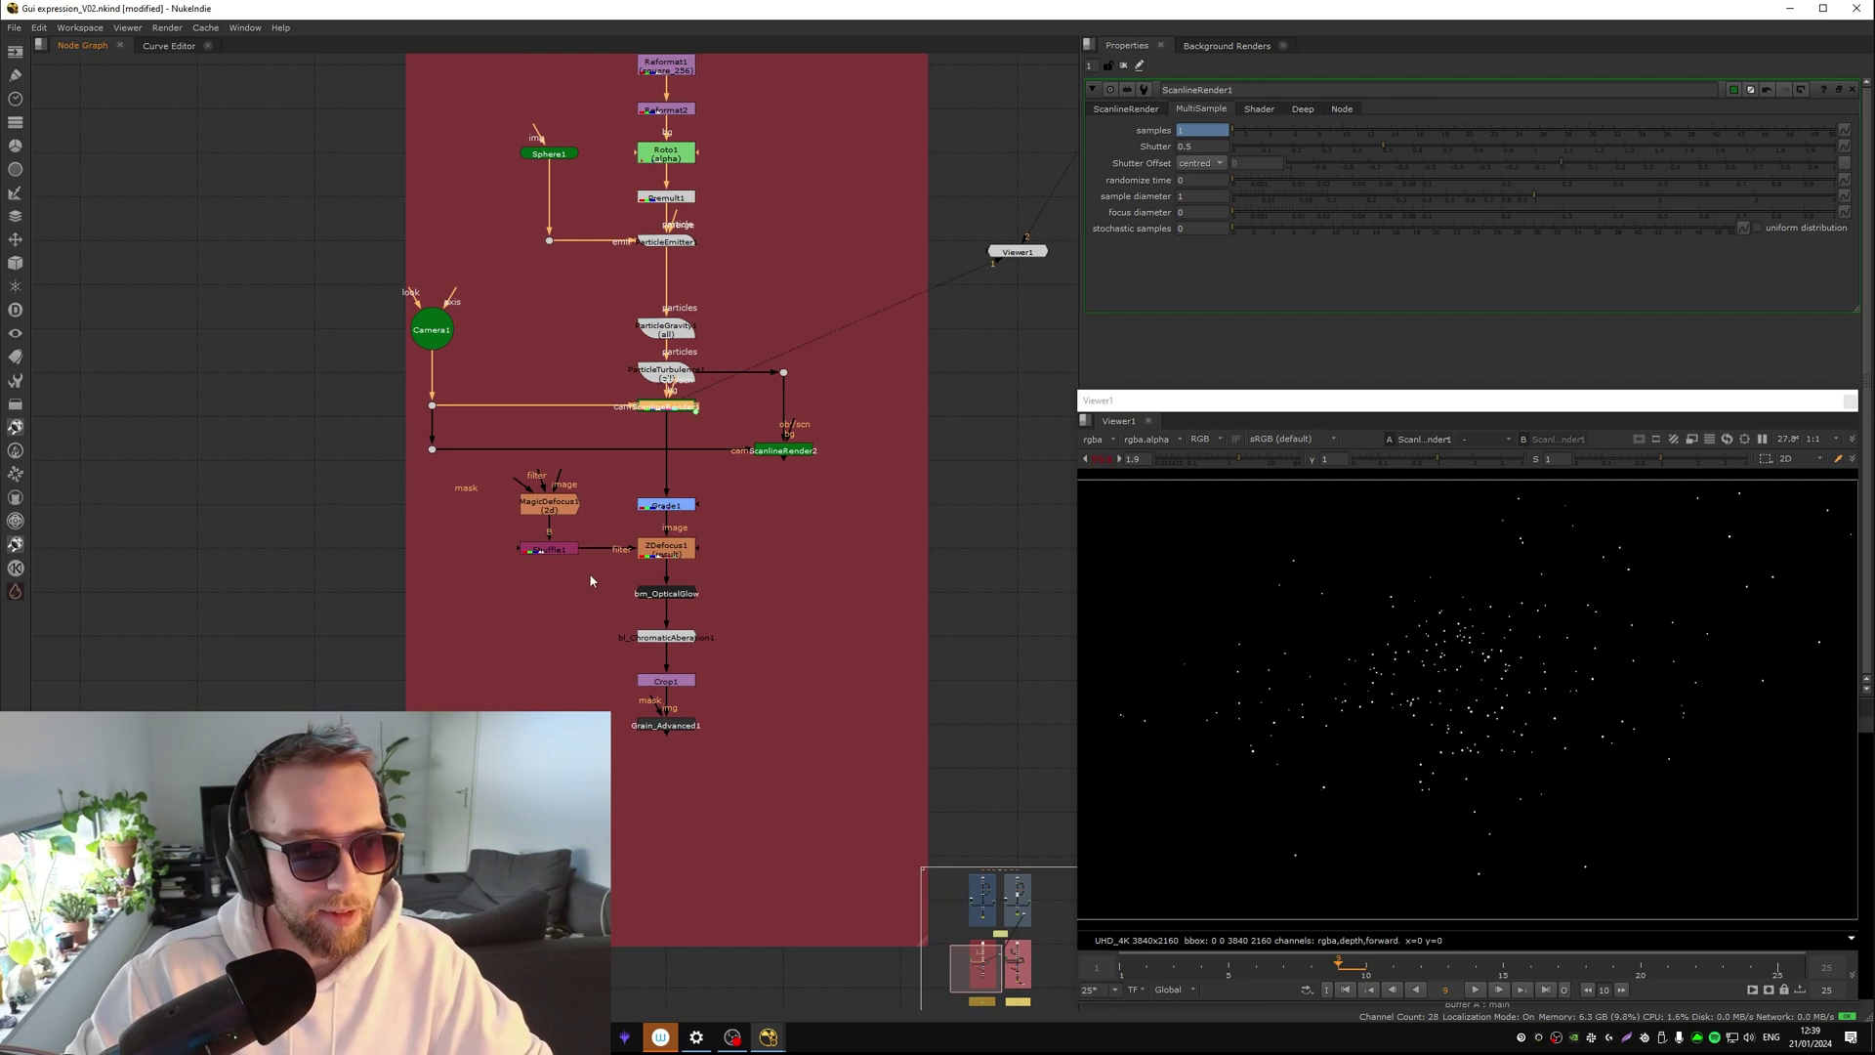
middle_drag(590, 576, 592, 486)
click(676, 474)
key(1)
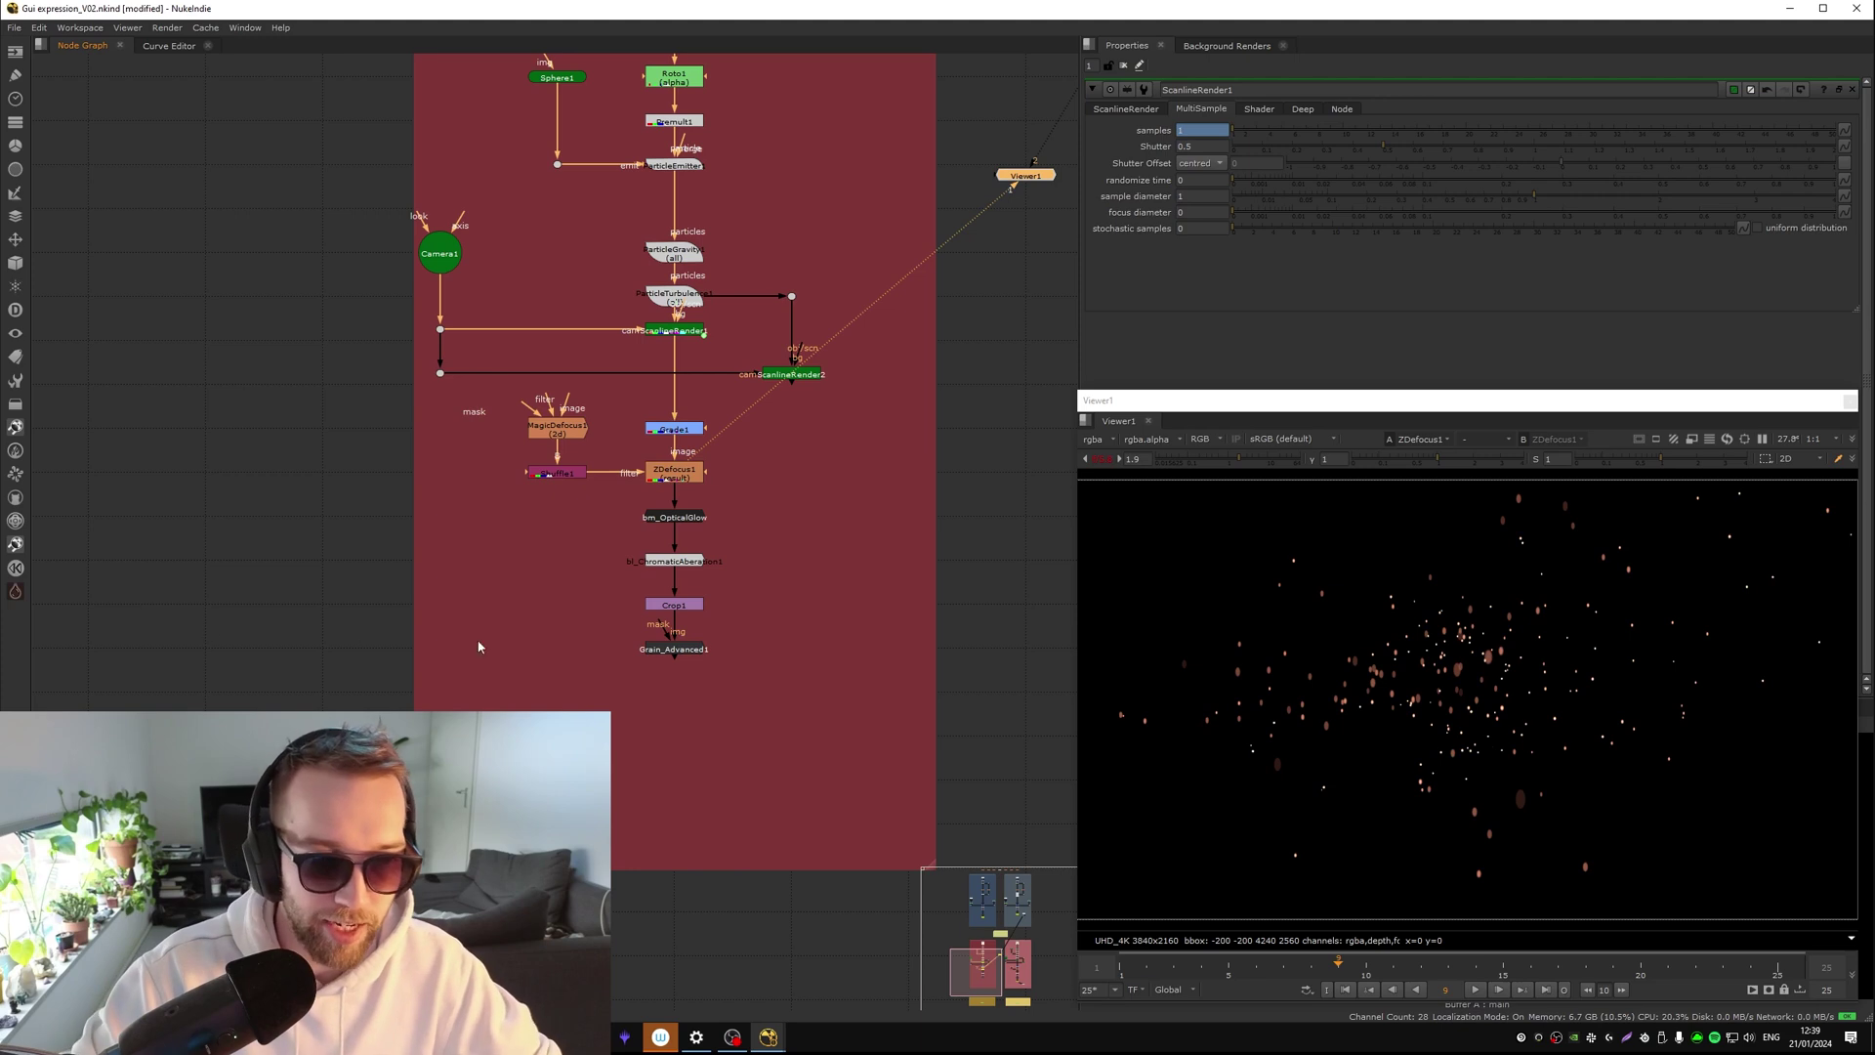
key(1)
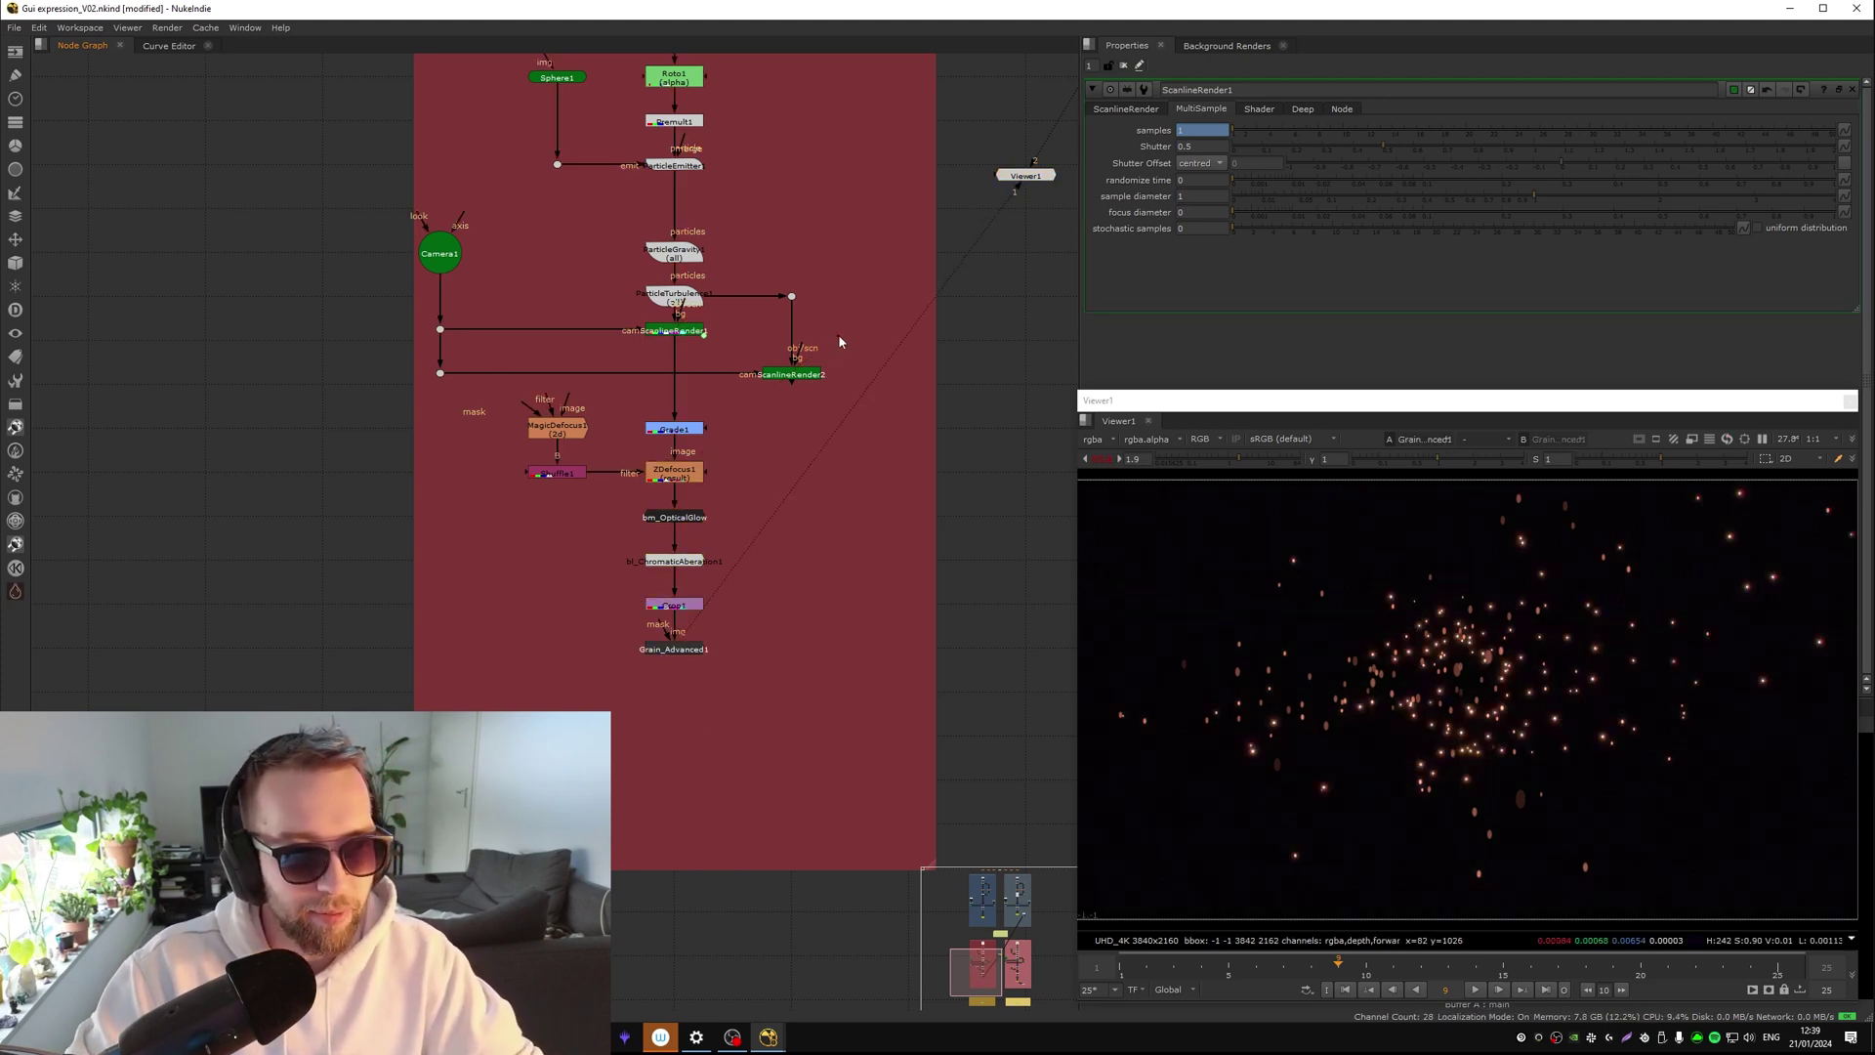
Feed Grade1 from ScanlineRender2 to inspect the motion-blurred final particles up close, and reconnect it to ScanlineRender1
click(793, 374)
key(2)
drag(676, 342, 793, 374)
key(1)
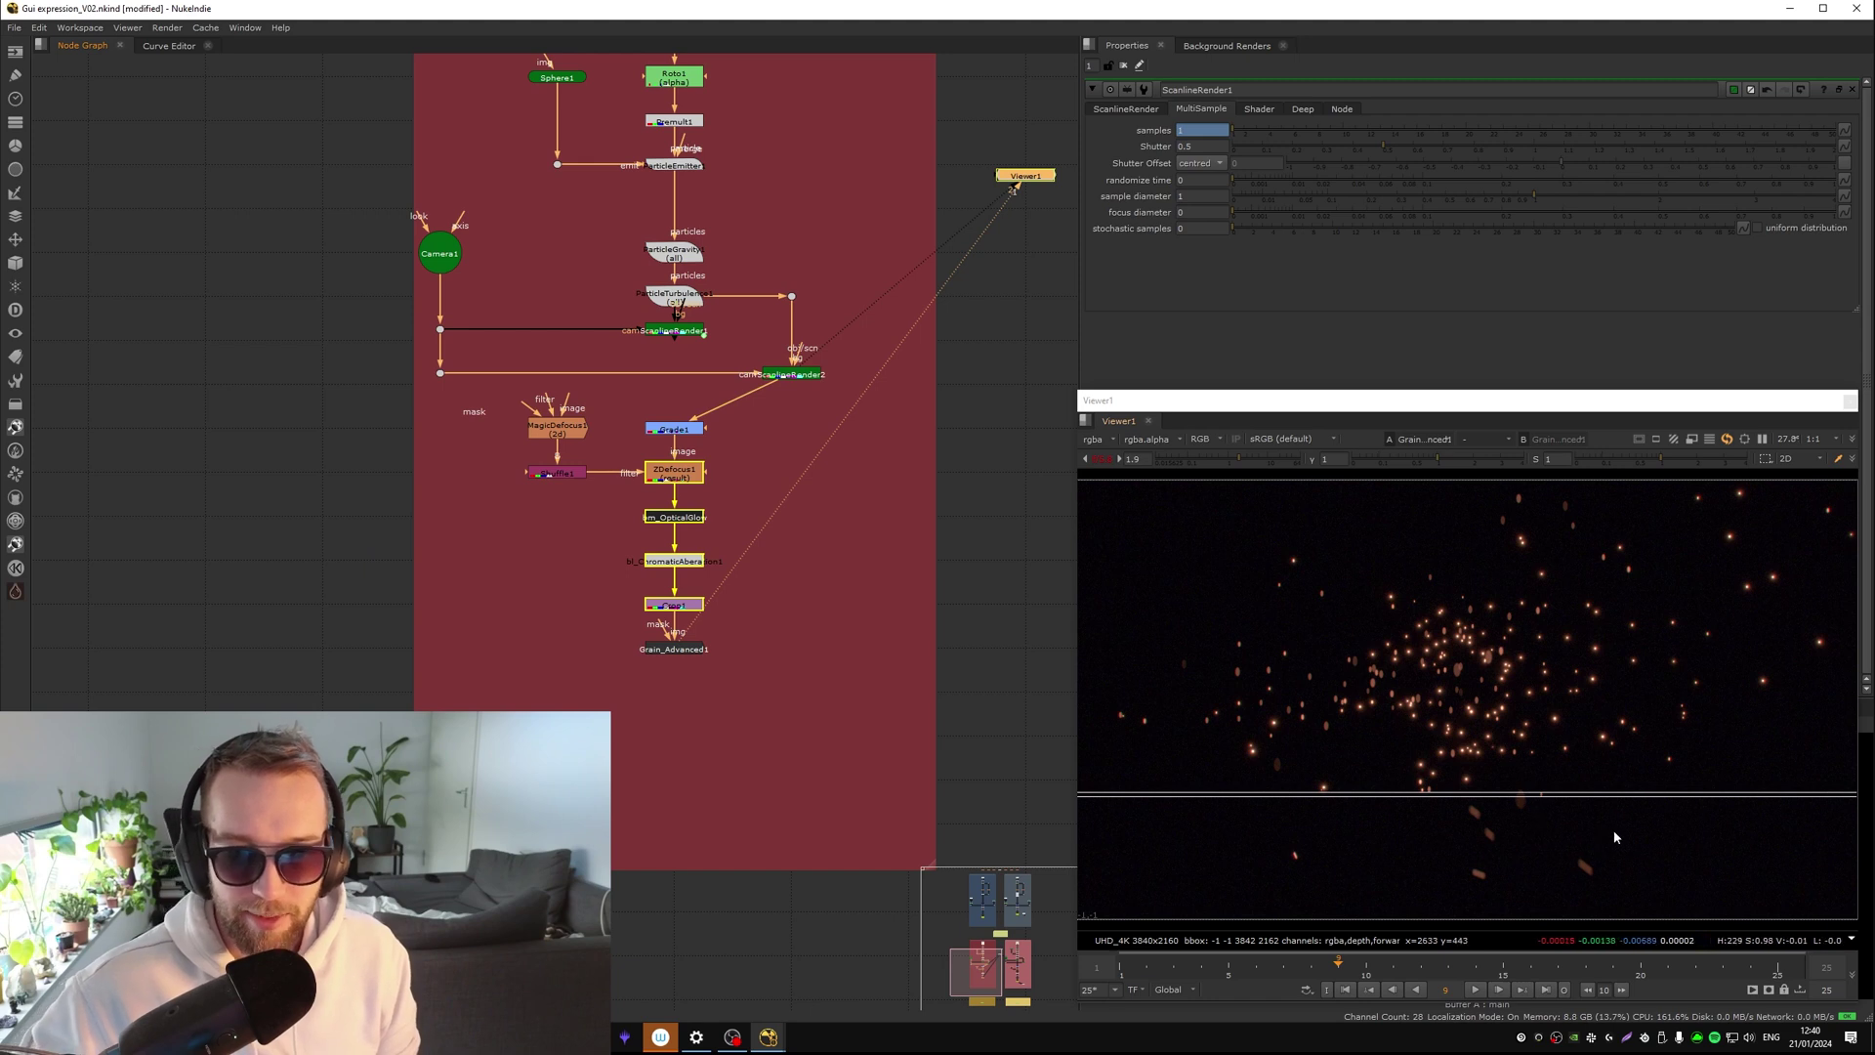
scroll(1626, 811, up, 4)
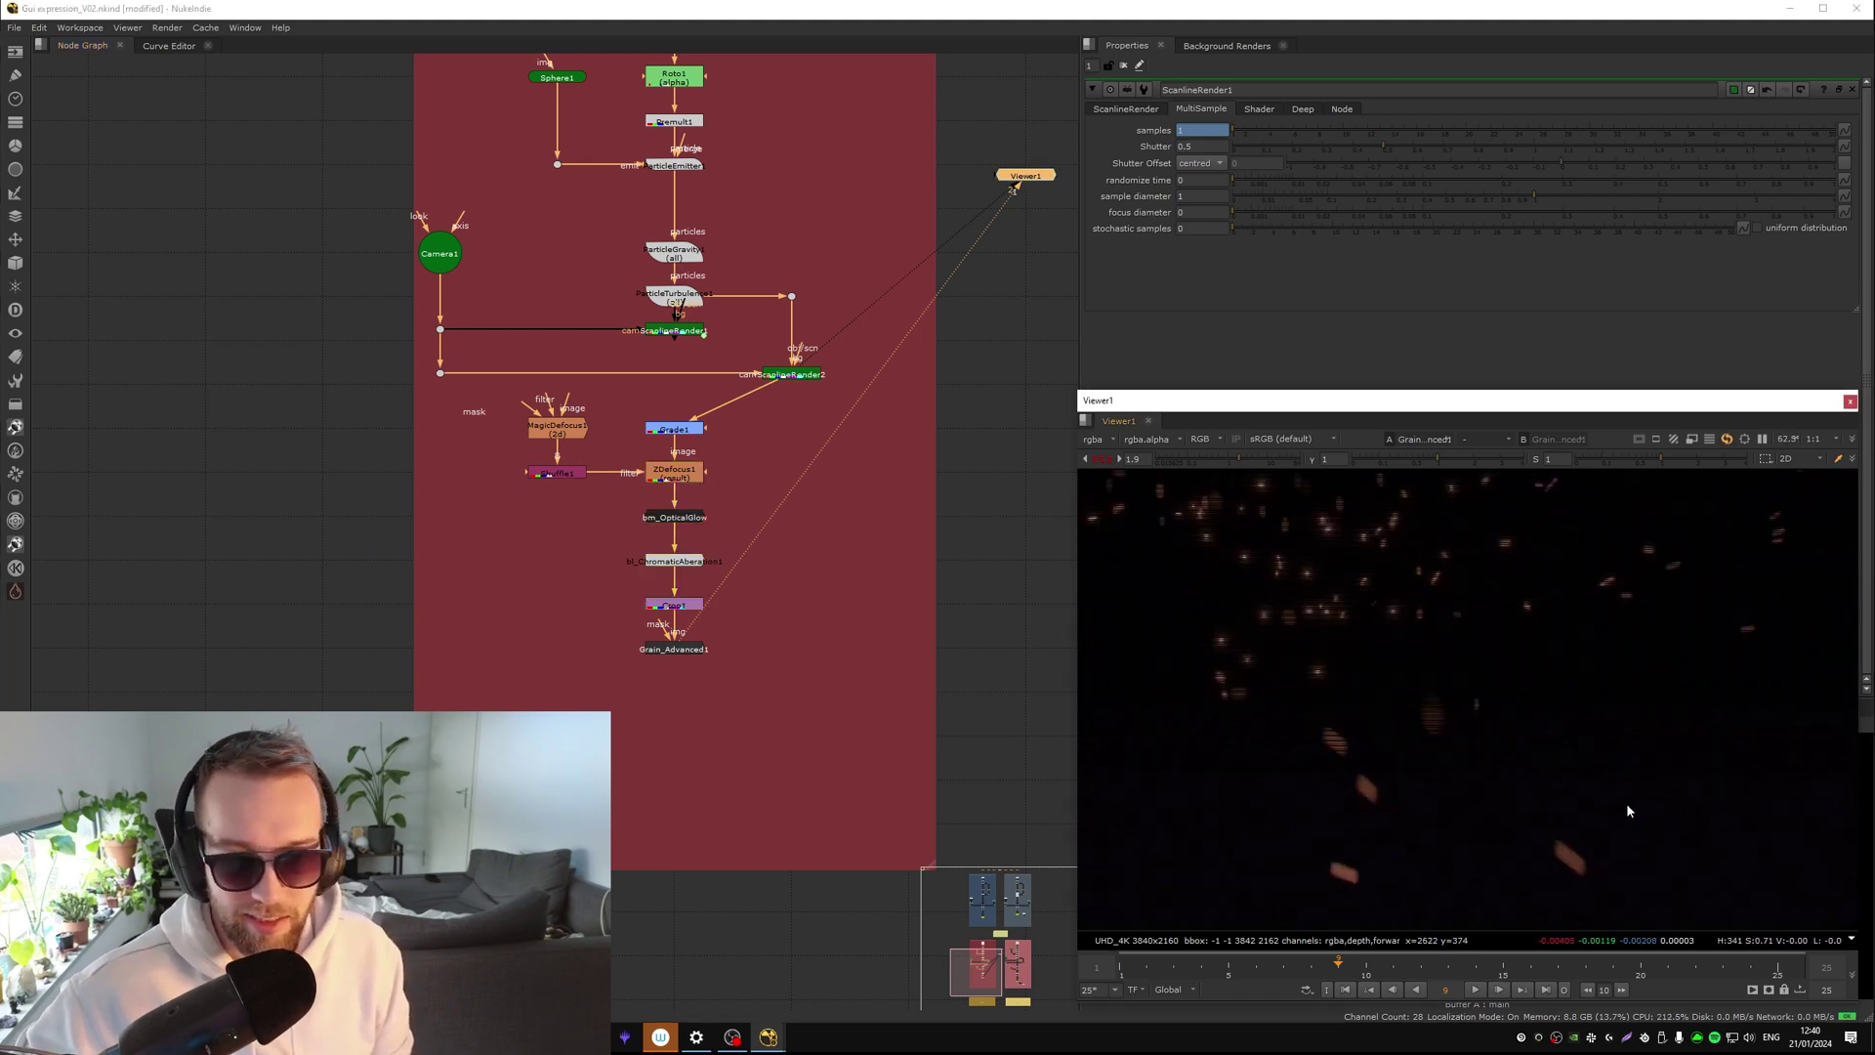
scroll(1604, 828, down, 2)
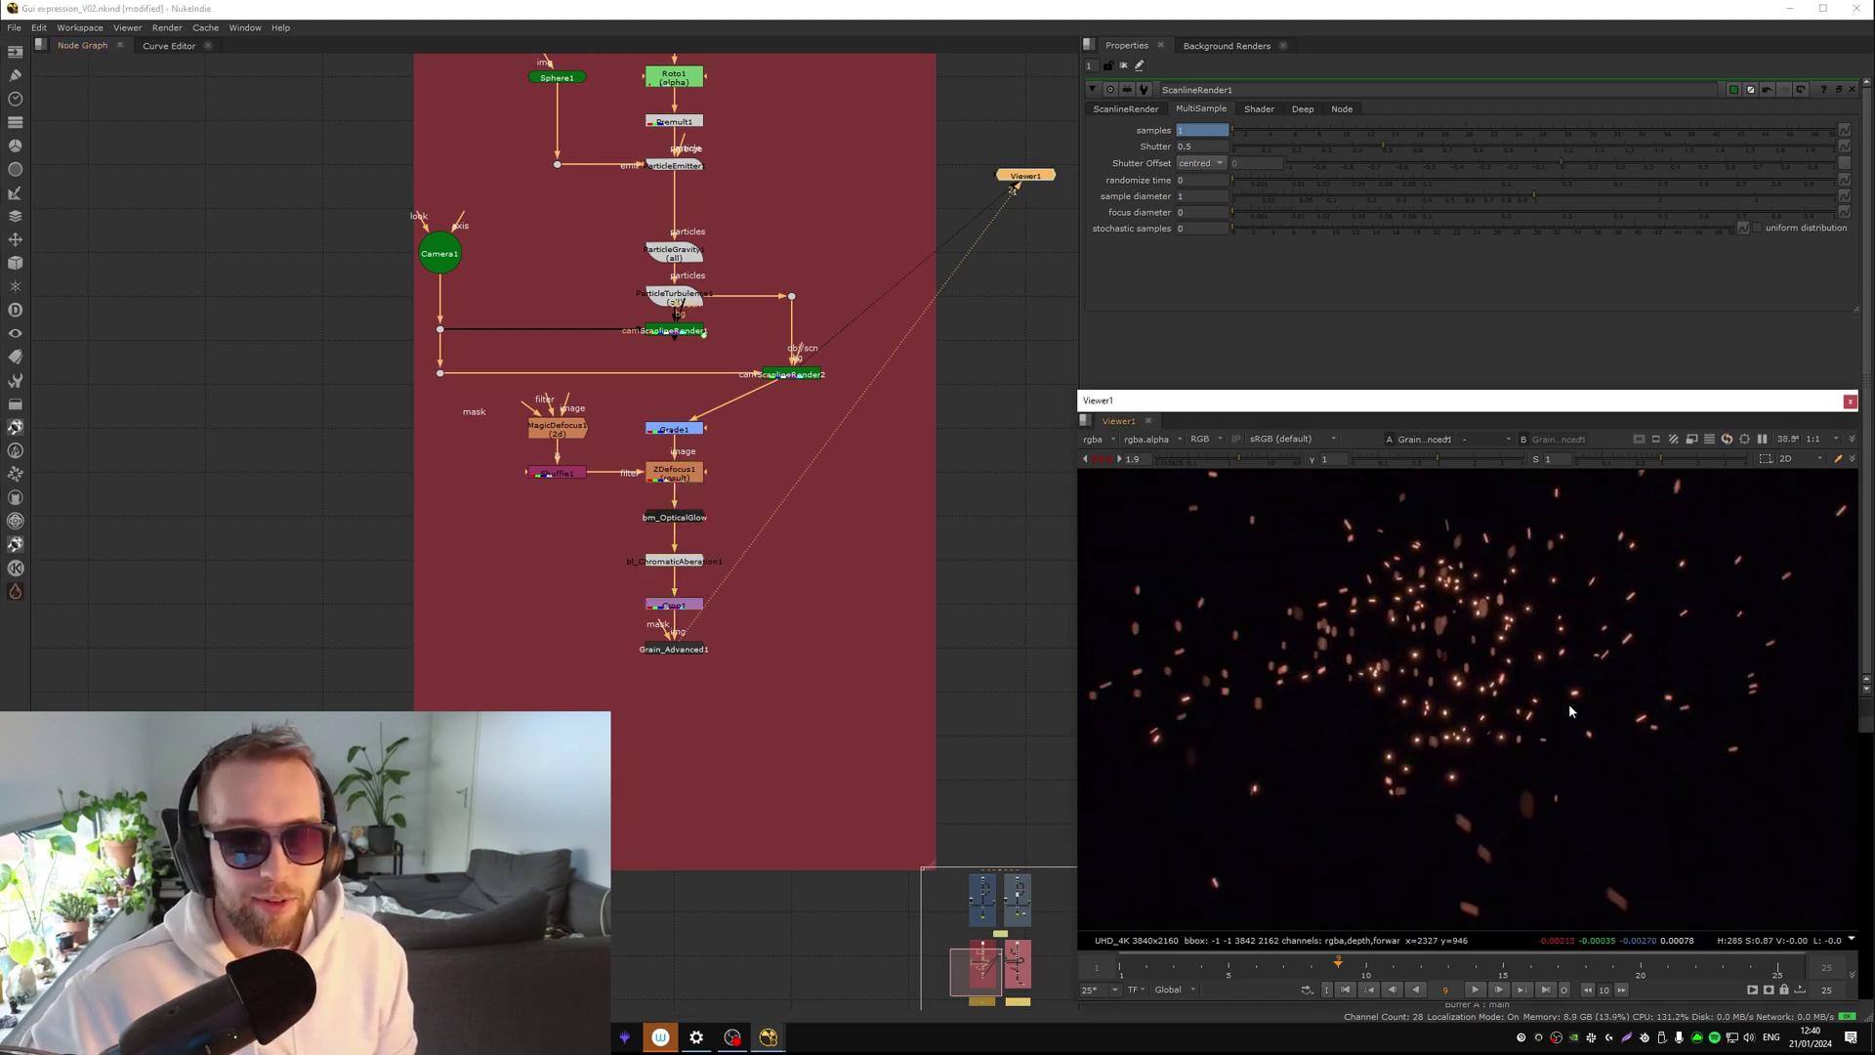
drag(768, 394, 676, 332)
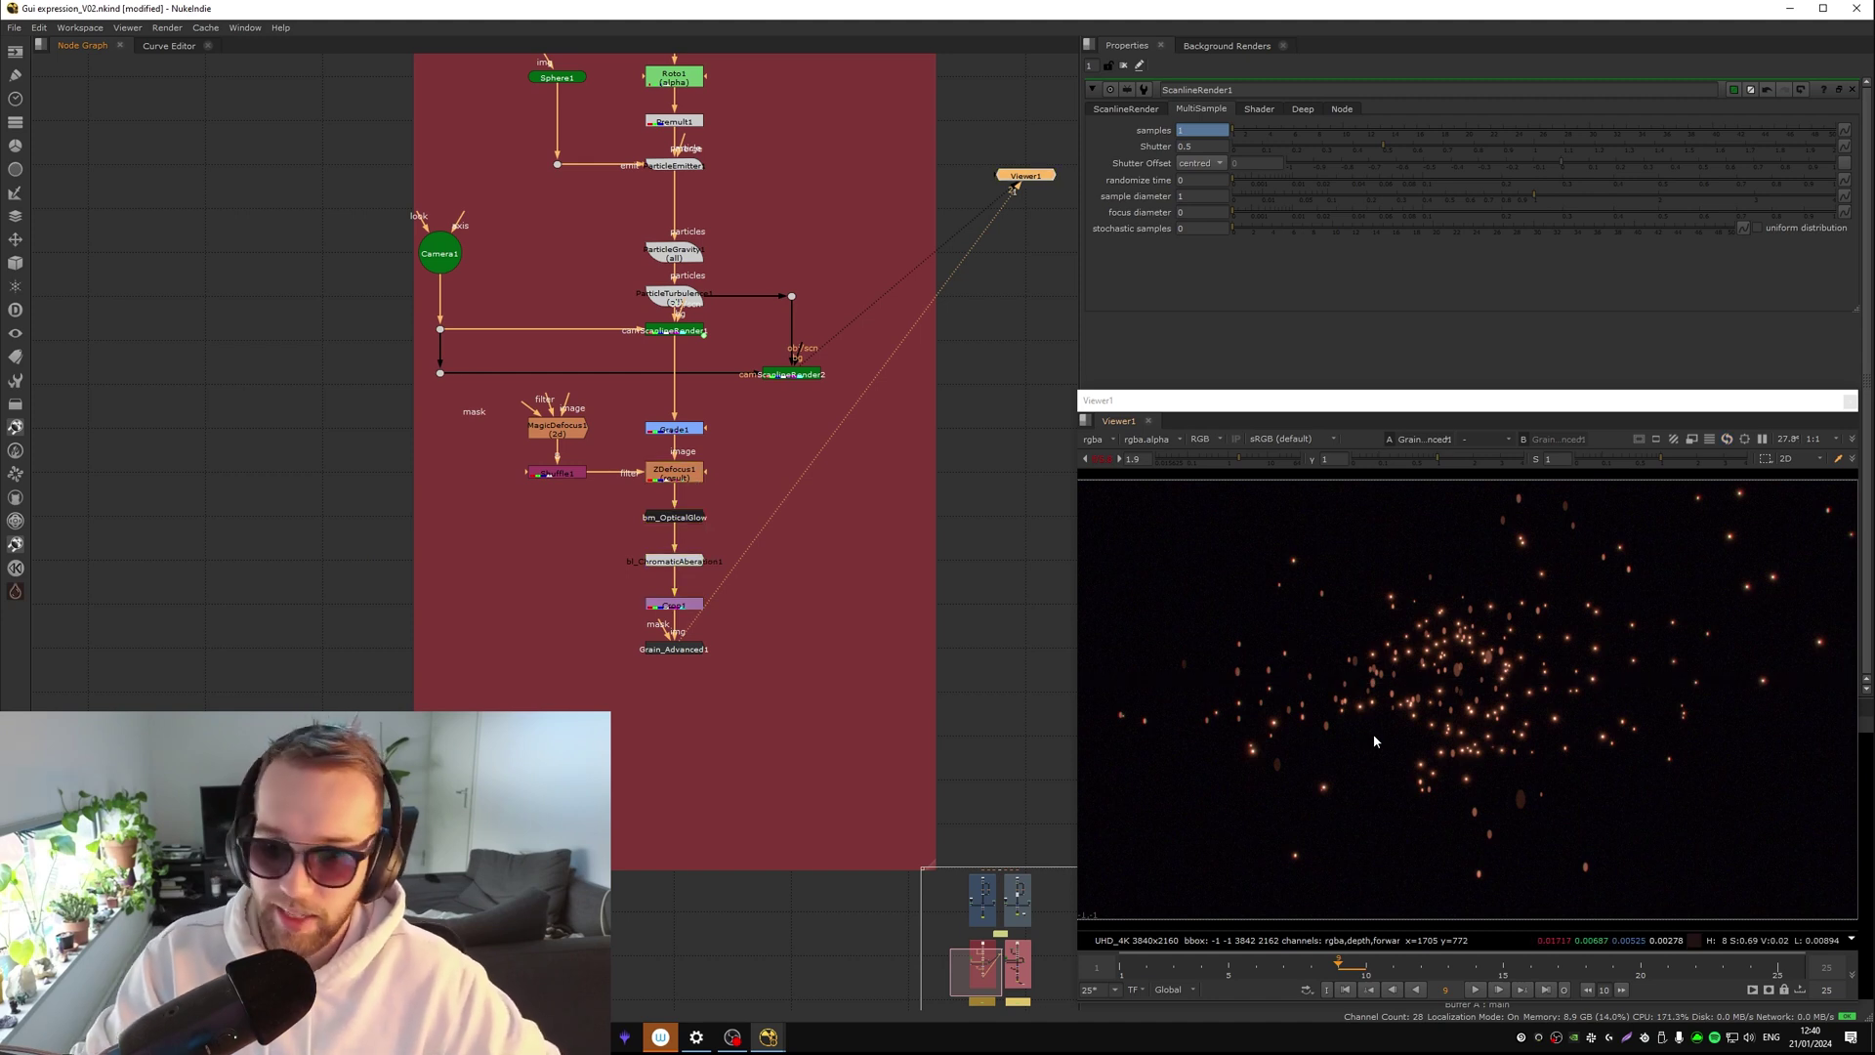
Enlarge the nuke.executing() or else backdrop upward and at its lower outer corner so its title clears the nodes
middle_drag(818, 643, 576, 817)
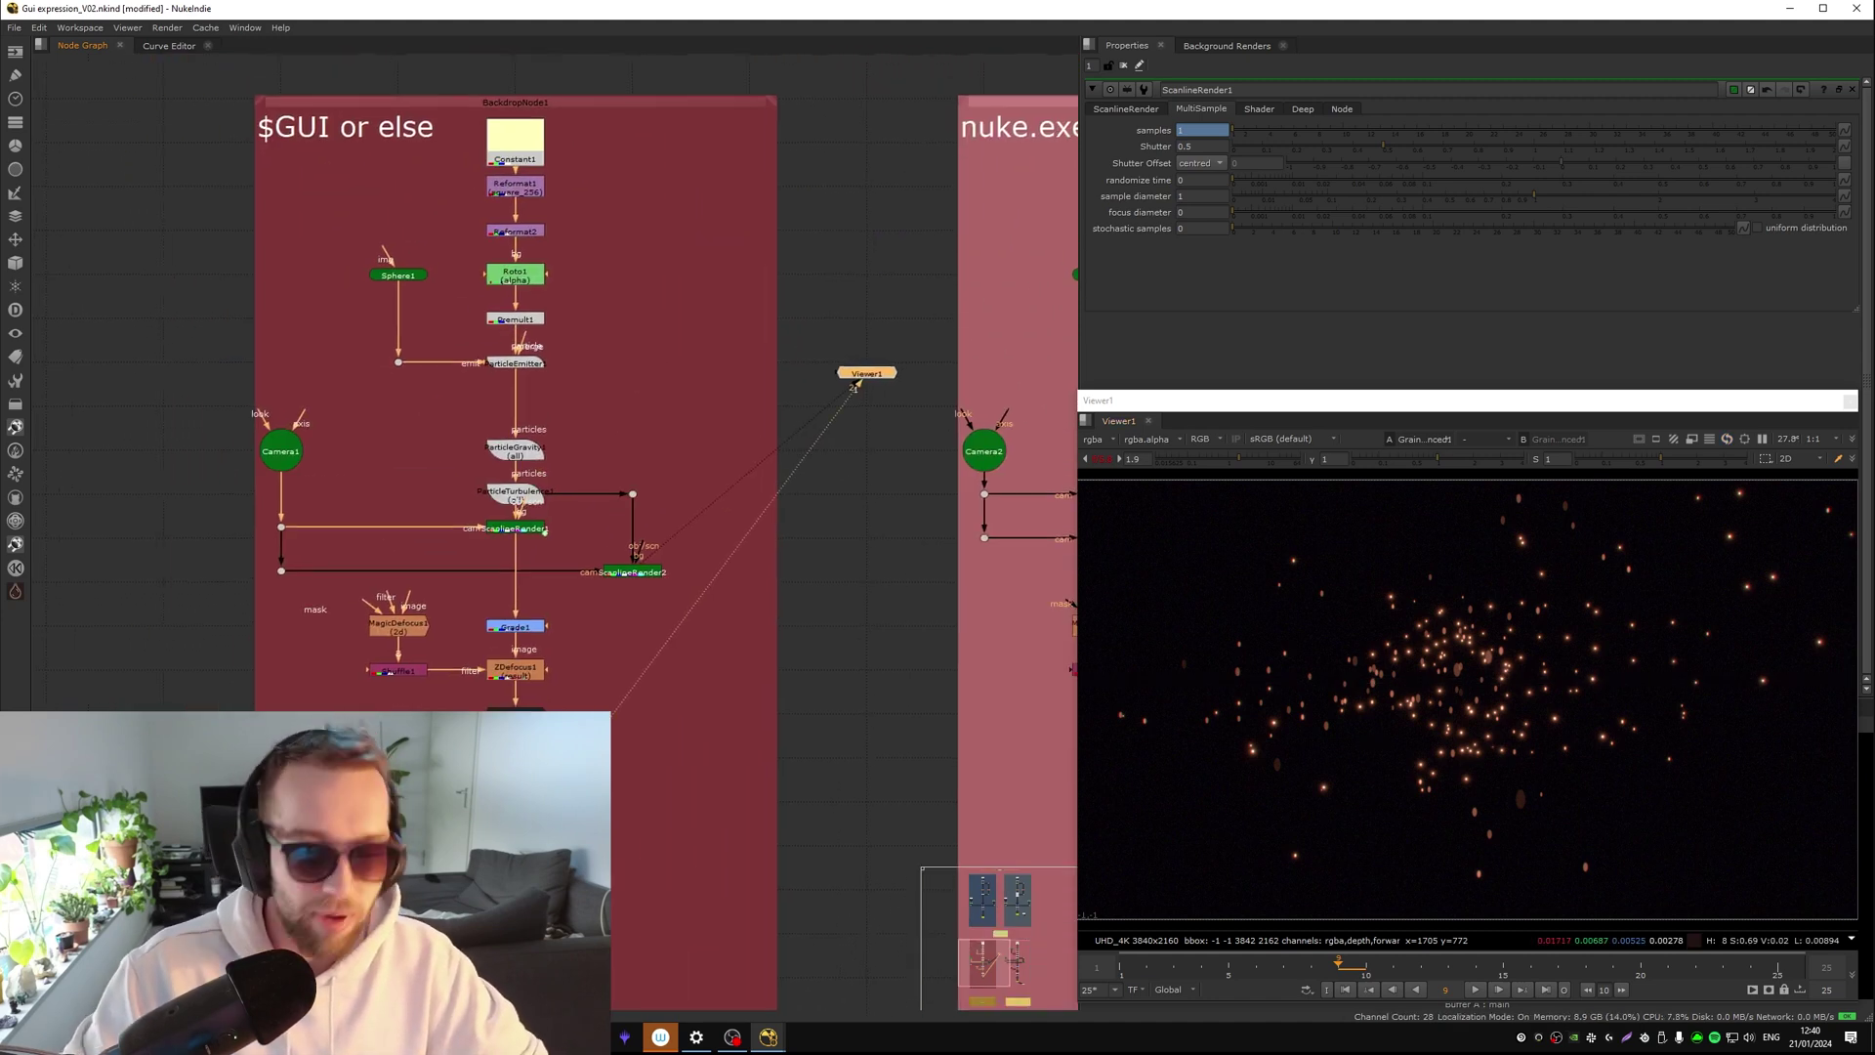
middle_drag(1055, 424, 582, 444)
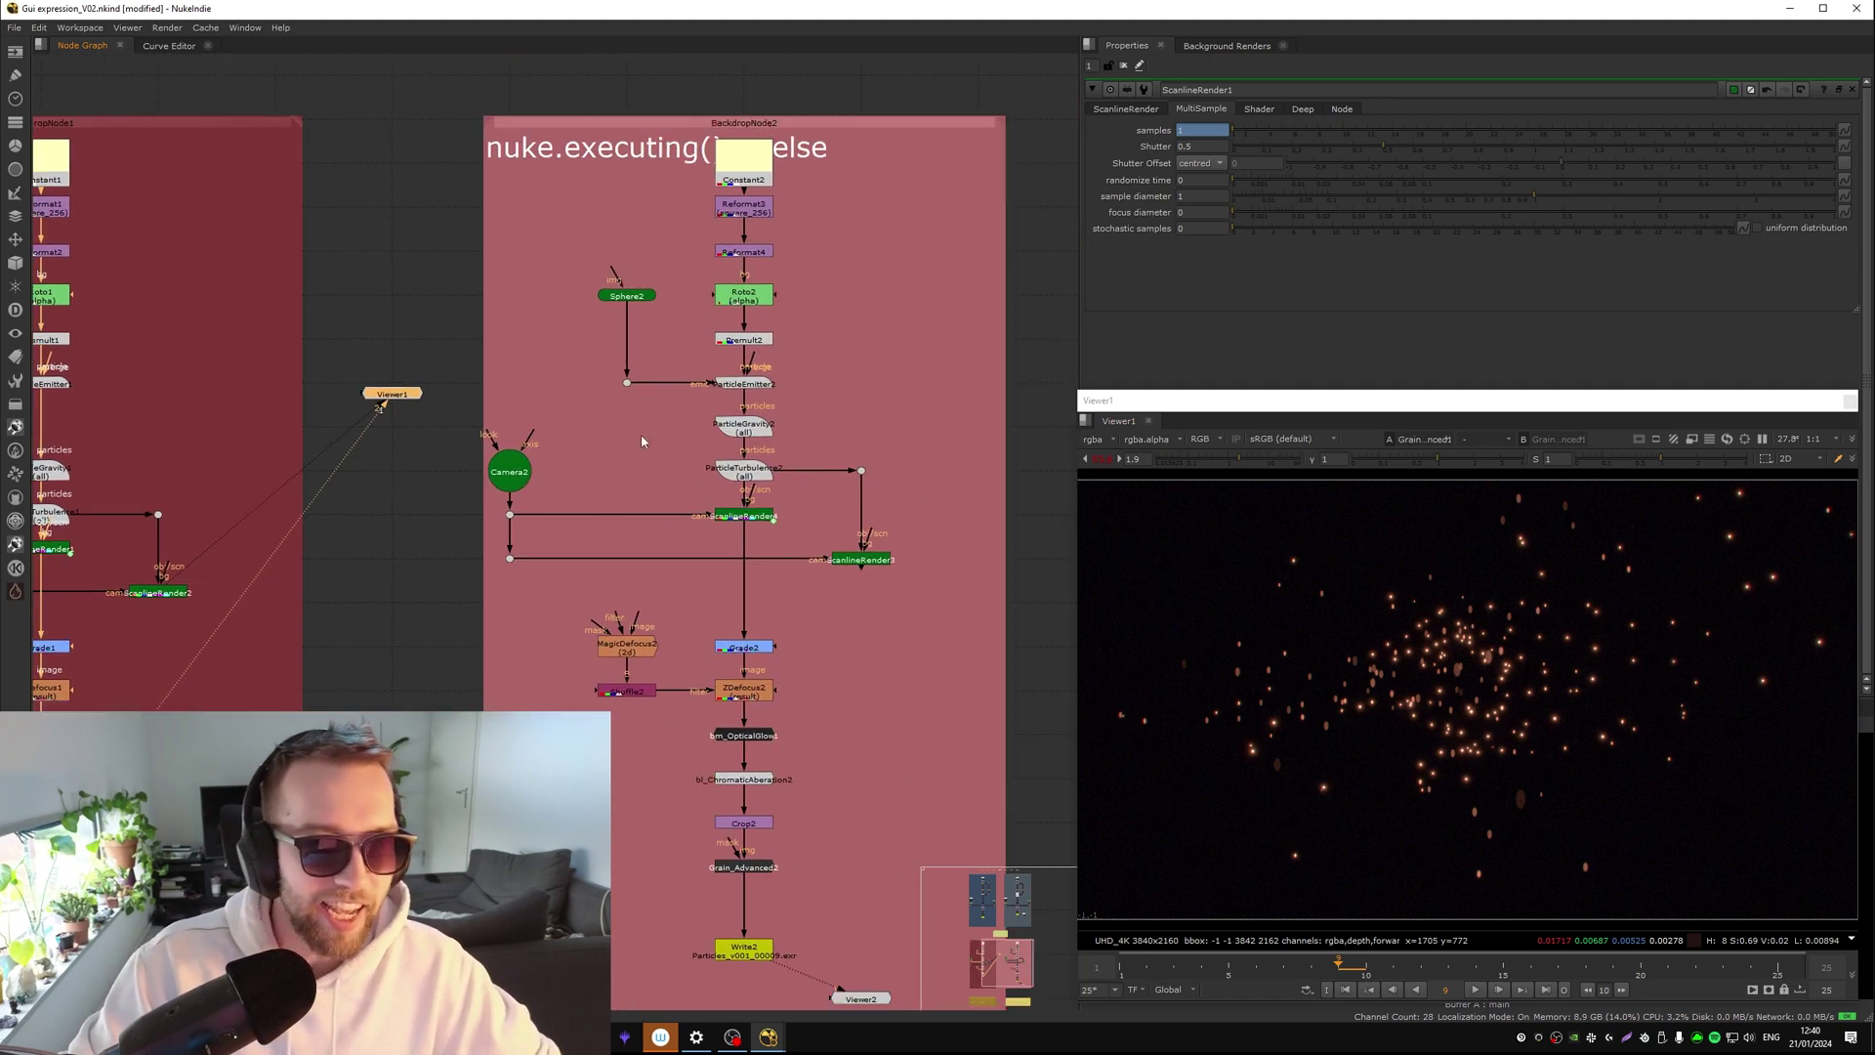
click(744, 156)
ctrl+alt+drag(852, 120, 851, 76)
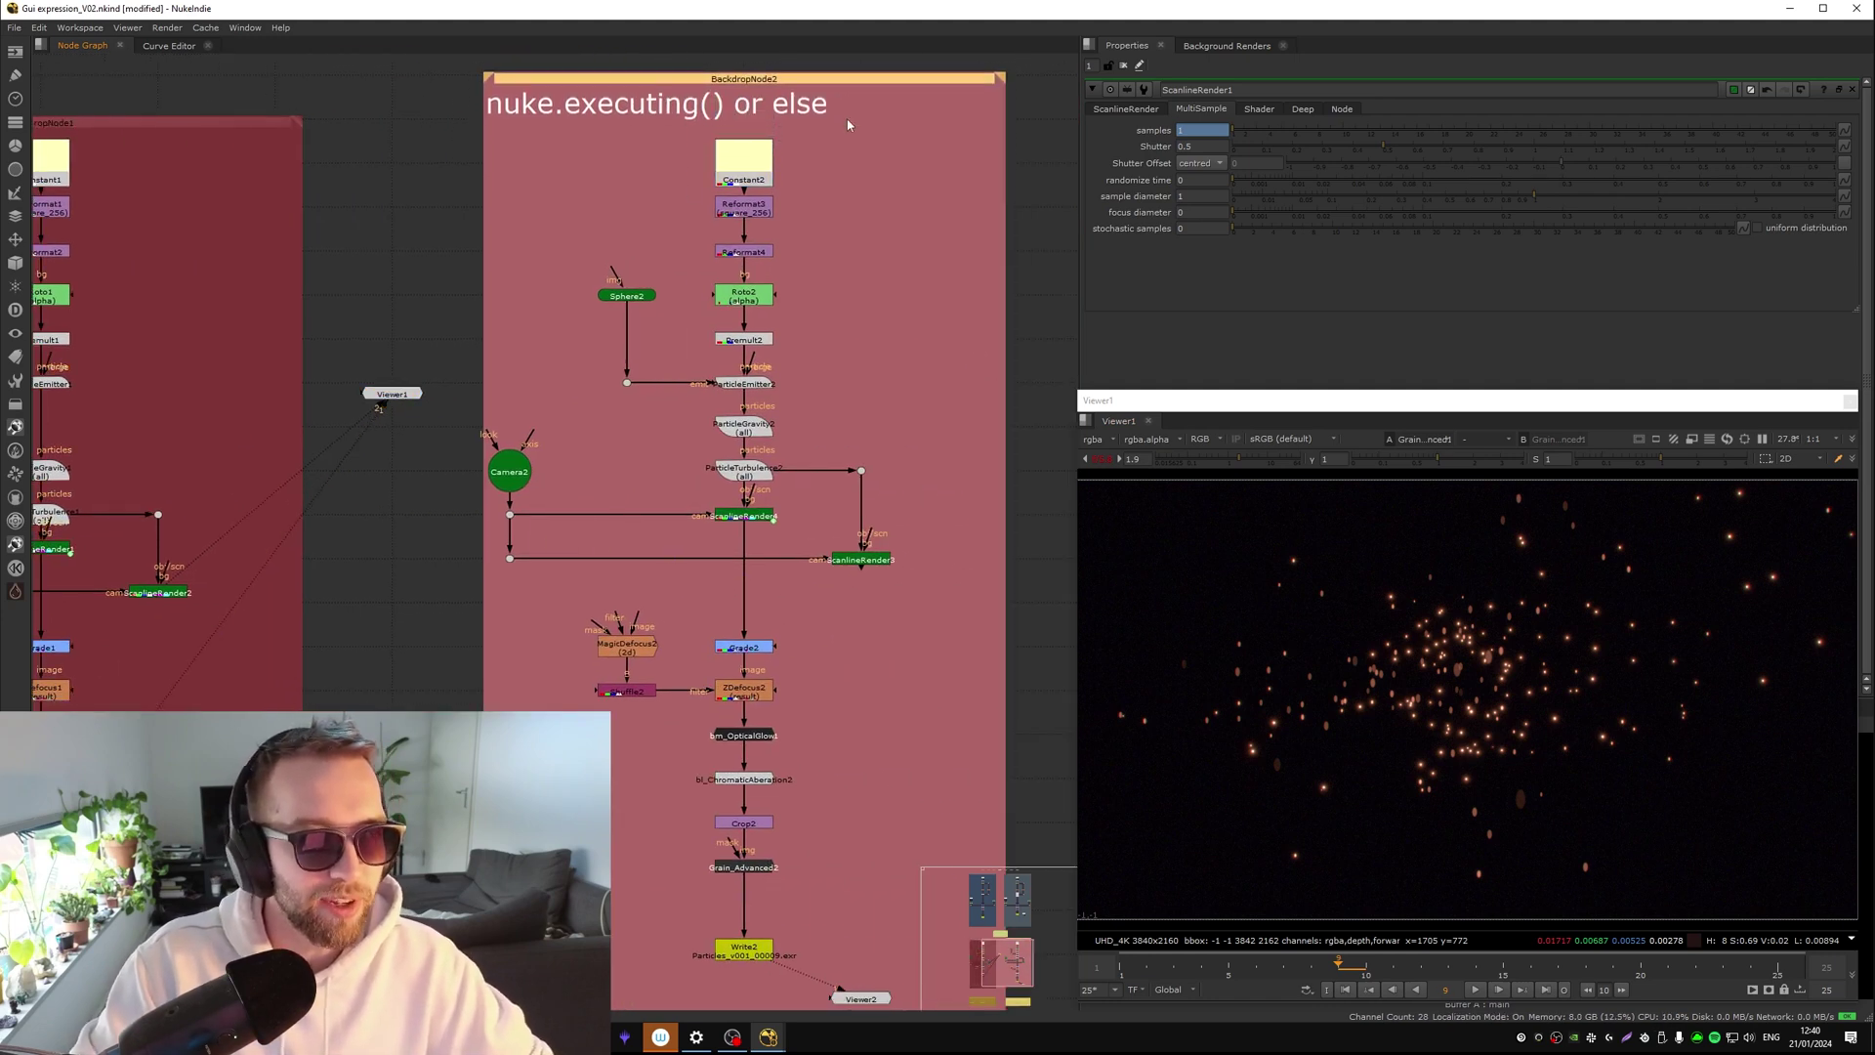
scroll(918, 141, down, 2)
drag(974, 711, 996, 723)
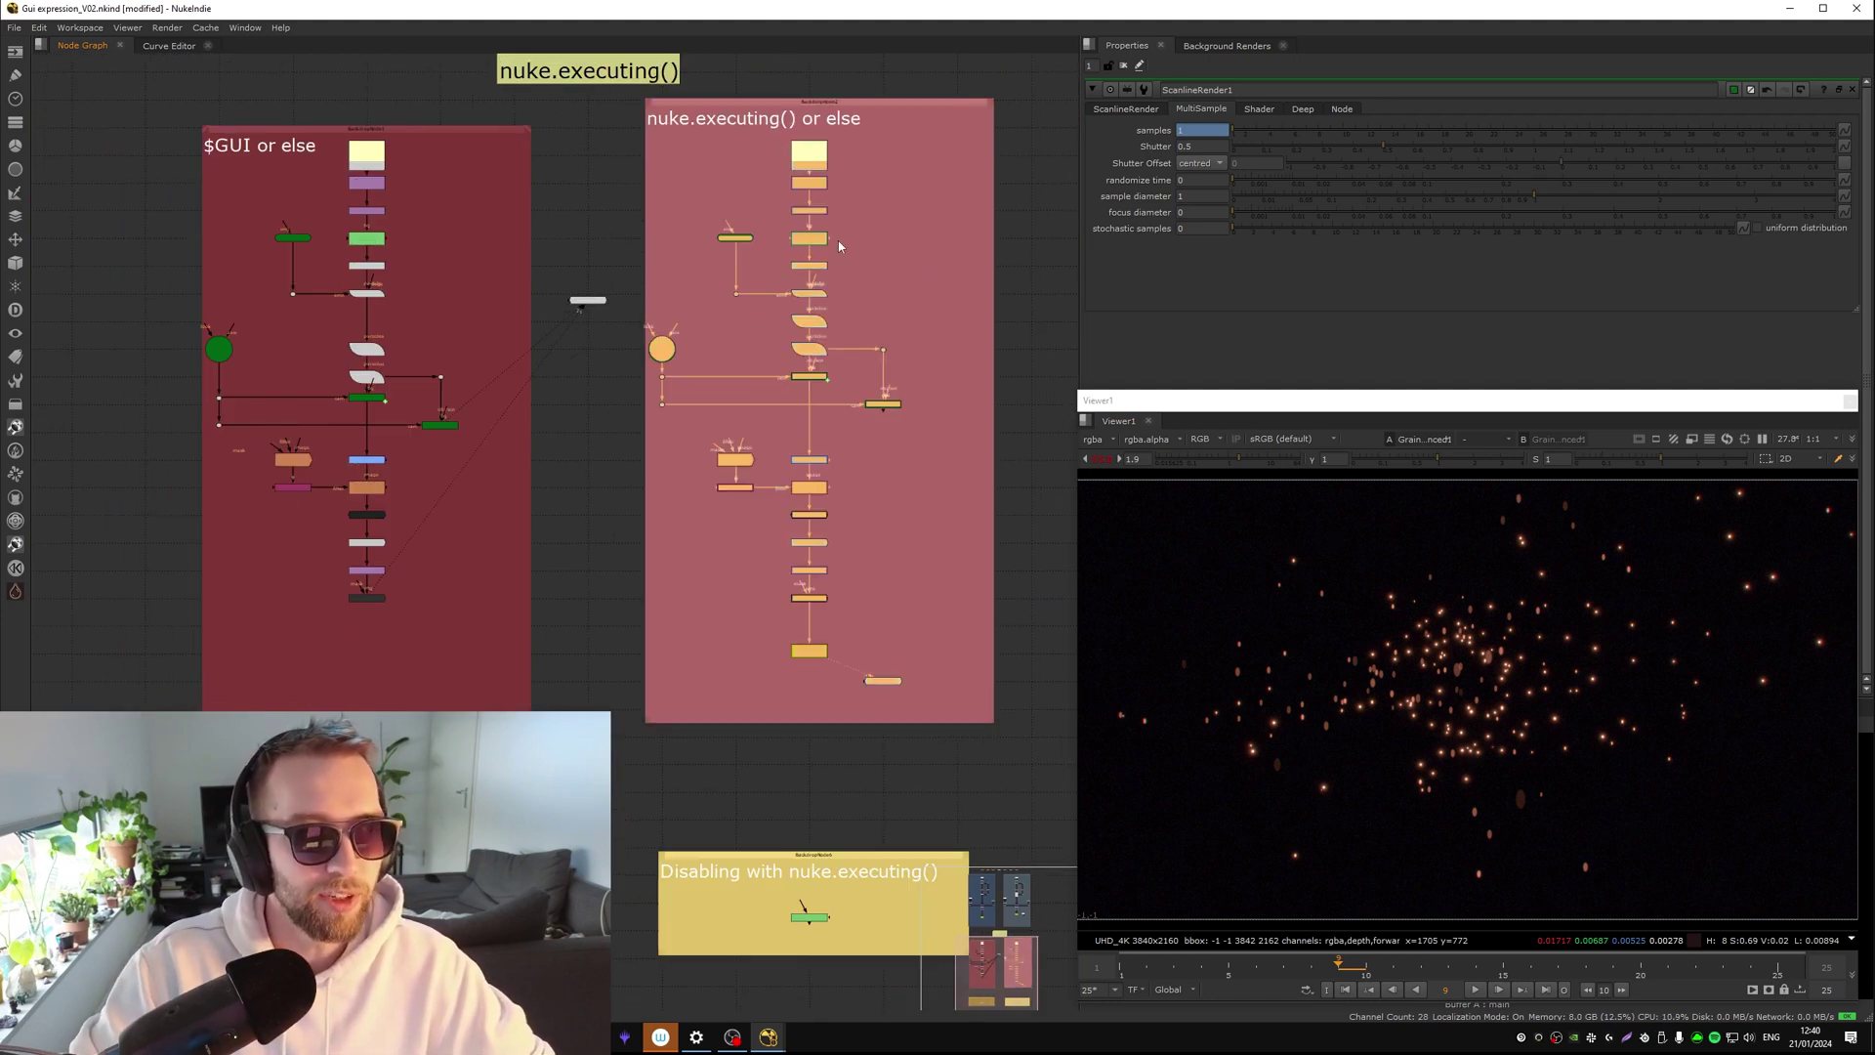
View the ScanlineRender4 output in the nuke.executing() or else chain and examine the expression on its samples
middle_drag(882, 140, 803, 167)
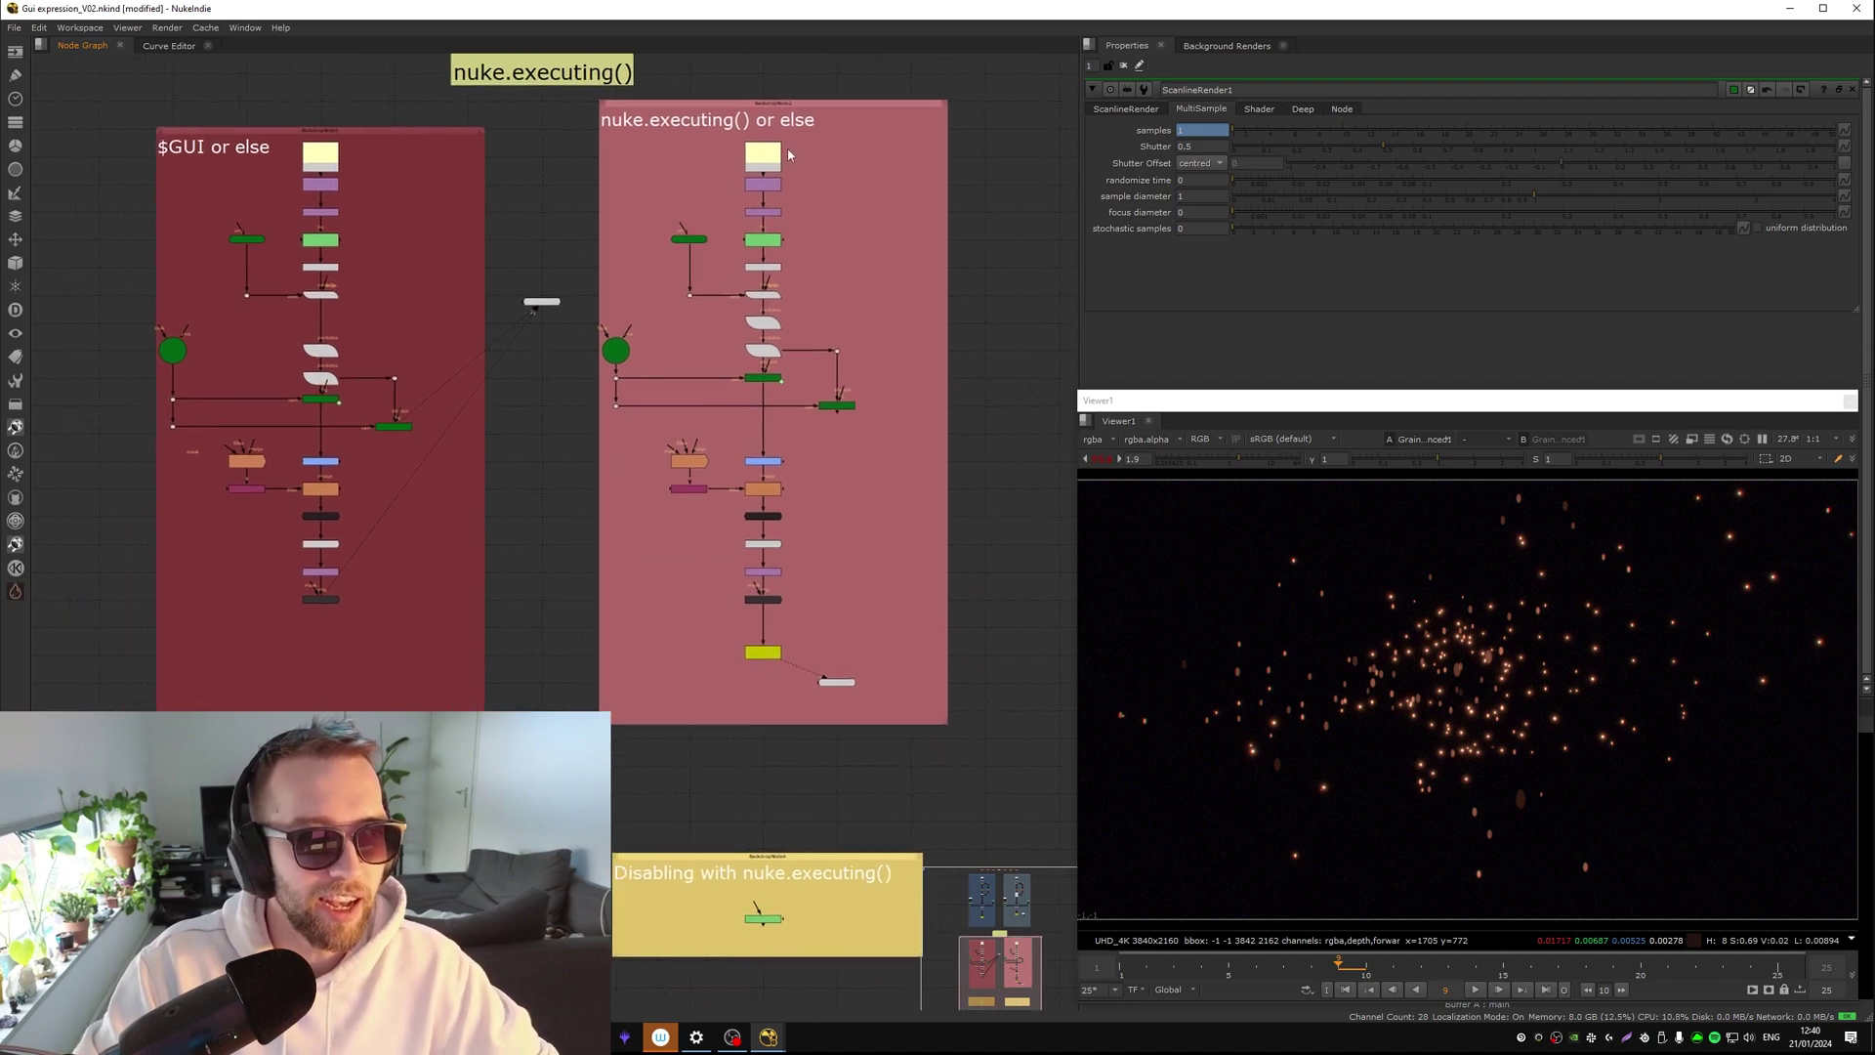
scroll(787, 149, up, 4)
double_click(759, 483)
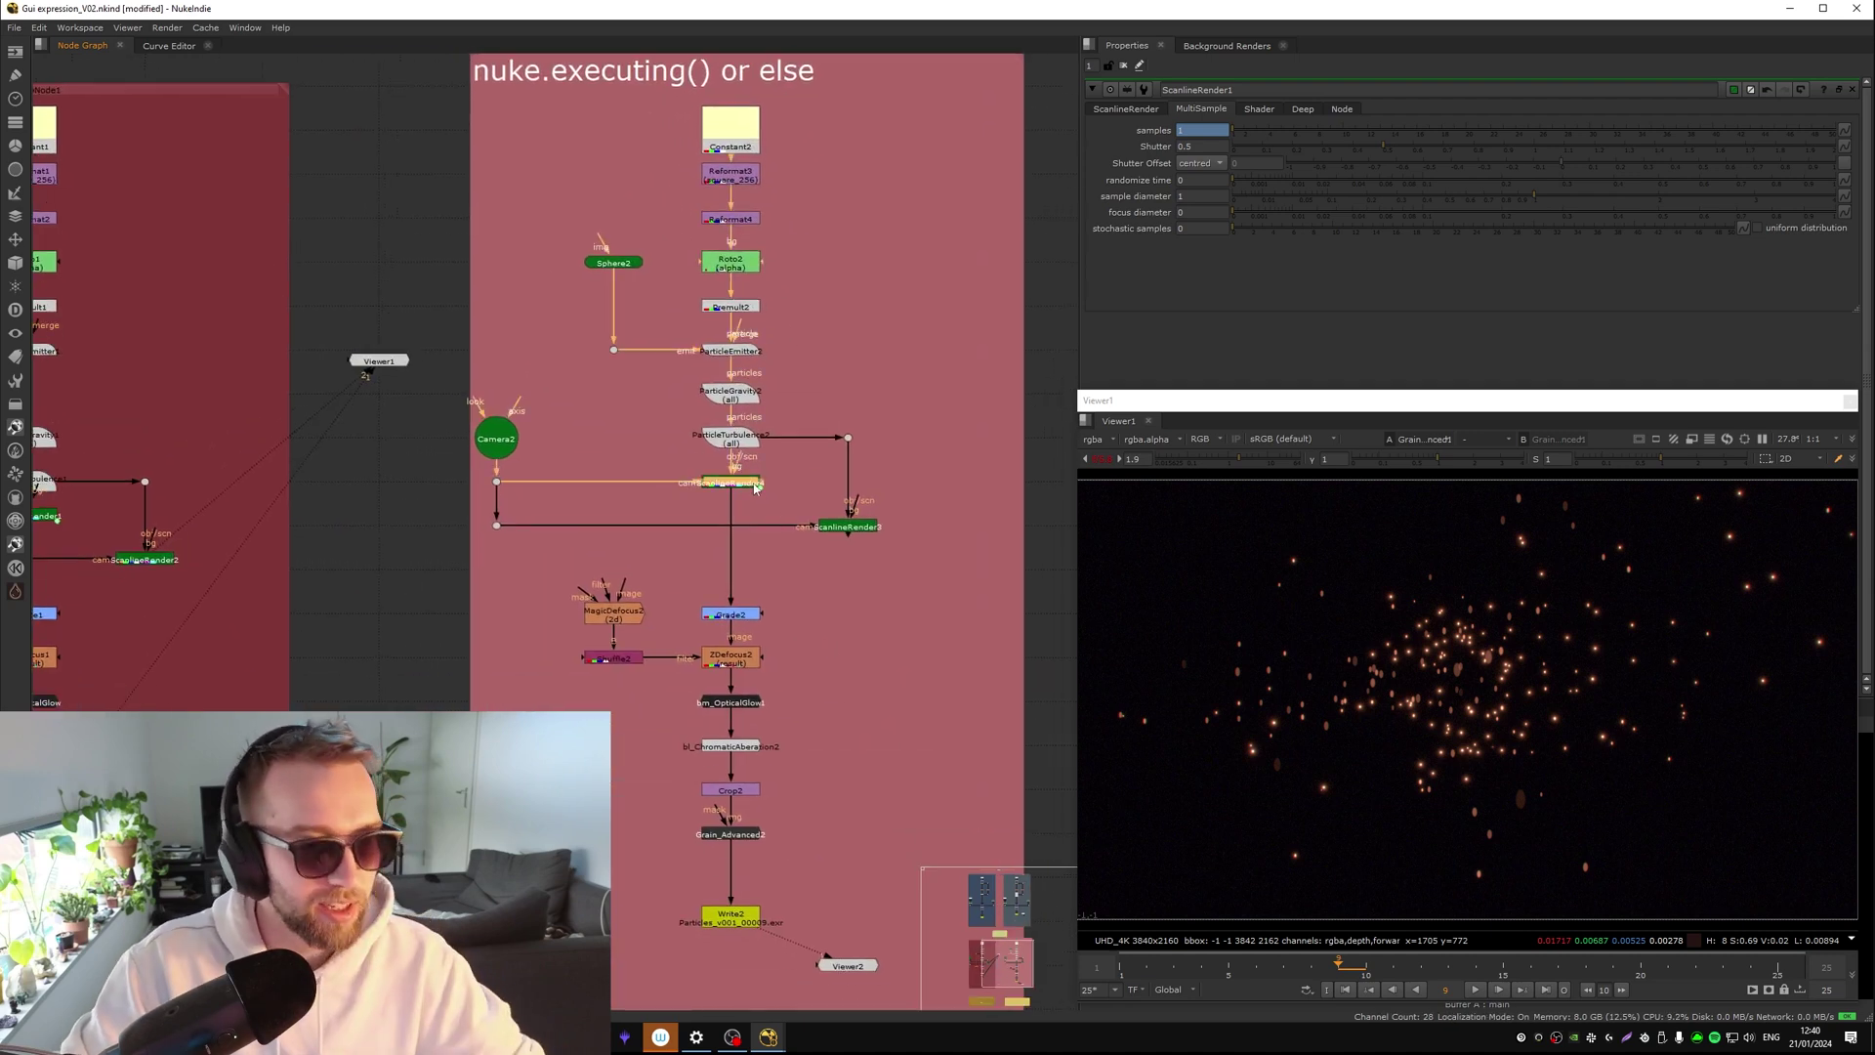
key(1)
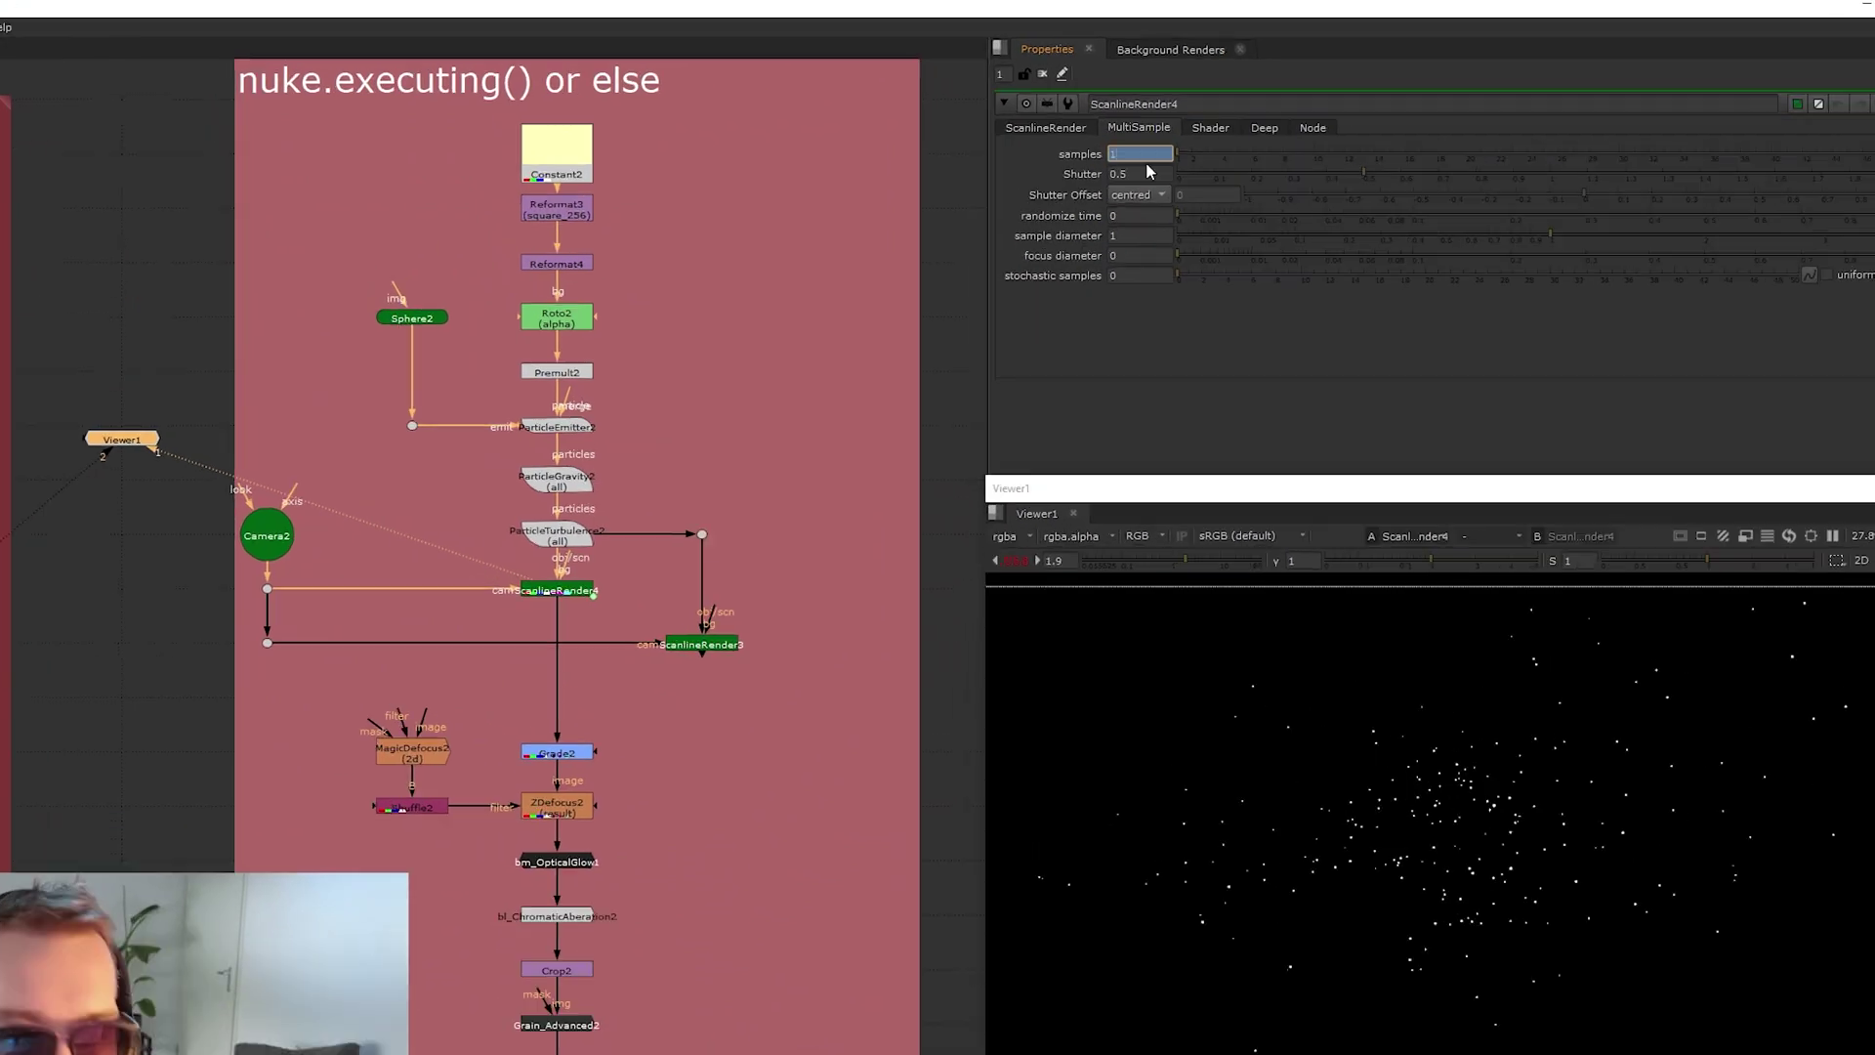
double_click(1211, 134)
click(1334, 163)
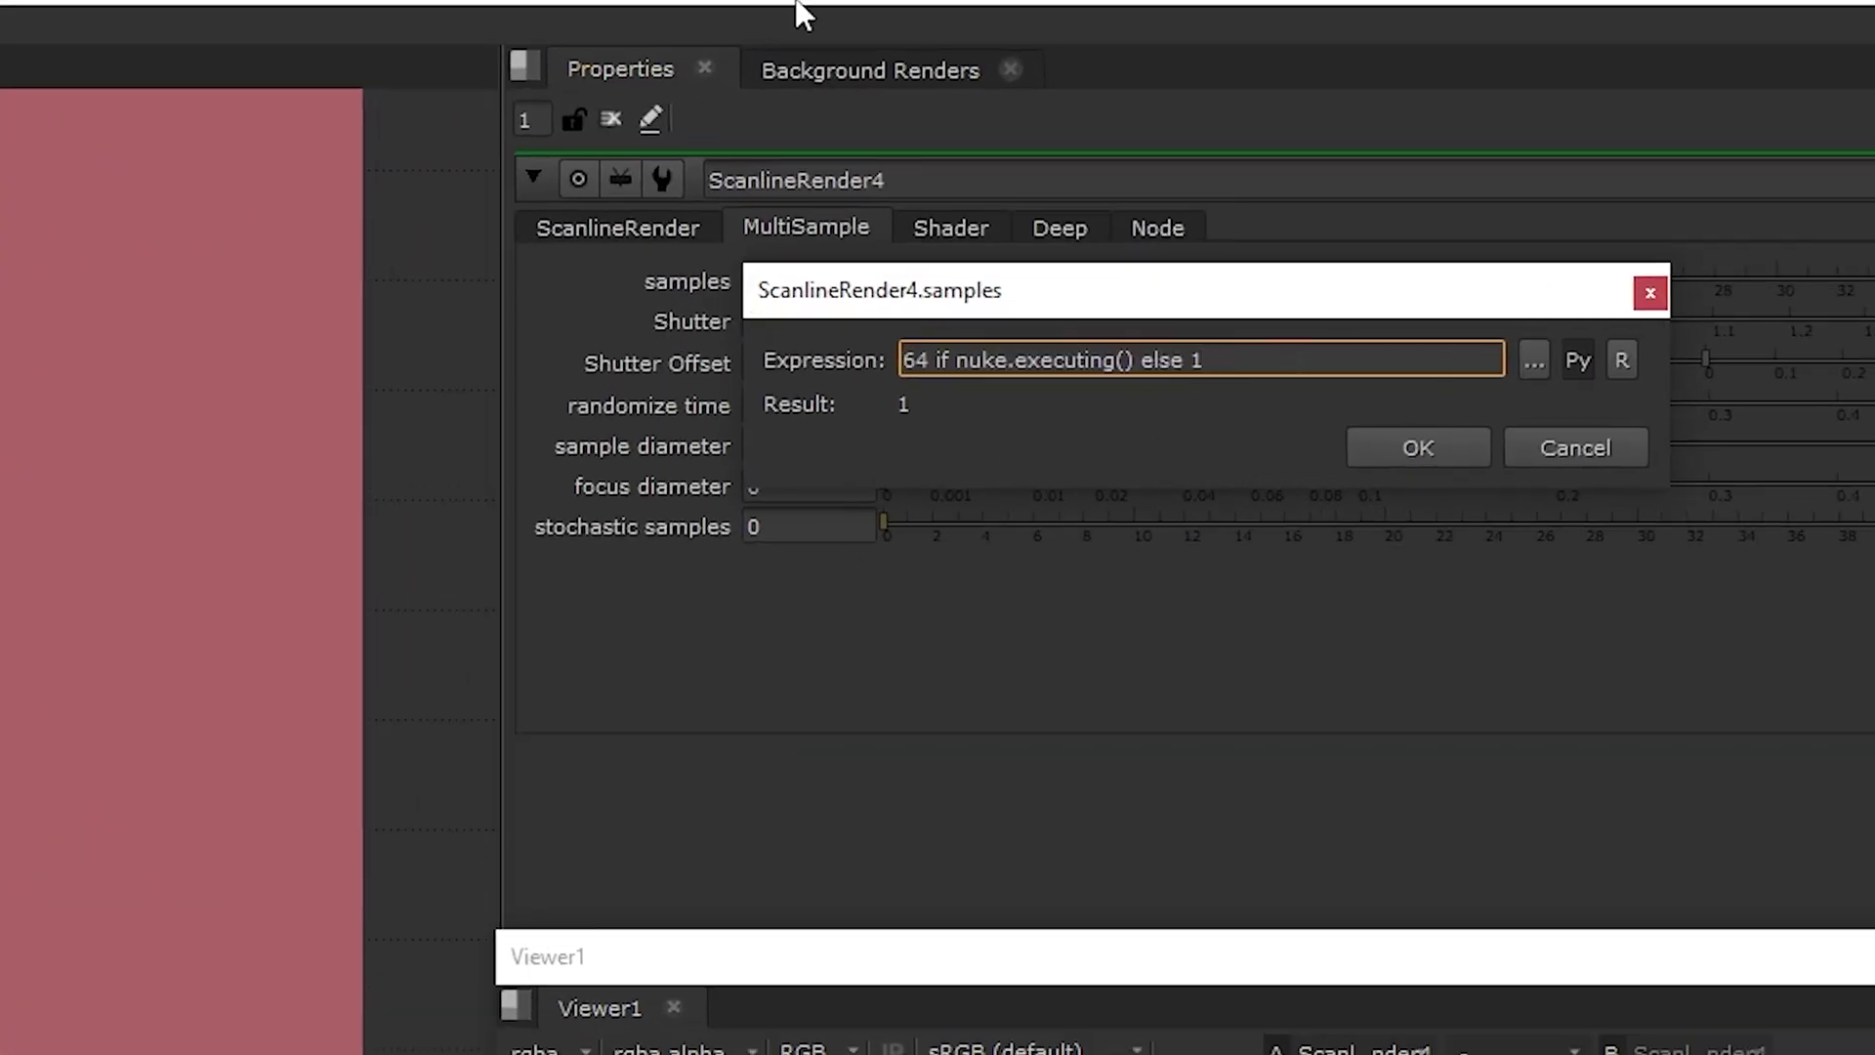
double_click(910, 358)
click(1389, 445)
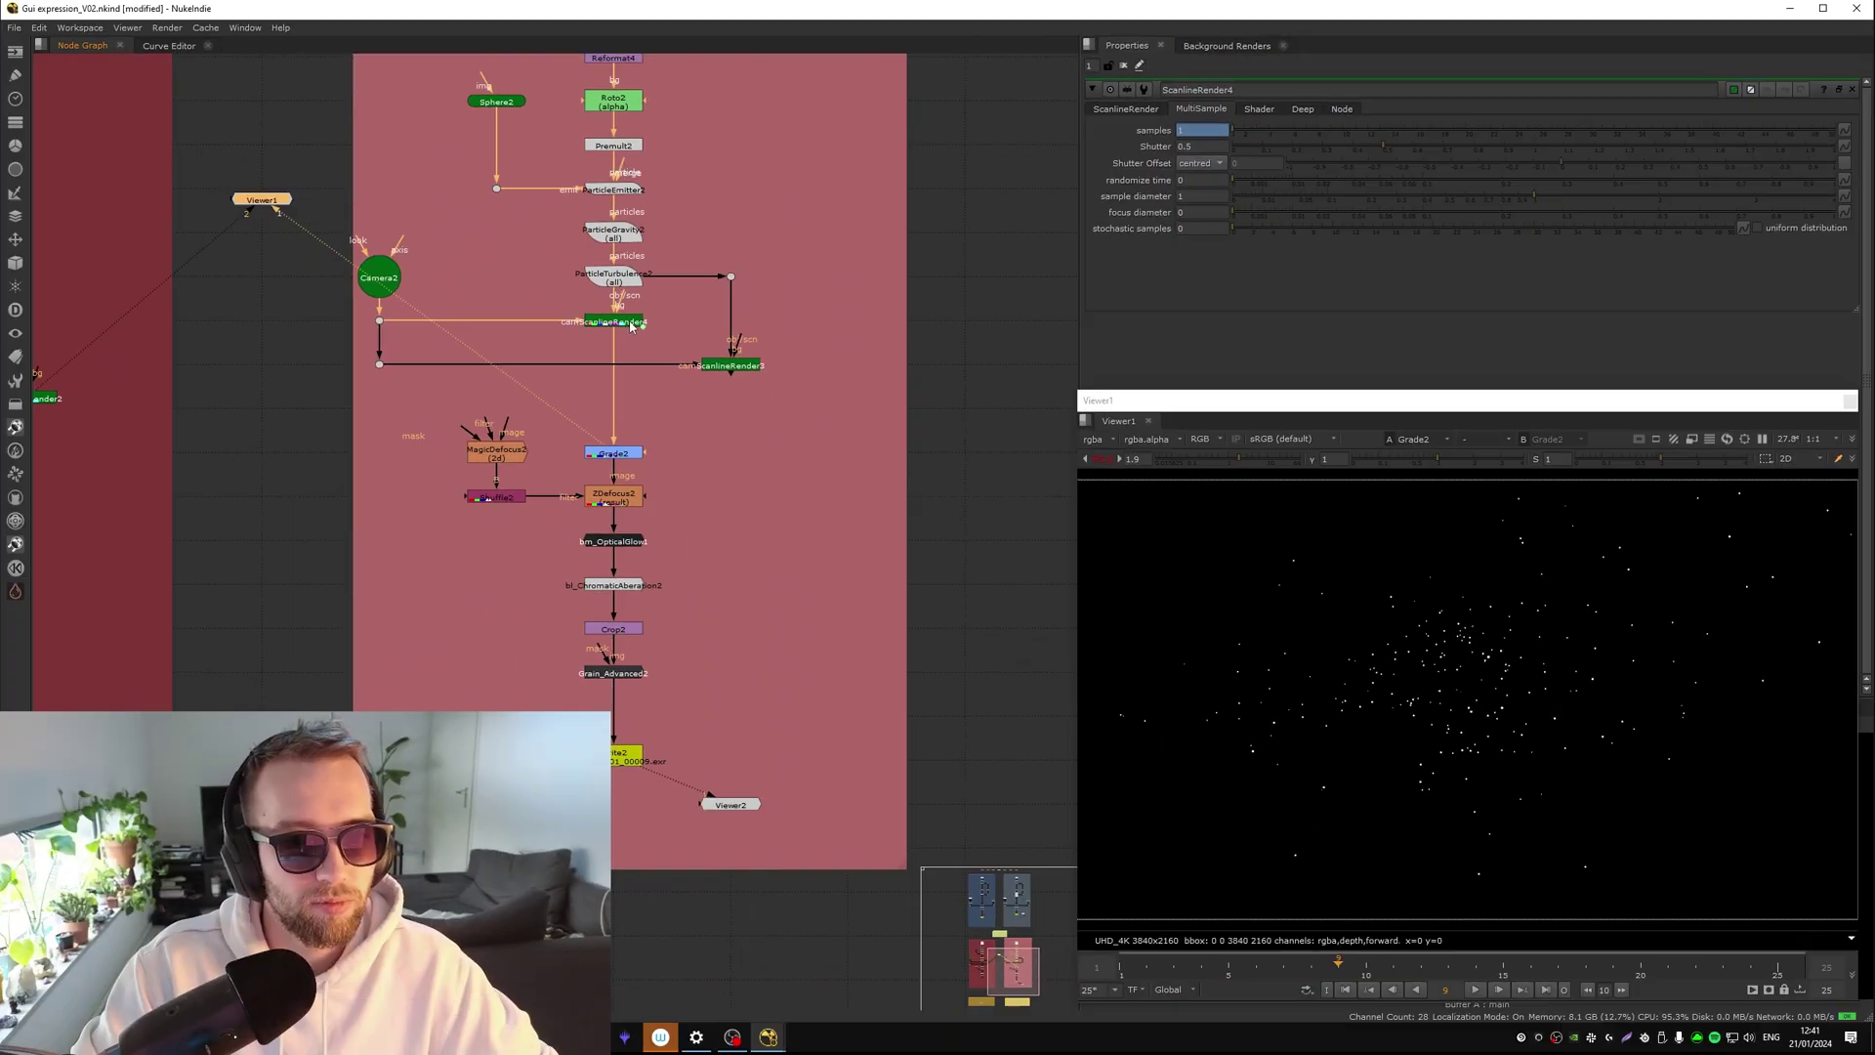
View the final Grain_Advanced2 output of the nuke.executing() or else particle chain
middle_drag(664, 383, 773, 274)
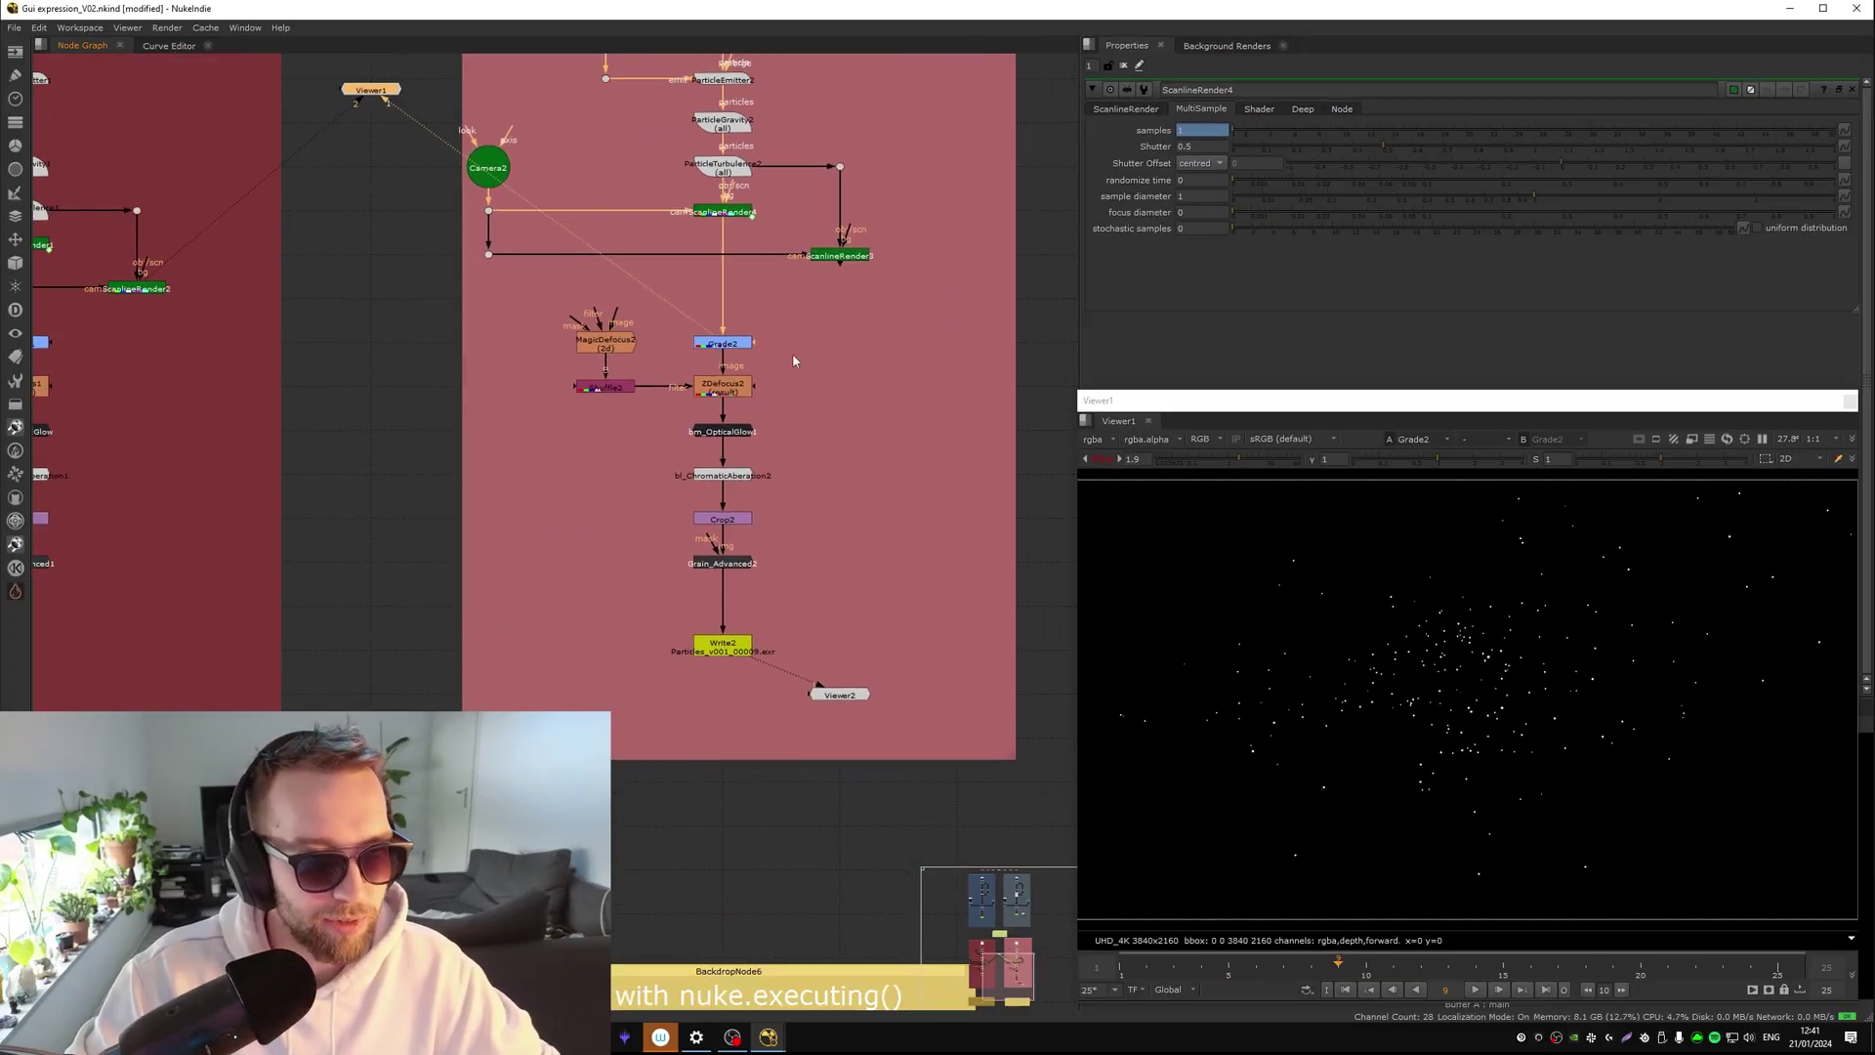
click(737, 564)
key(1)
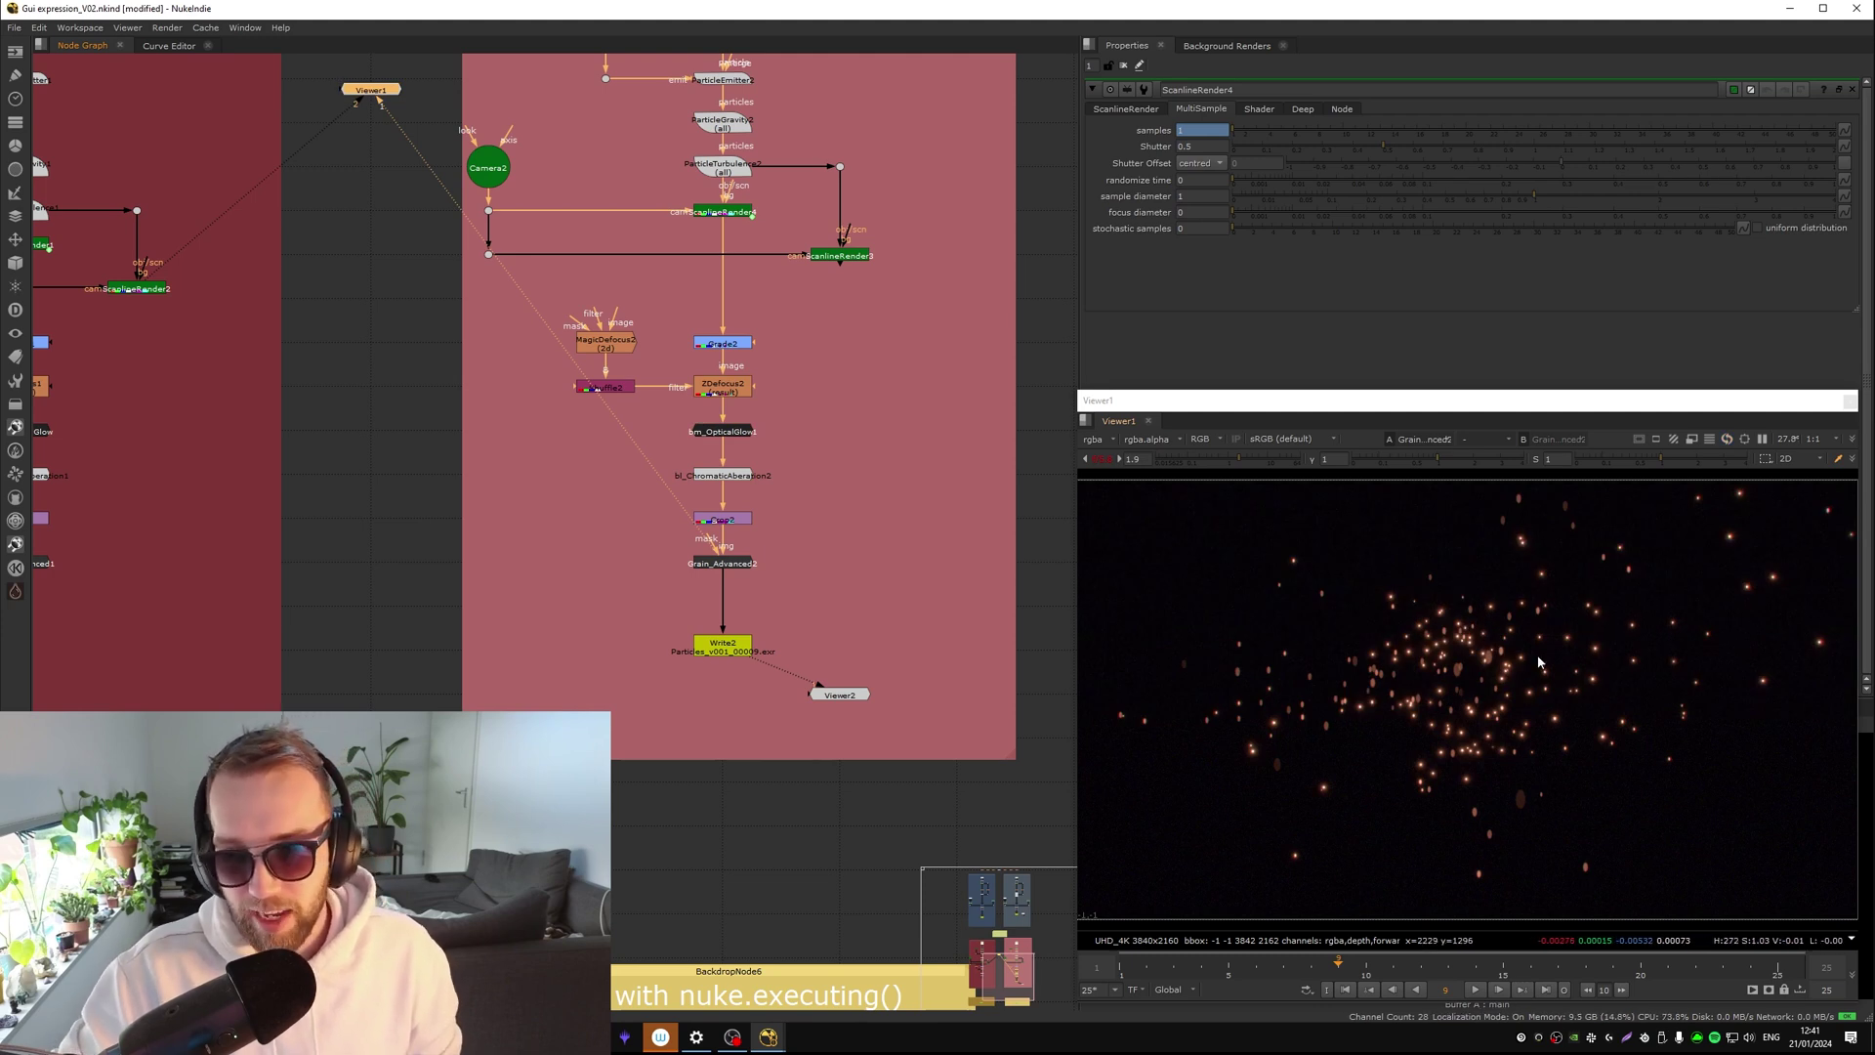
Render only frame 1 of the particle chain through Write2, with its settings open and the viewer moved clear of them
click(723, 649)
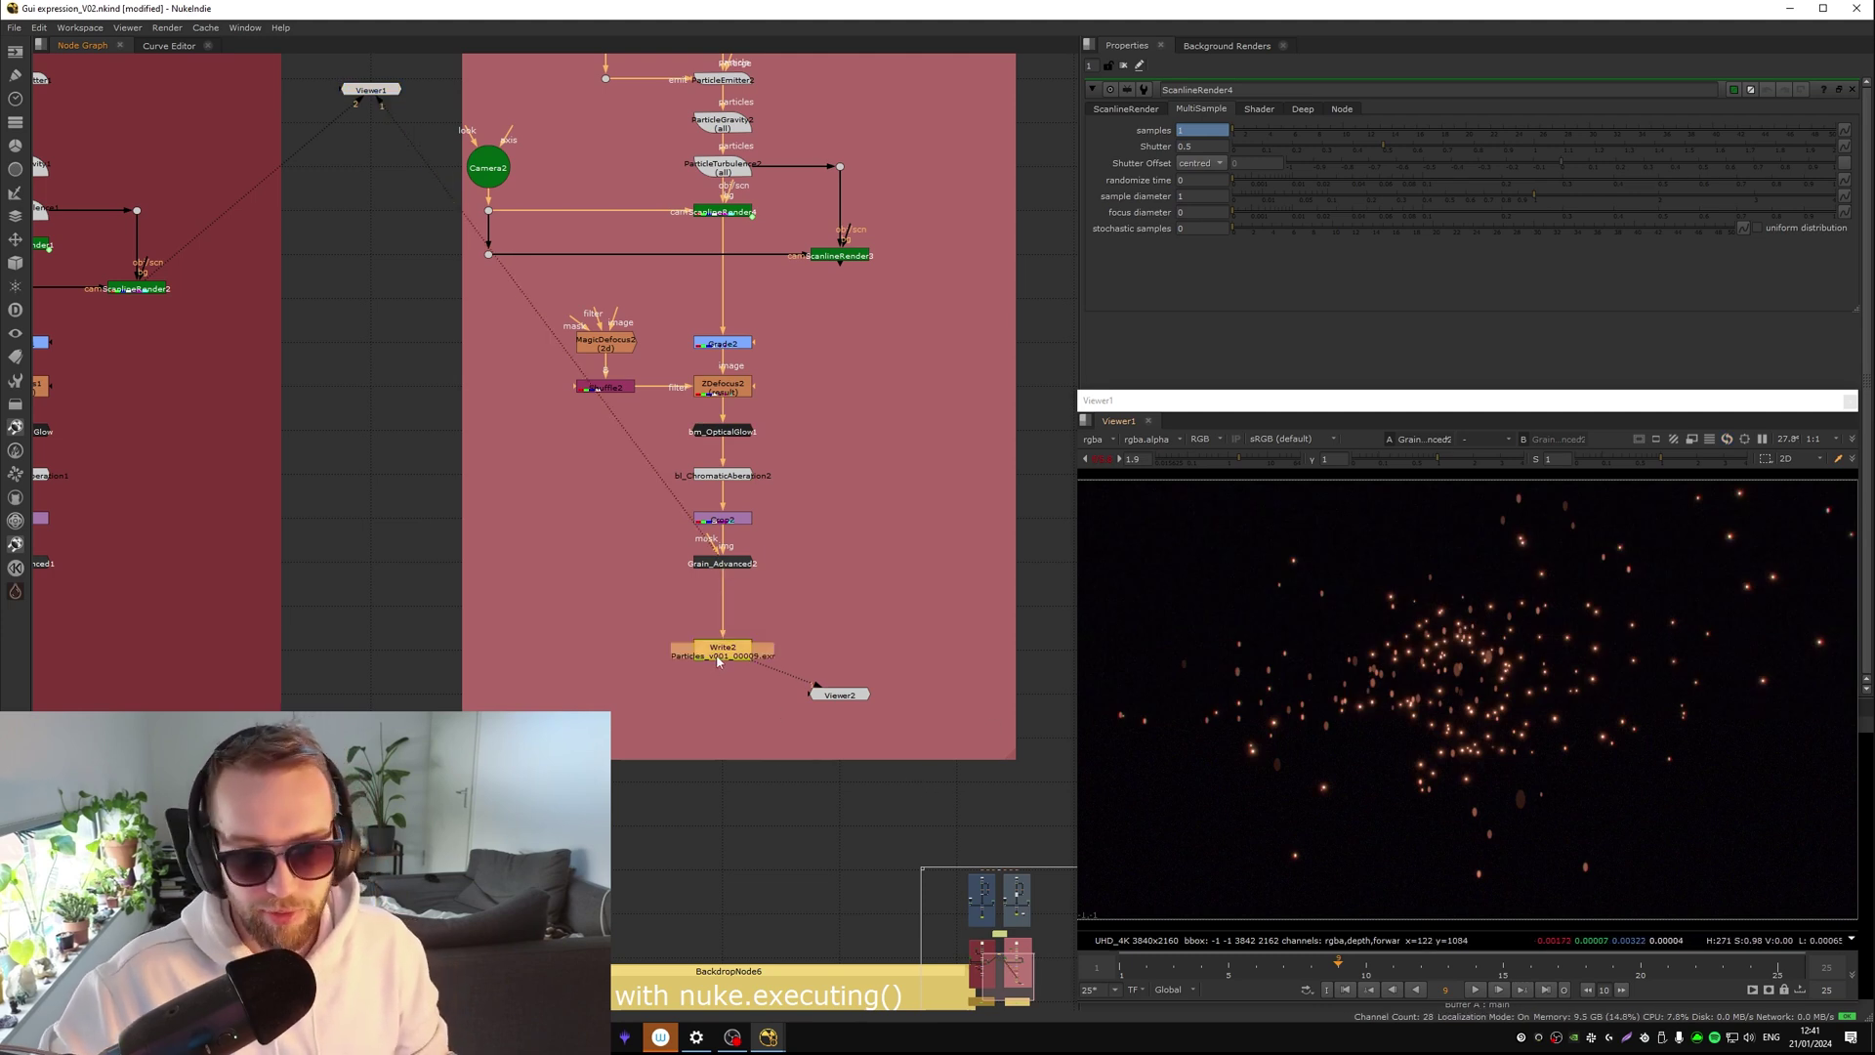
middle_drag(846, 548, 856, 450)
click(812, 531)
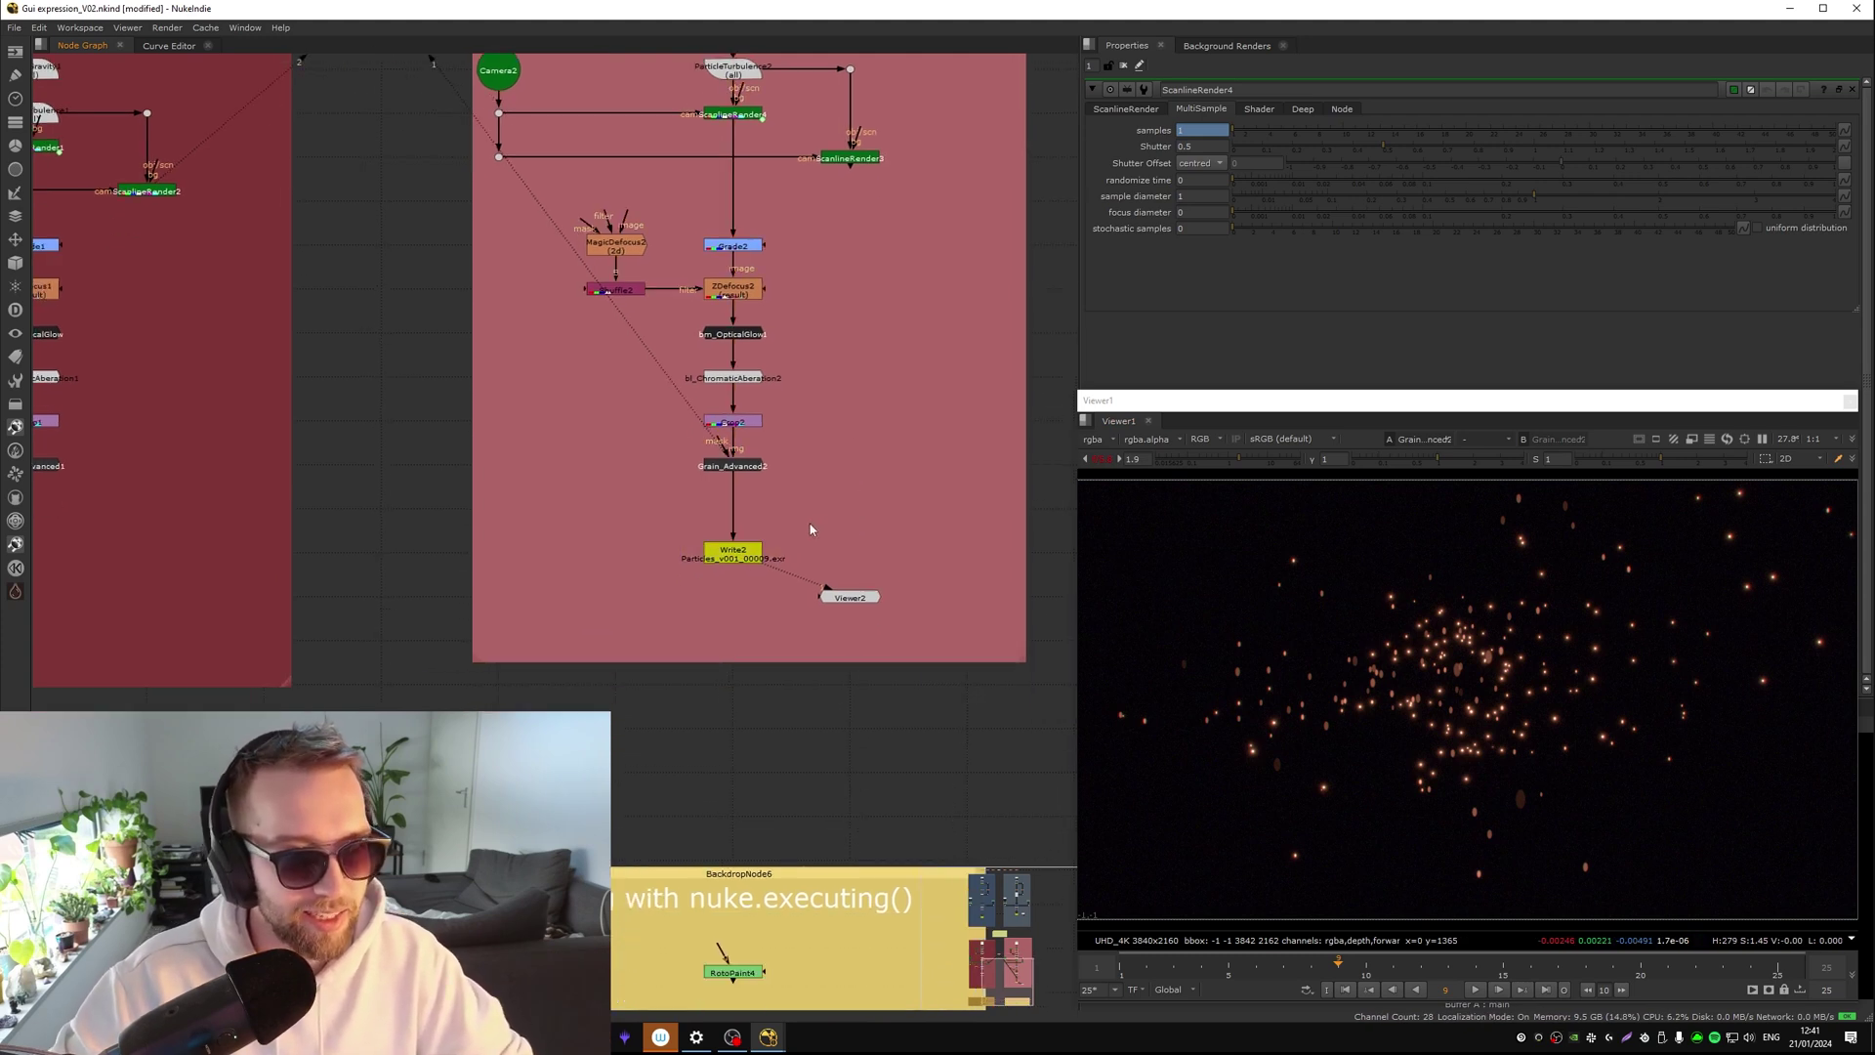
double_click(748, 557)
drag(1313, 413, 1310, 630)
key(F7)
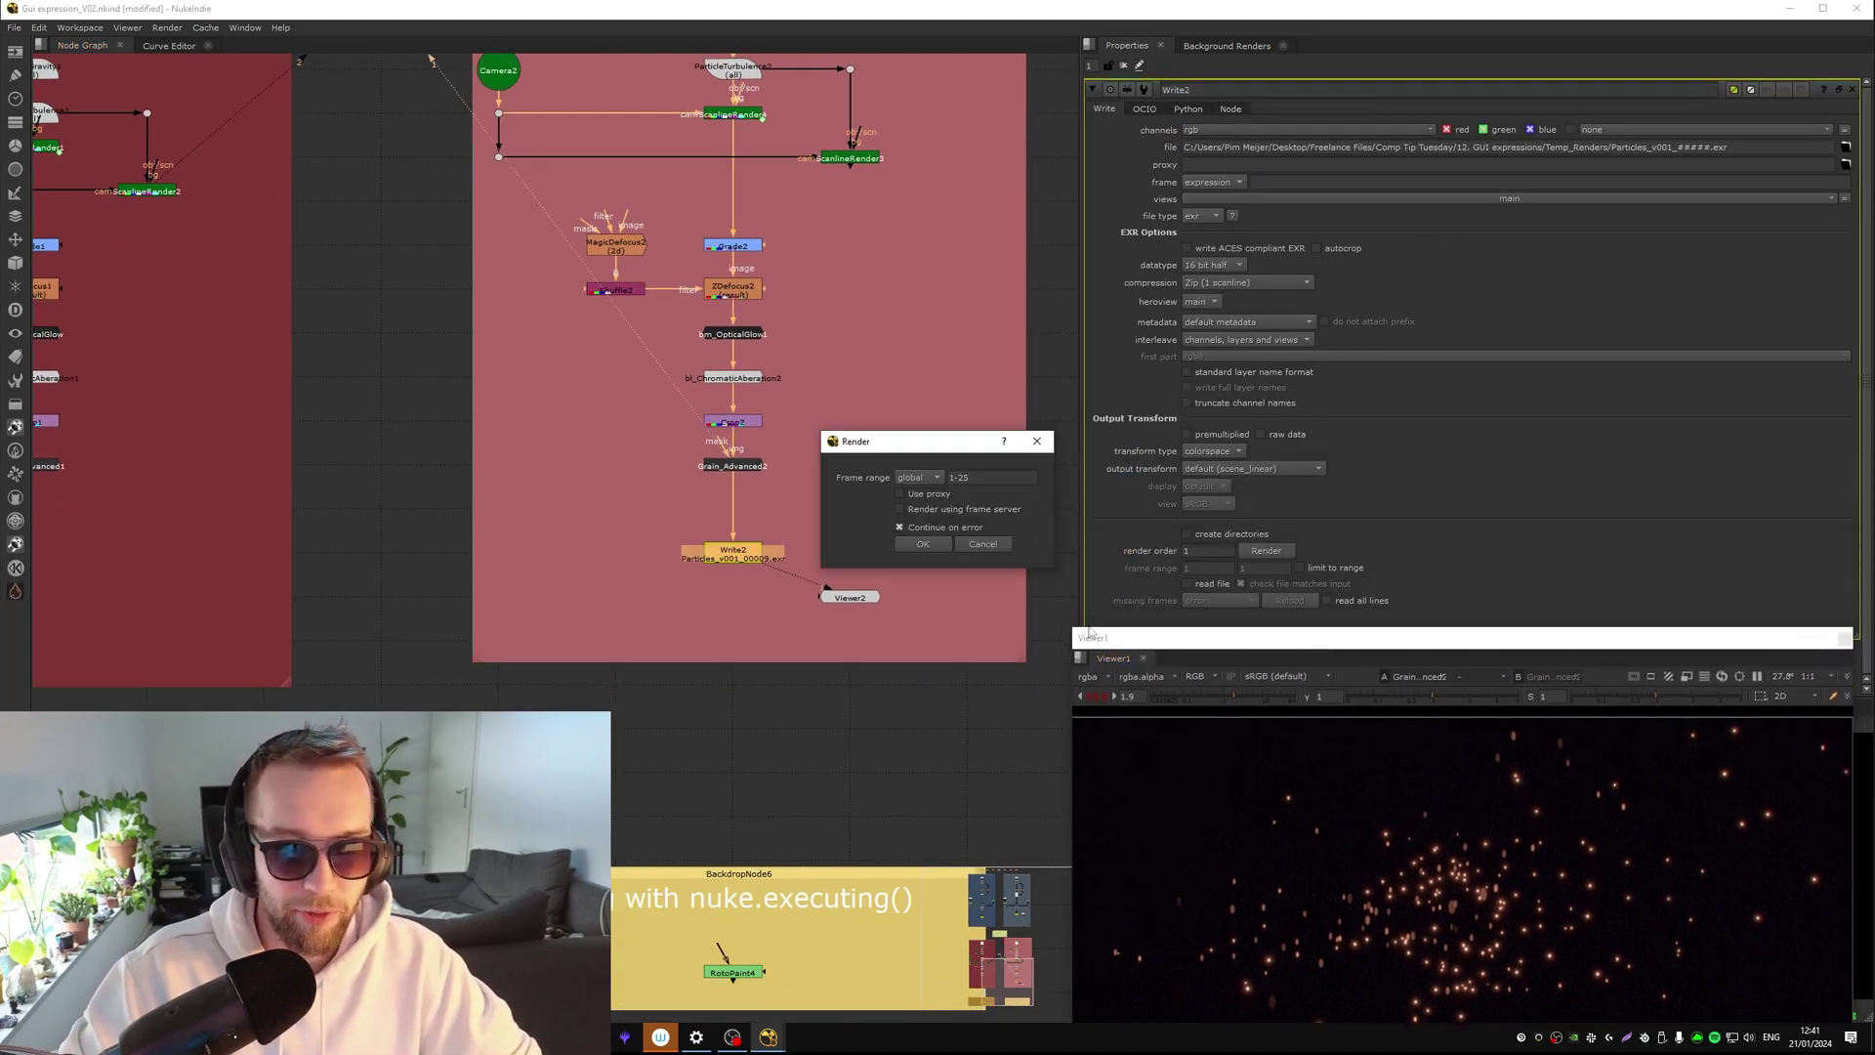
click(992, 479)
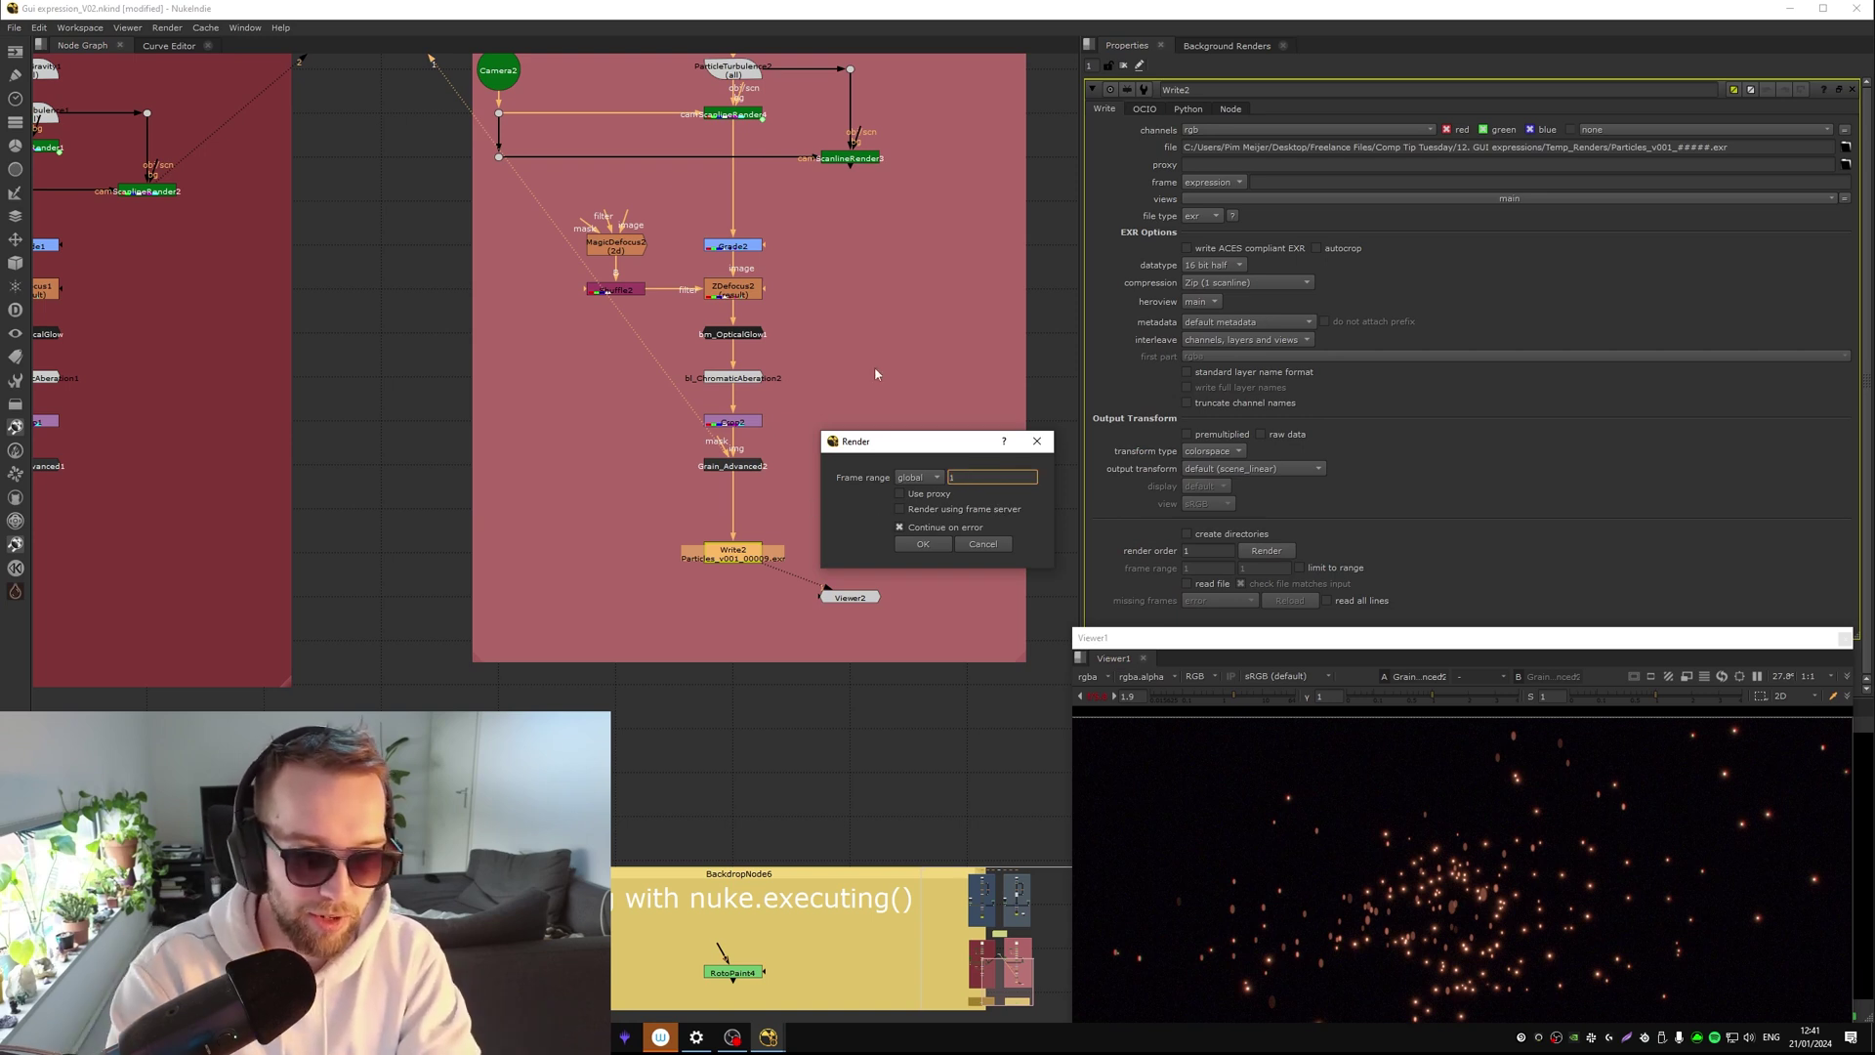
text(1-1)
click(928, 548)
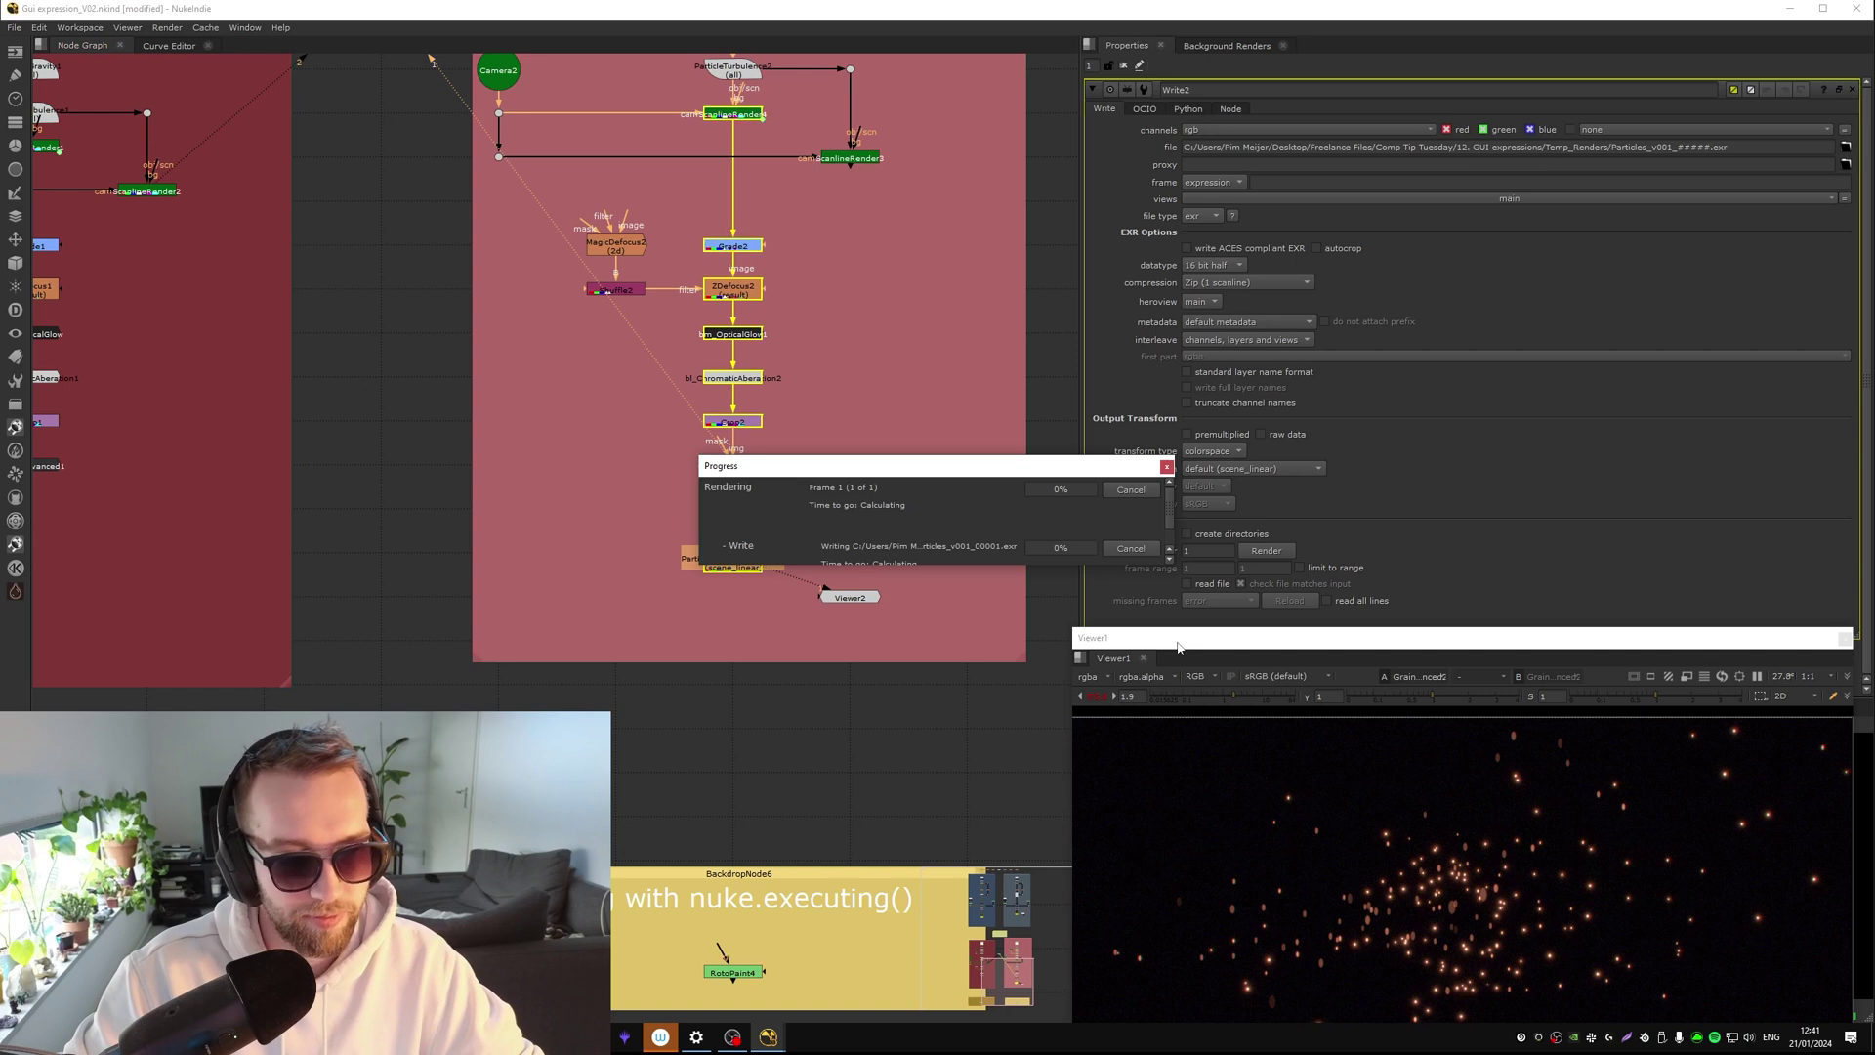
Move the viewer window and Viewer2 node out of the way and read in the rendered Particles_v001_00001.exr below Write2
drag(1177, 644, 1143, 442)
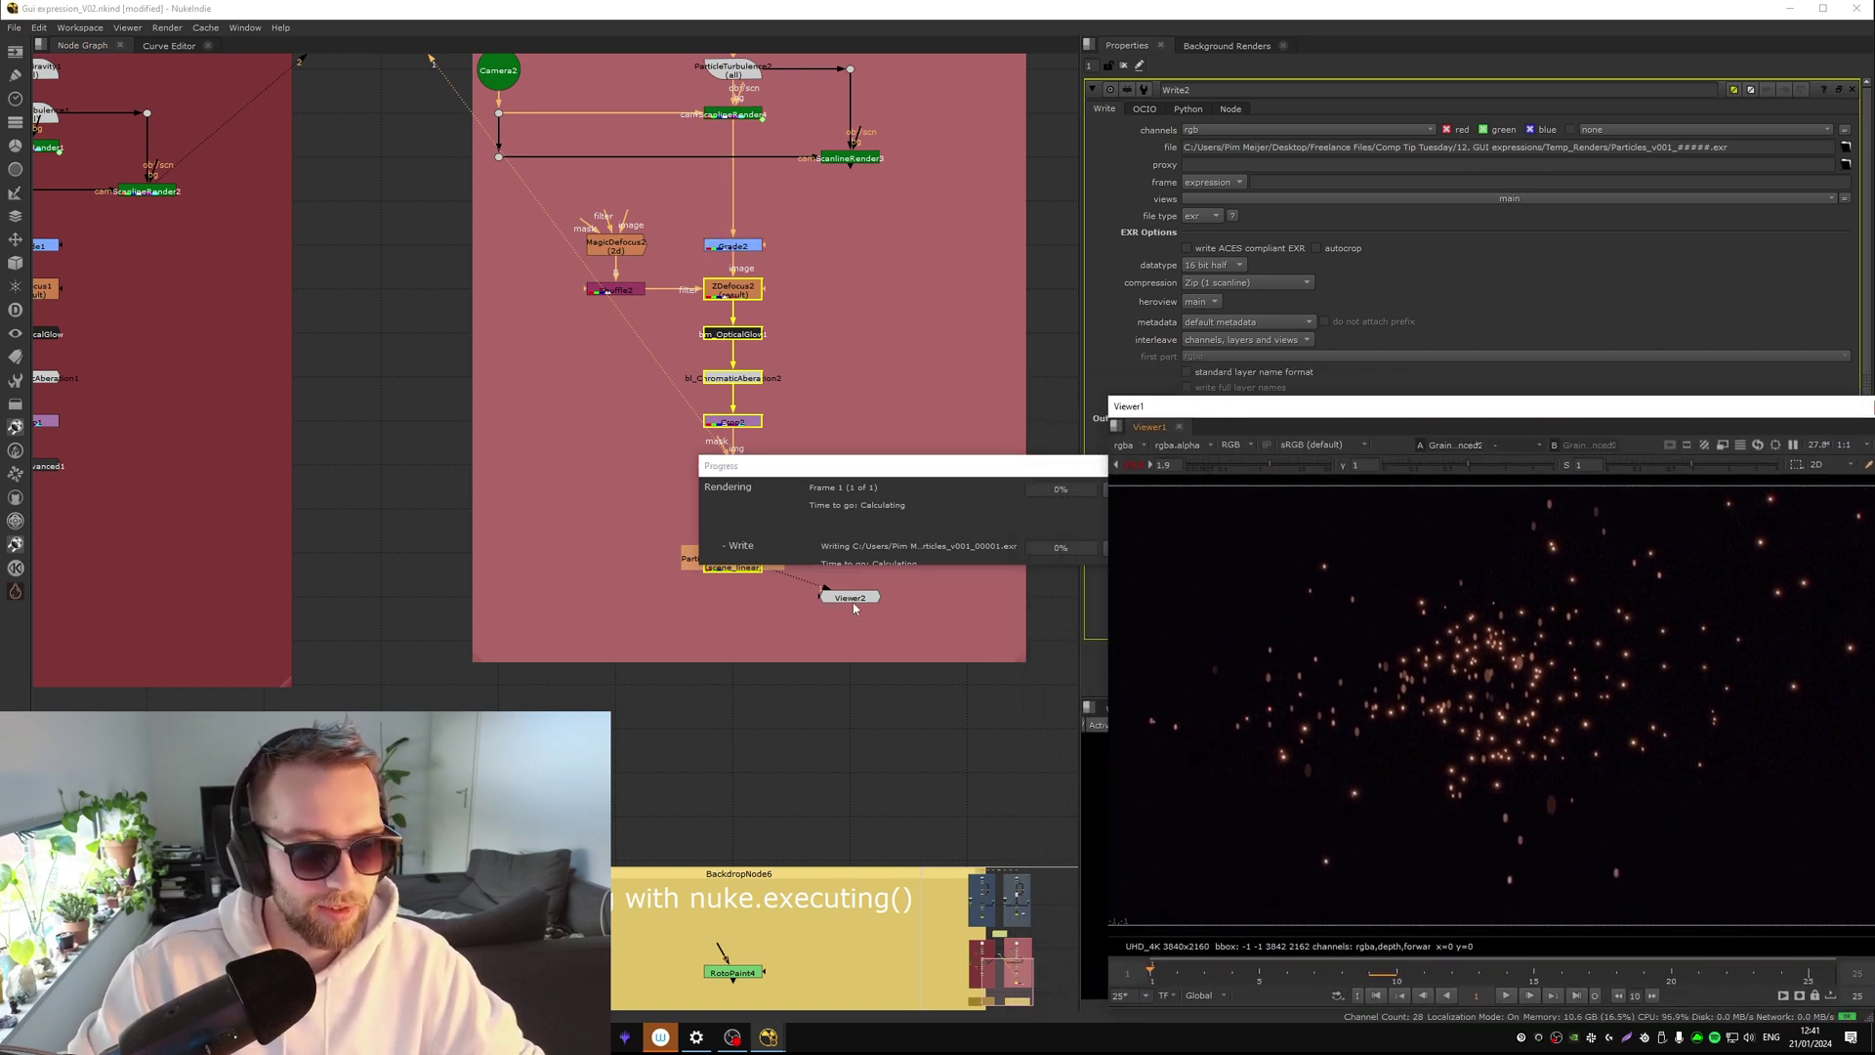
drag(855, 603, 937, 535)
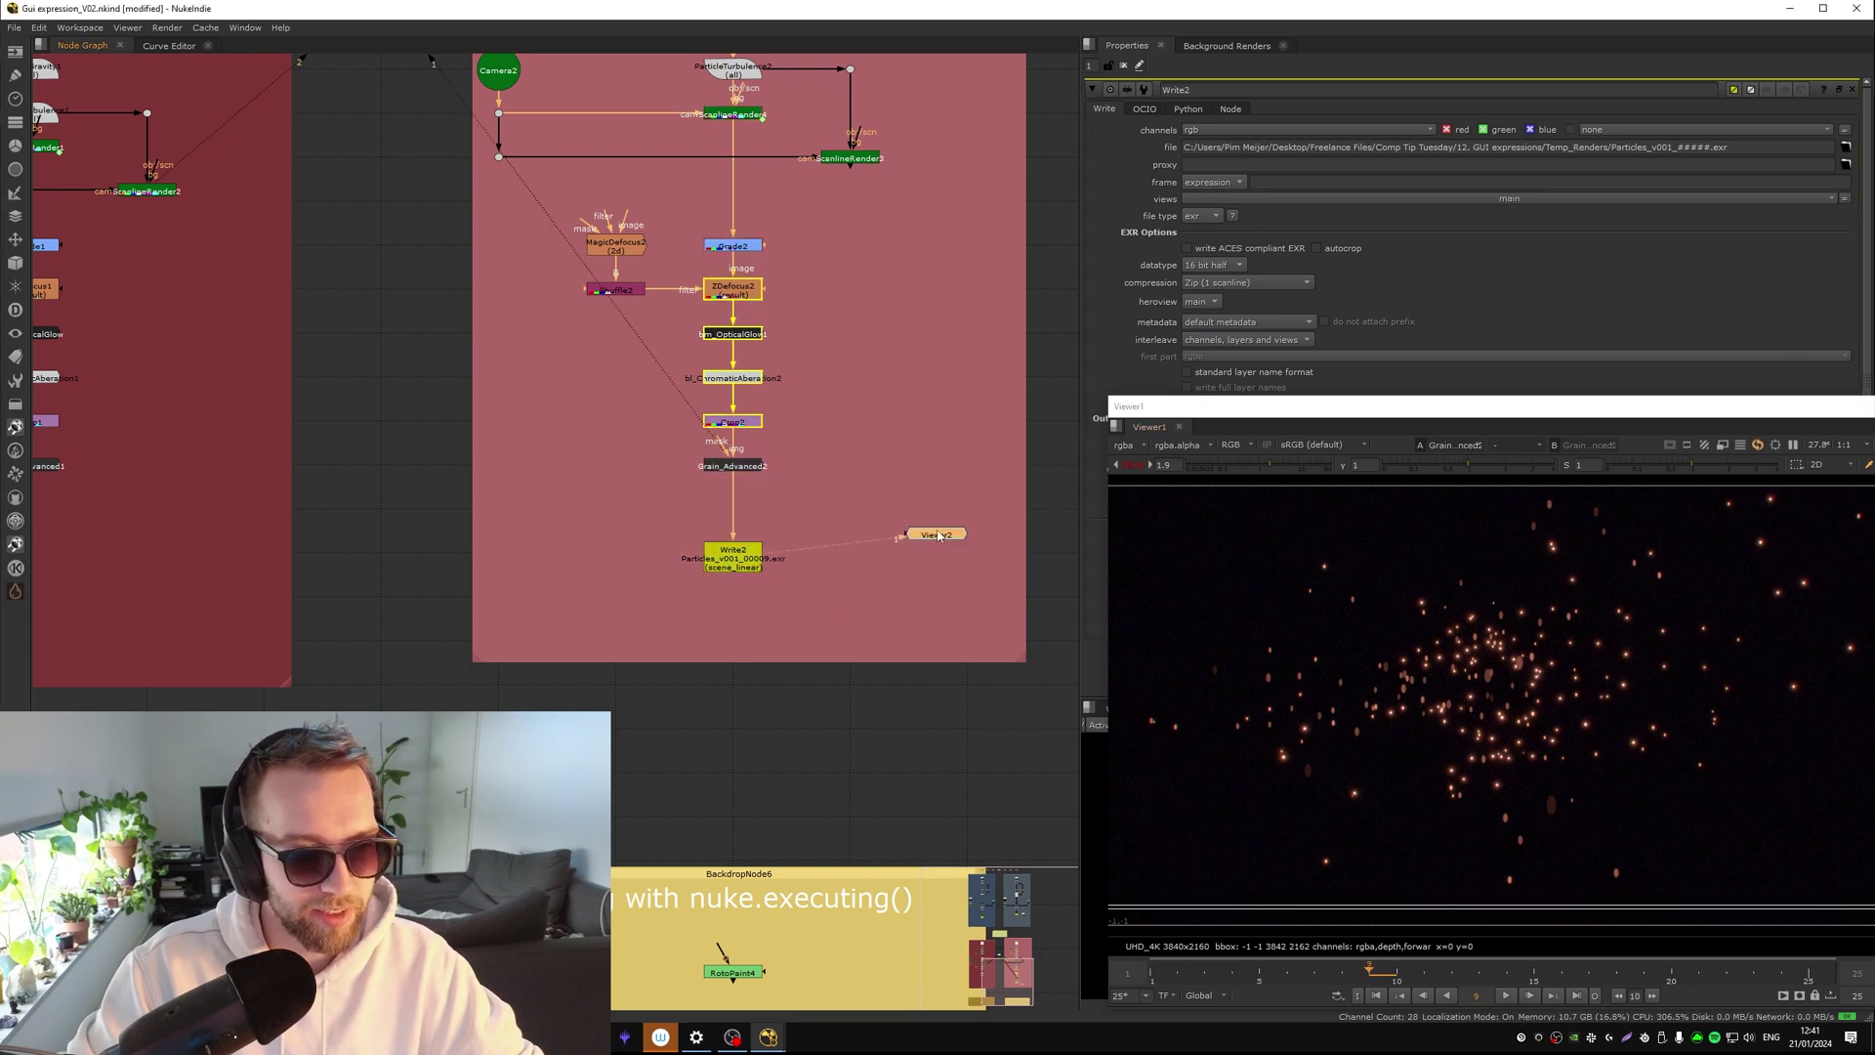
click(724, 560)
key(r)
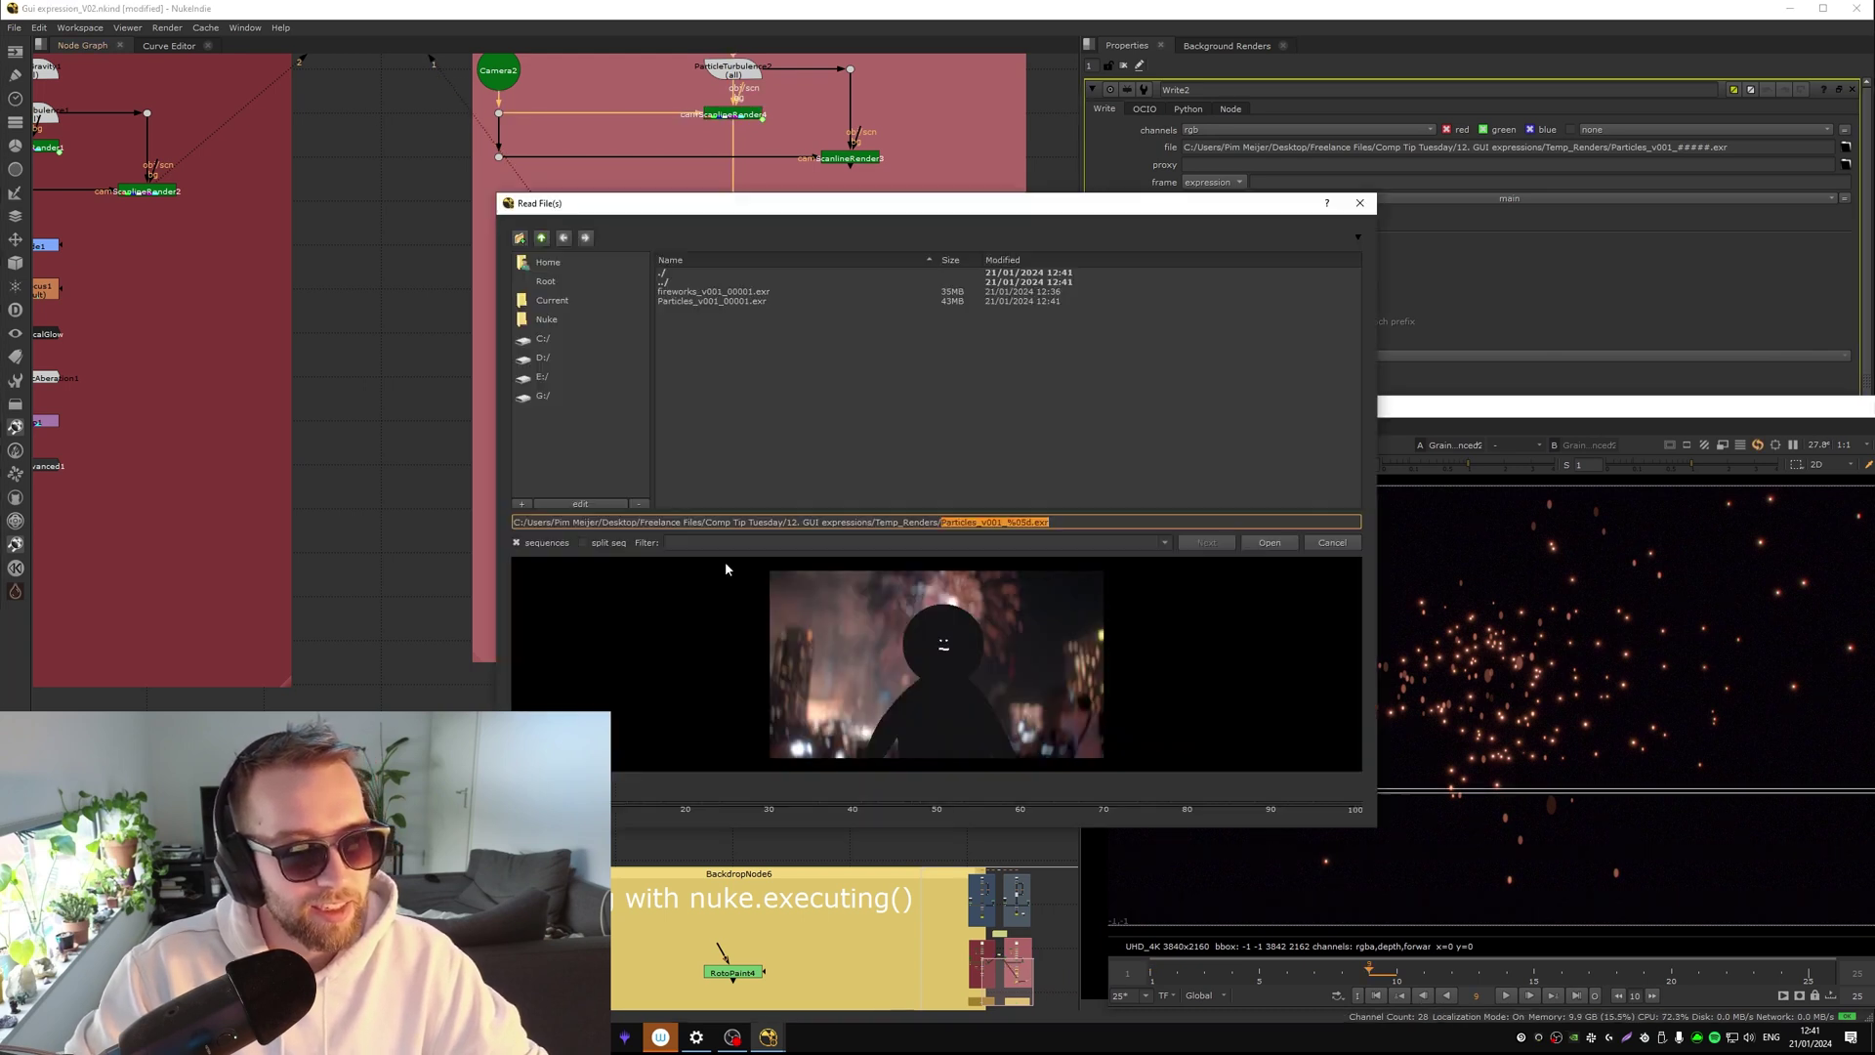
double_click(713, 300)
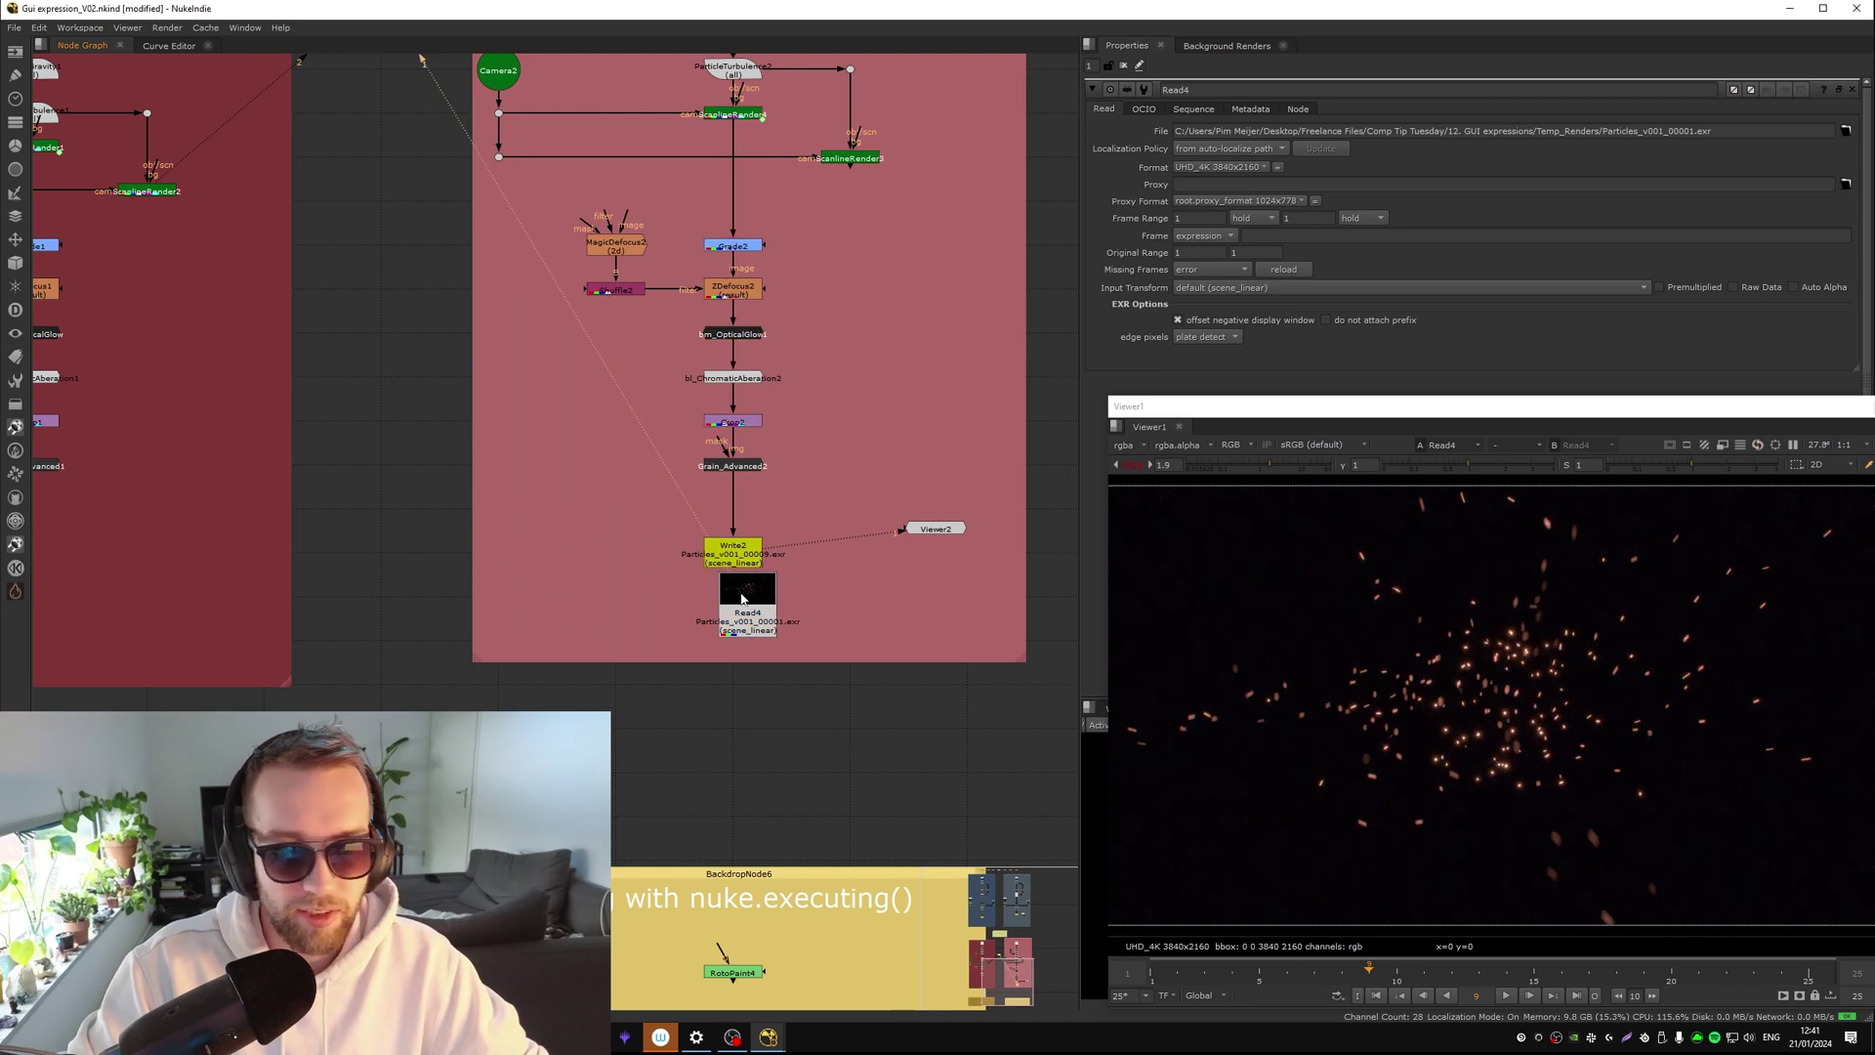
Inspect the motion blur in the rendered particles up close, and compare it with the live Write2 and ScanlineRender4 outputs
scroll(1651, 821, up, 6)
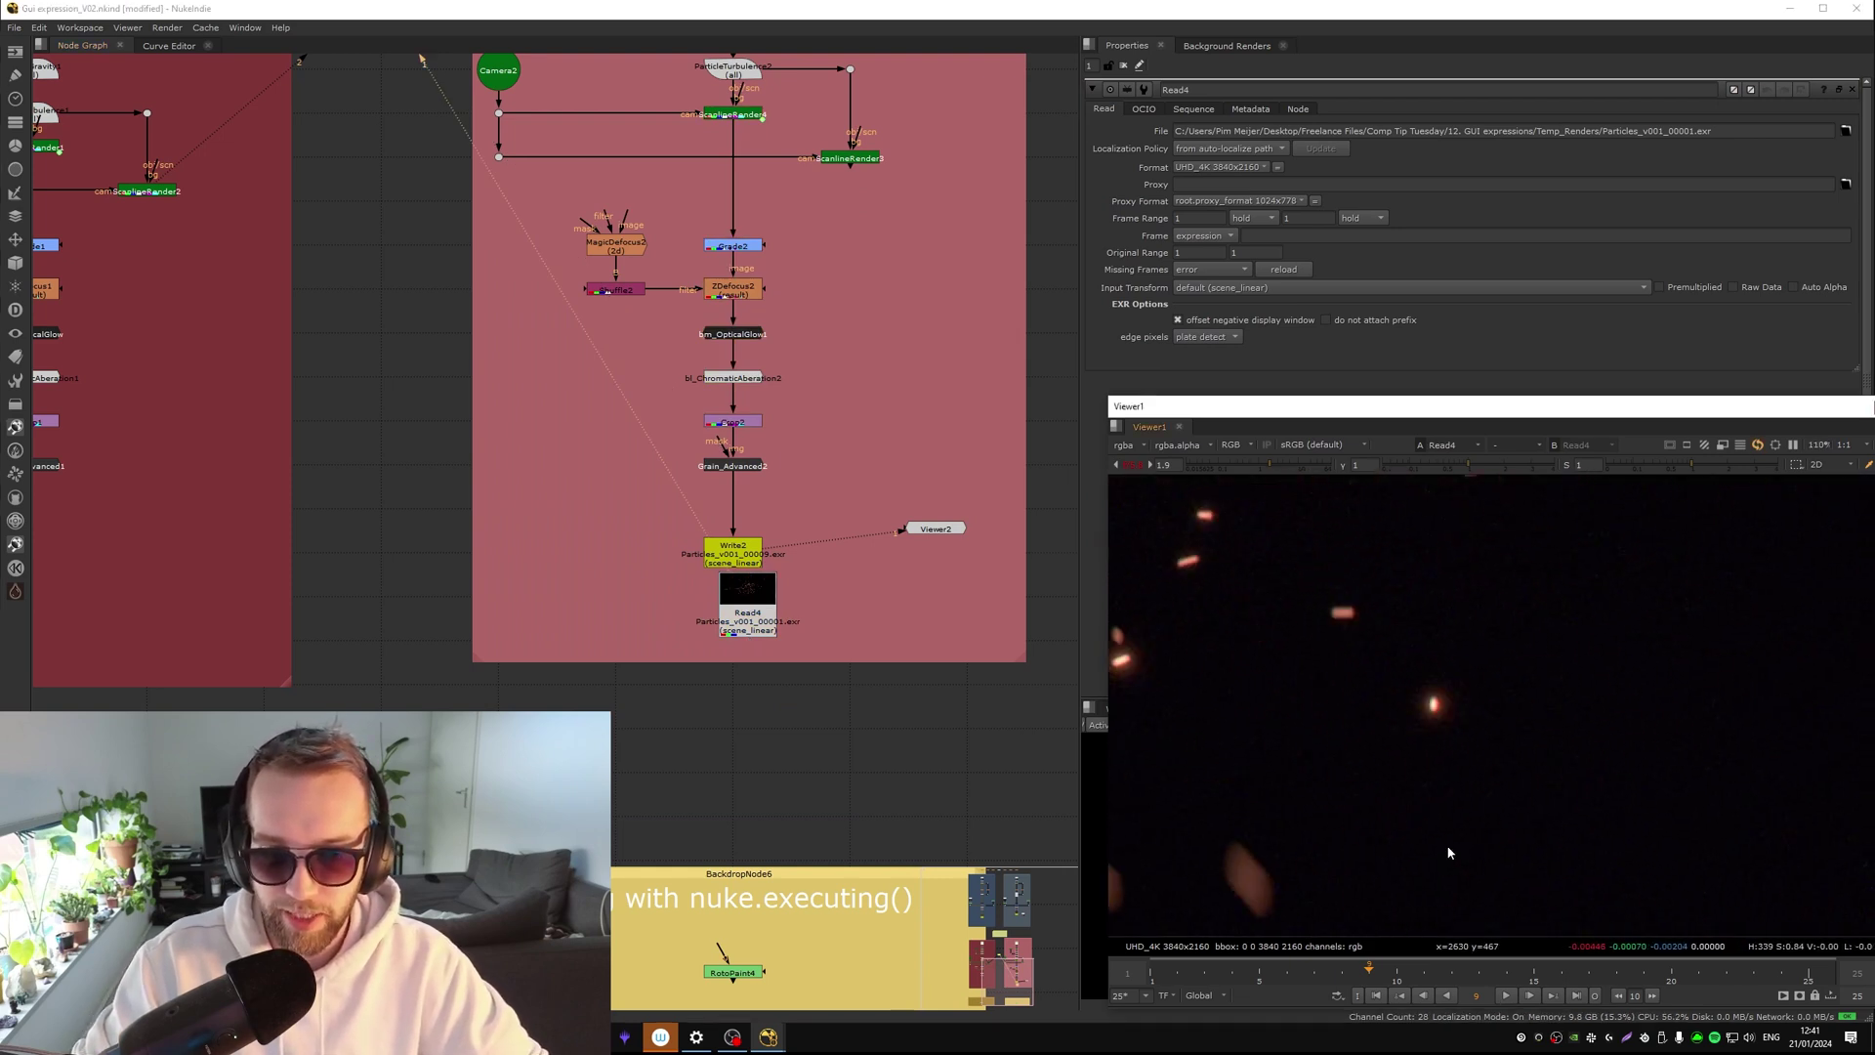
middle_drag(1448, 852, 1473, 816)
scroll(1436, 697, down, 4)
click(747, 550)
key(1)
middle_drag(692, 259, 802, 571)
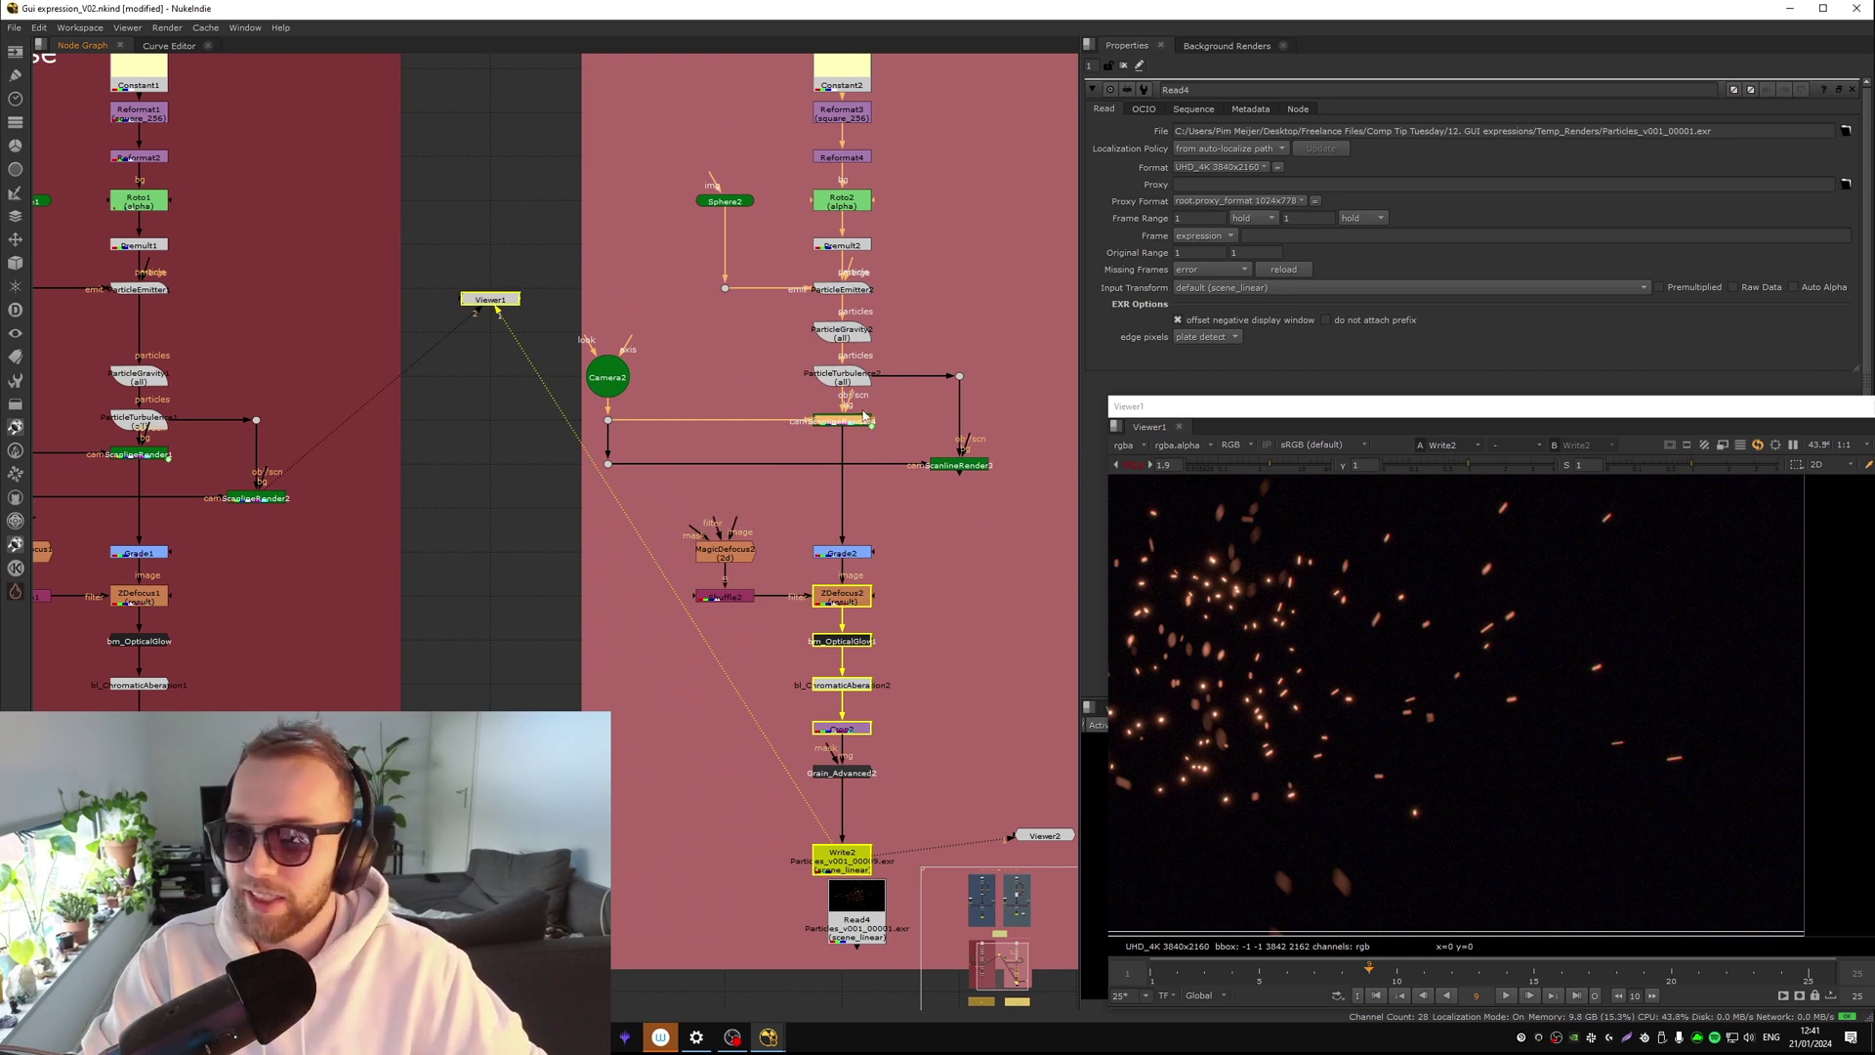
click(850, 421)
key(1)
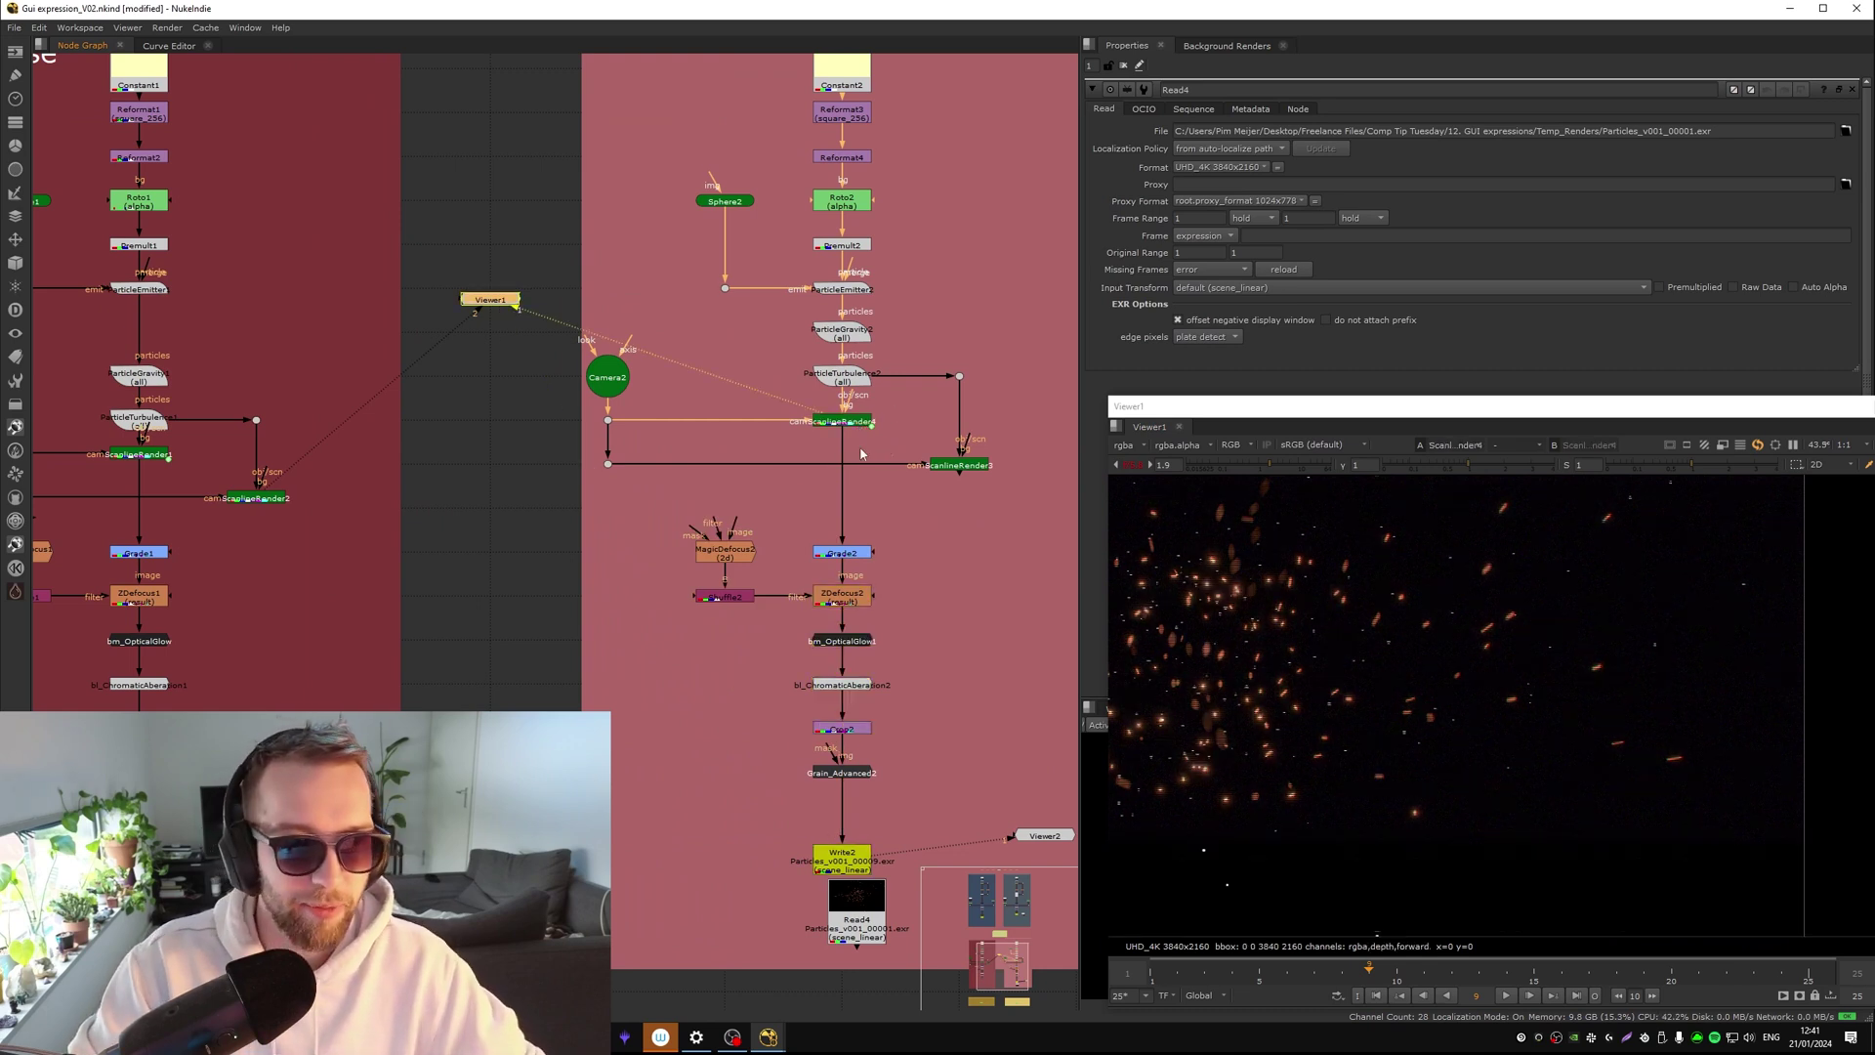
Go to the Disabling with $GUI backdrop and select its RotoPaint3 node
click(842, 772)
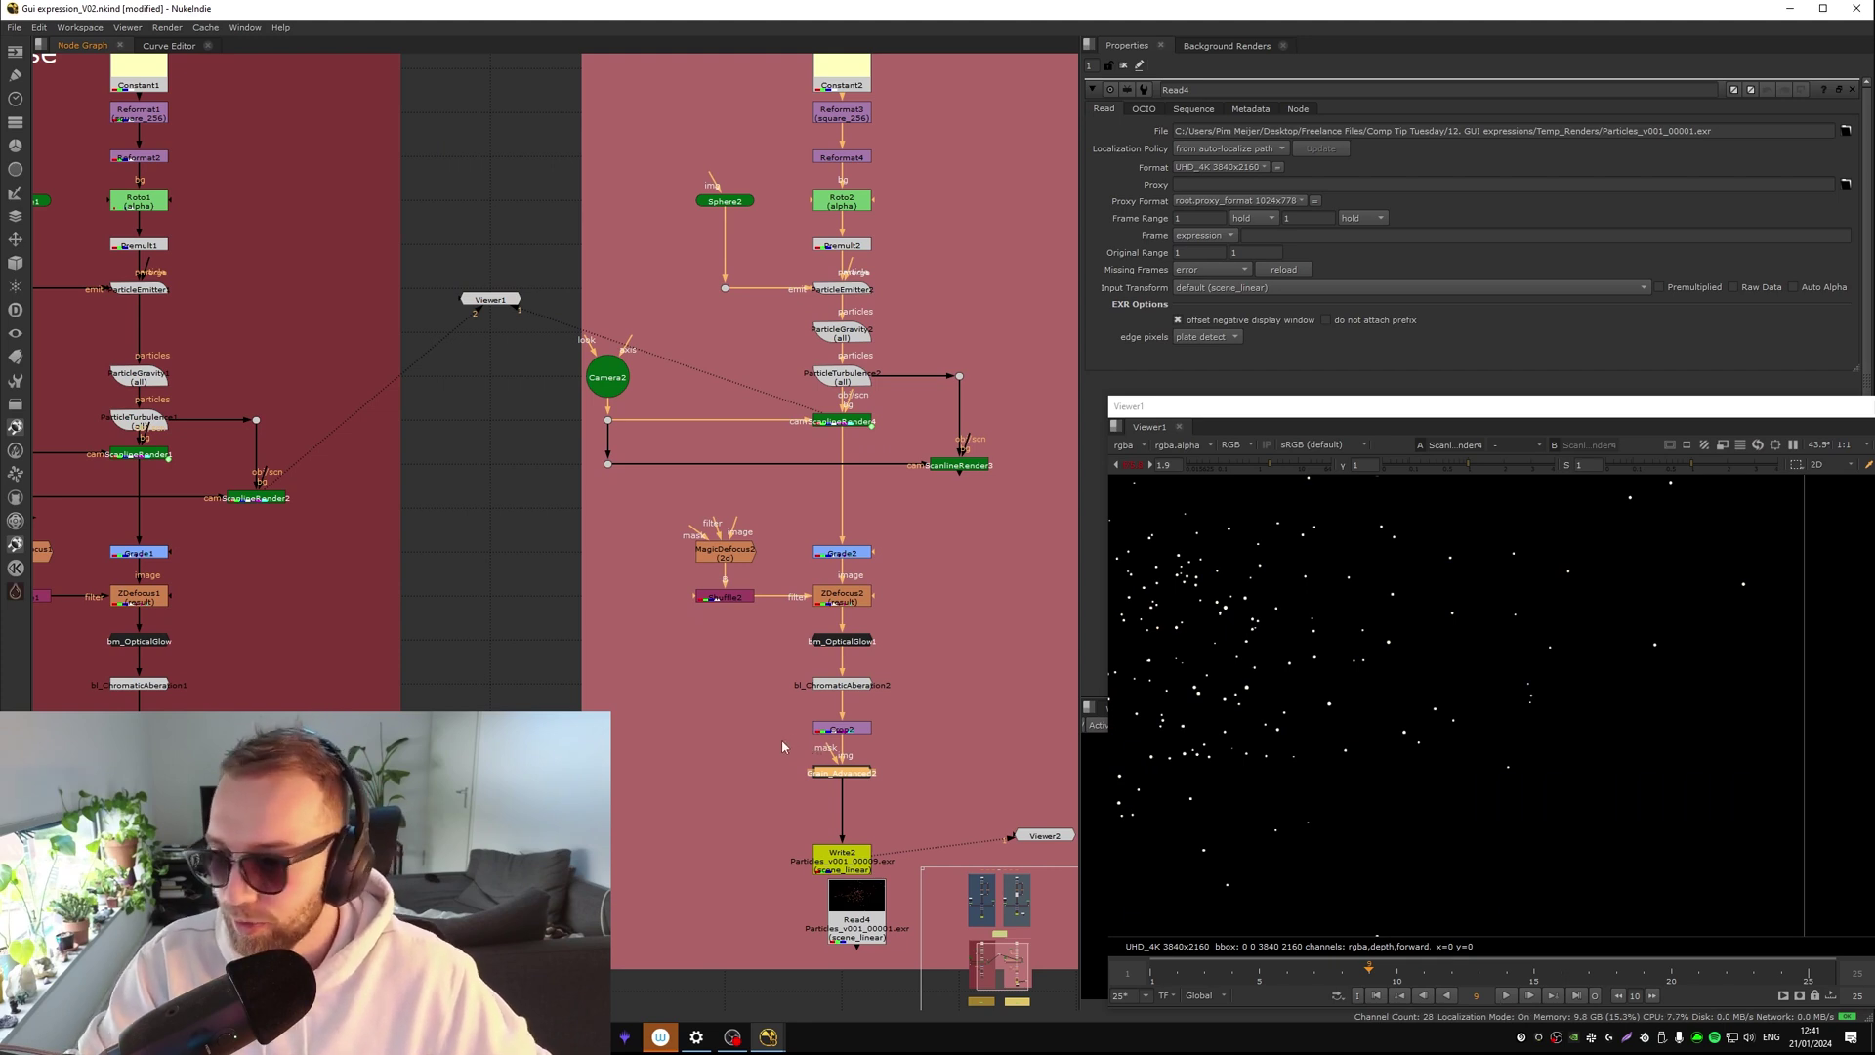
middle_drag(936, 746, 736, 560)
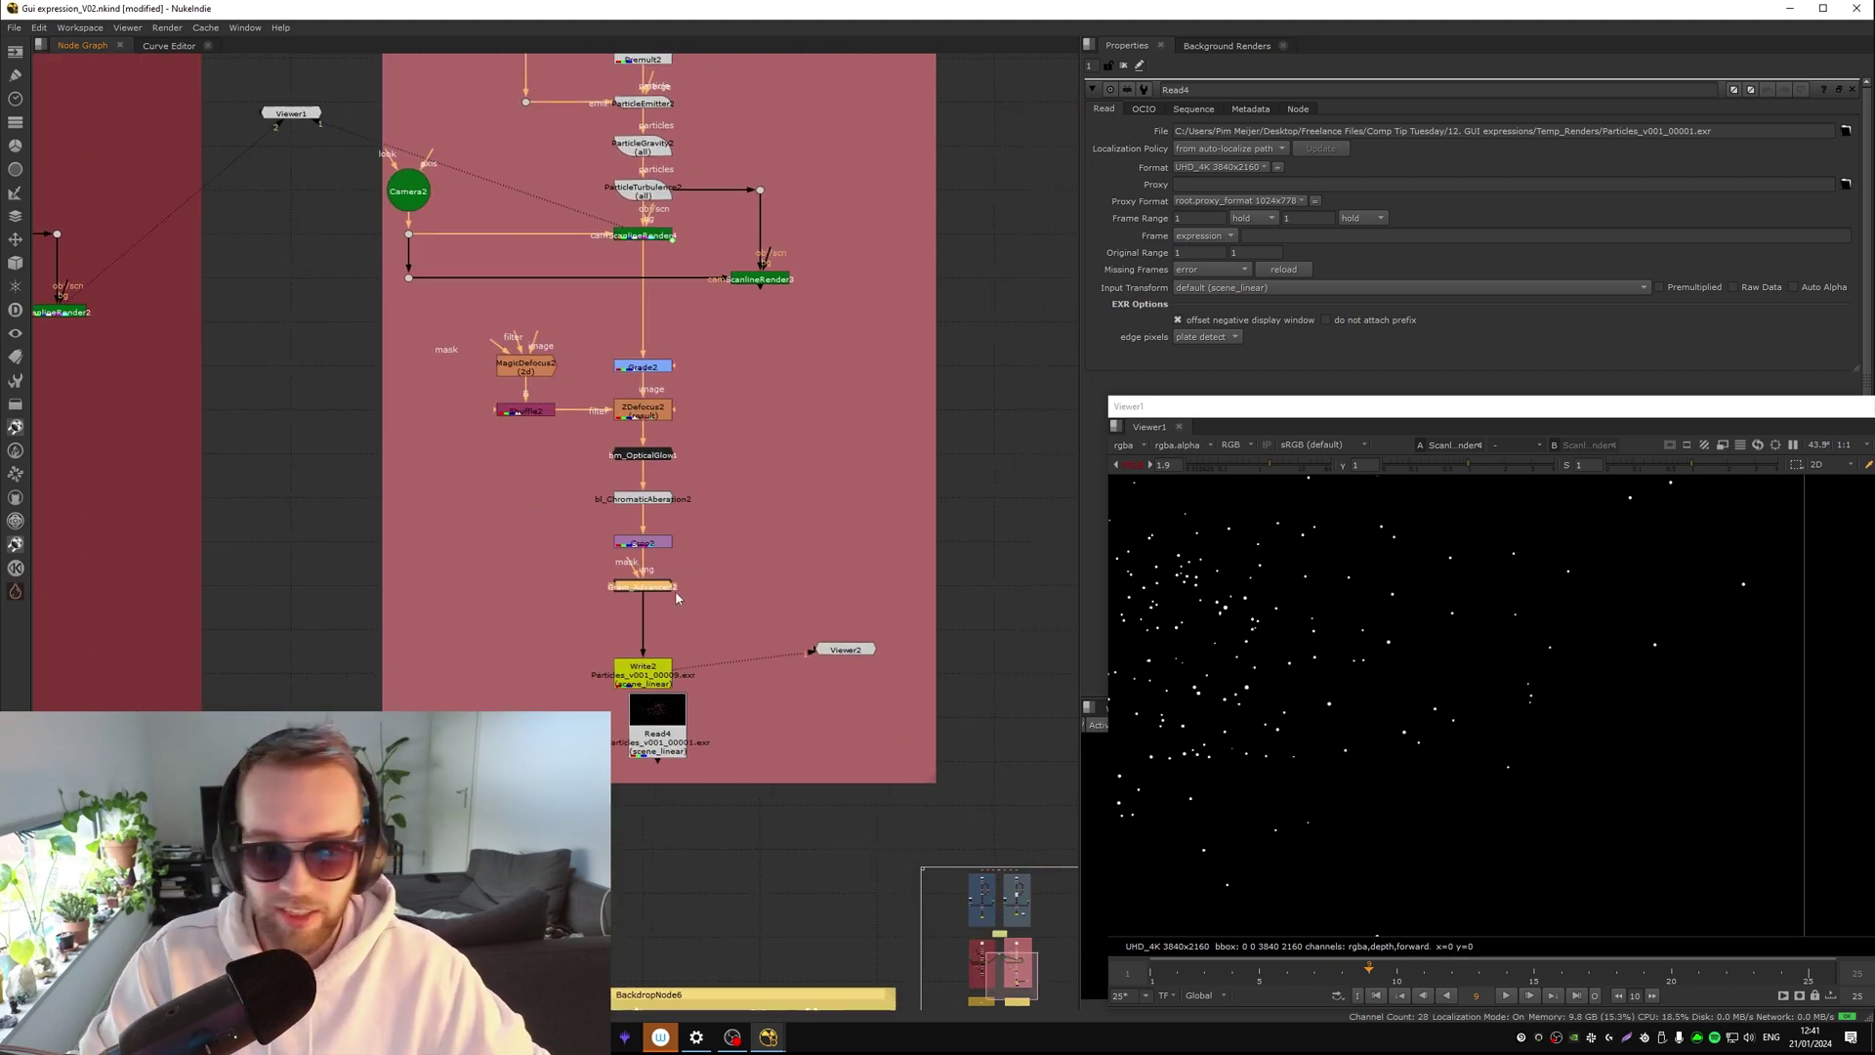
middle_drag(704, 628, 835, 583)
scroll(837, 588, down, 2)
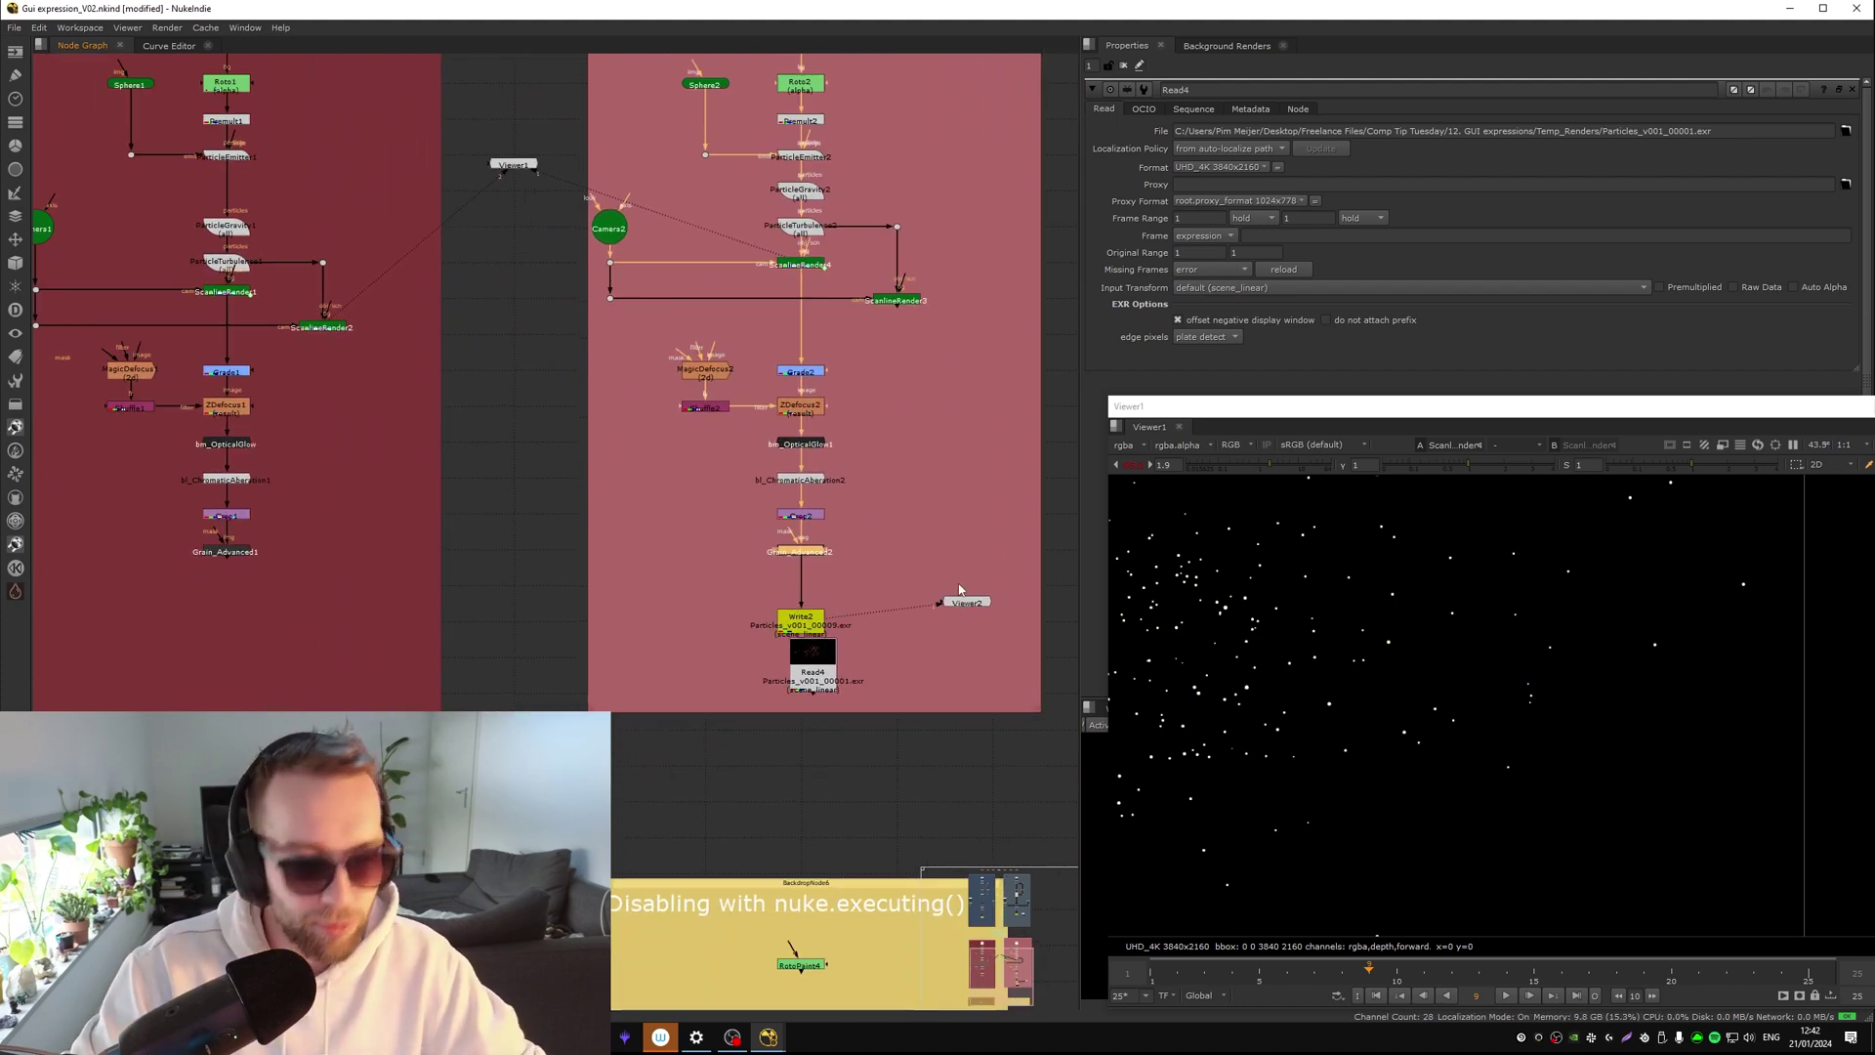
middle_drag(807, 750, 984, 698)
scroll(922, 670, down, 3)
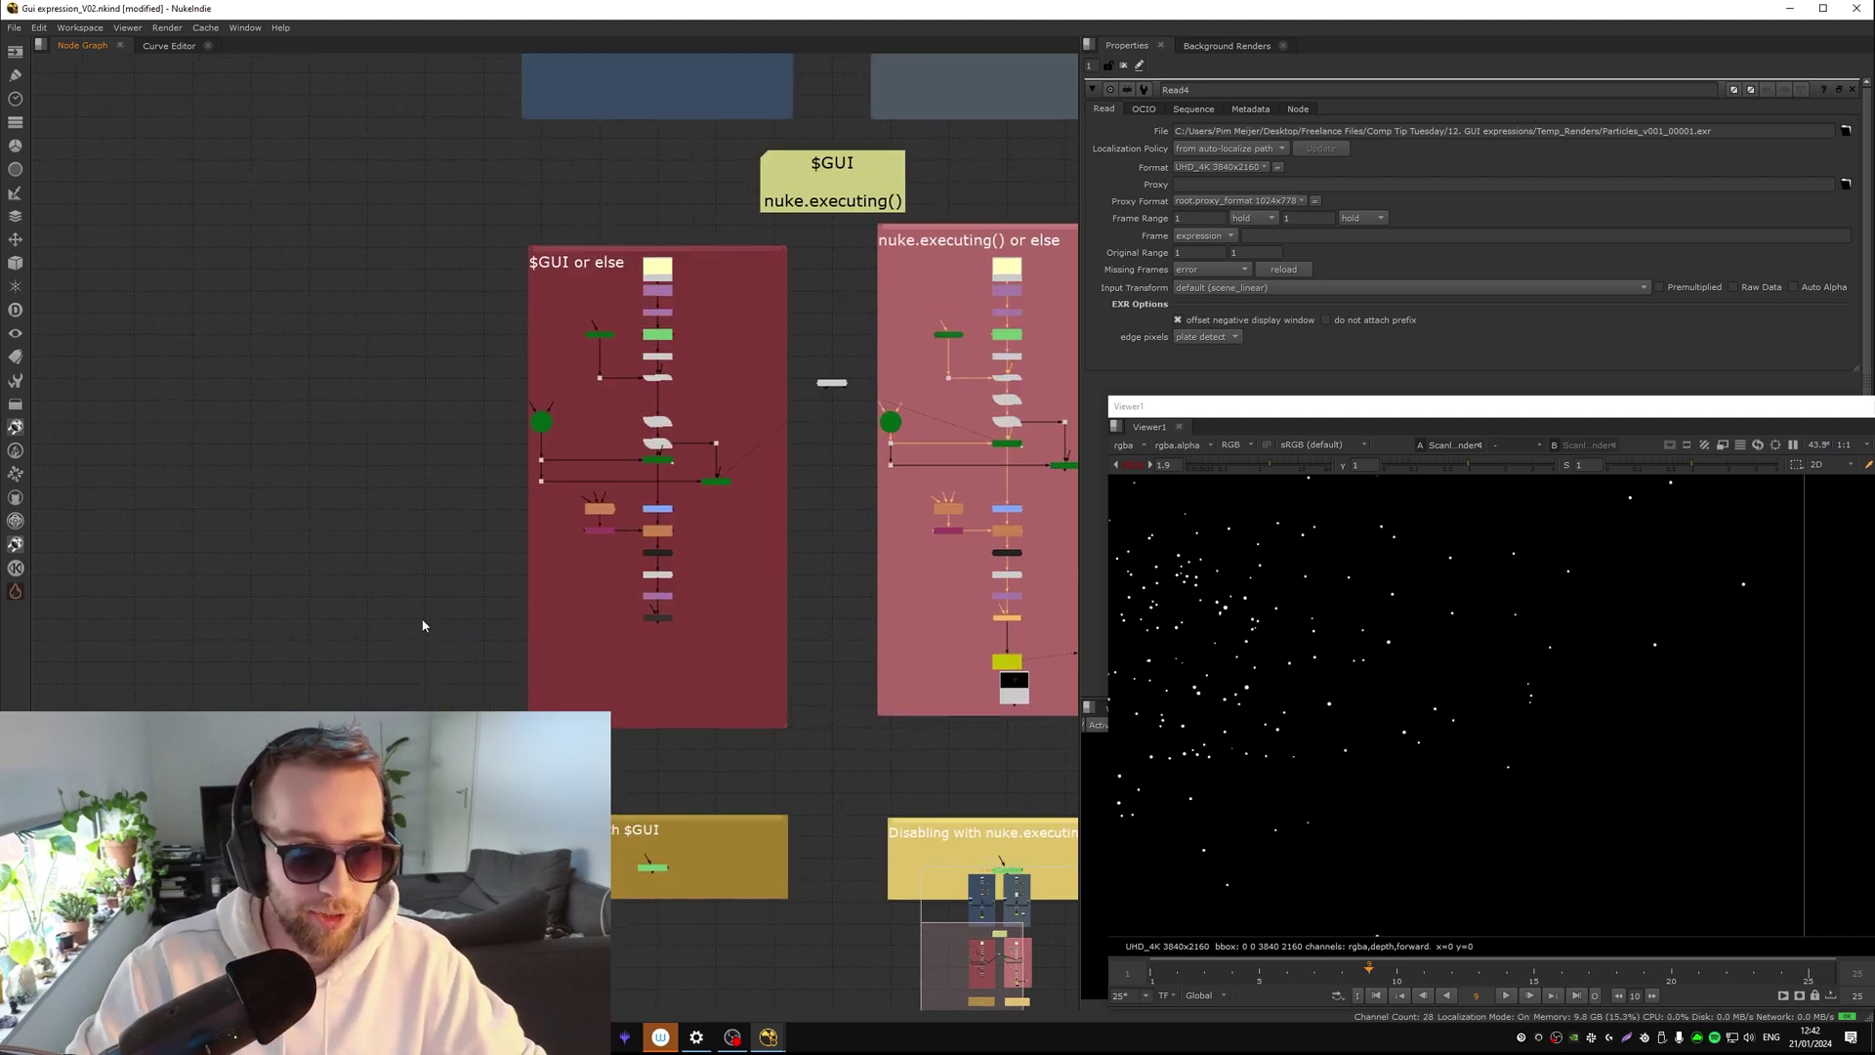
middle_drag(697, 703, 537, 635)
middle_drag(613, 756, 413, 492)
scroll(337, 652, up, 5)
click(597, 553)
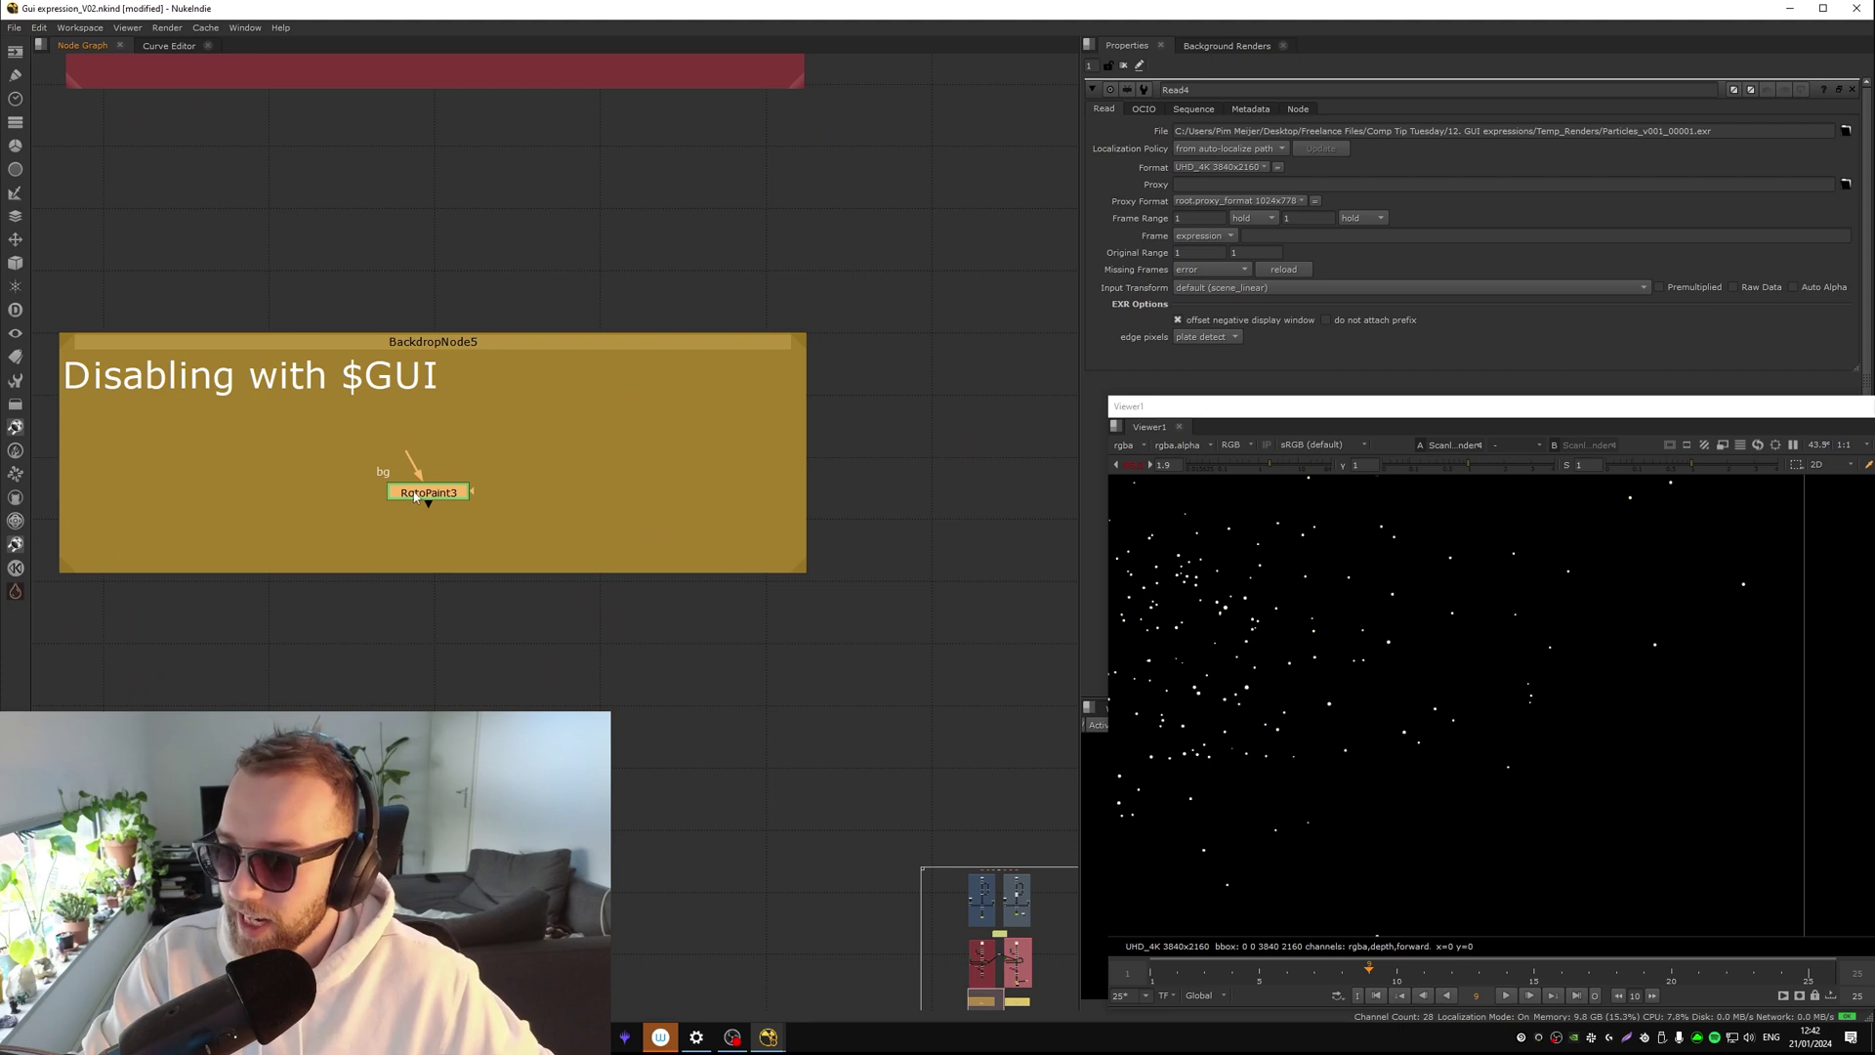
Add the expression $gui to the Disable option of Read4
click(1291, 110)
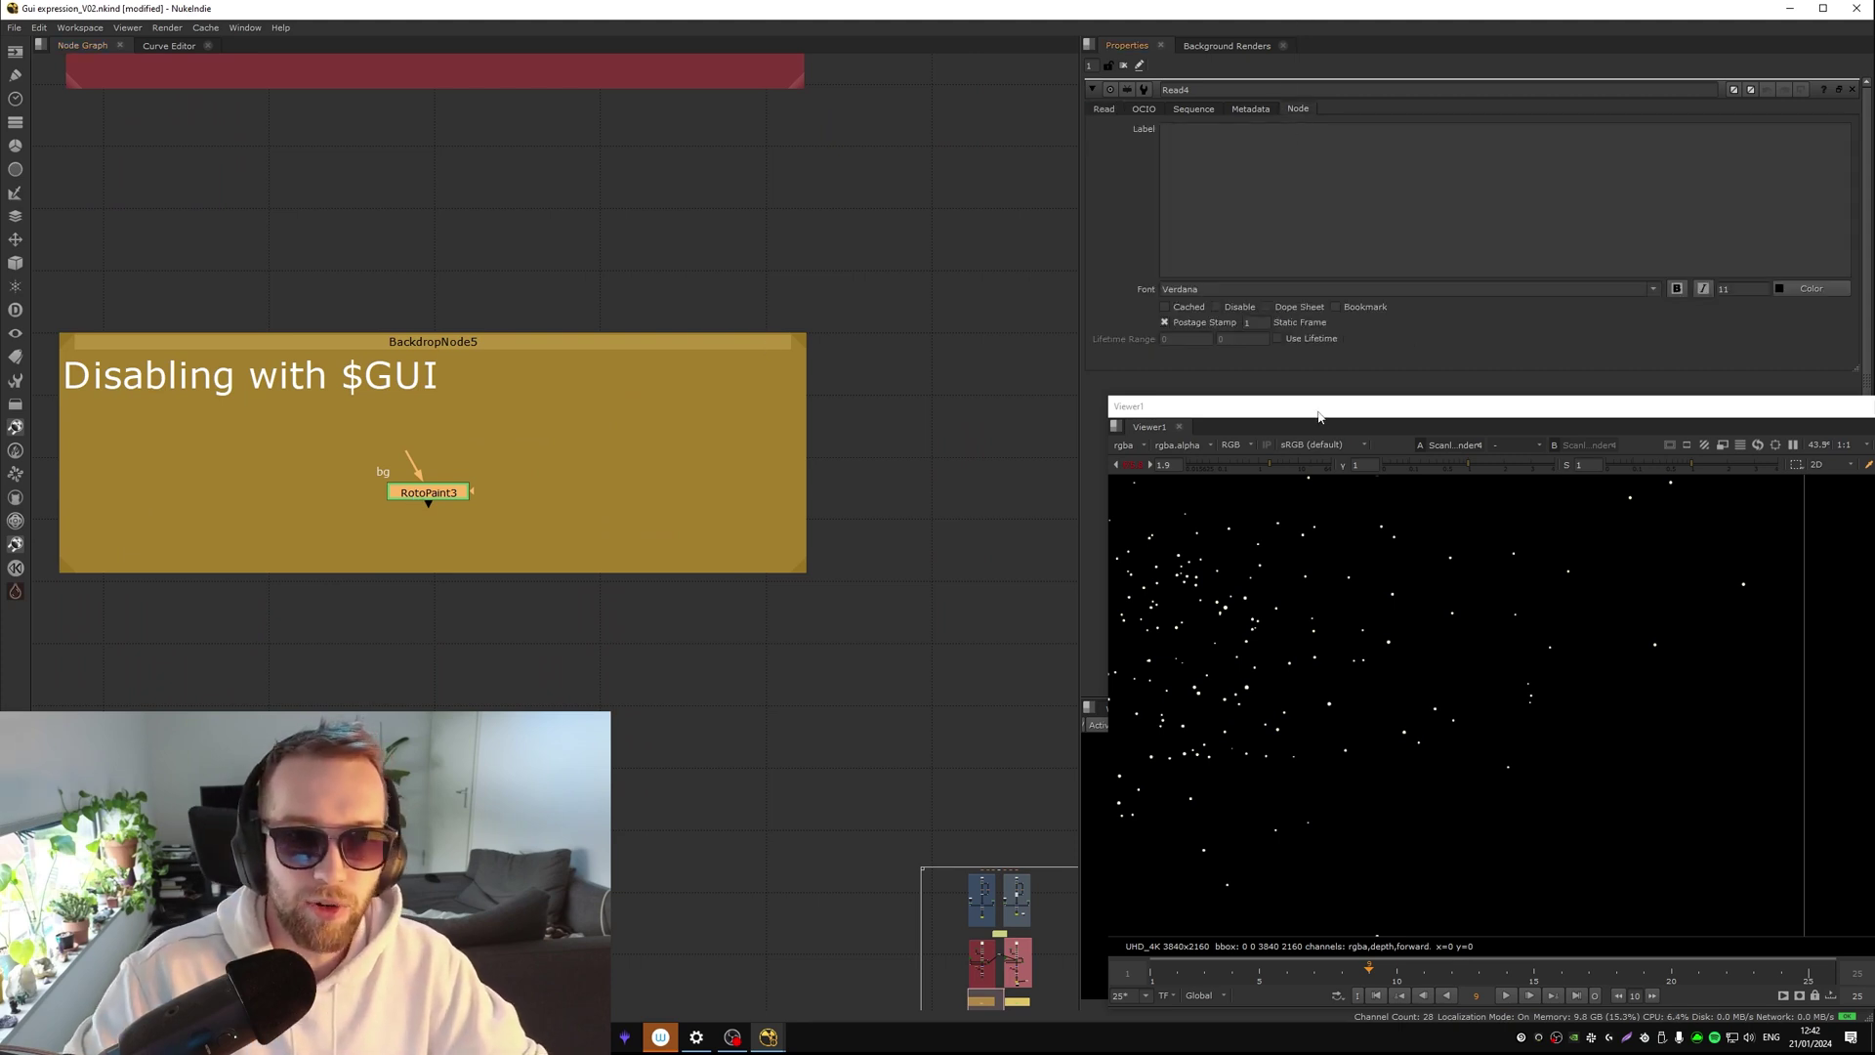
drag(1319, 416, 1291, 469)
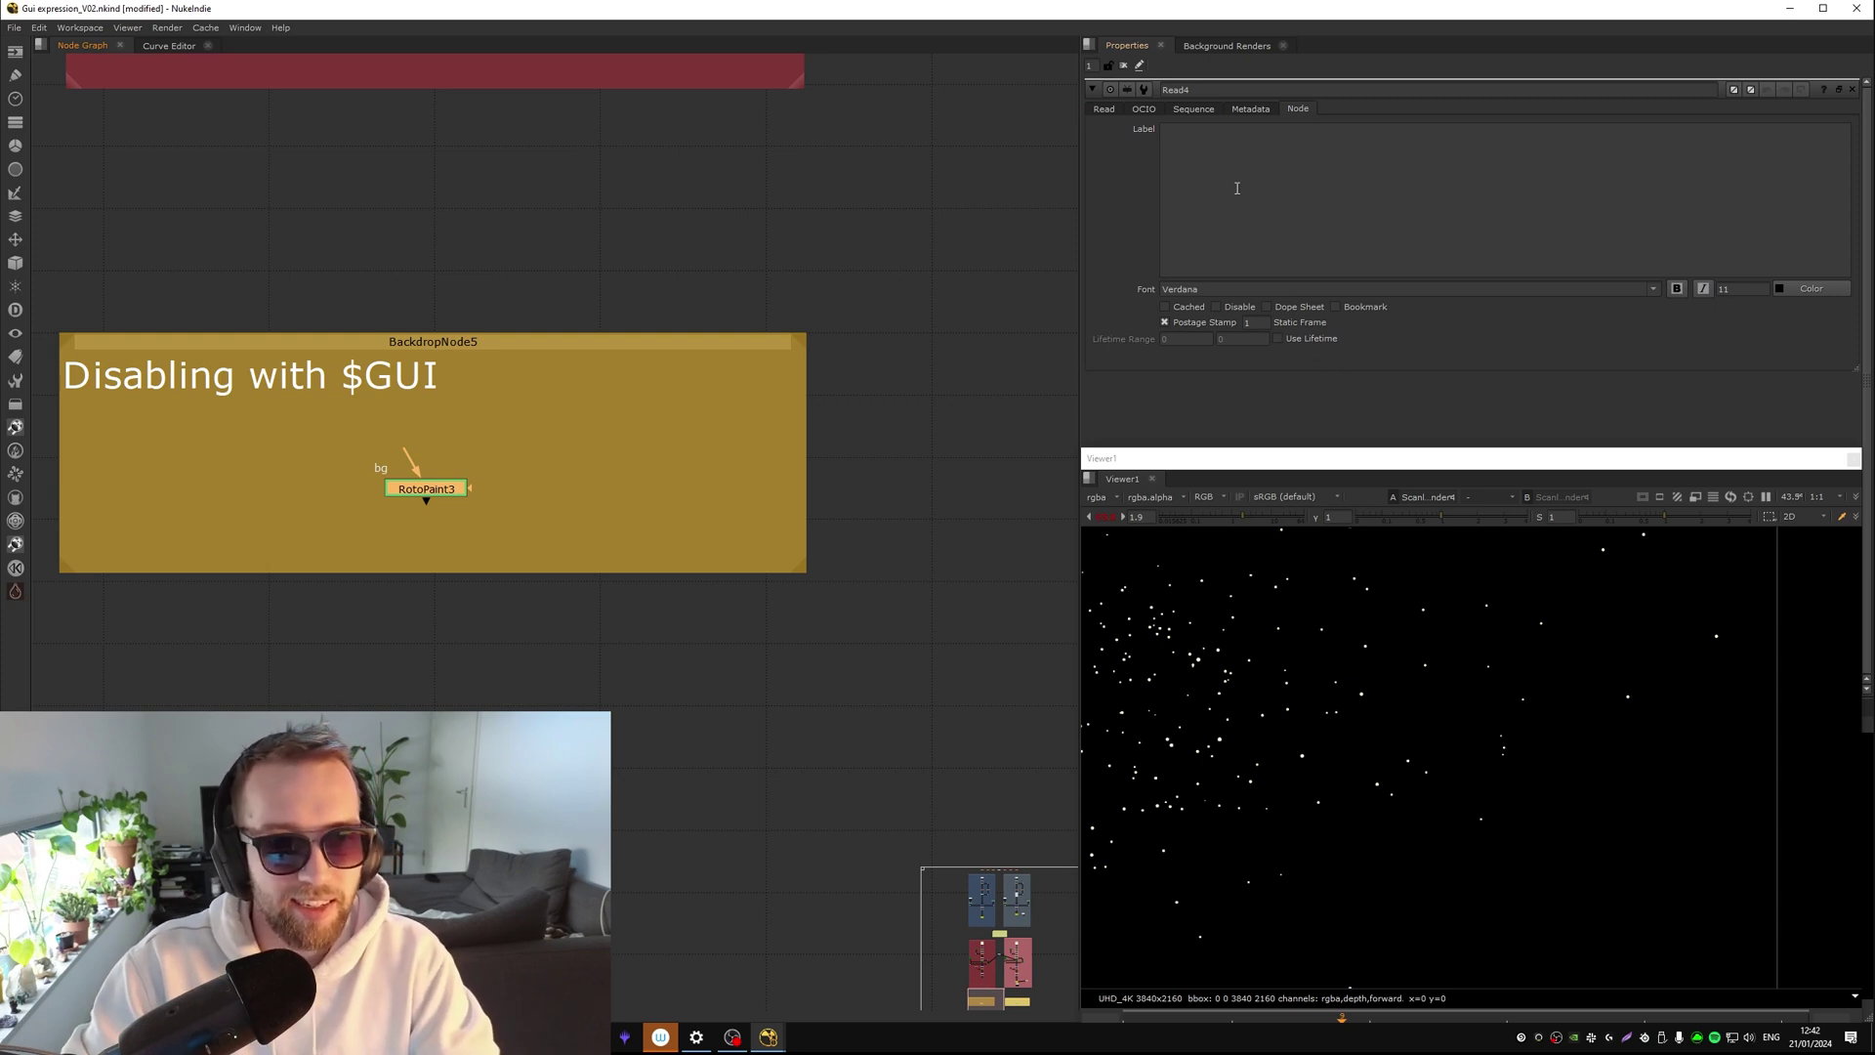
right_click(1239, 306)
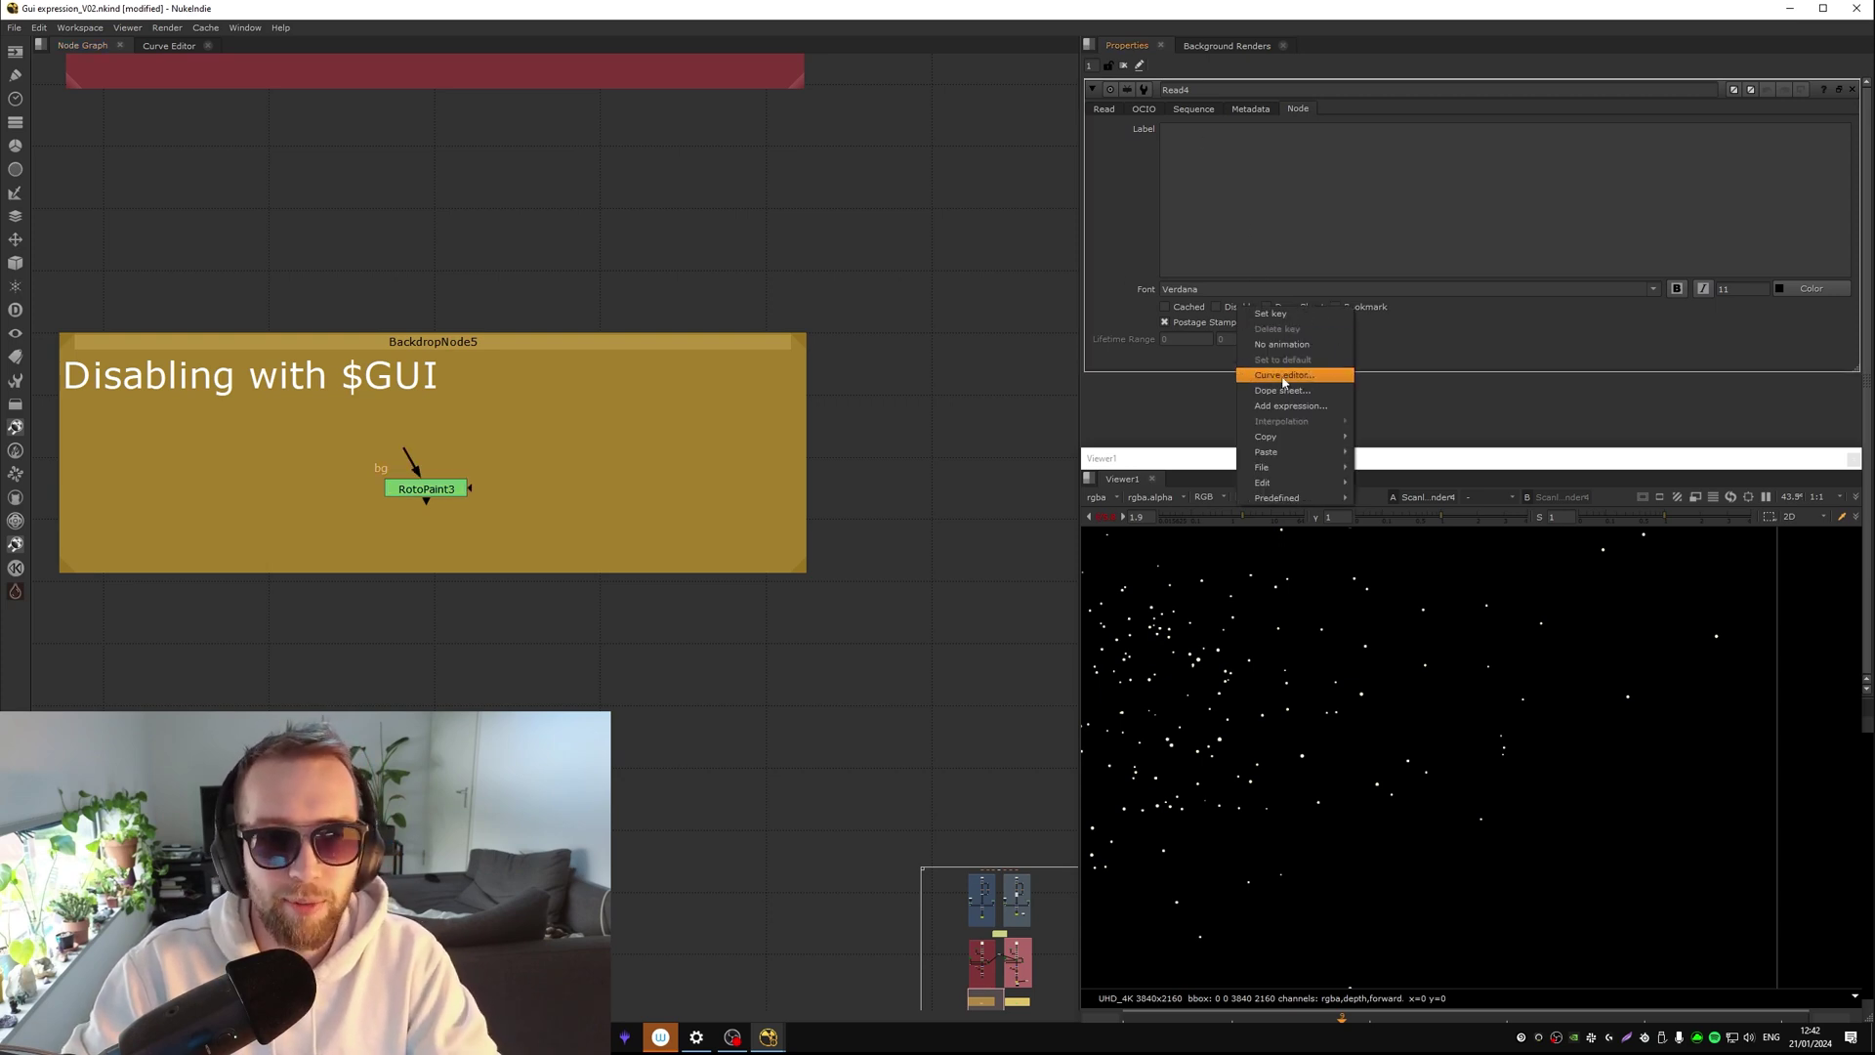
click(1291, 407)
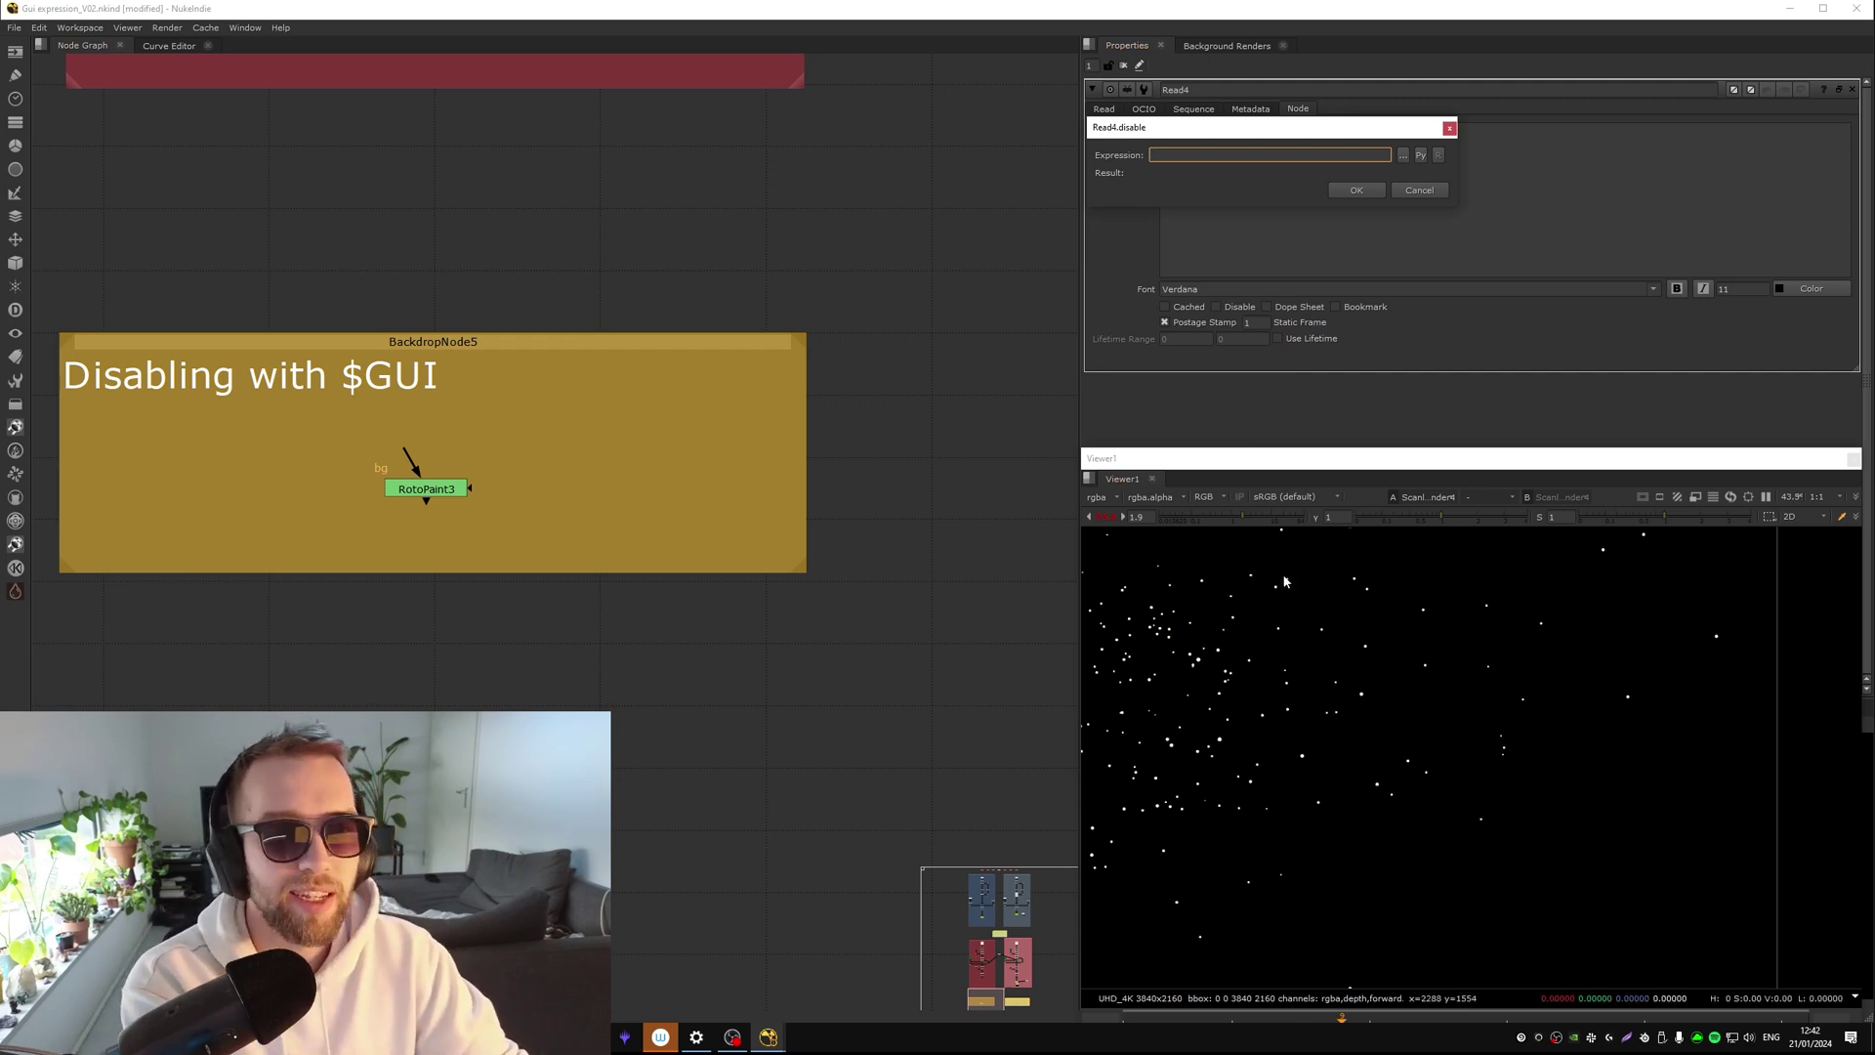
text($gui)
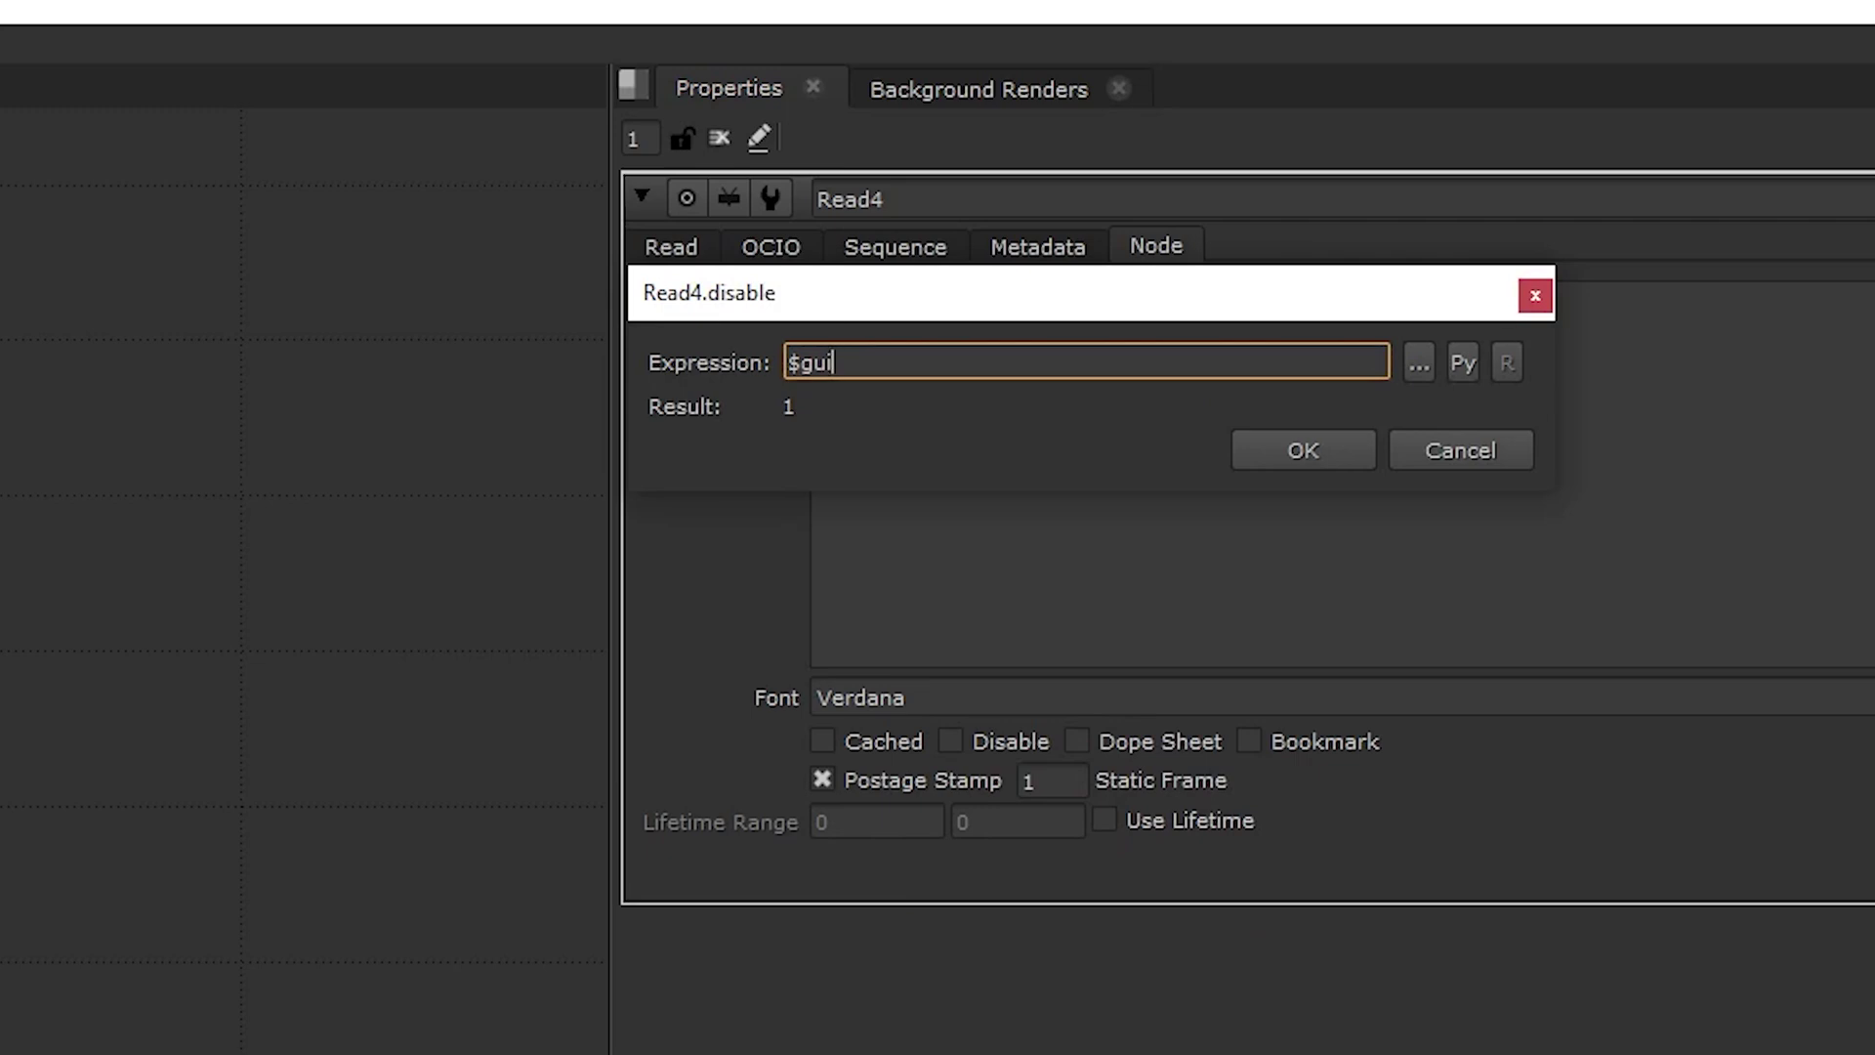
key(Return)
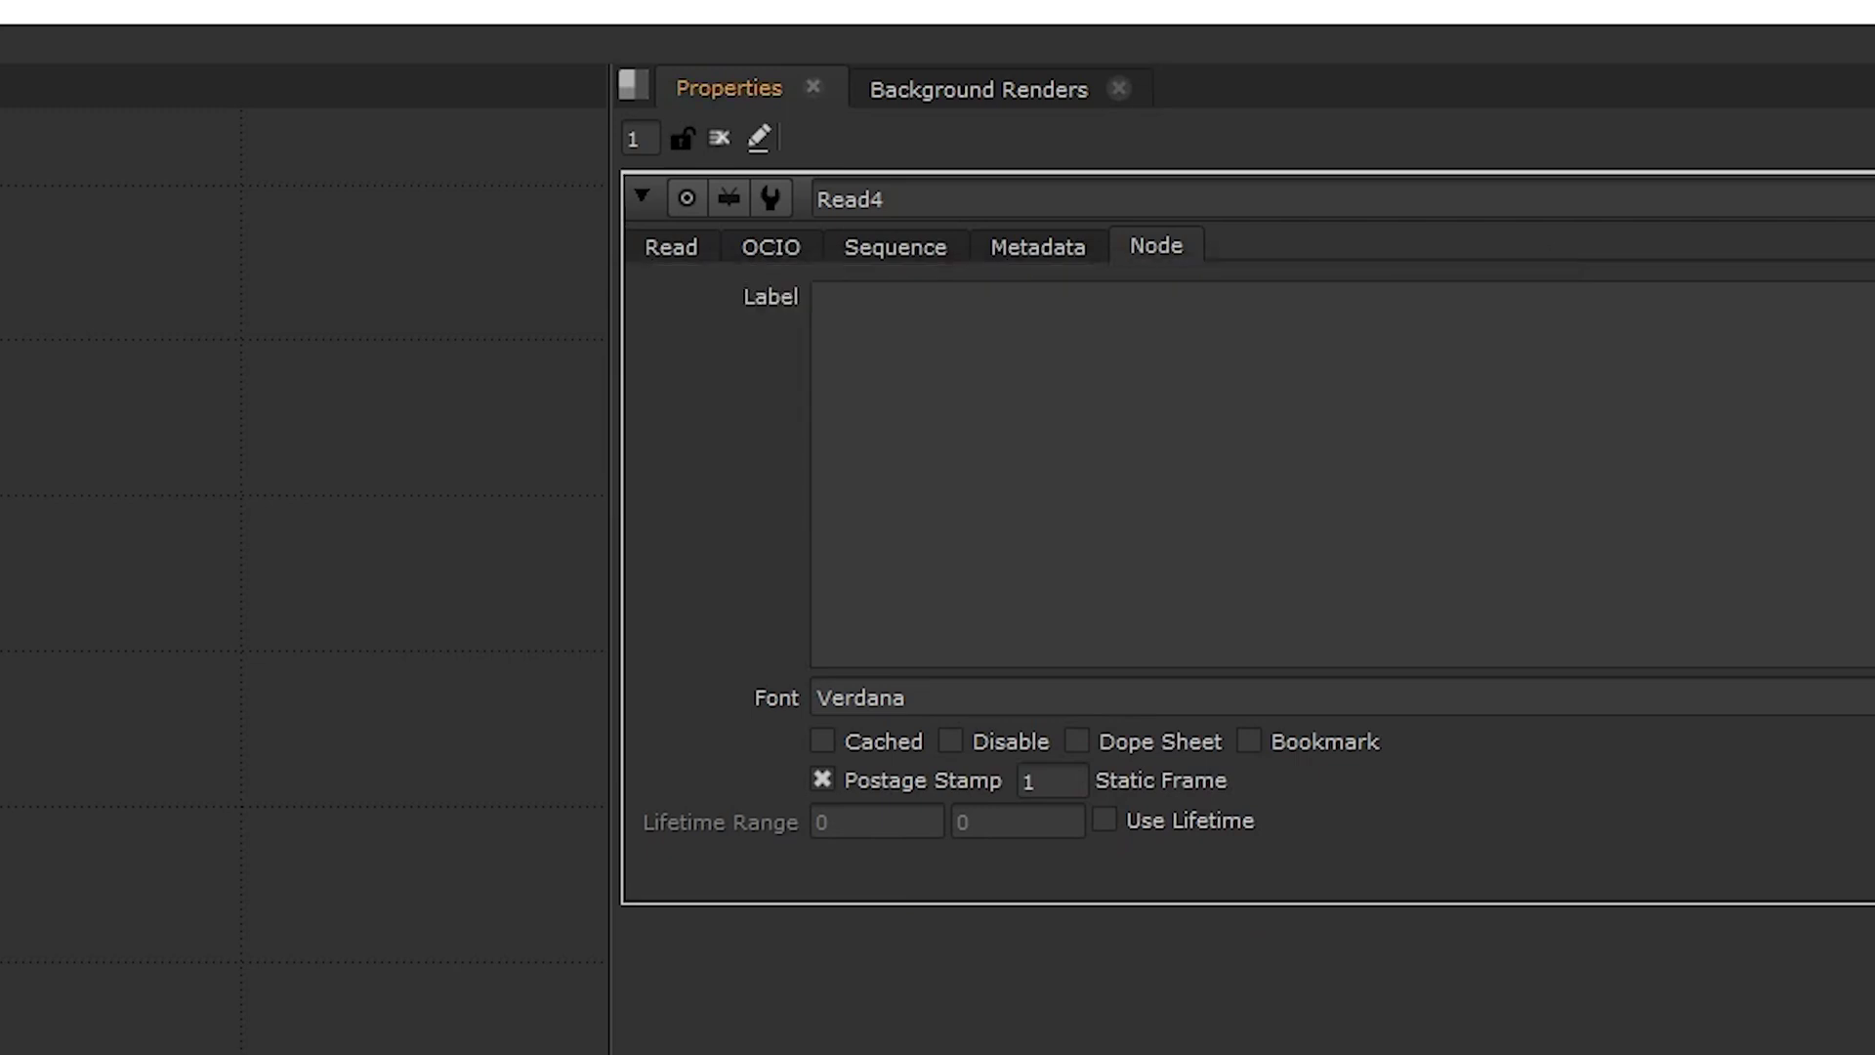
right_click(988, 750)
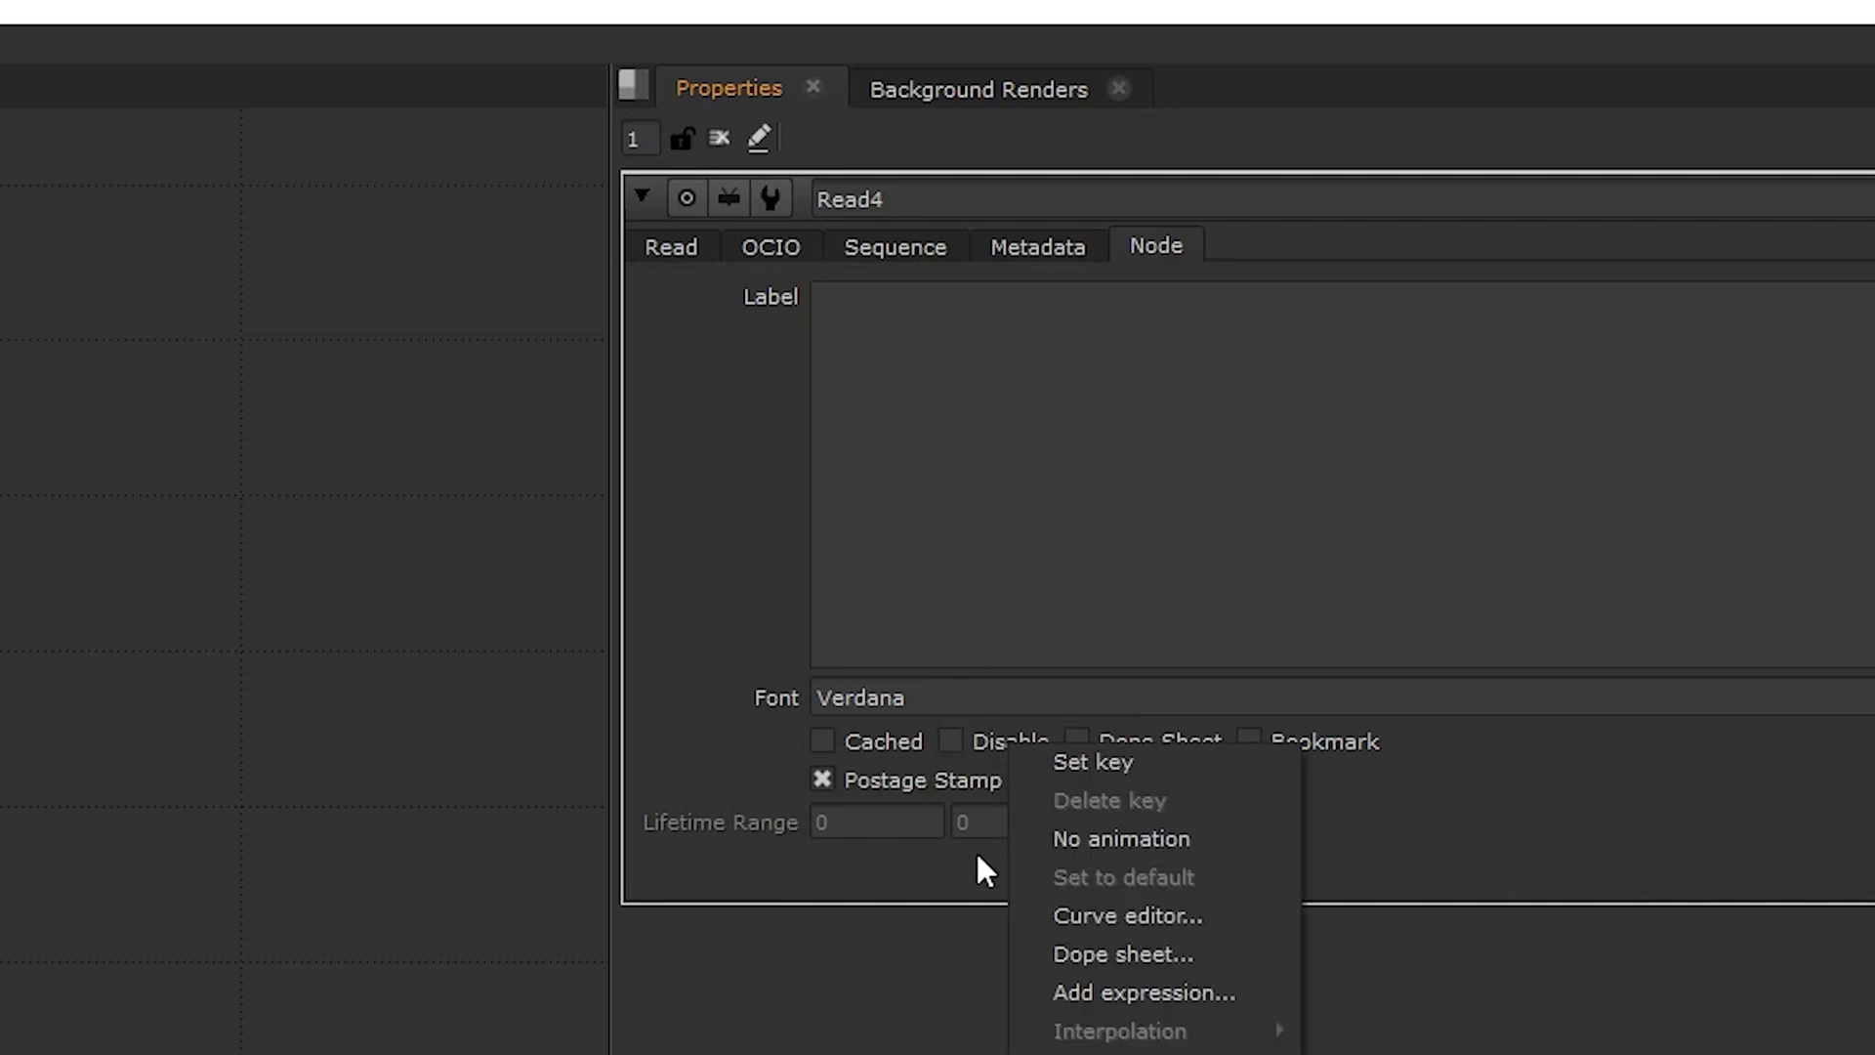
click(1186, 991)
text($gui)
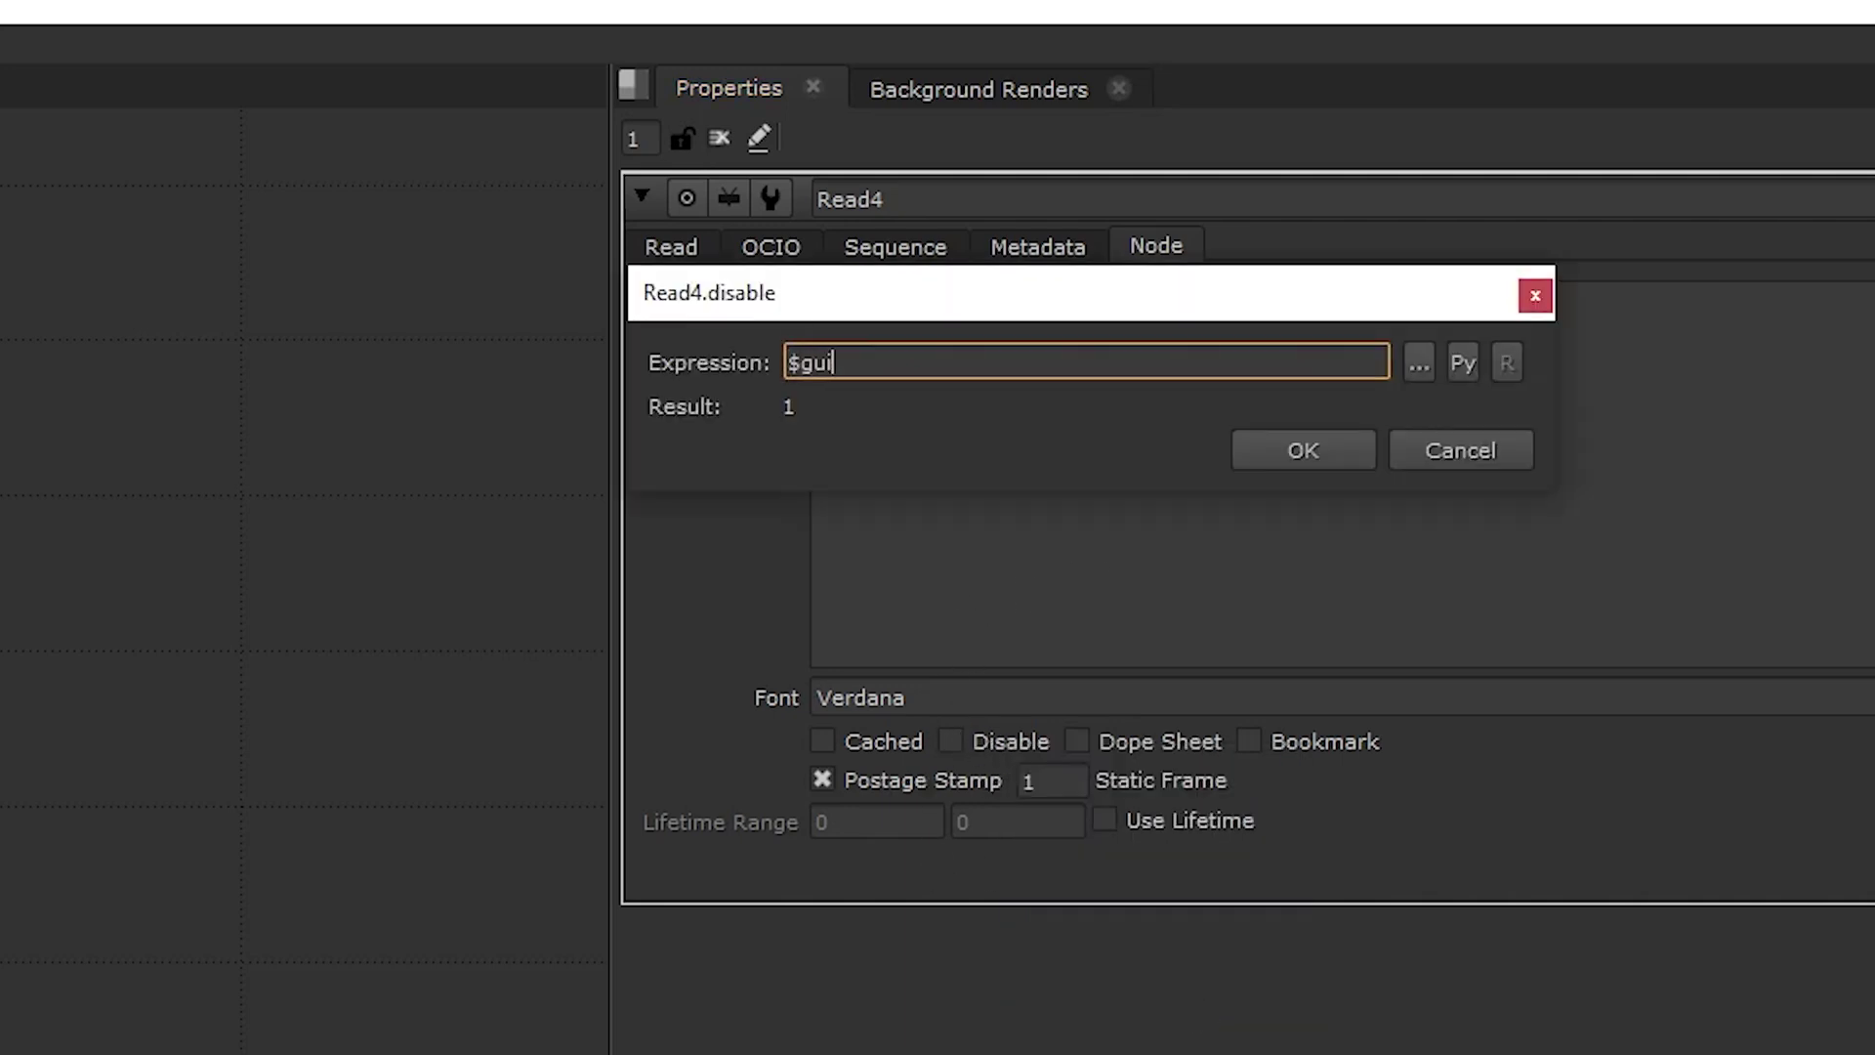
key(Return)
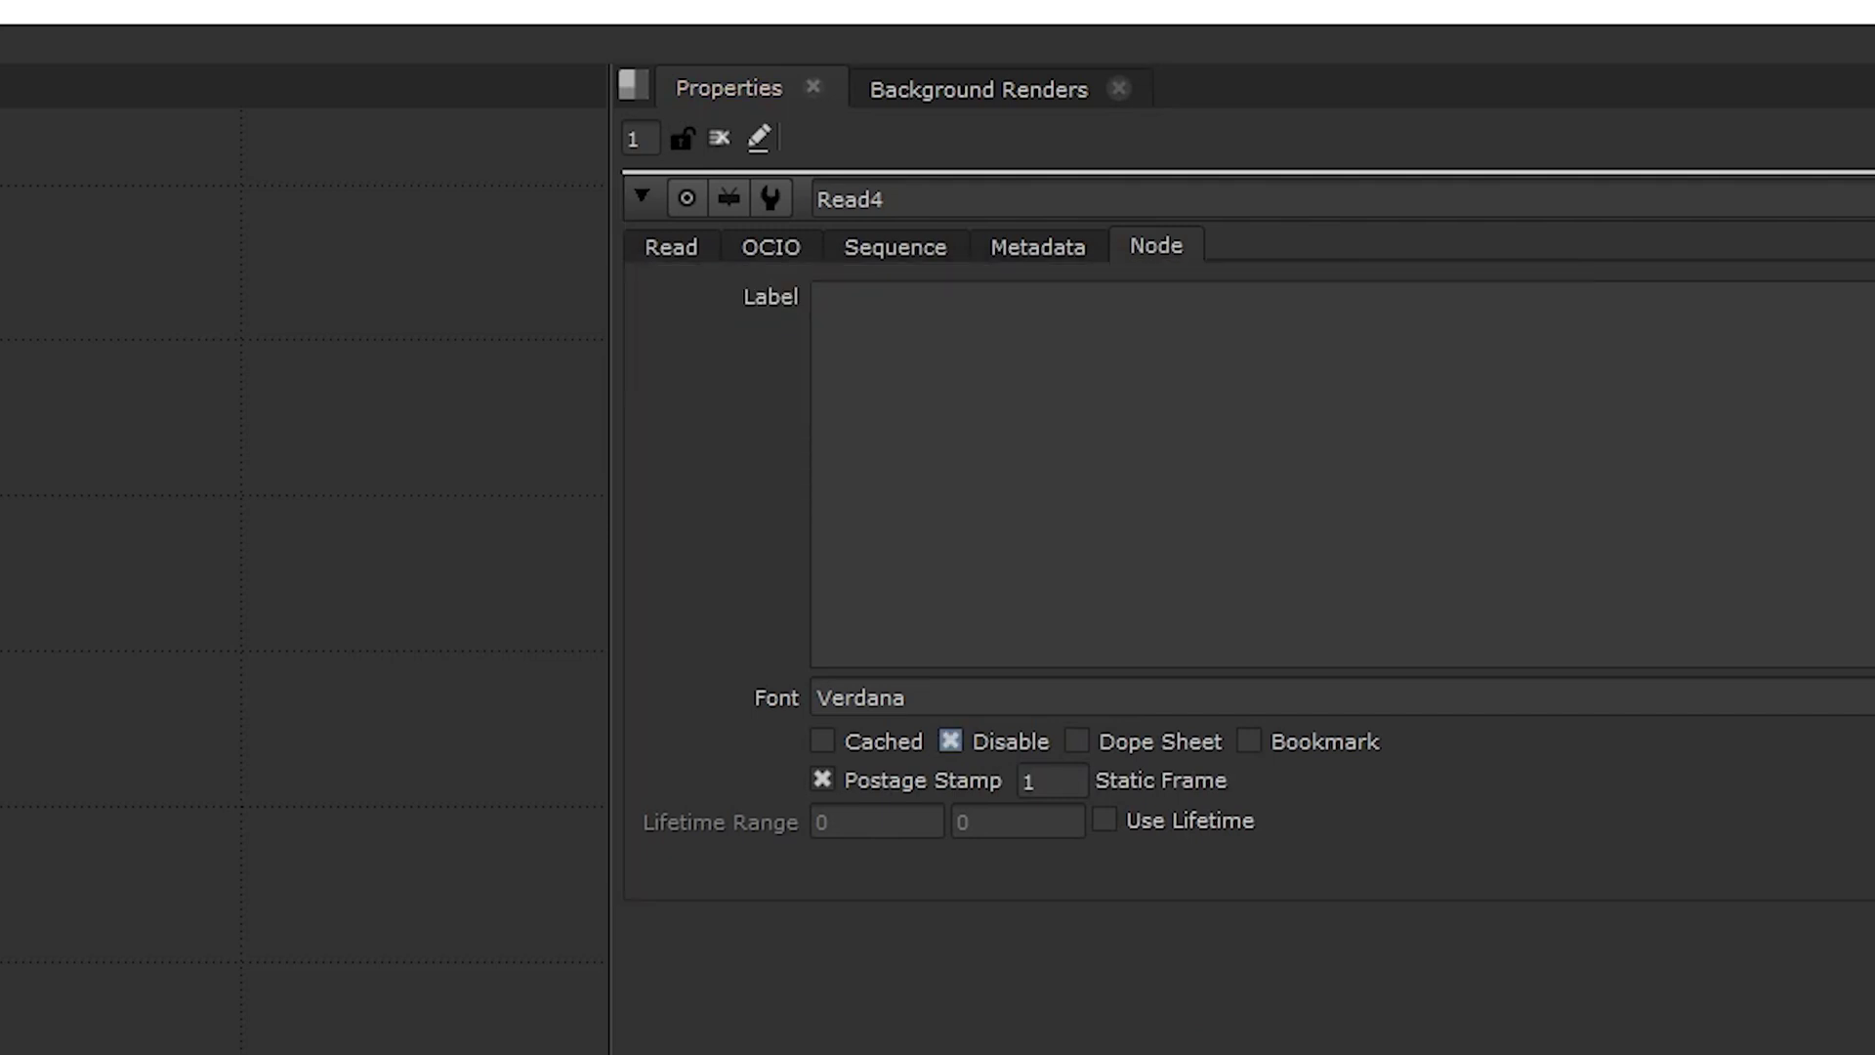
Add the expression $gui to the Disable option of RotoPaint3
key(p)
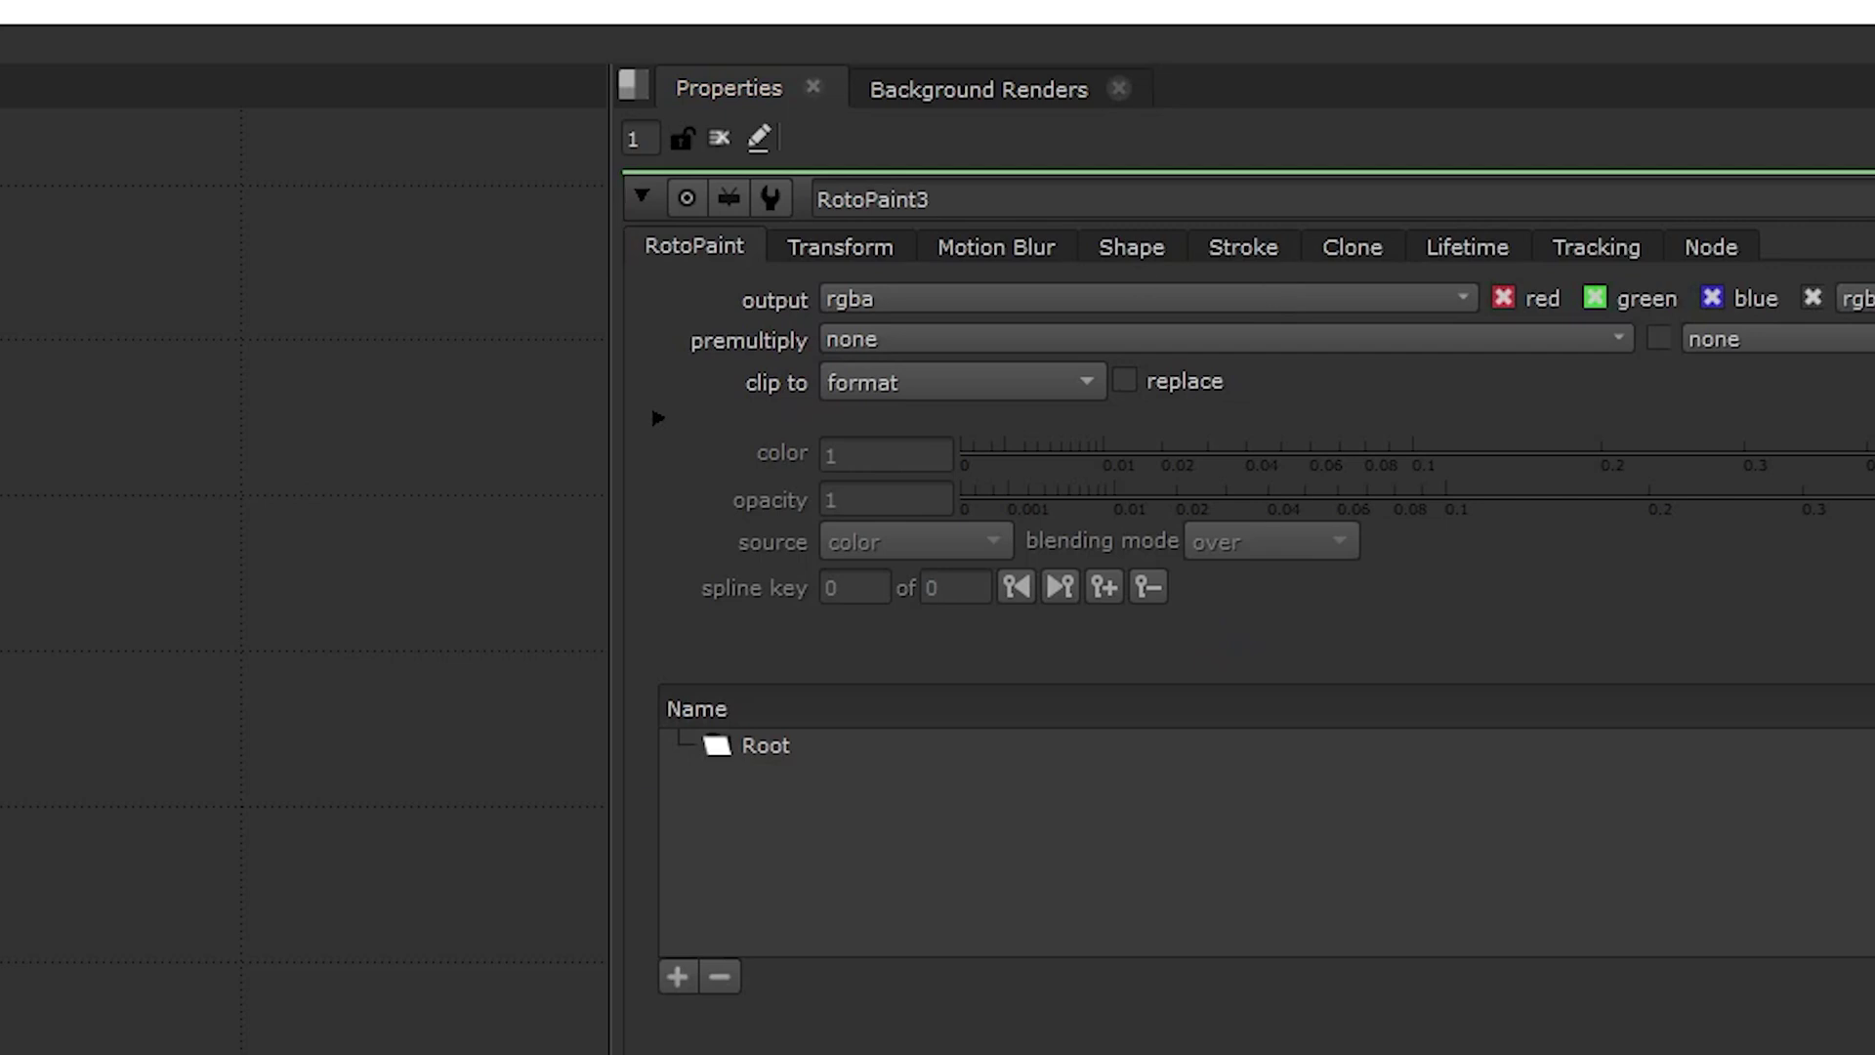
click(1716, 247)
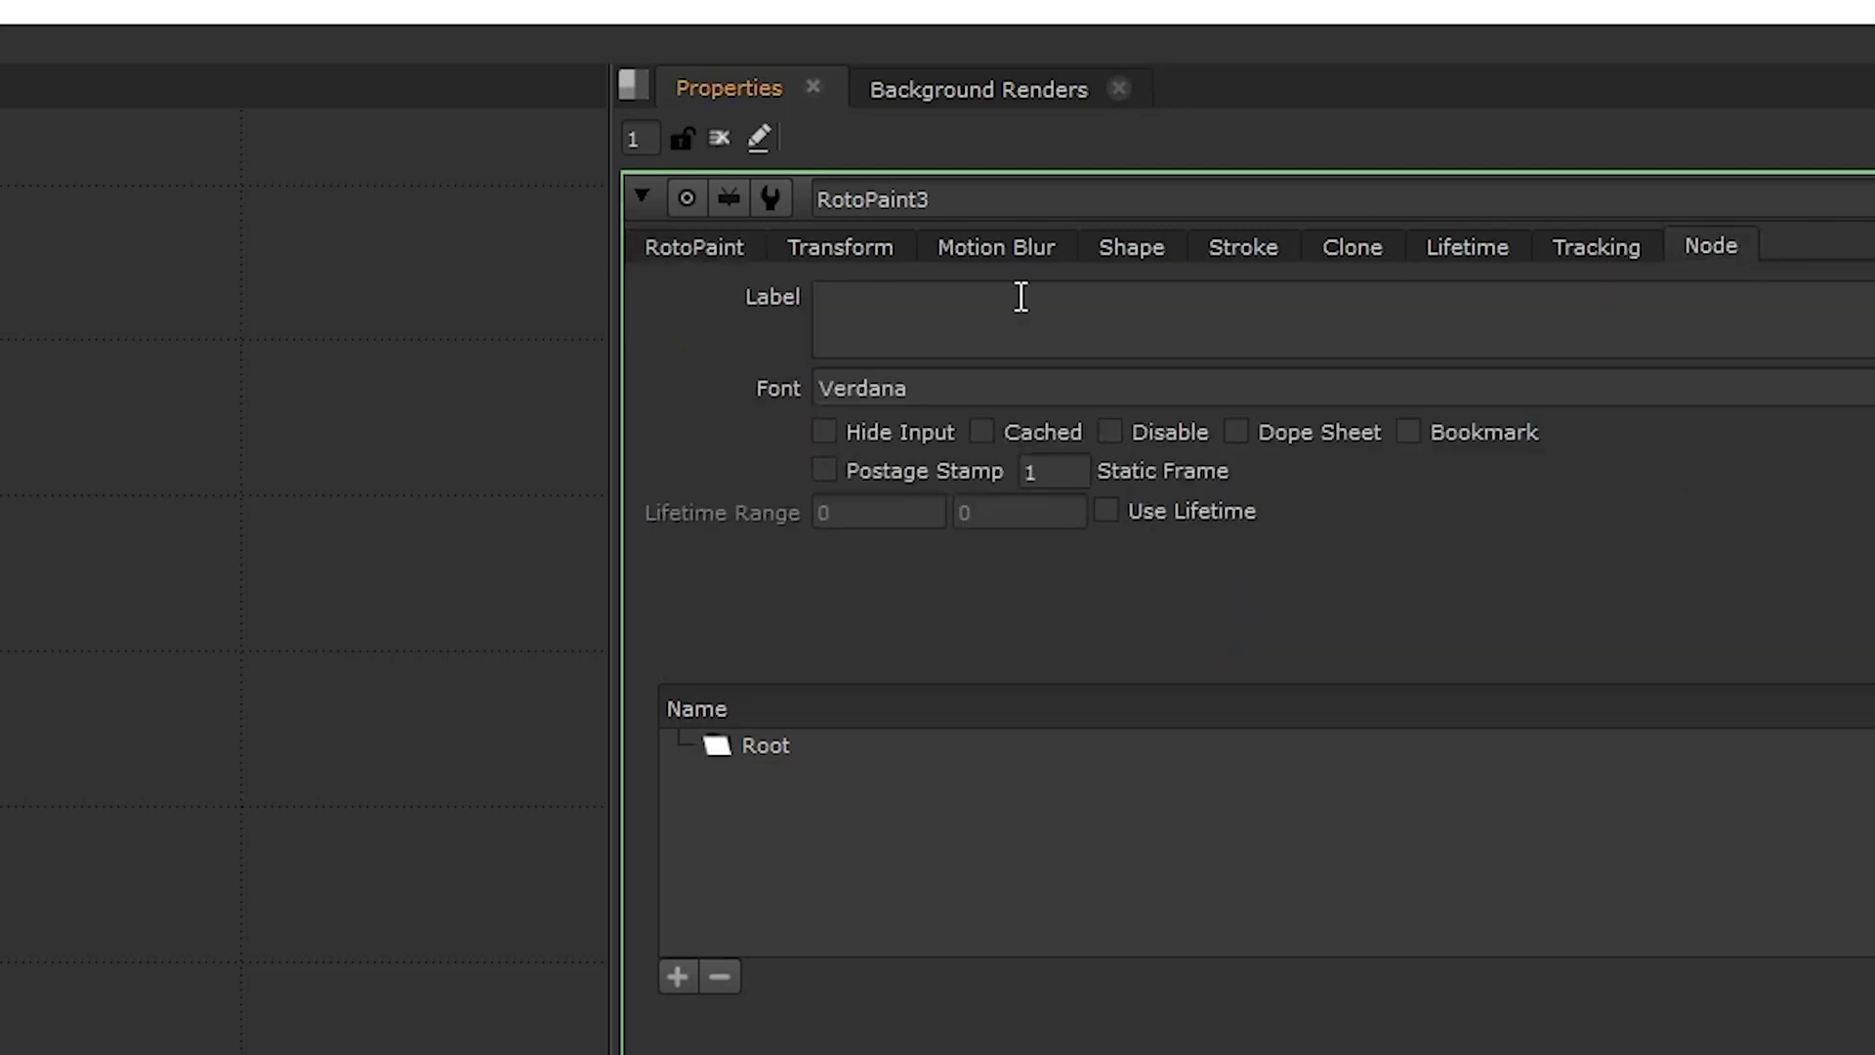
right_click(1139, 431)
click(1242, 681)
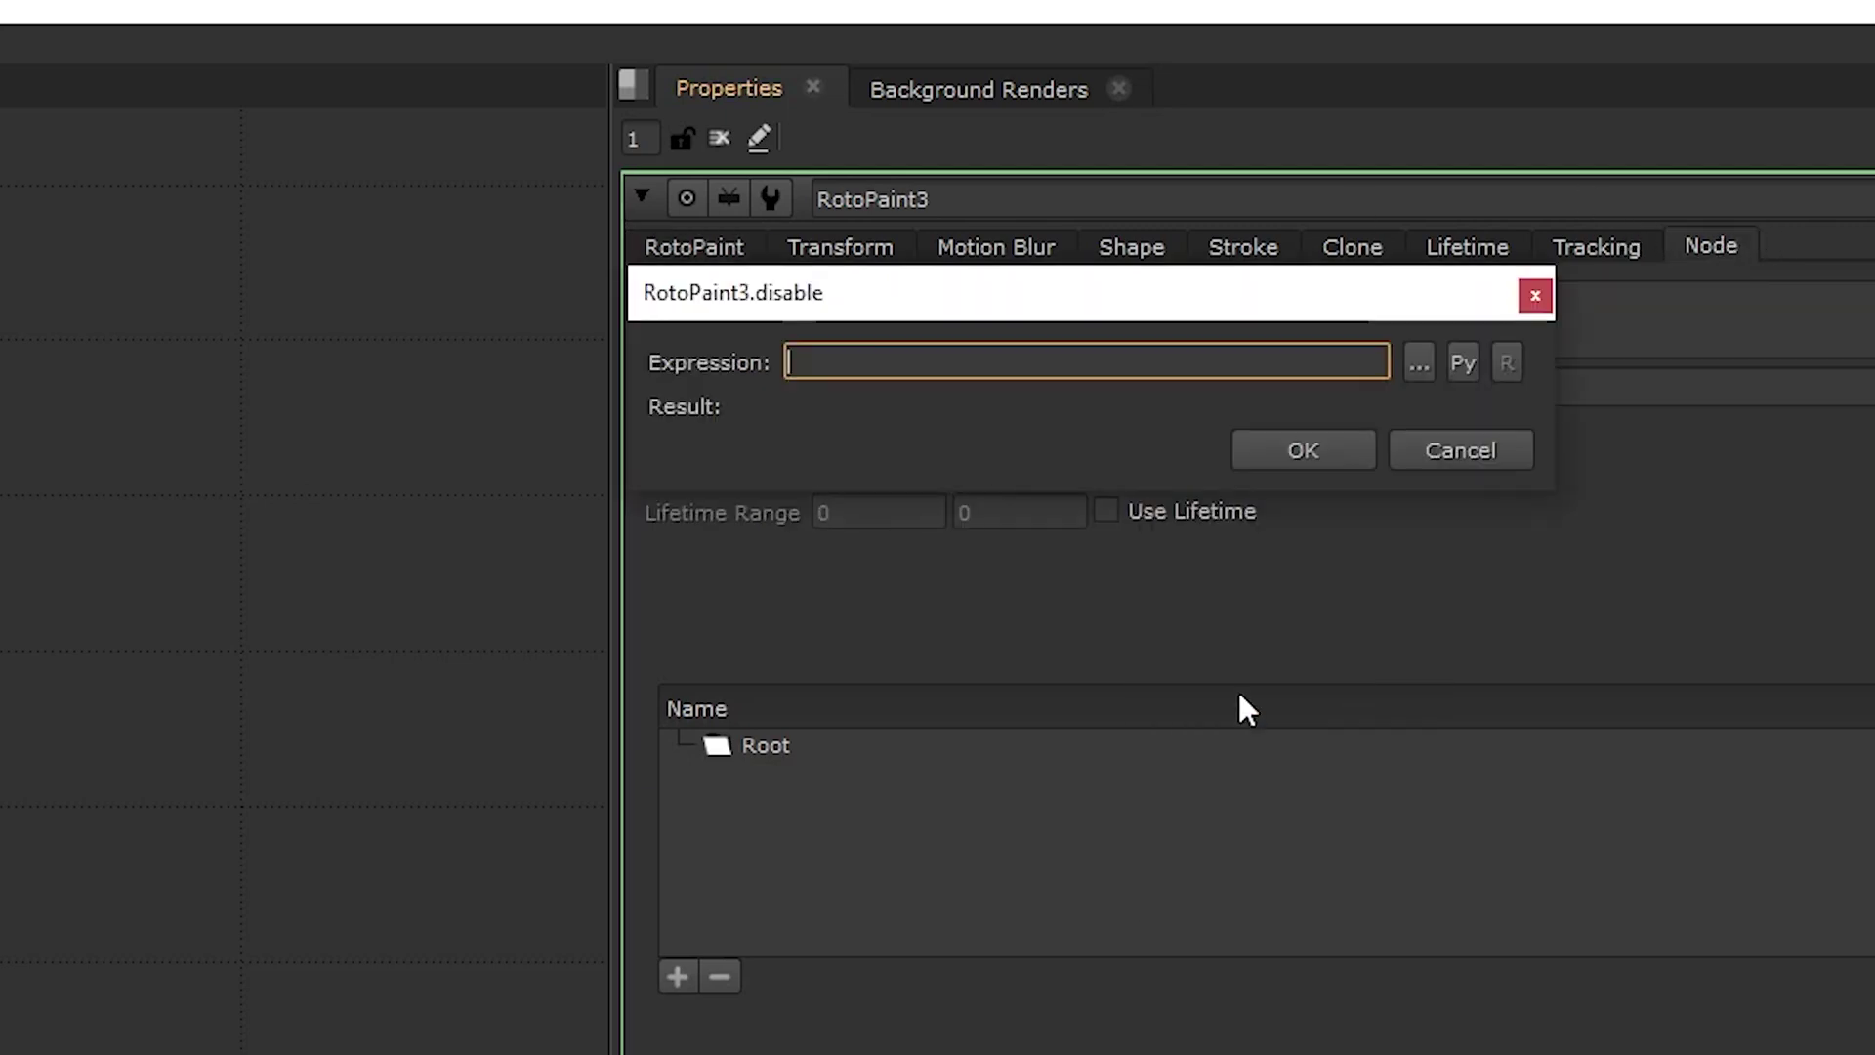
text($gui)
key(Return)
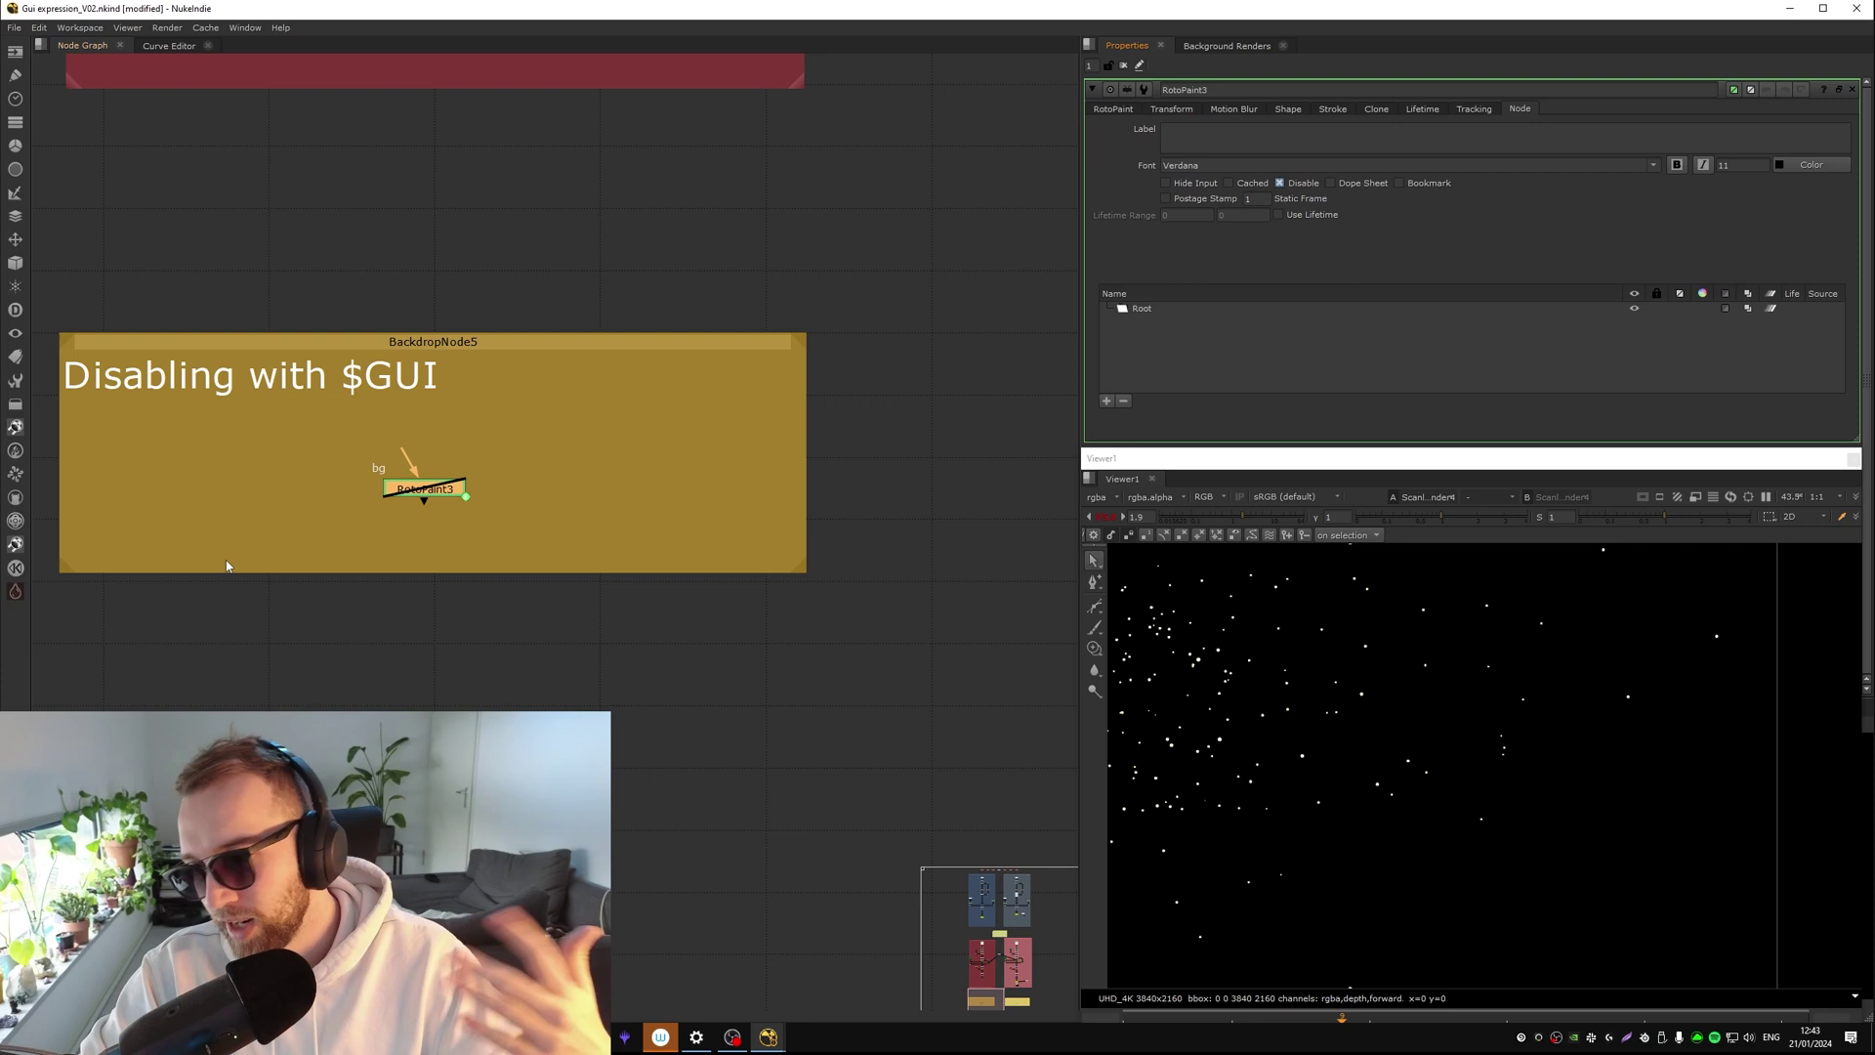
Go to the Disabling with nuke.executing() backdrop and open the general node settings of its RotoPaint4
middle_drag(760, 481, 193, 473)
middle_drag(780, 516, 459, 449)
scroll(506, 478, up, 3)
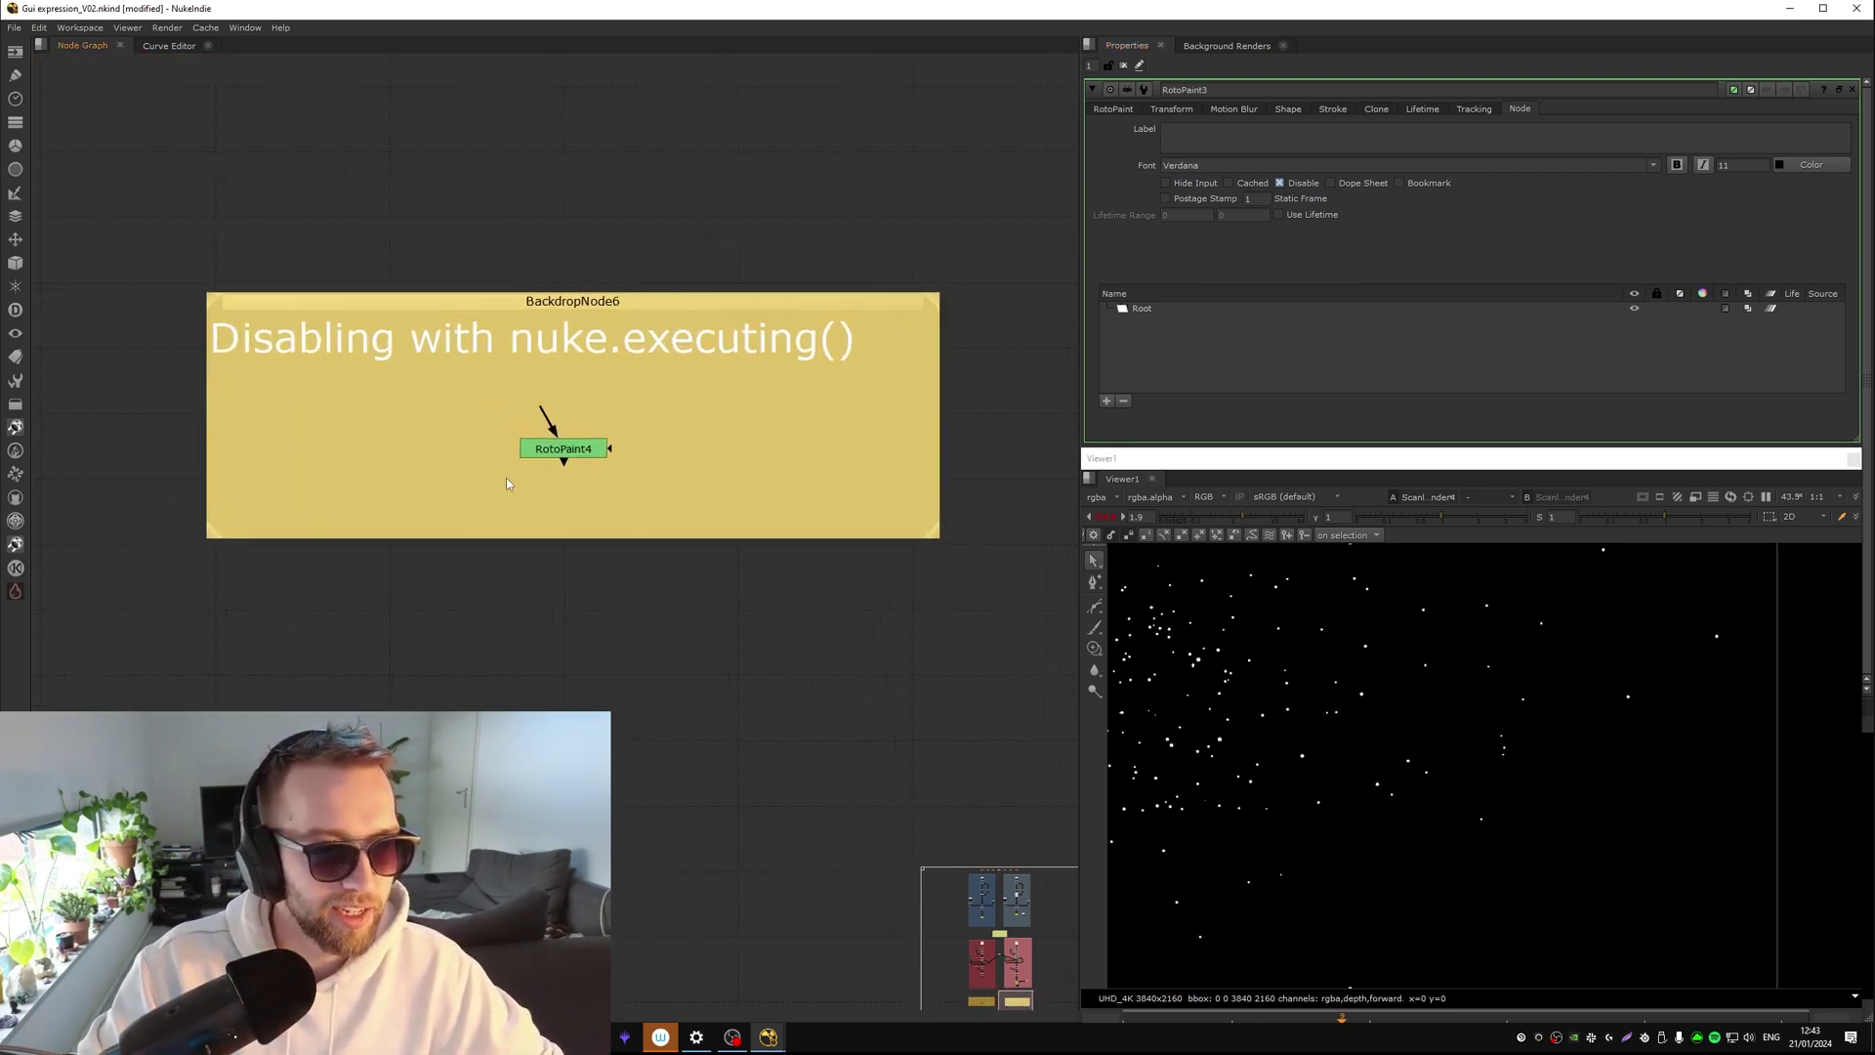
click(600, 440)
double_click(601, 441)
scroll(528, 445, right, 3)
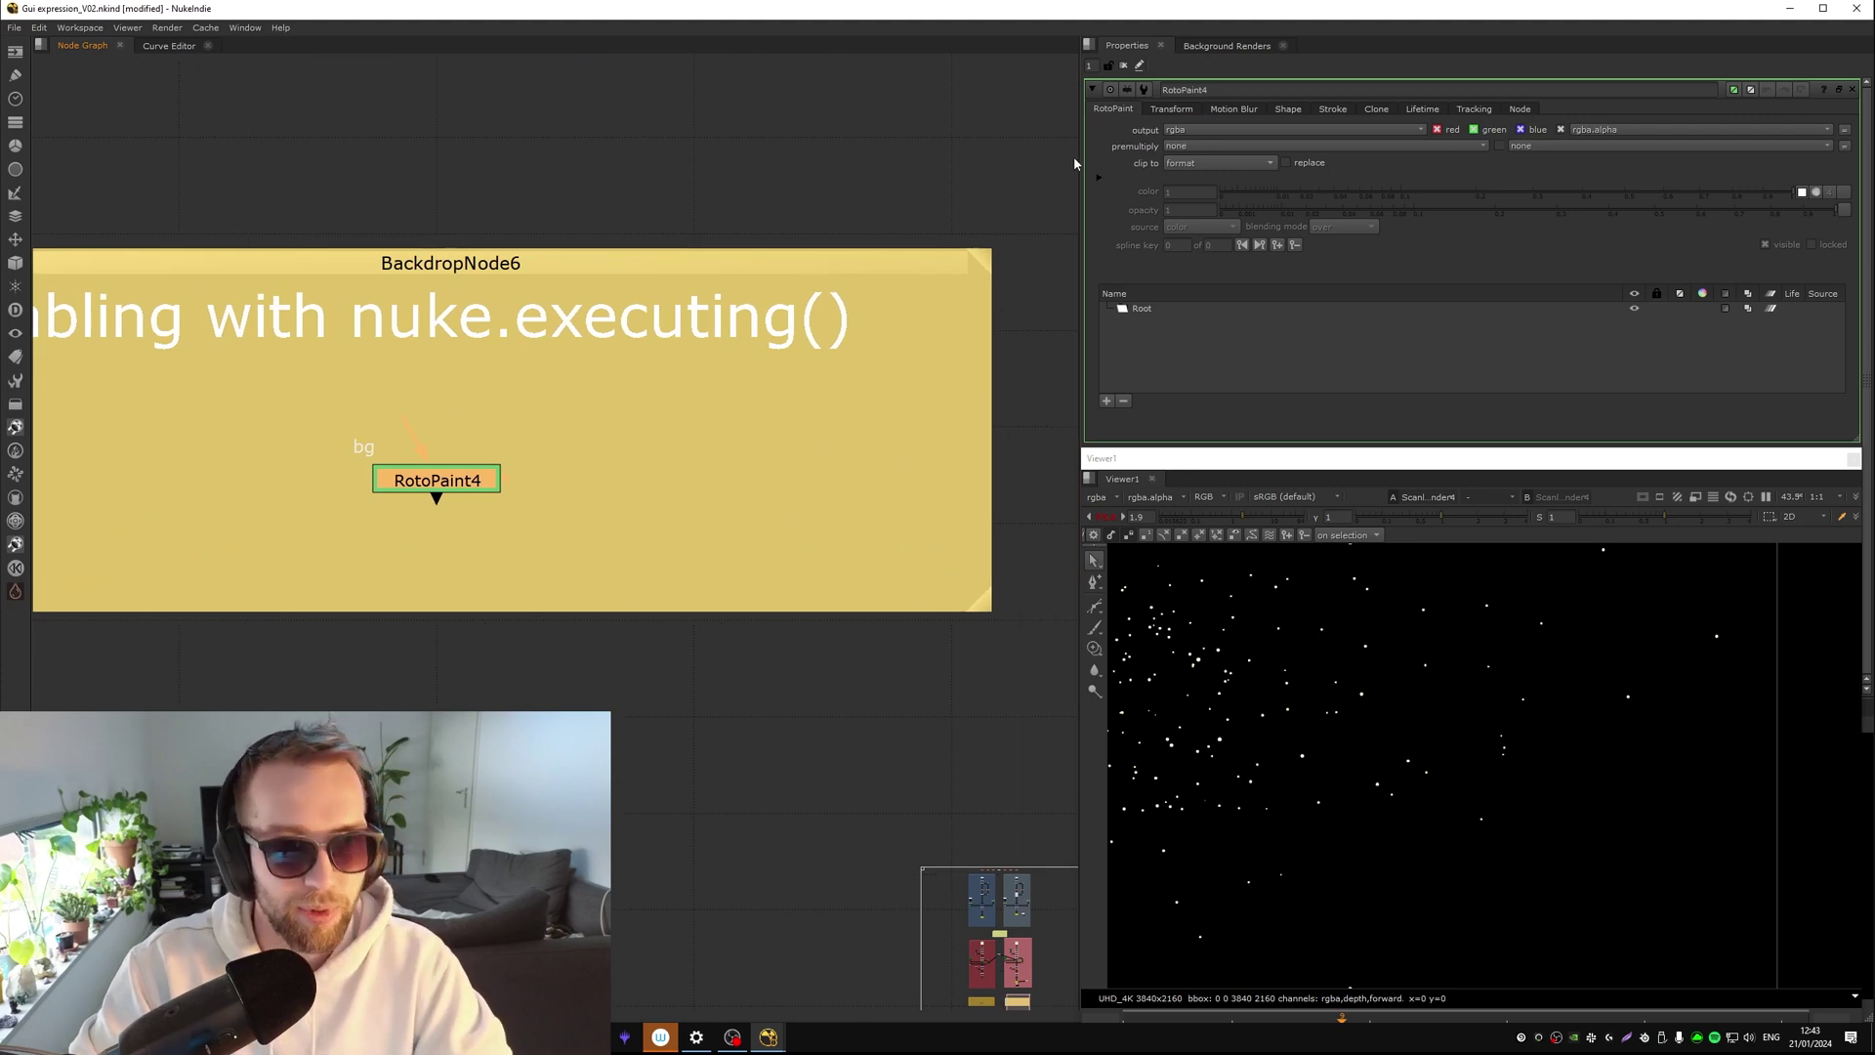
click(1520, 108)
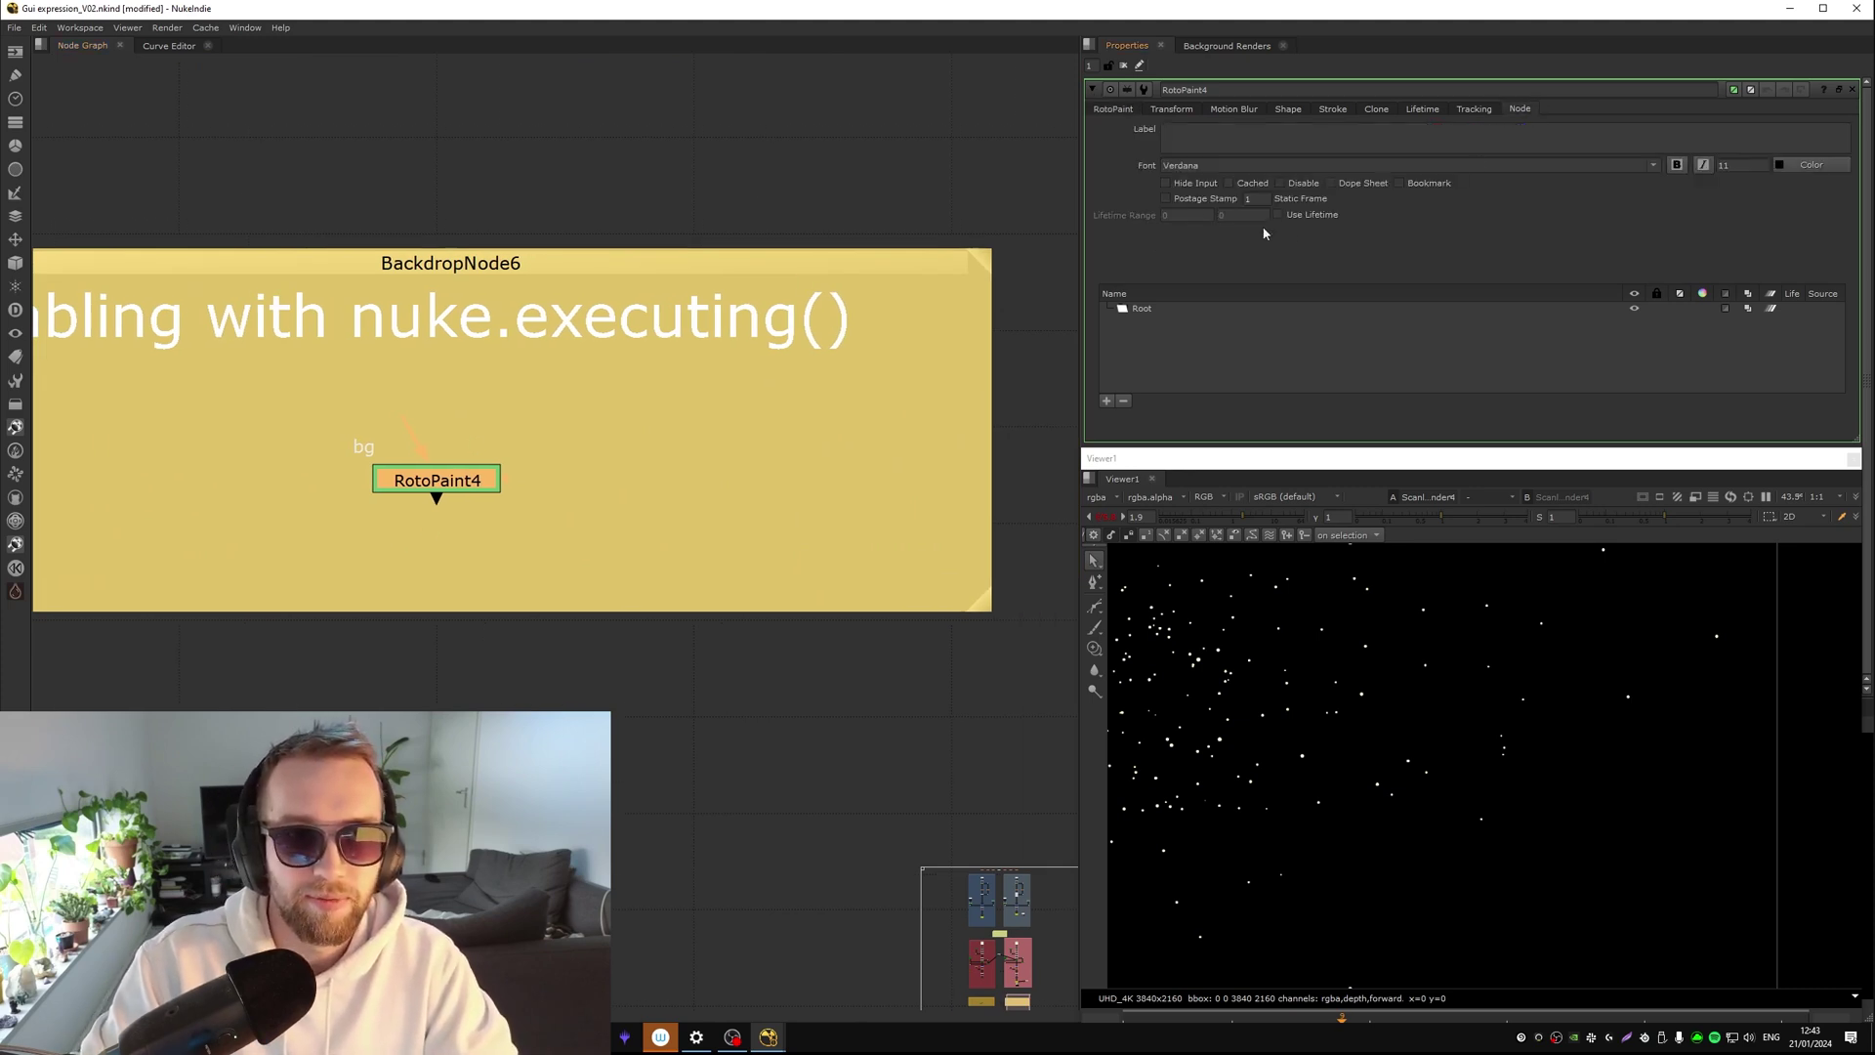
Add the Python expression nuke.executing() to the Disable option of RotoPaint4
right_click(1285, 183)
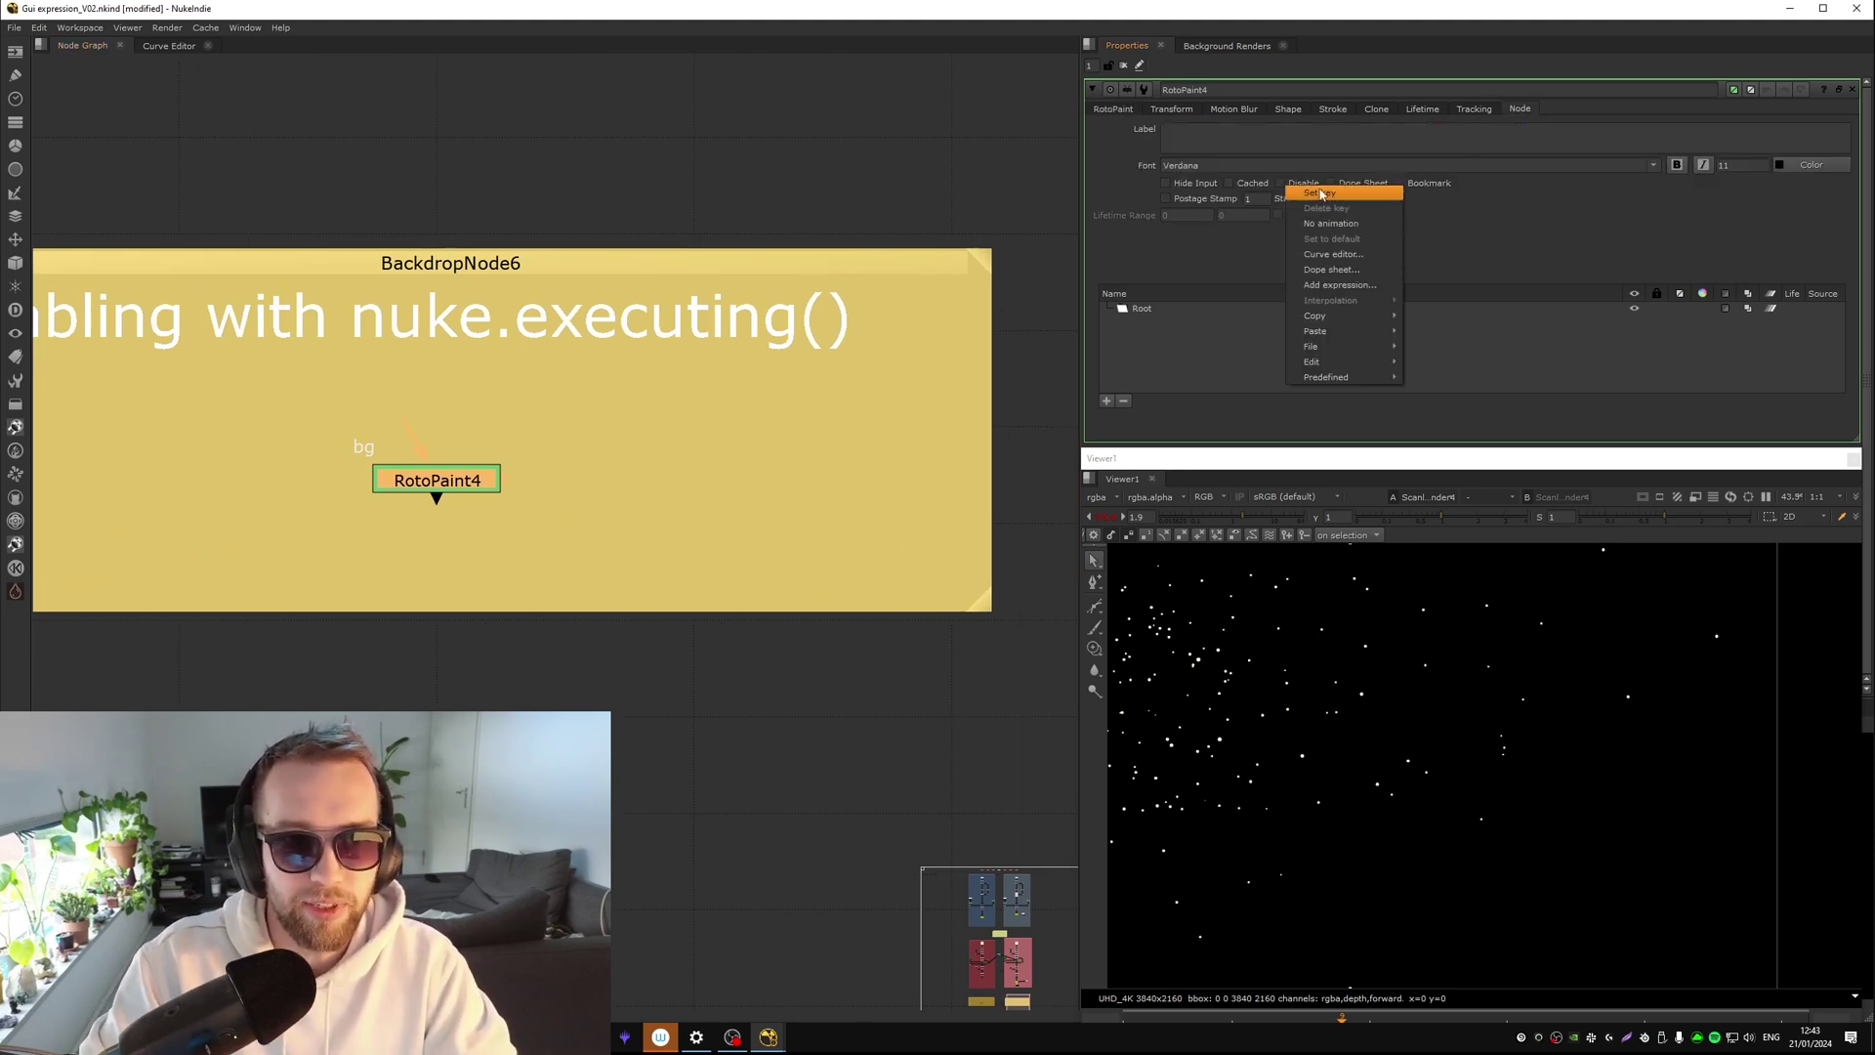
click(1352, 284)
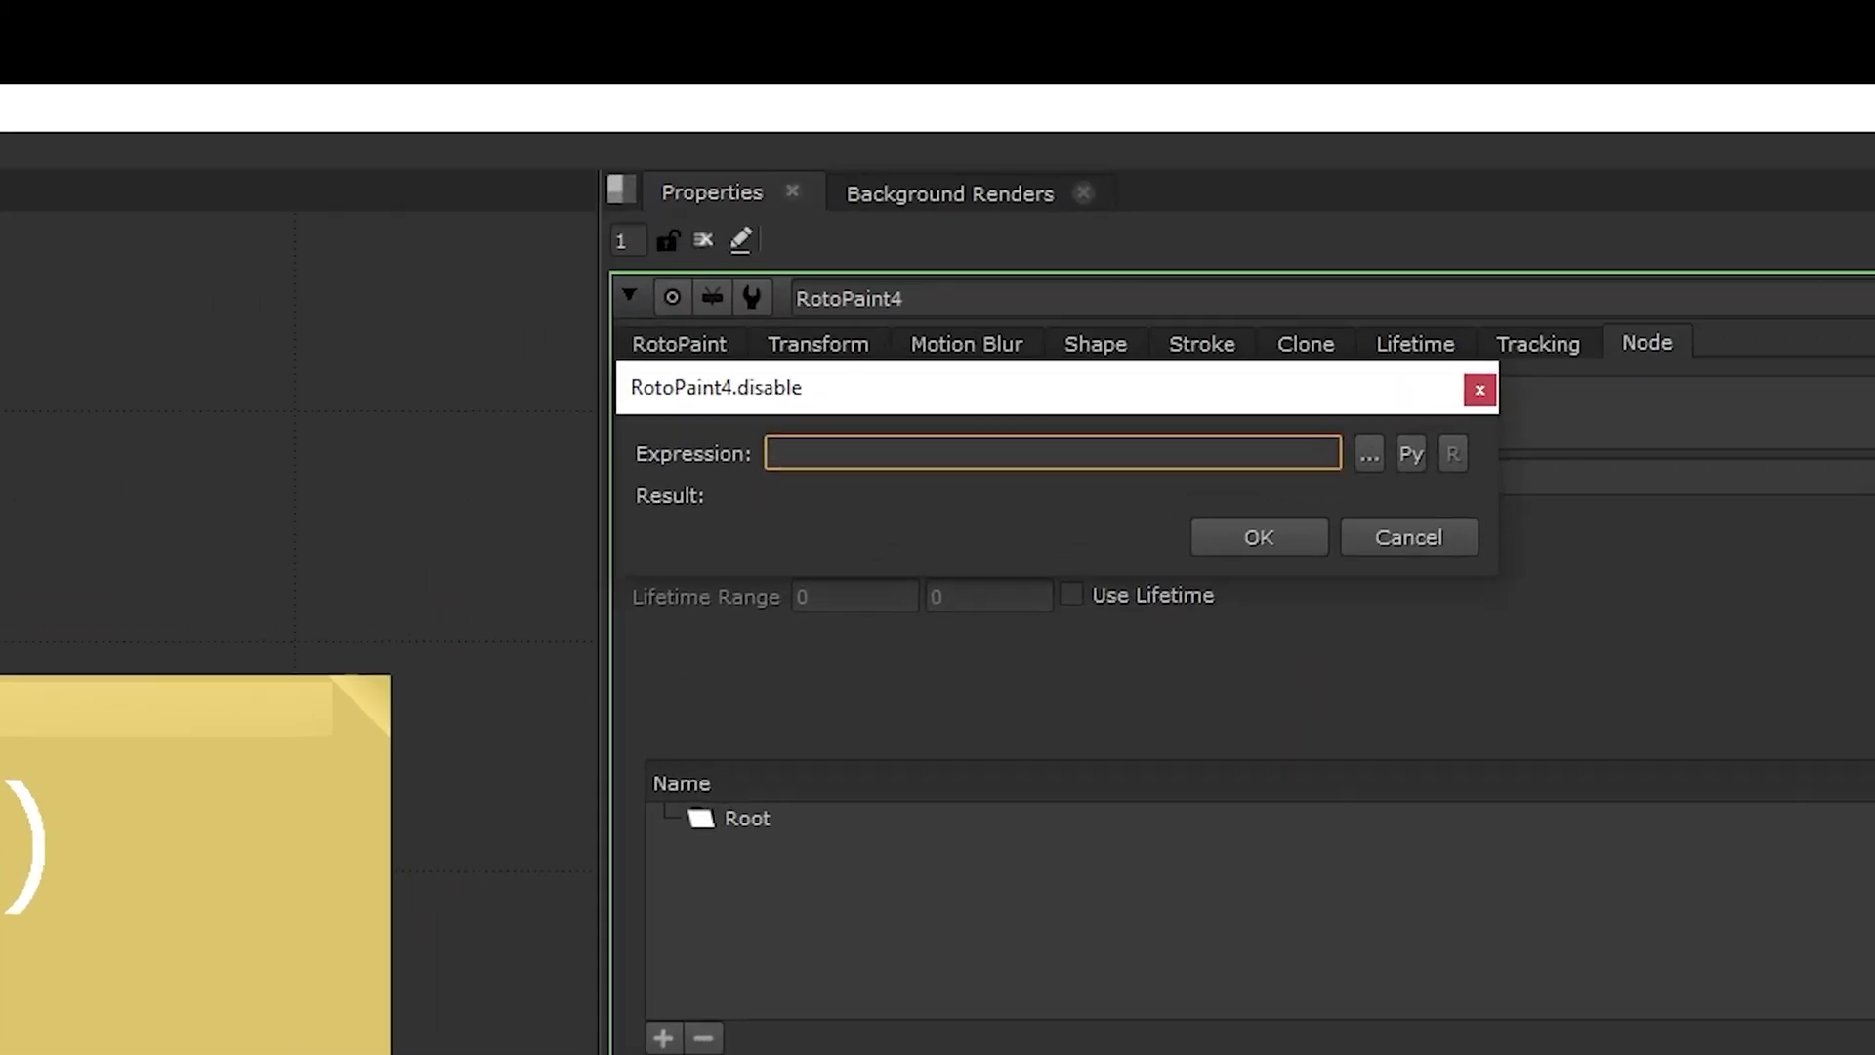
text(n)
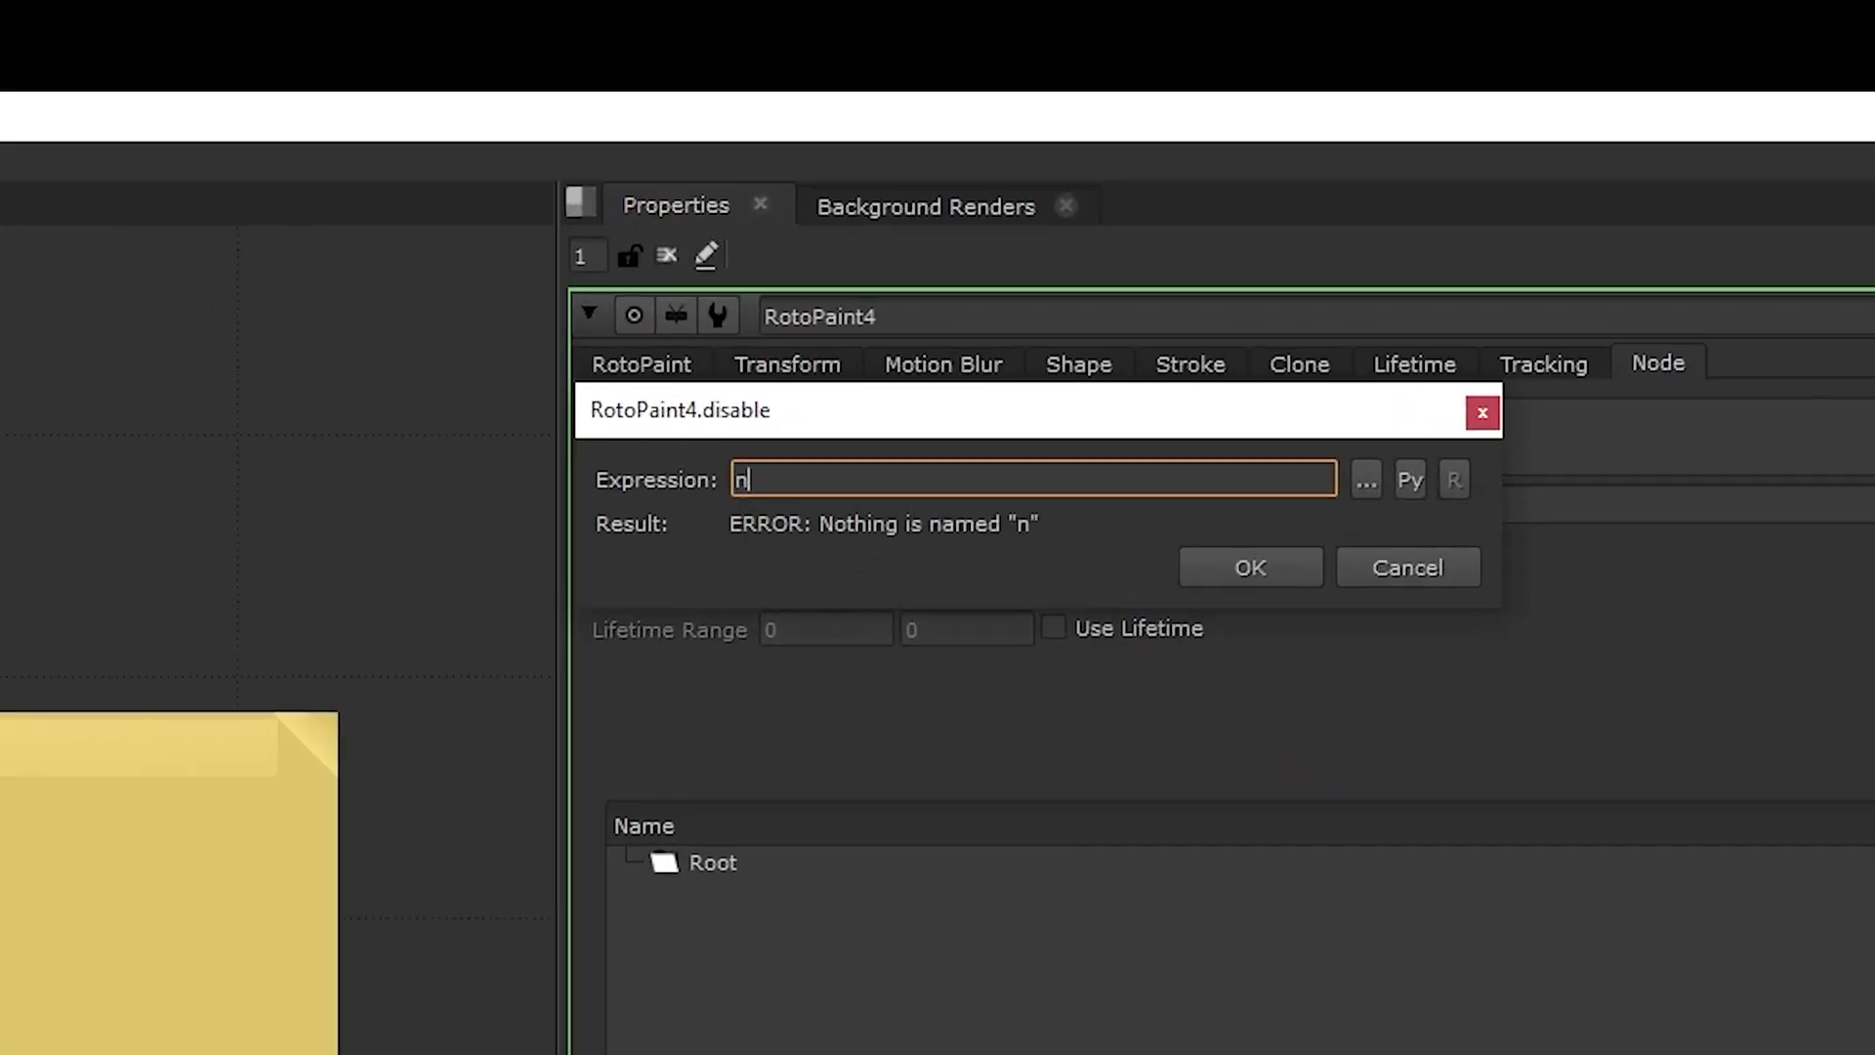
text(uke.executin)
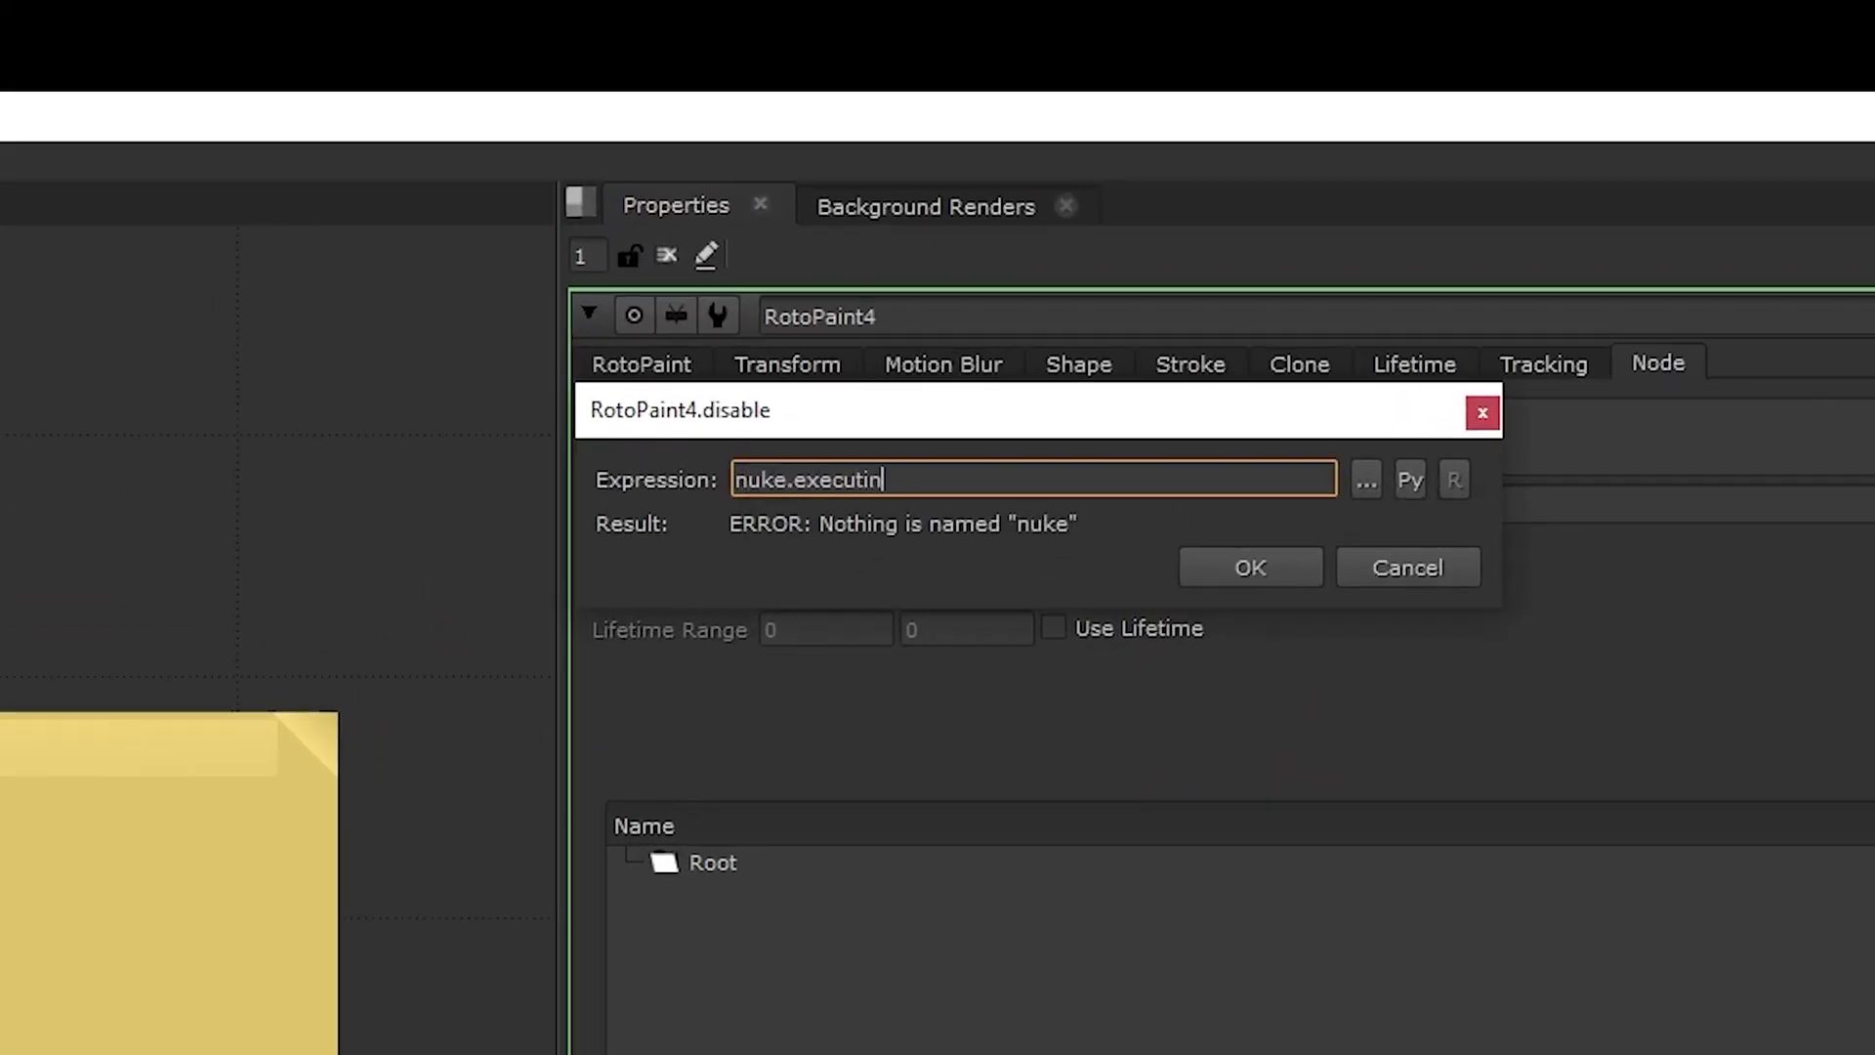
text(g())
click(1409, 482)
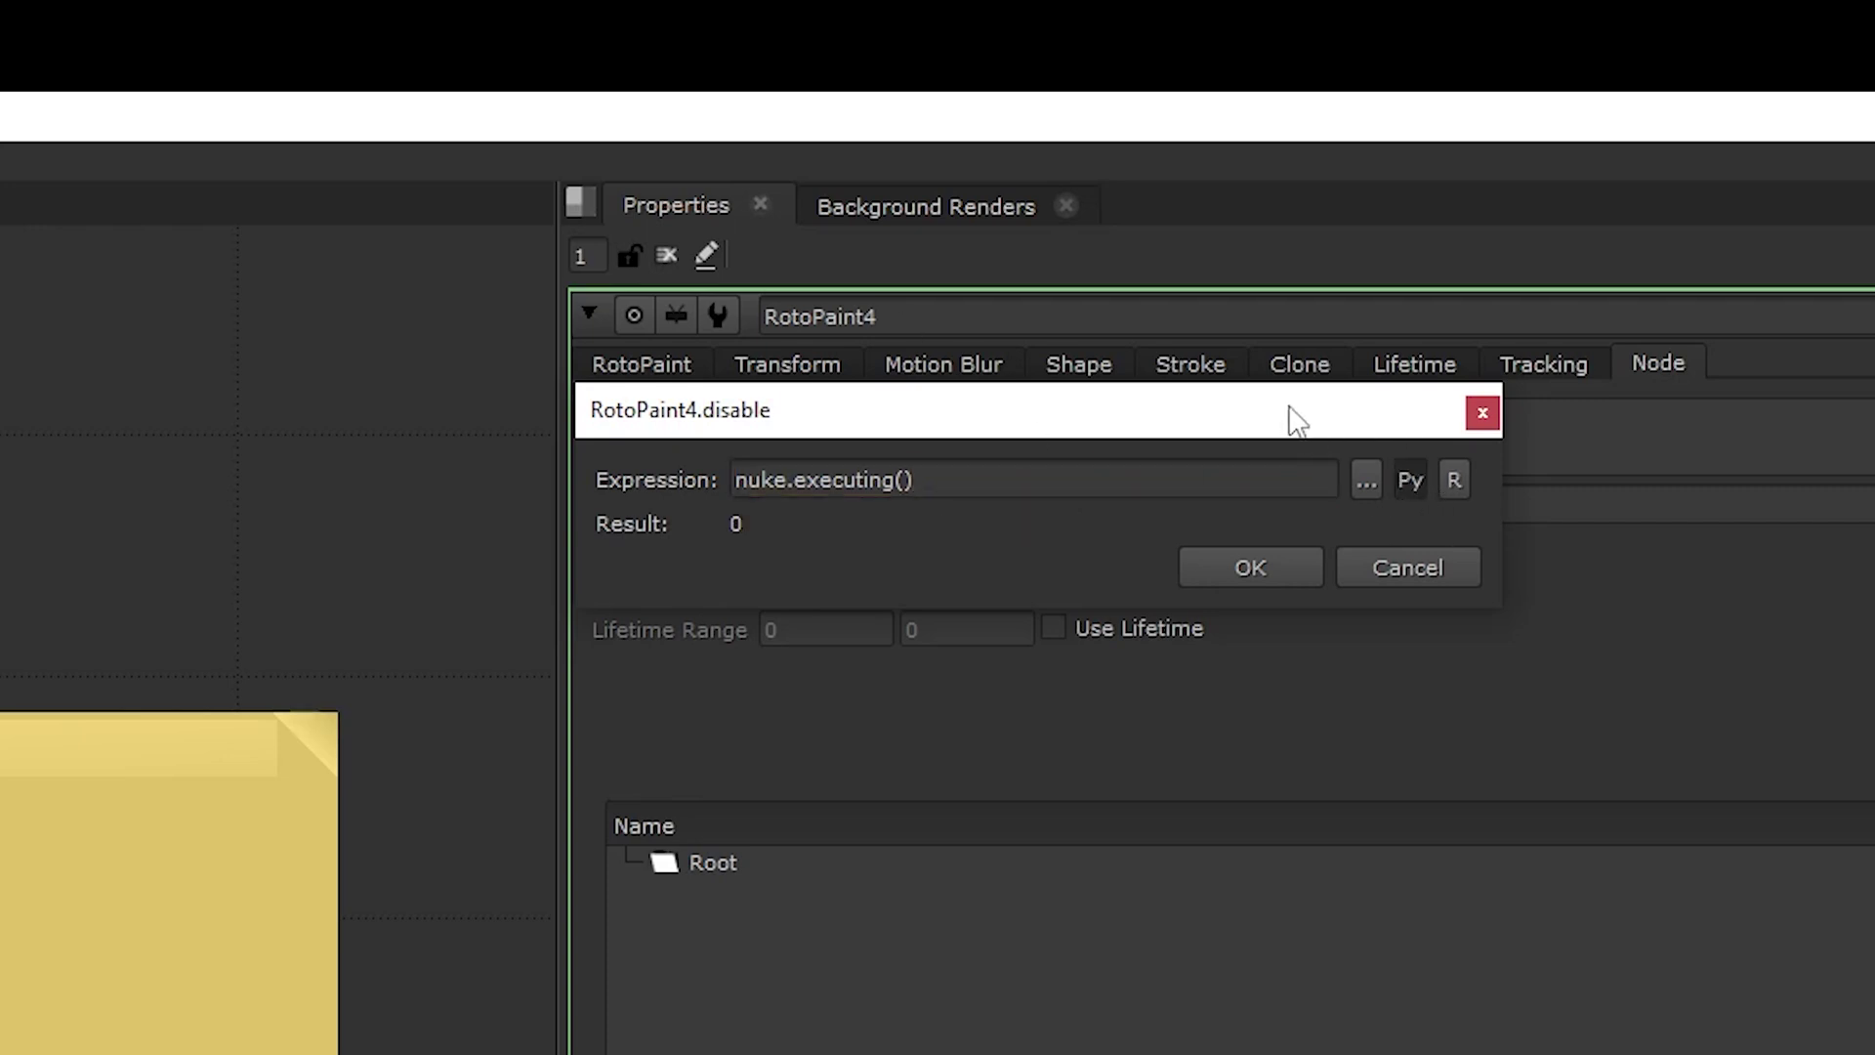
drag(1297, 412, 1416, 606)
click(1133, 681)
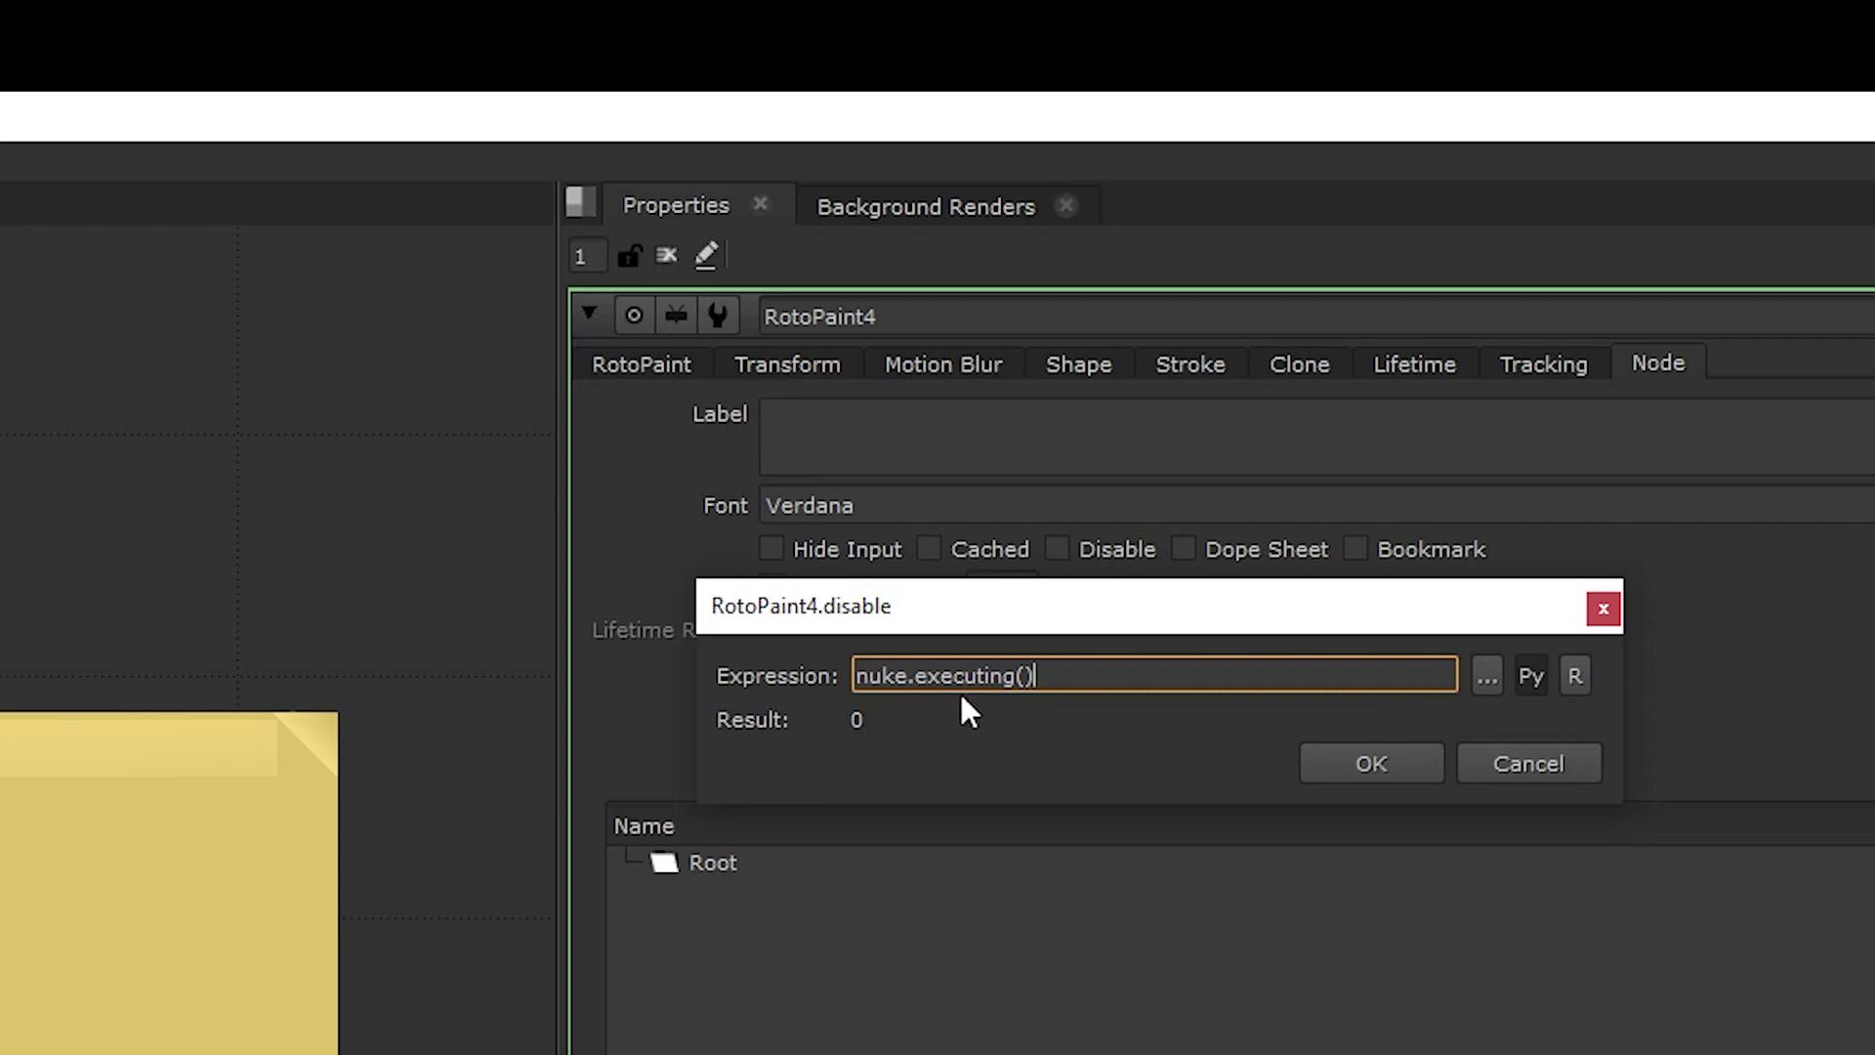
click(1326, 768)
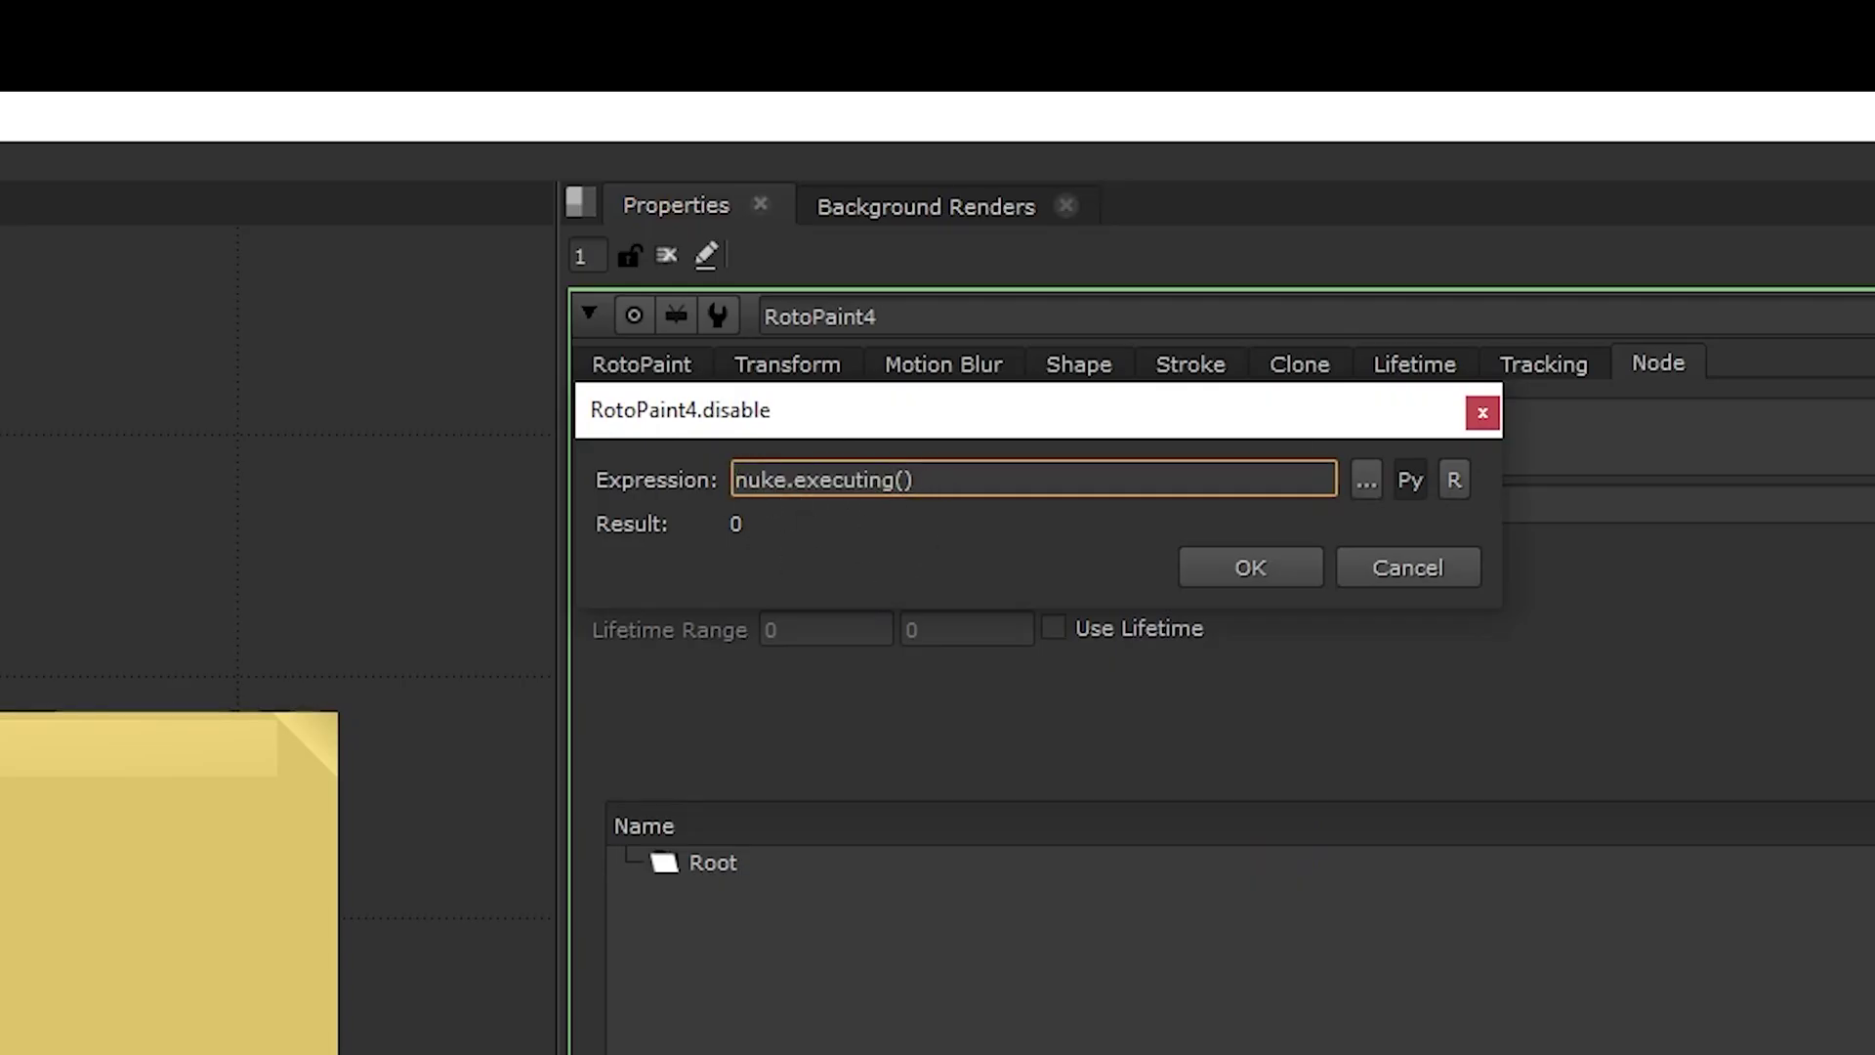
Invert RotoPaint4's Disable expression so it reads not nuke.executing(), and deselect the node
text(not)
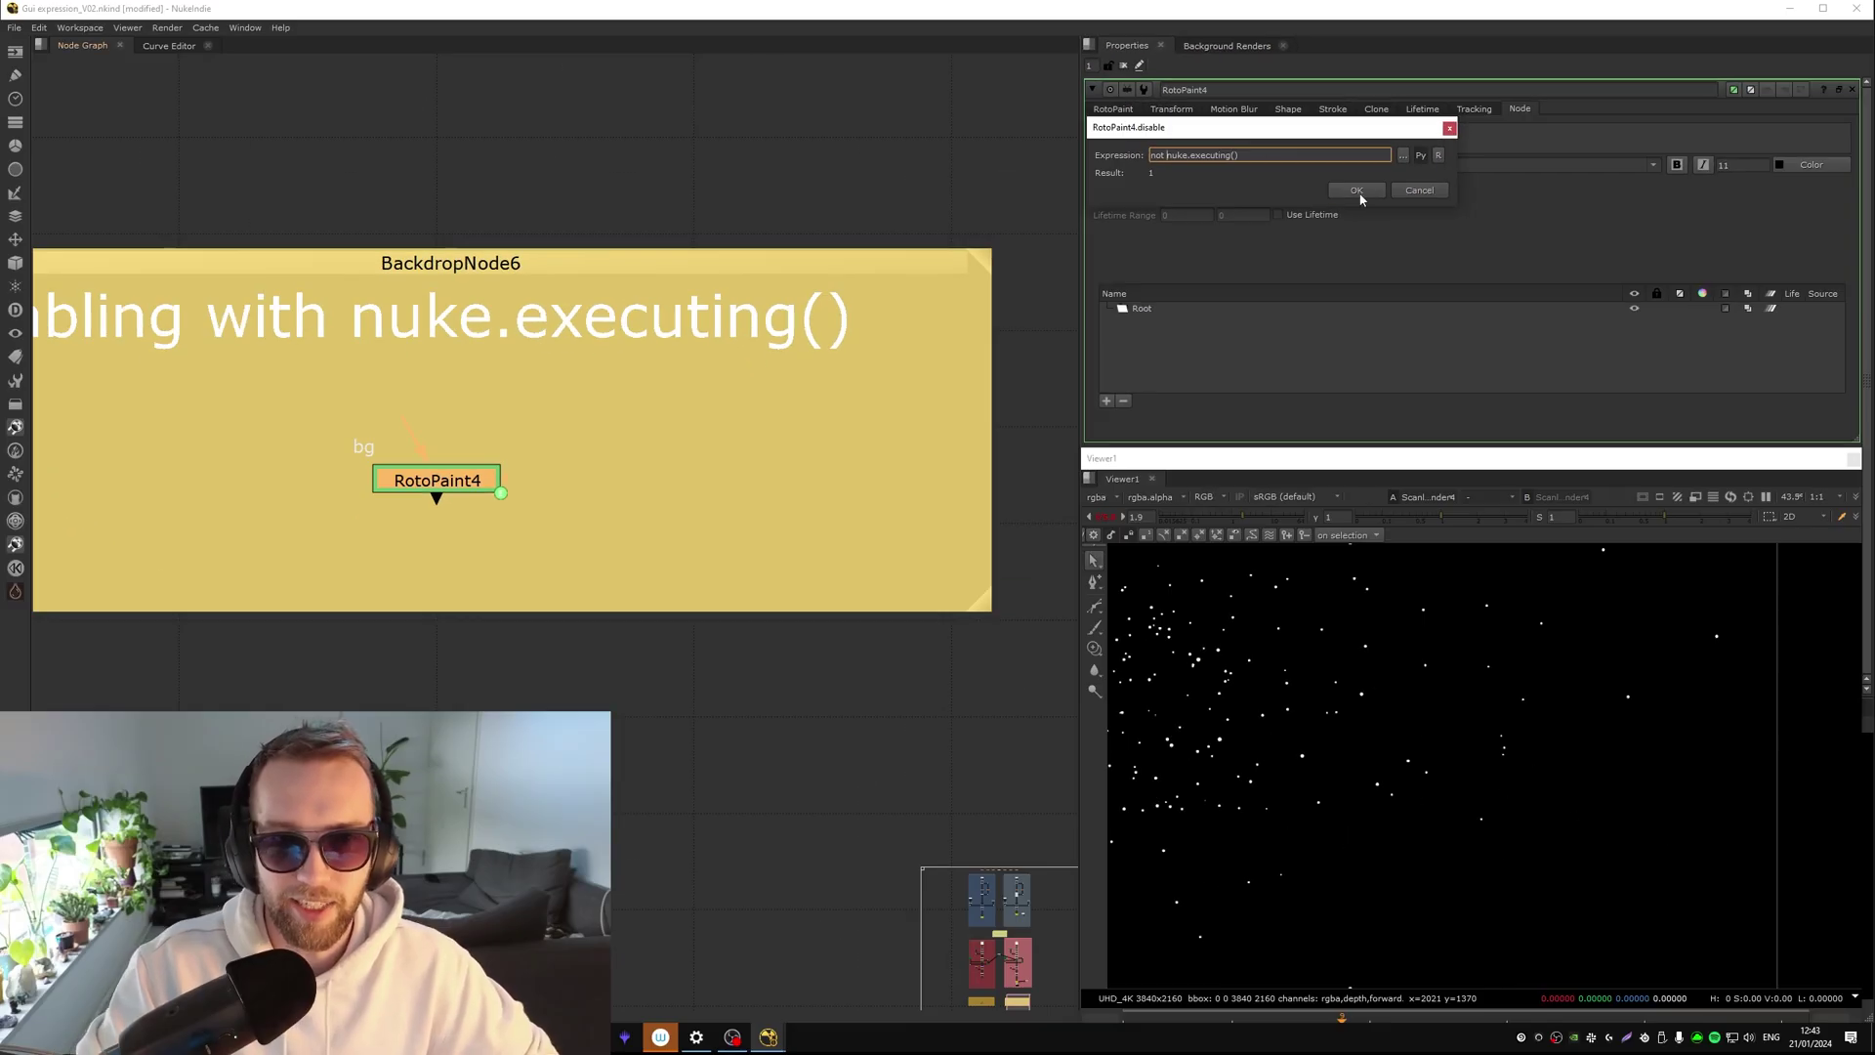
click(1357, 191)
click(508, 576)
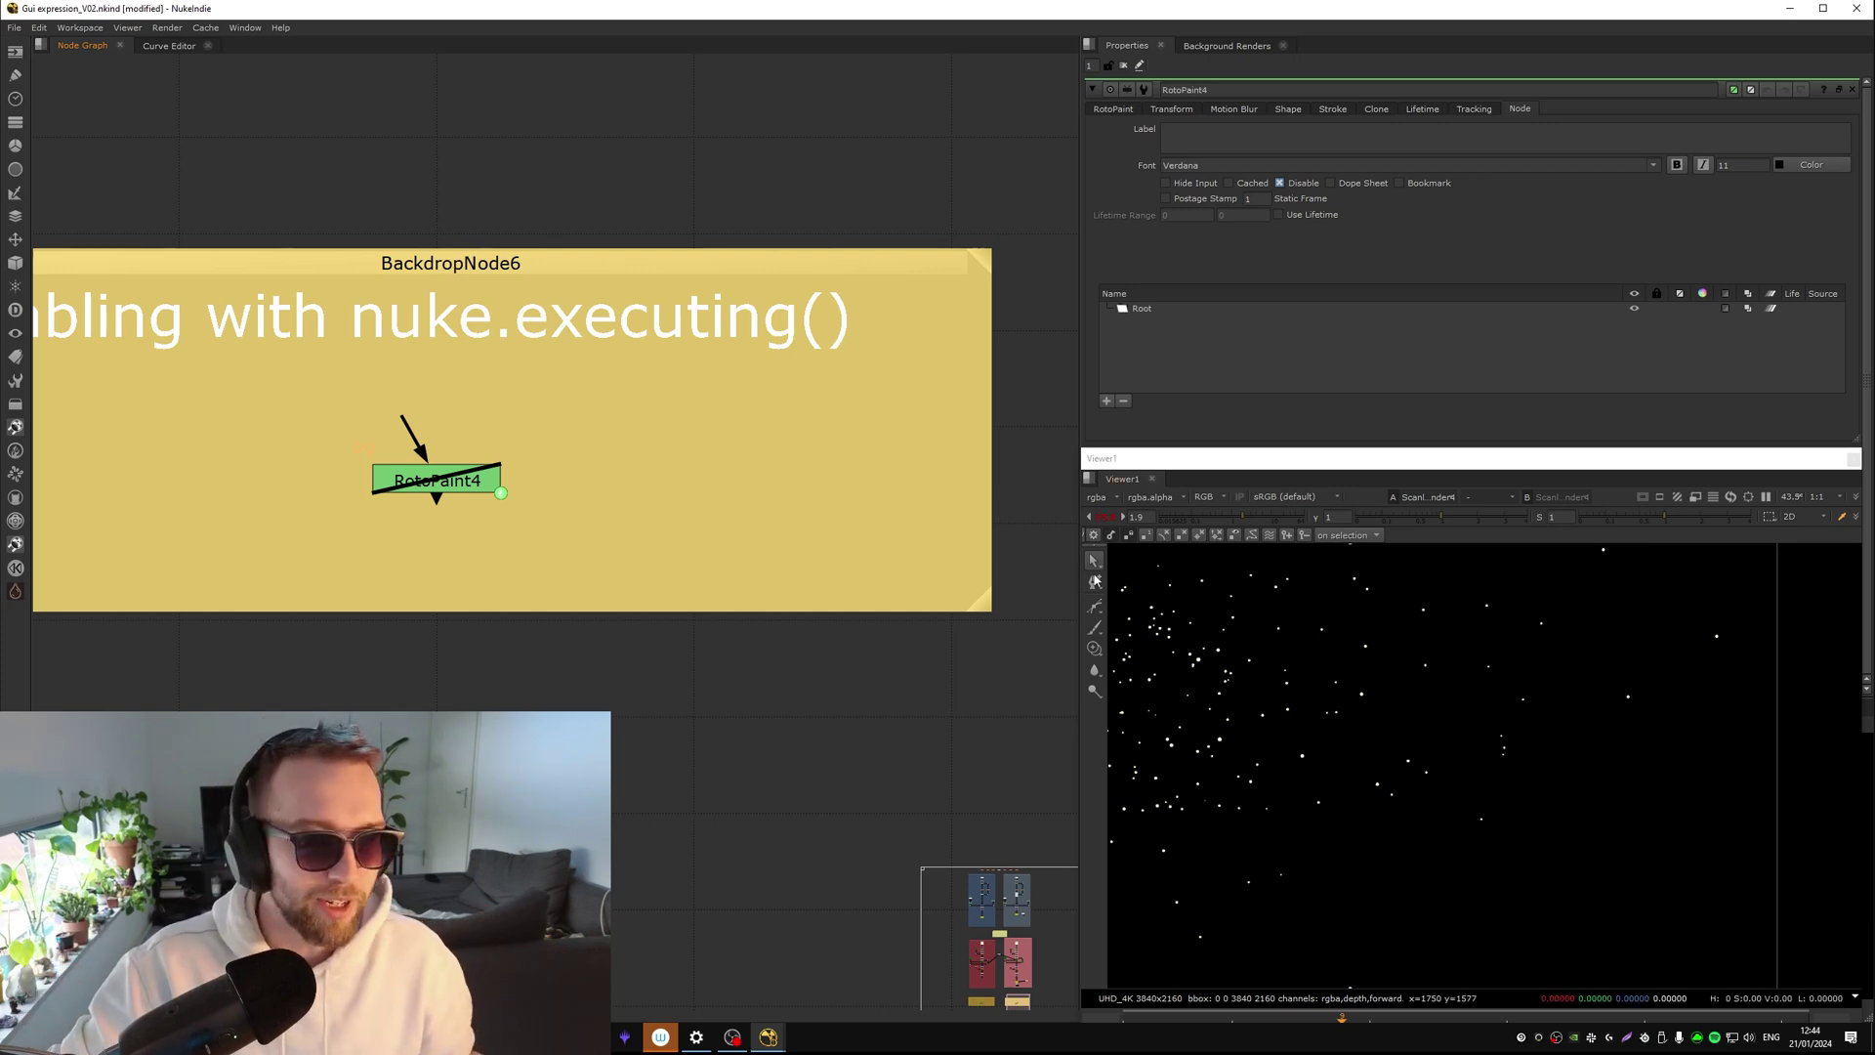
Look over the complete node graph down to the two disabling backdrops, with the whole particles image fitted in the viewer
scroll(829, 577, down, 4)
middle_drag(848, 673, 868, 834)
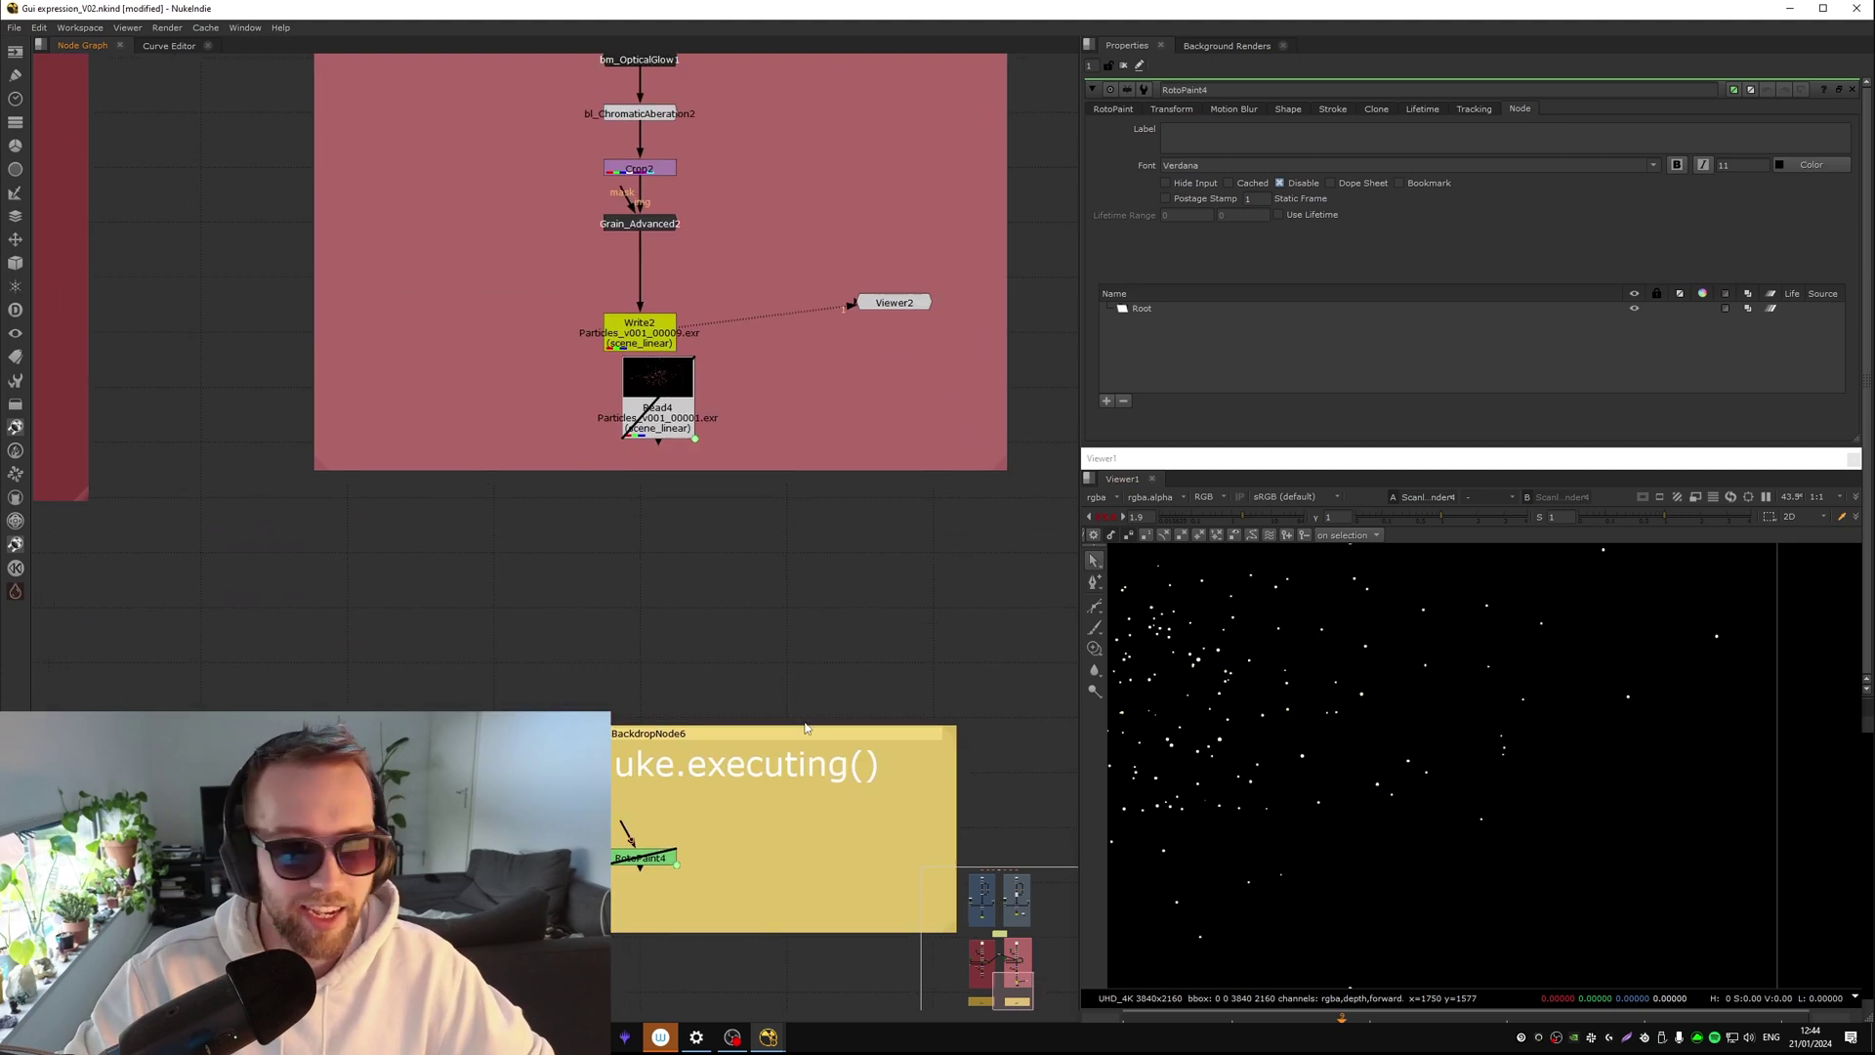
scroll(753, 632, down, 2)
middle_drag(753, 632, 881, 612)
scroll(779, 445, down, 6)
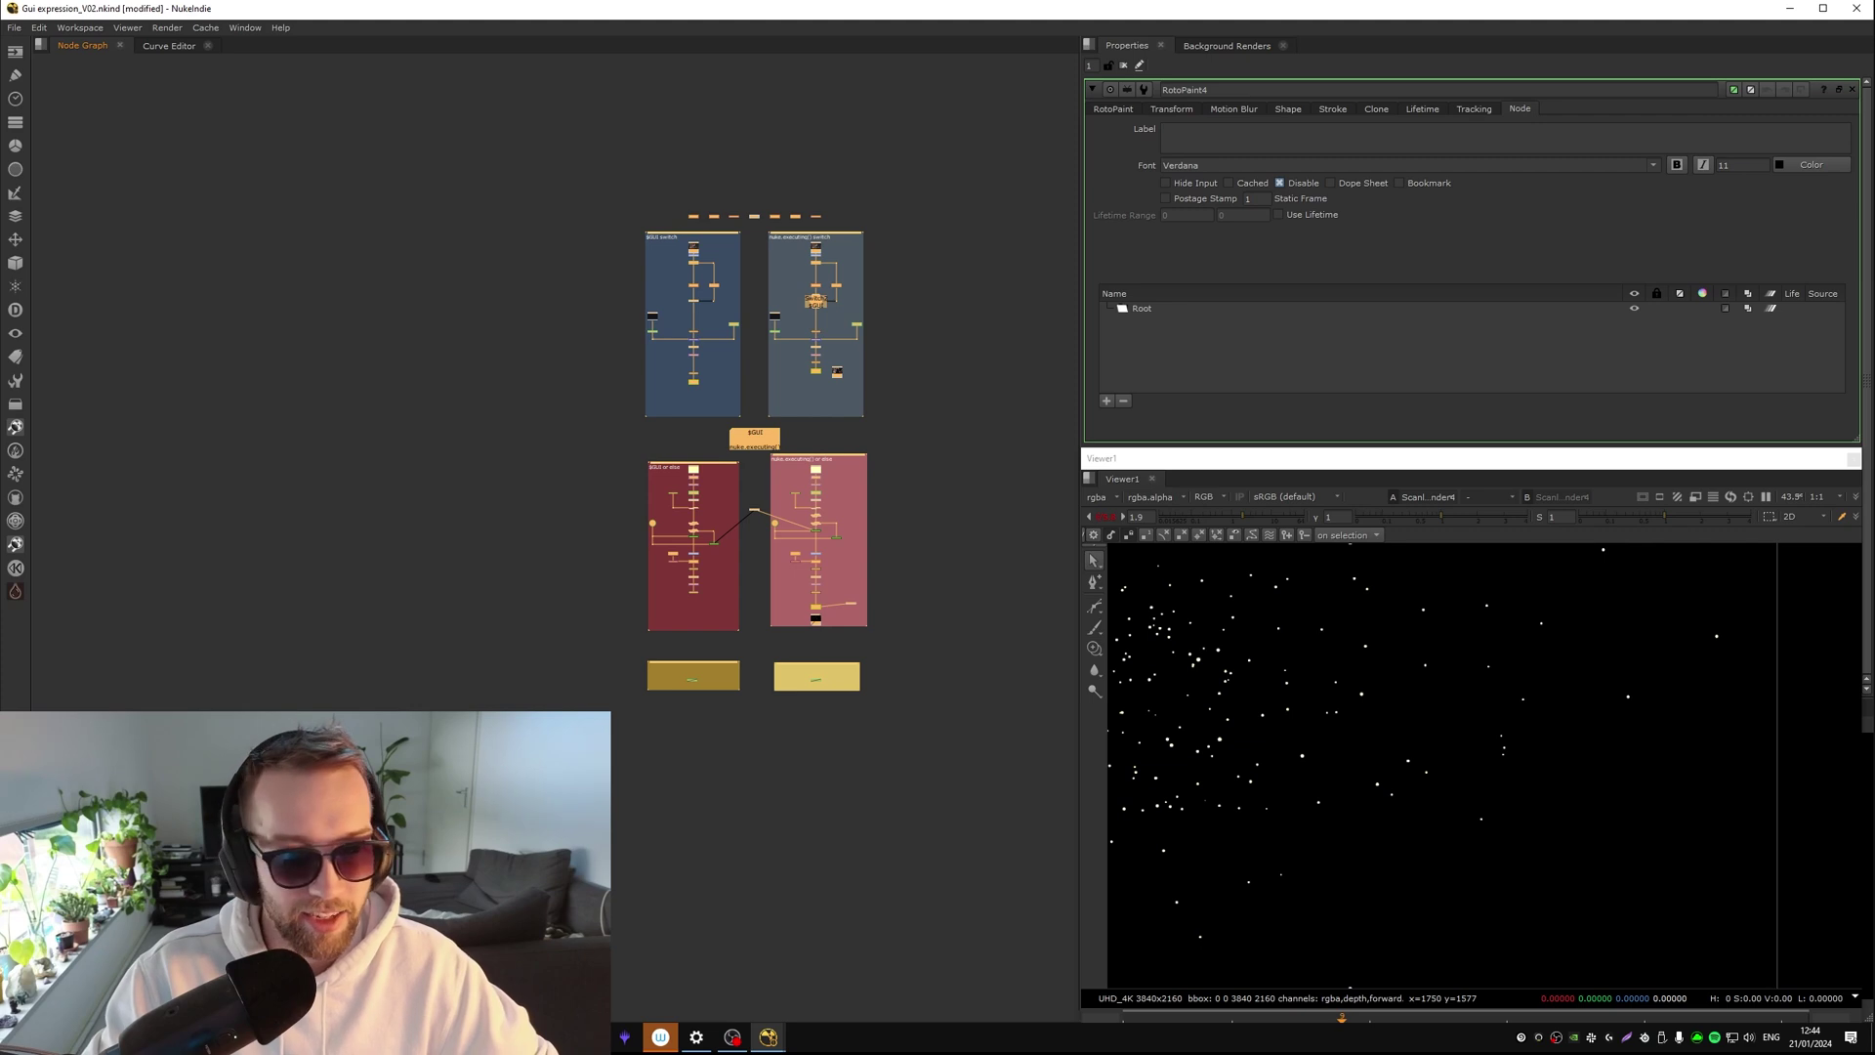
drag(972, 789, 761, 686)
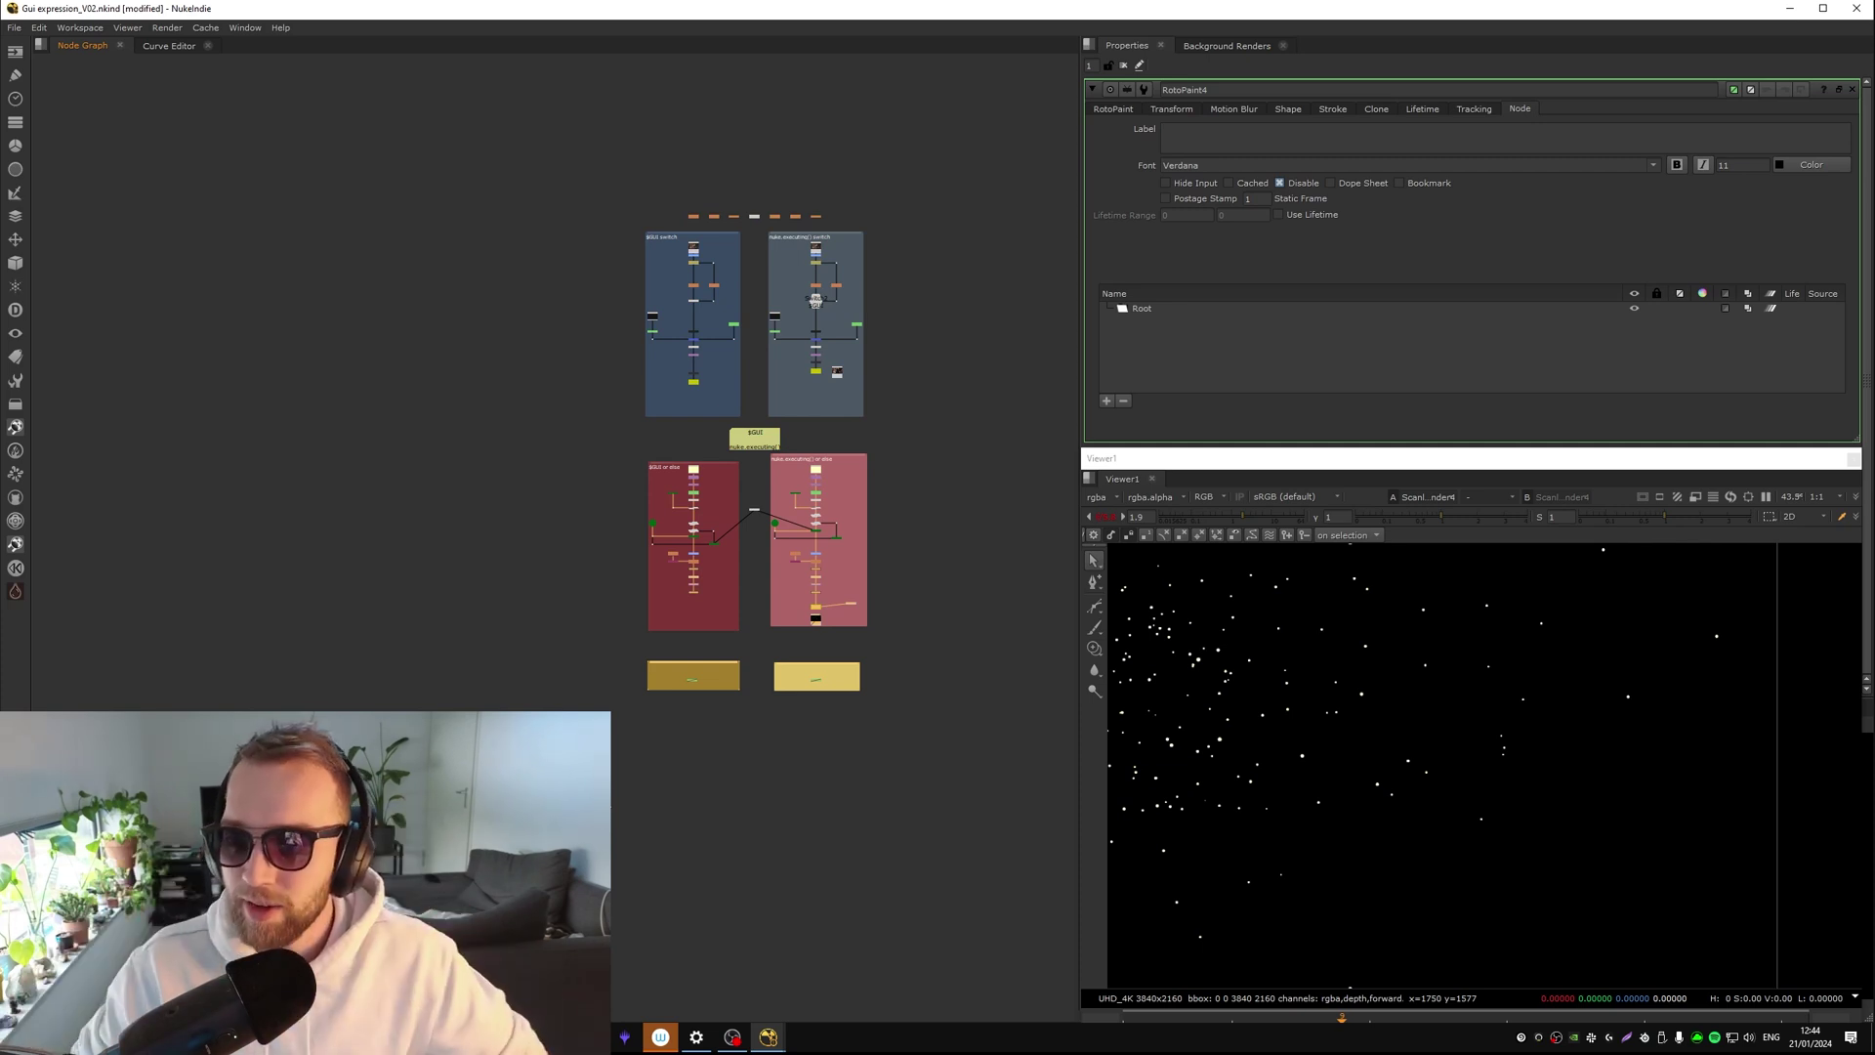
key(f)
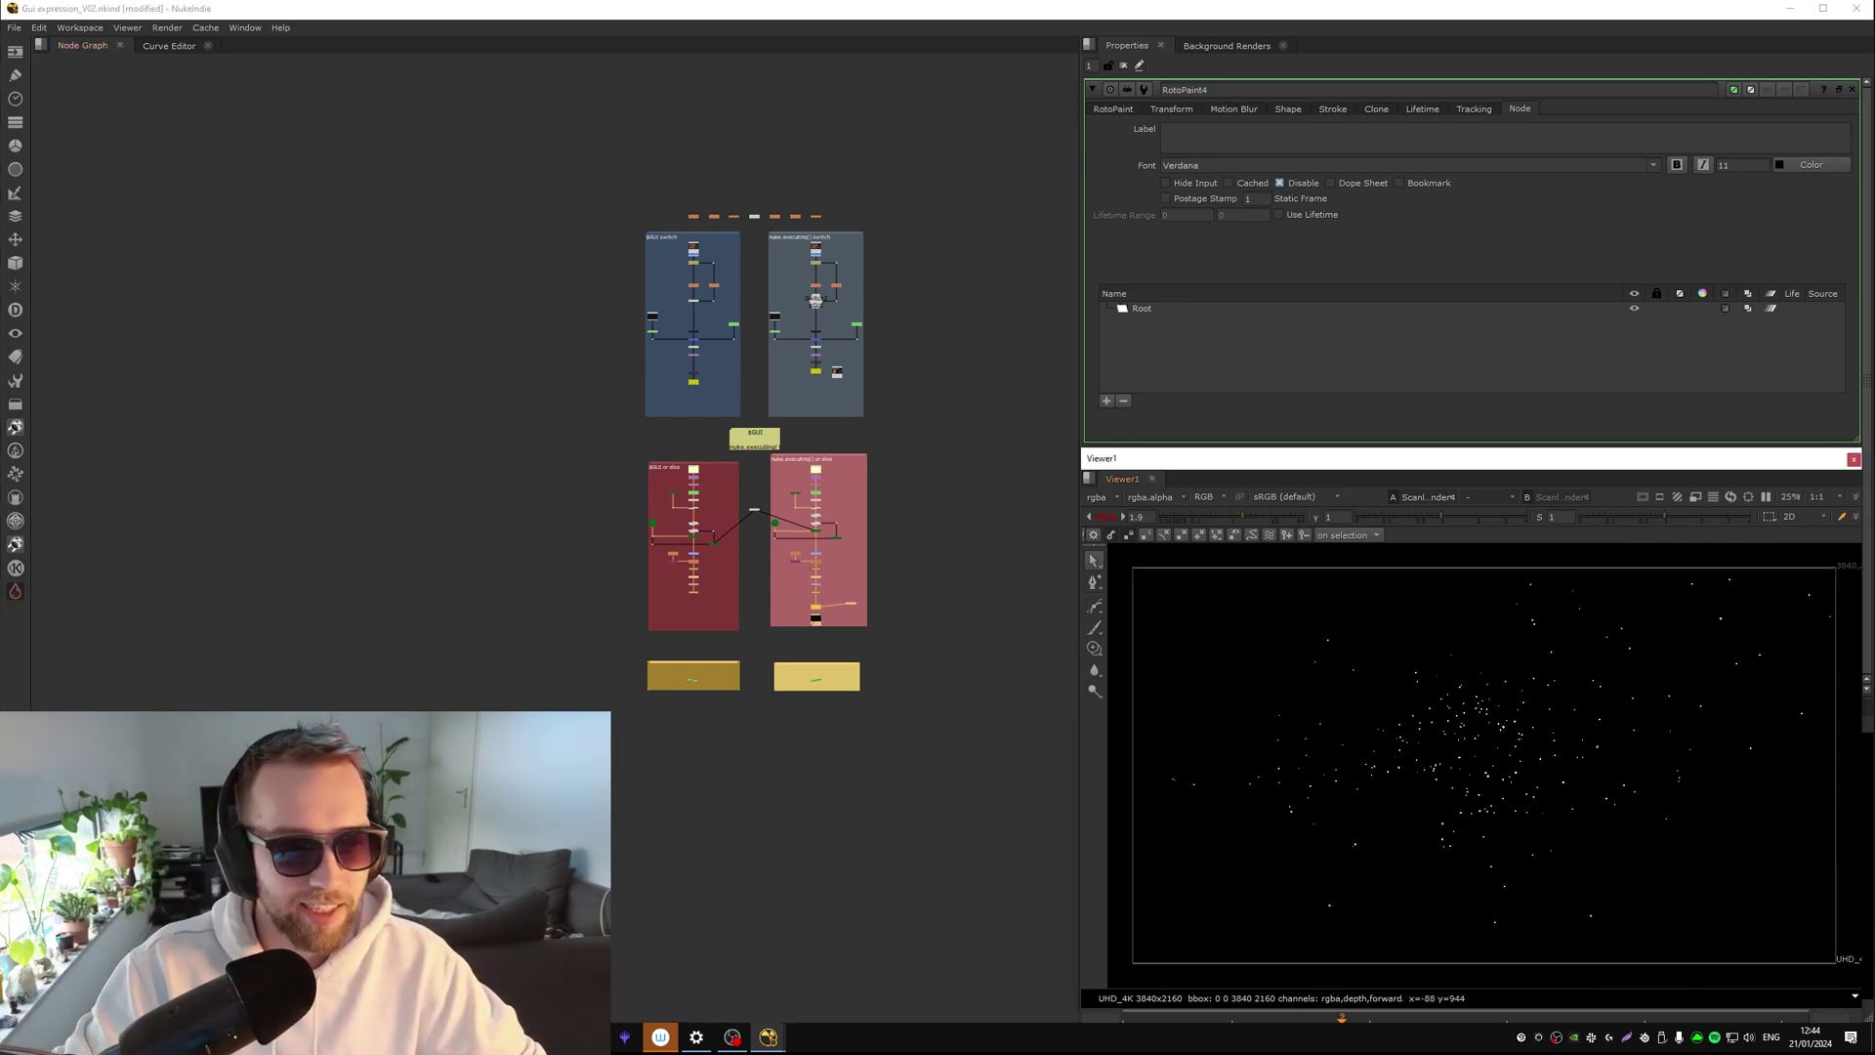
scroll(808, 670, up, 8)
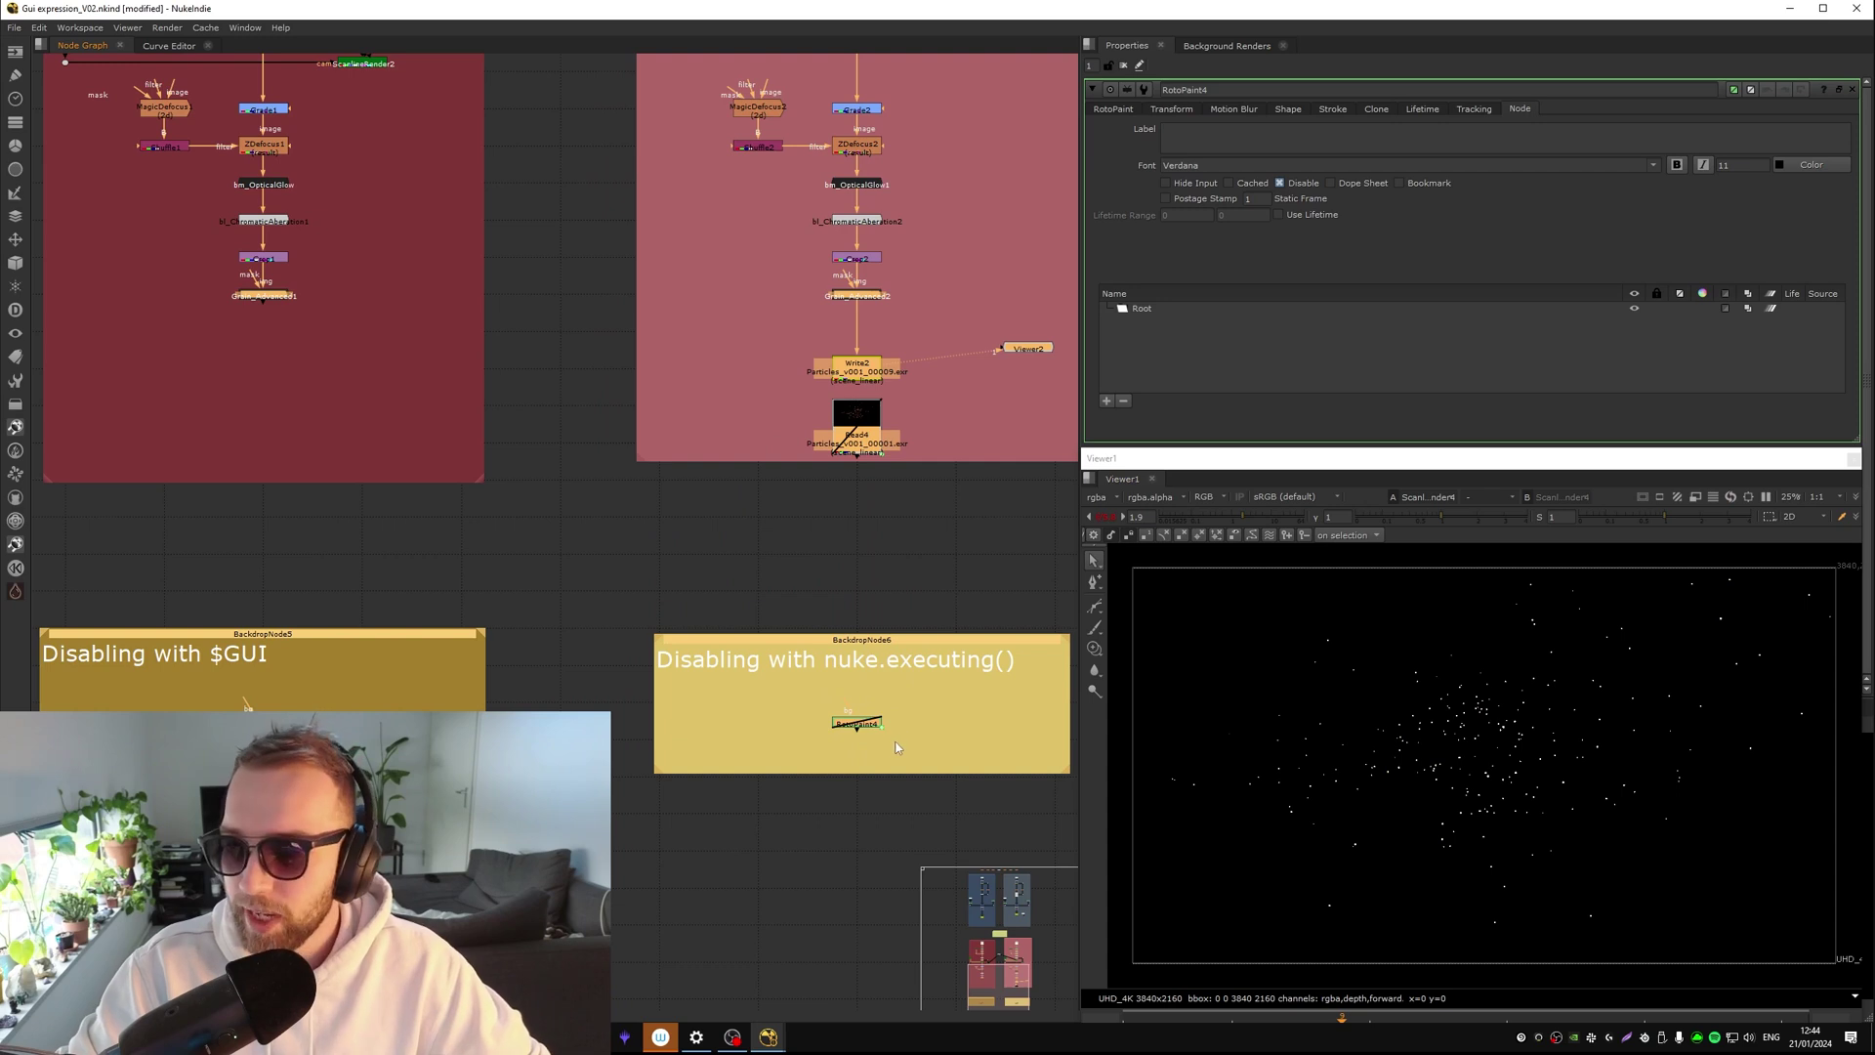